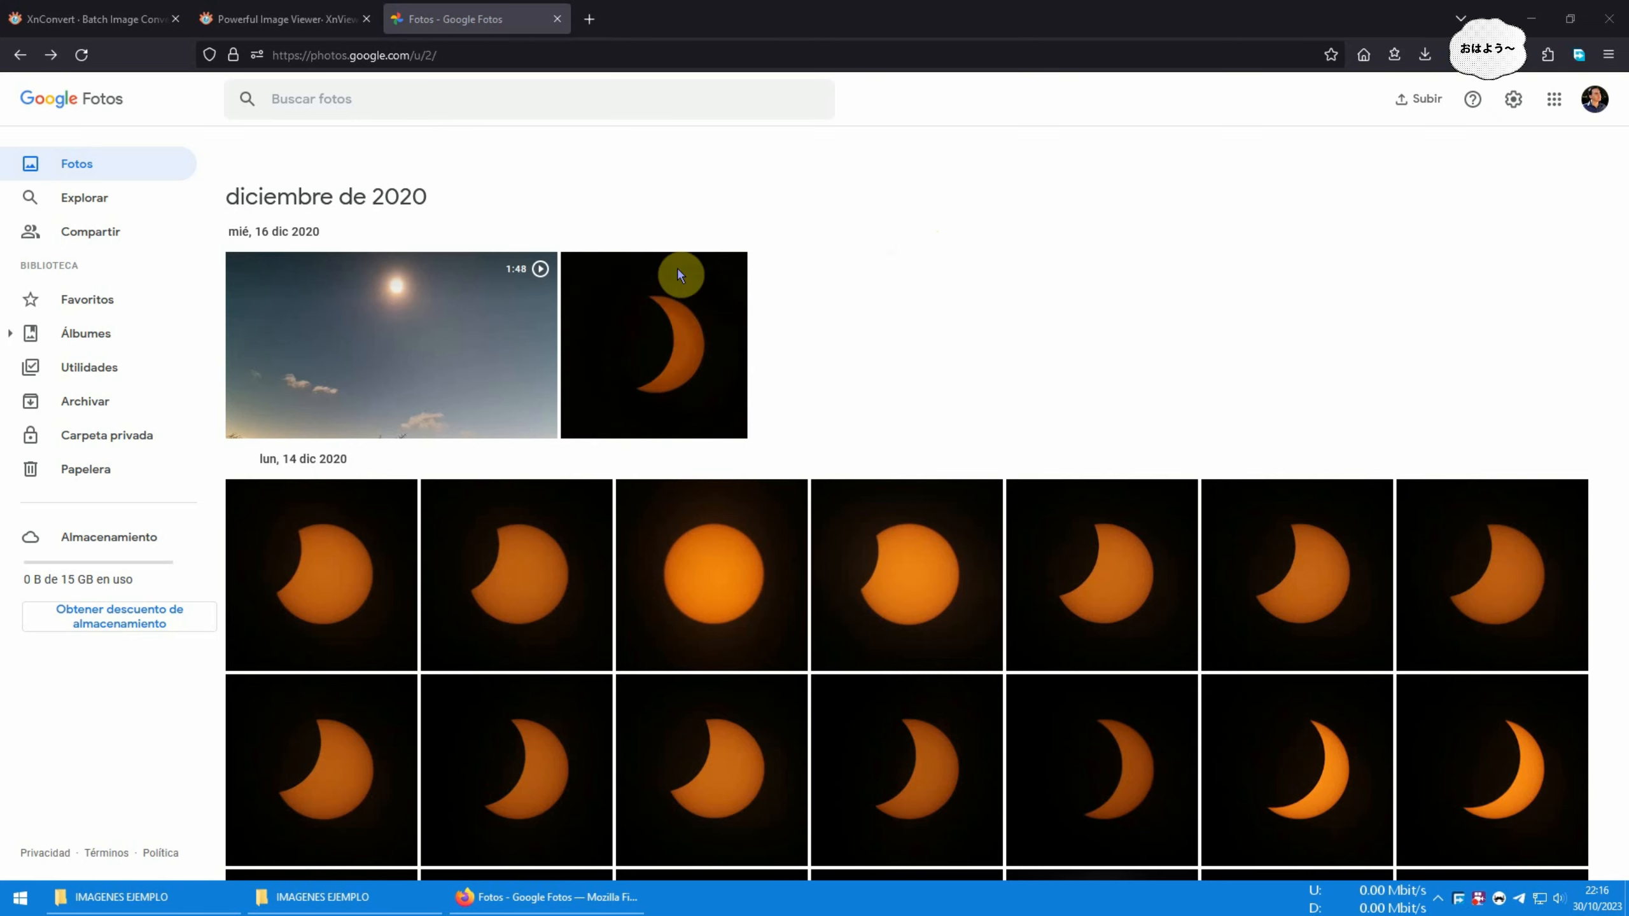
Switch to the IMAGENES EJEMPLO folder under Camera in File Explorer and show the file name extensions
{"action": "left_click", "coordinate": [356, 898]}
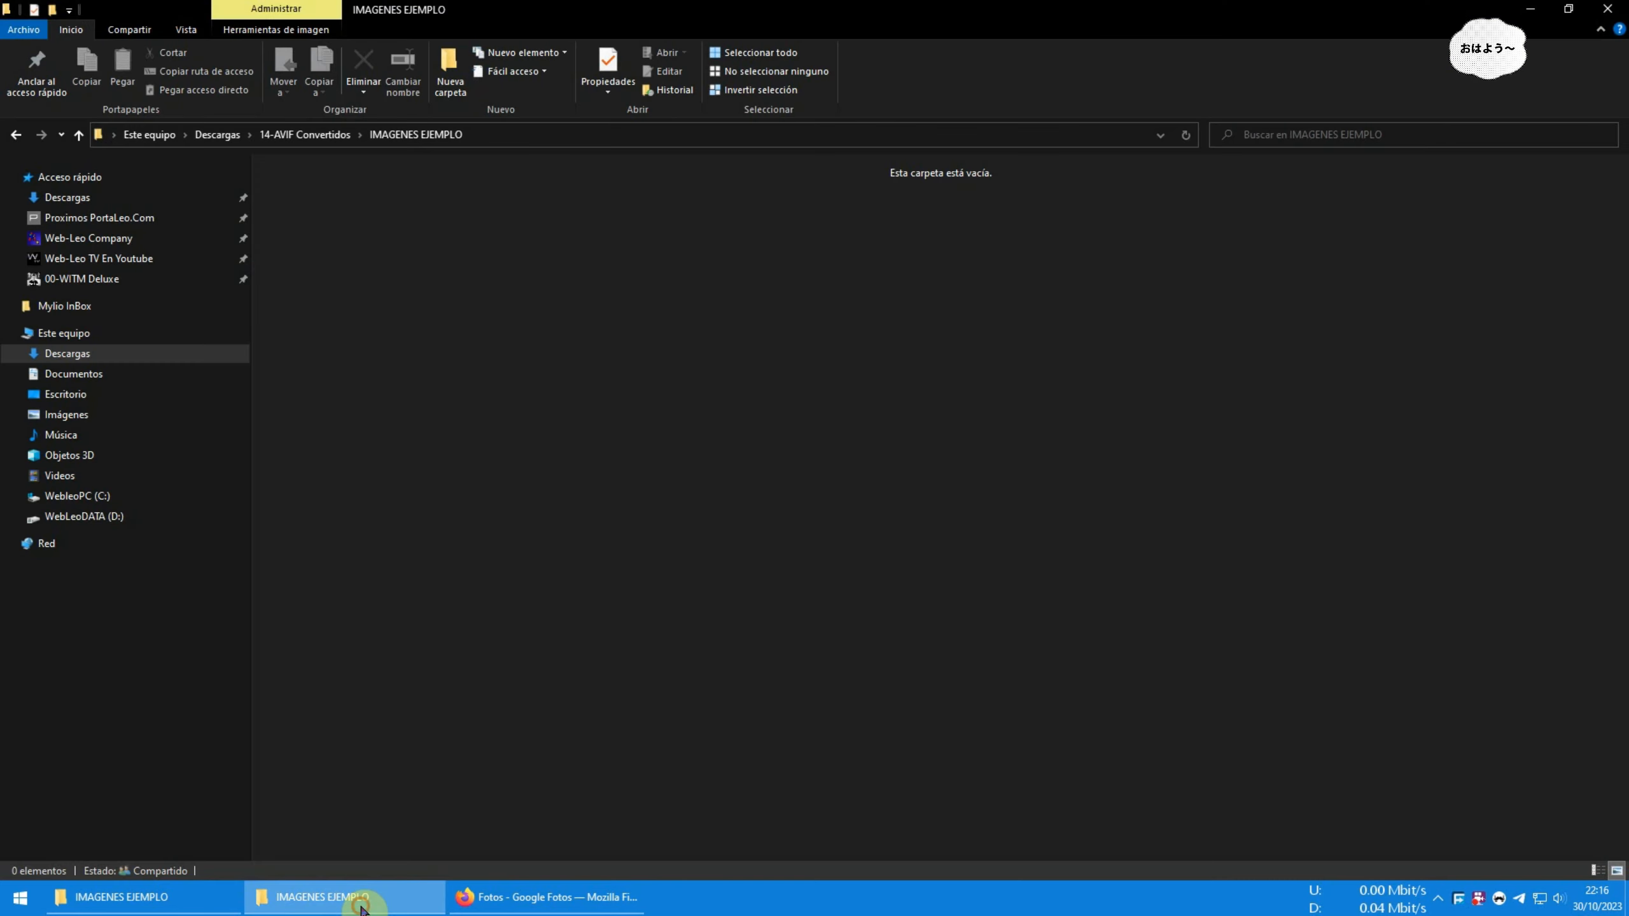
{"action": "left_click", "coordinate": [186, 904]}
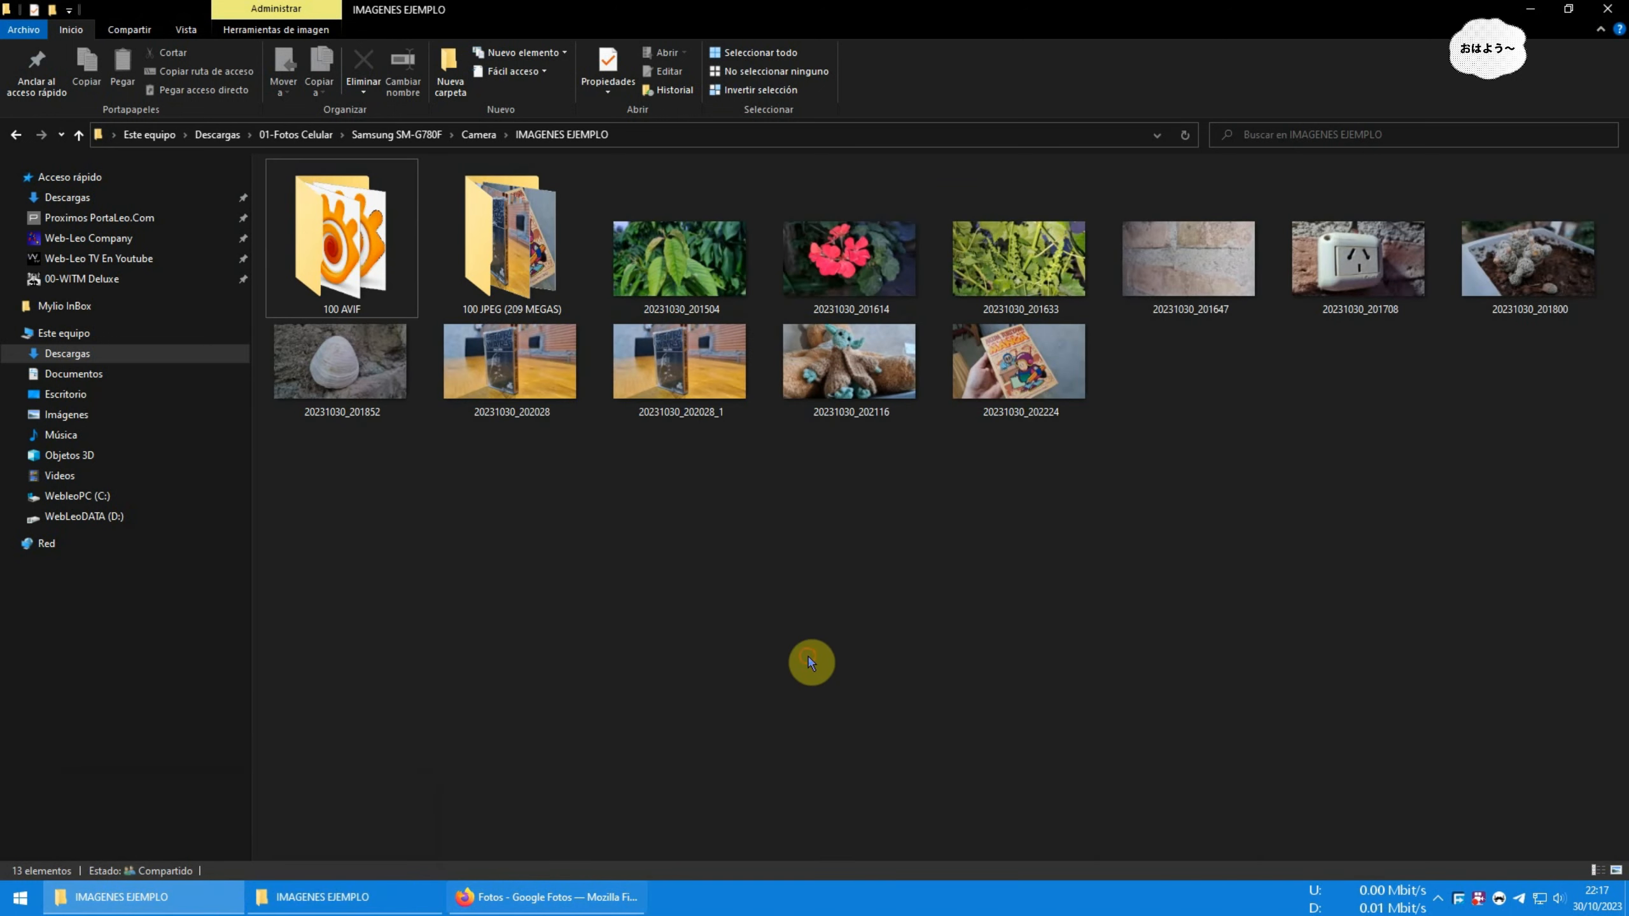
{"action": "left_click", "coordinate": [710, 265]}
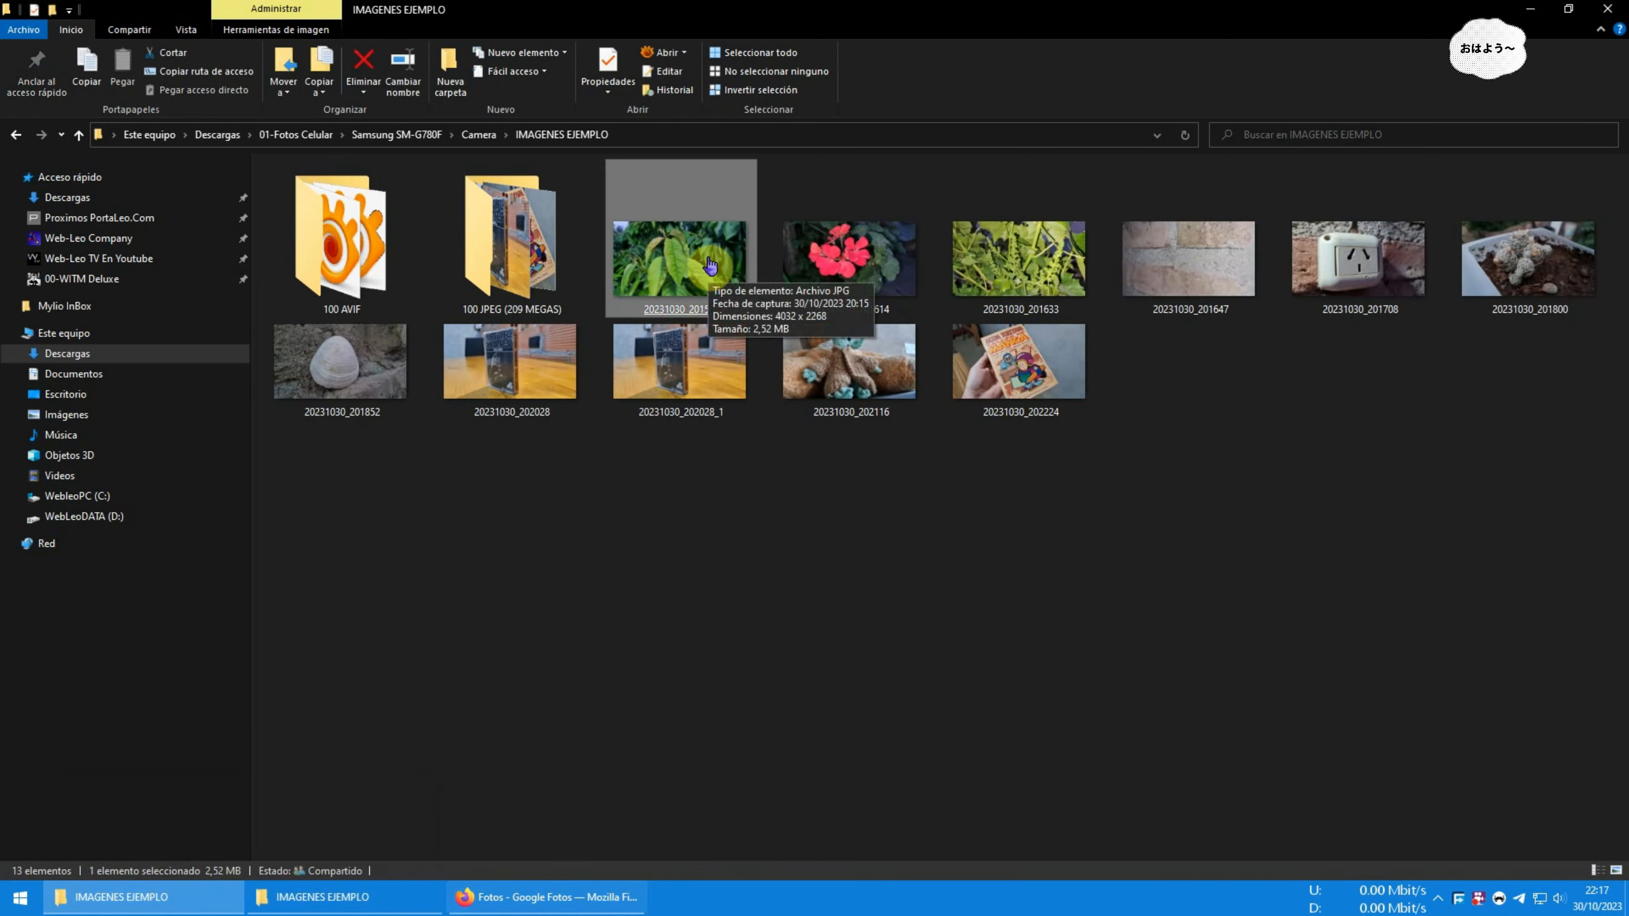
{"action": "left_click", "coordinate": [1013, 531]}
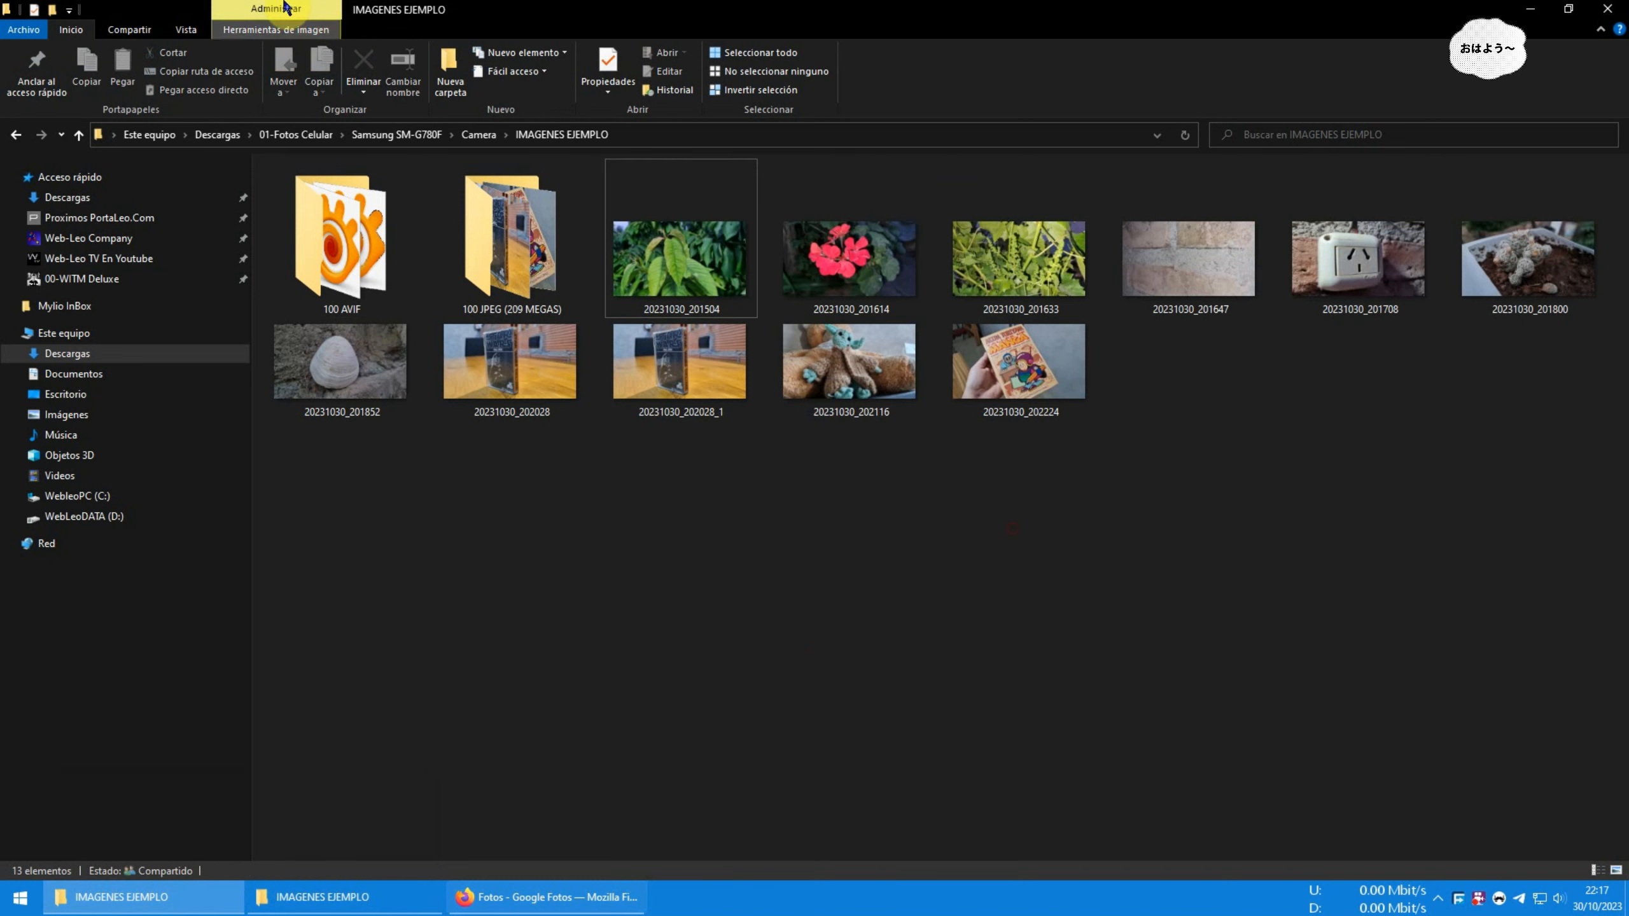
{"action": "left_click", "coordinate": [186, 29]}
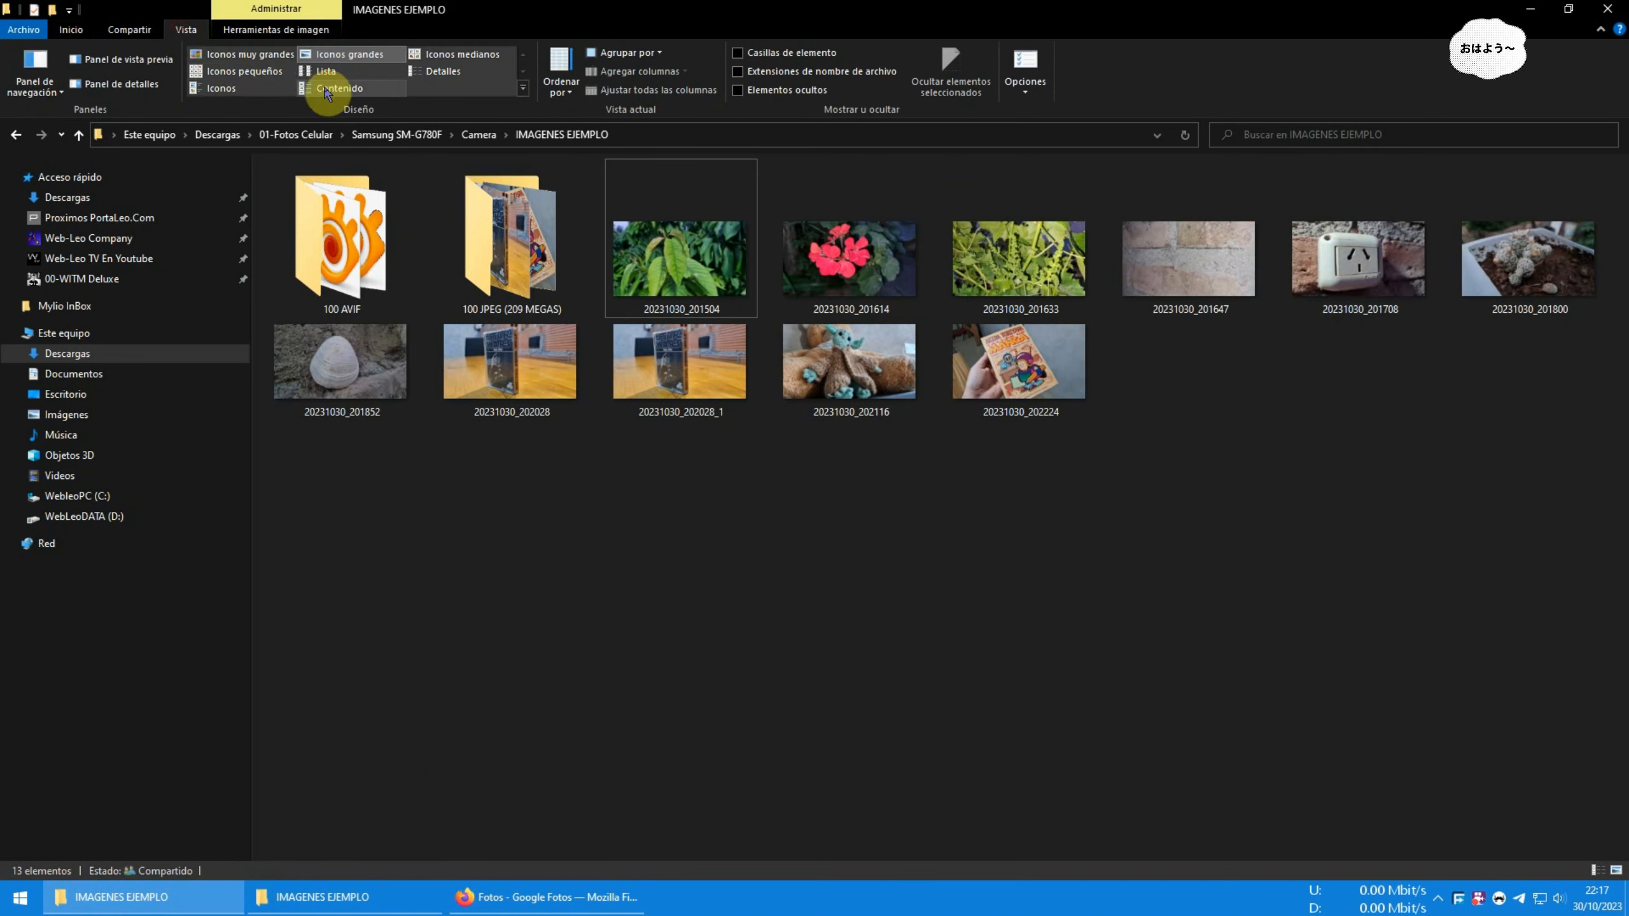
{"action": "left_click", "coordinate": [784, 77]}
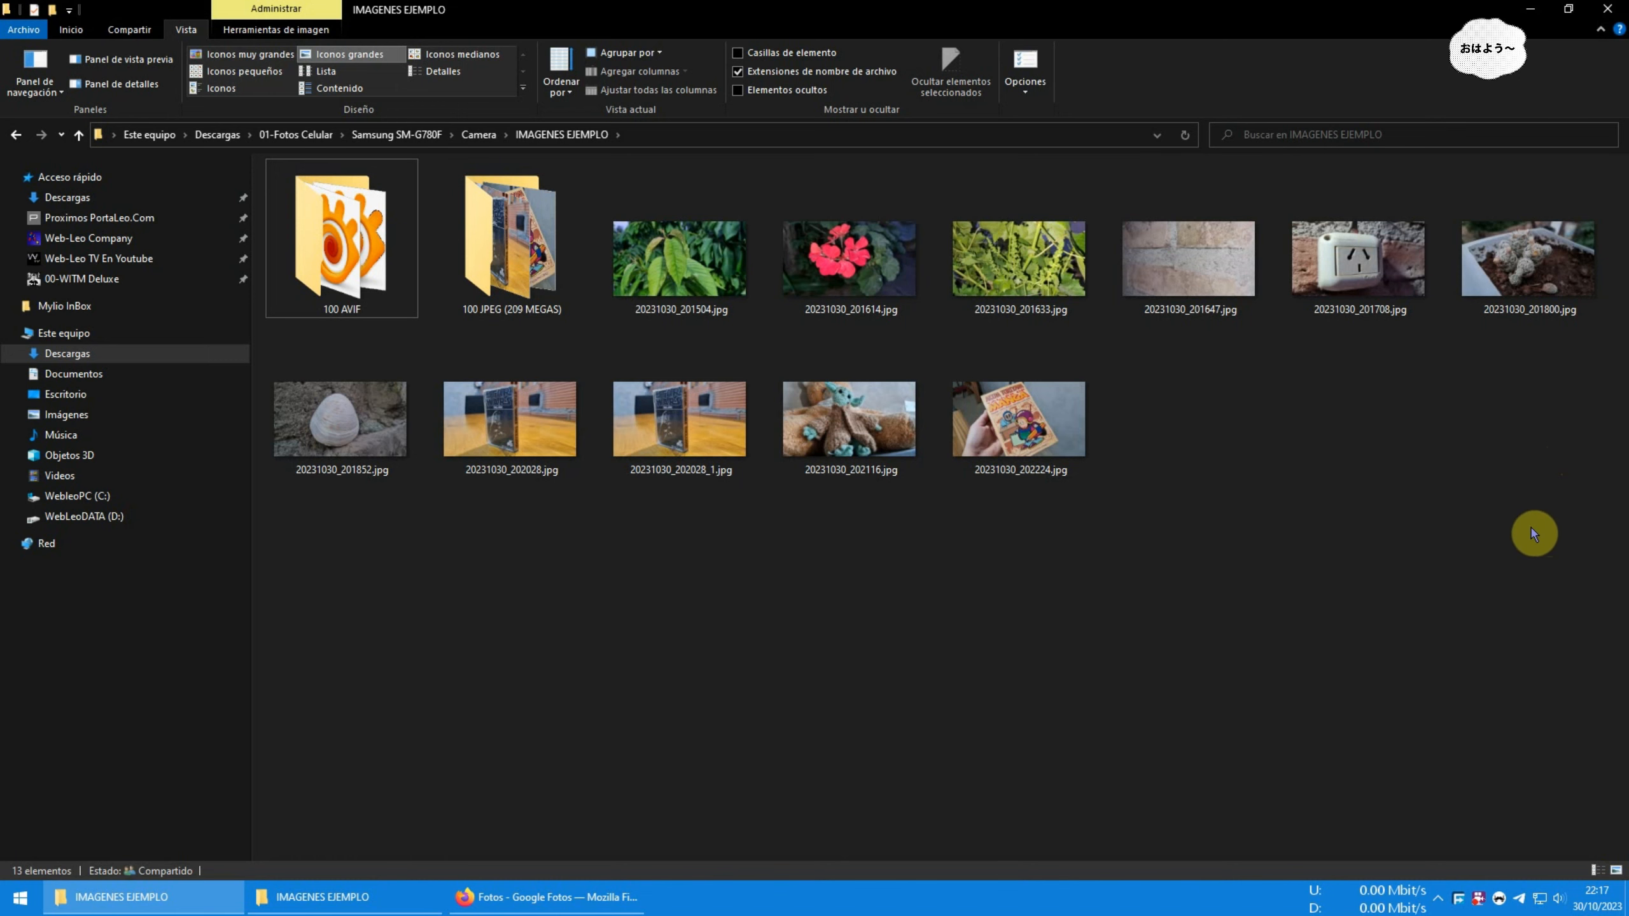
Select all the JPG photos in the IMAGENES EJEMPLO folder and open their properties to check the combined size
{"action": "left_click_drag", "start_coordinate": [1569, 498], "coordinate": [683, 226]}
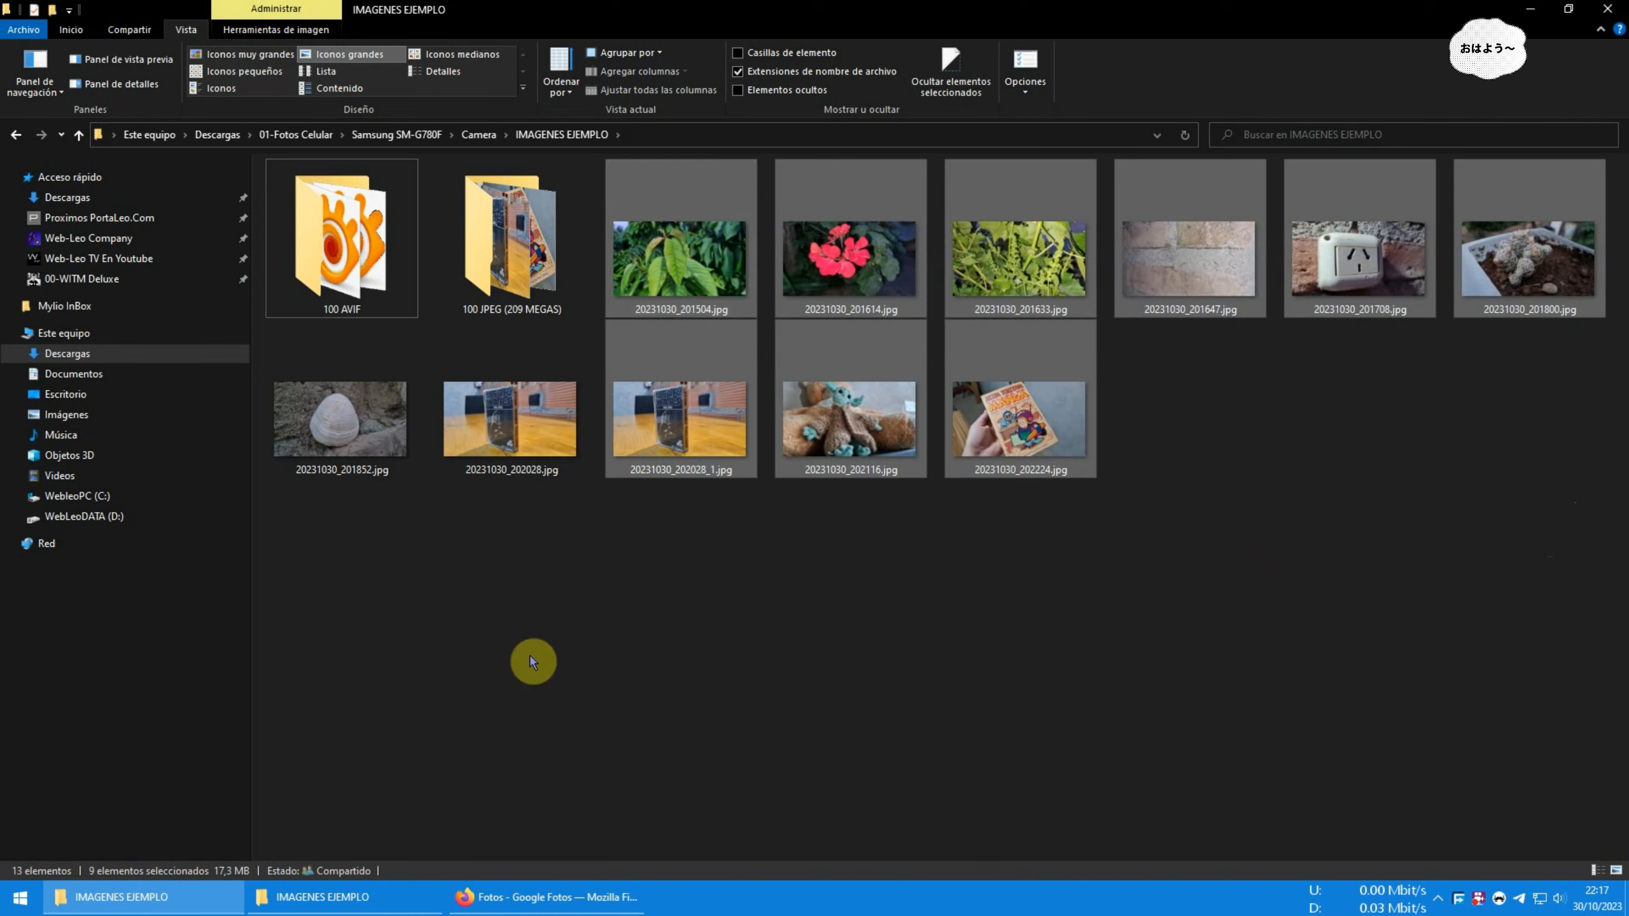
{"action": "left_click_drag", "start_coordinate": [516, 507], "coordinate": [380, 498]}
{"action": "right_click", "coordinate": [638, 421]}
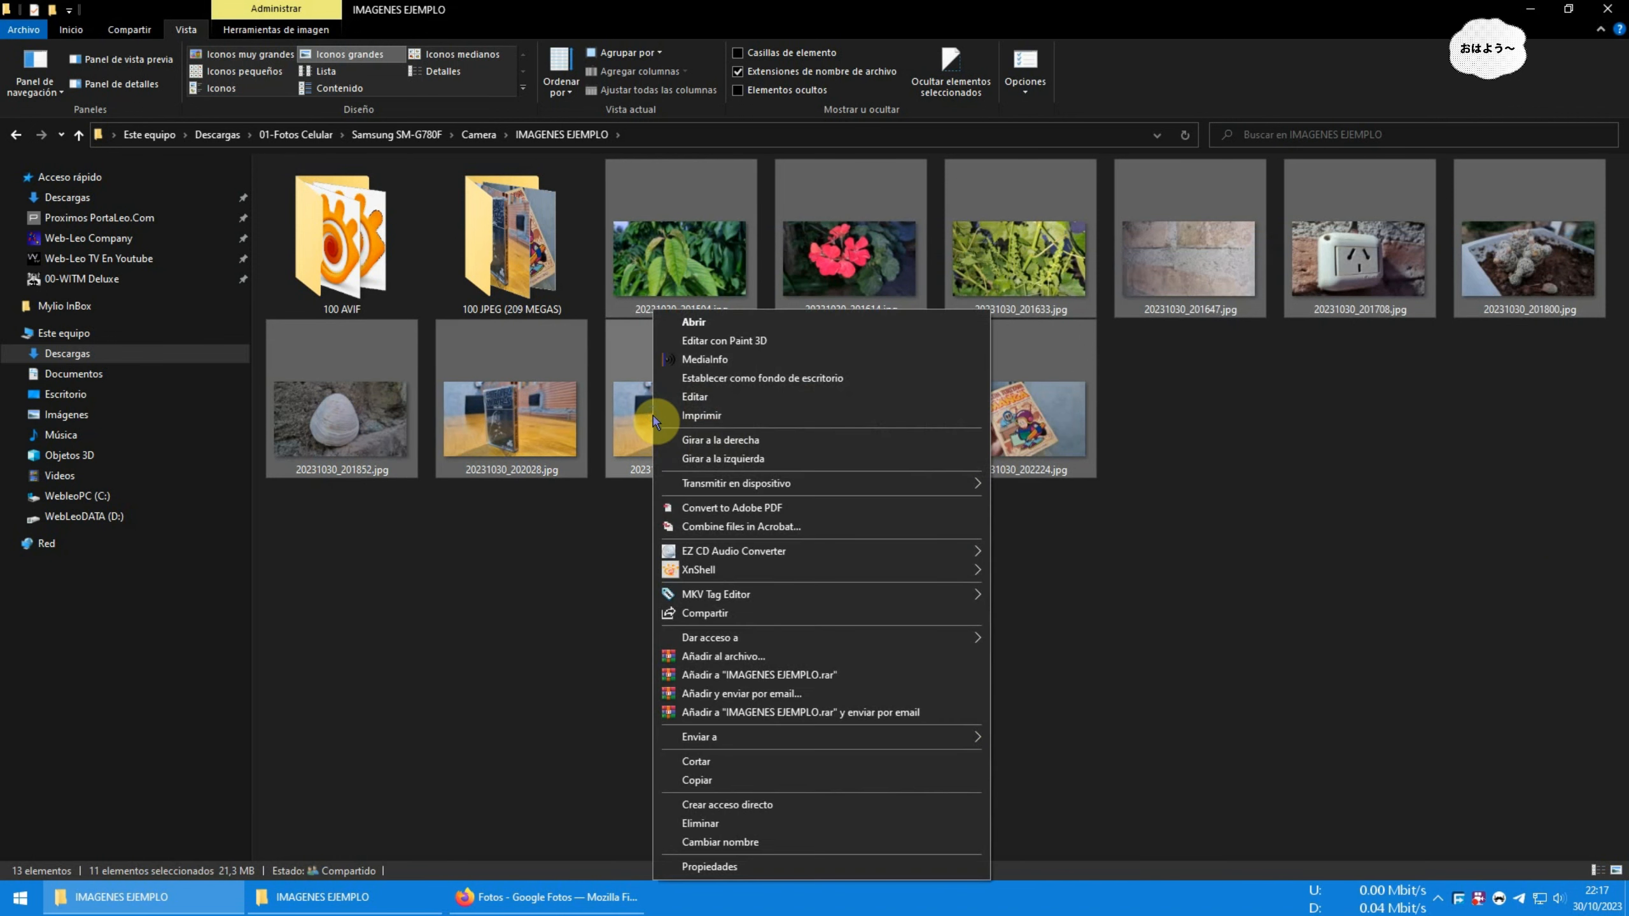
{"action": "left_click", "coordinate": [769, 871]}
{"action": "left_click_drag", "start_coordinate": [707, 252], "coordinate": [800, 174]}
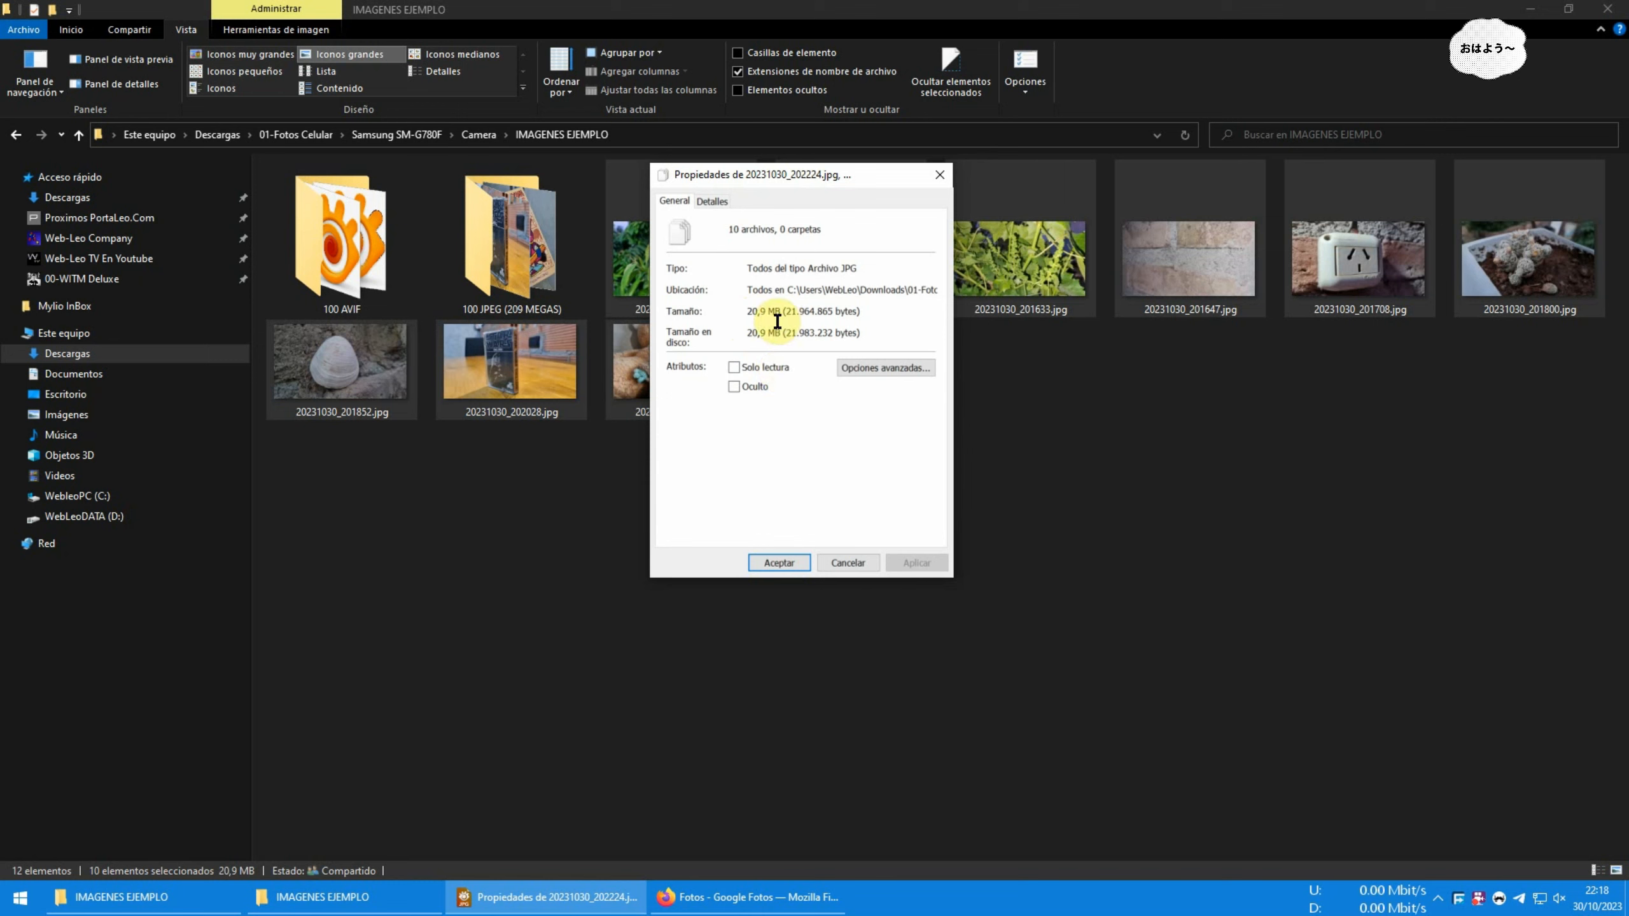
Glance at Google Photos, then look through the 100 JPEG (209 MEGAS) folder and go back to IMAGENES EJEMPLO
{"action": "left_click", "coordinate": [725, 898]}
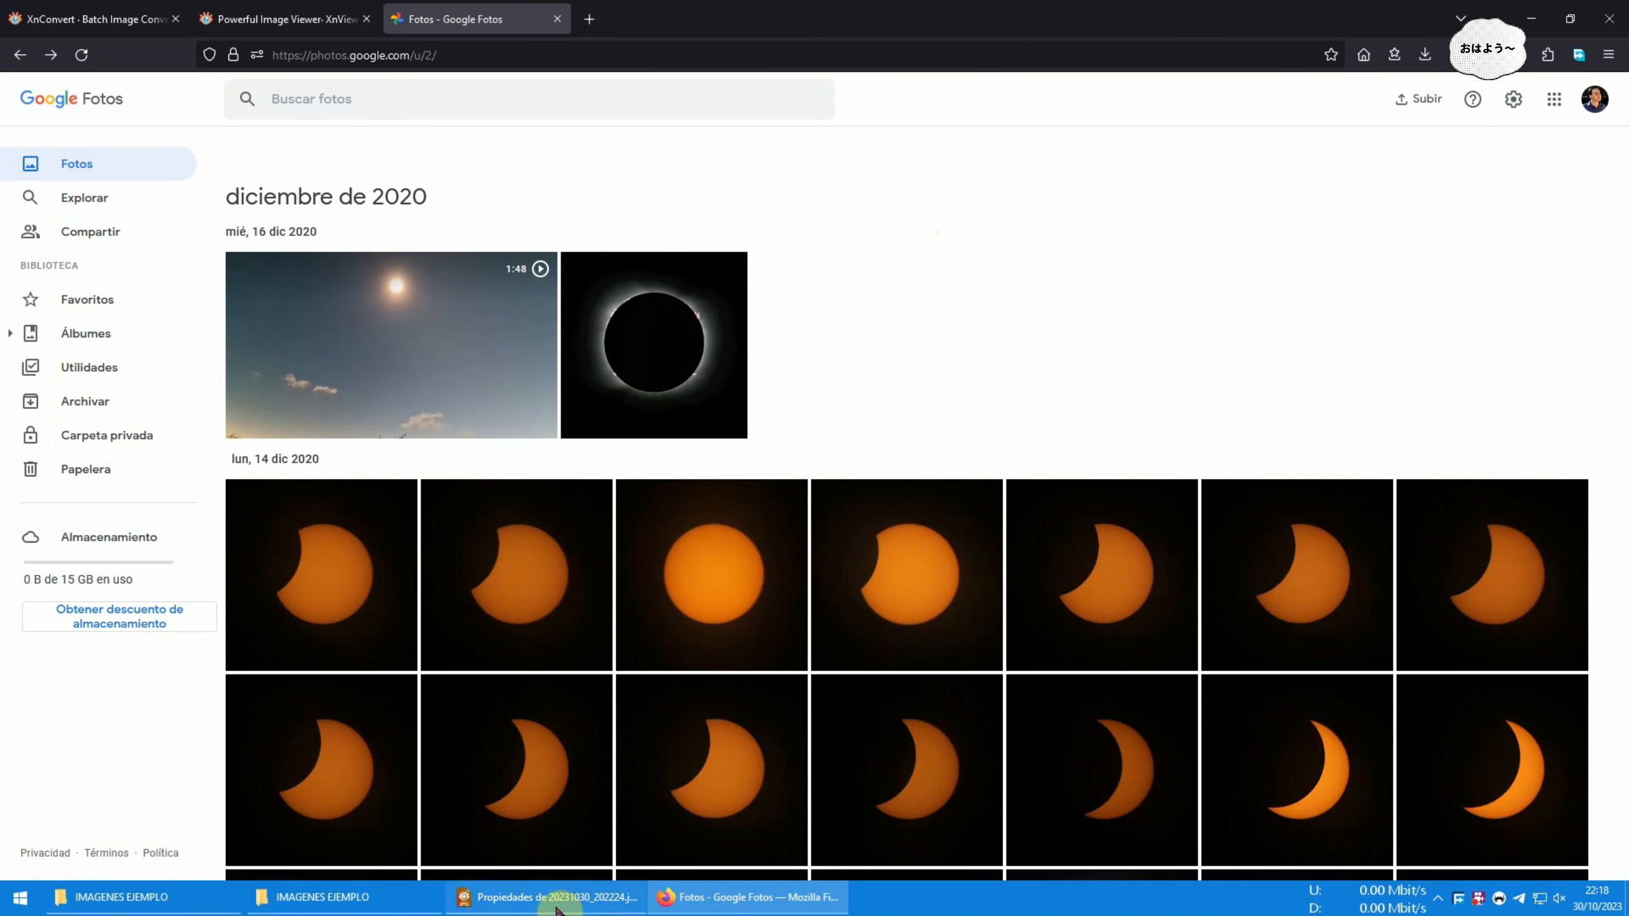
{"action": "left_click", "coordinate": [295, 906]}
{"action": "left_click", "coordinate": [225, 902]}
{"action": "left_click", "coordinate": [816, 607]}
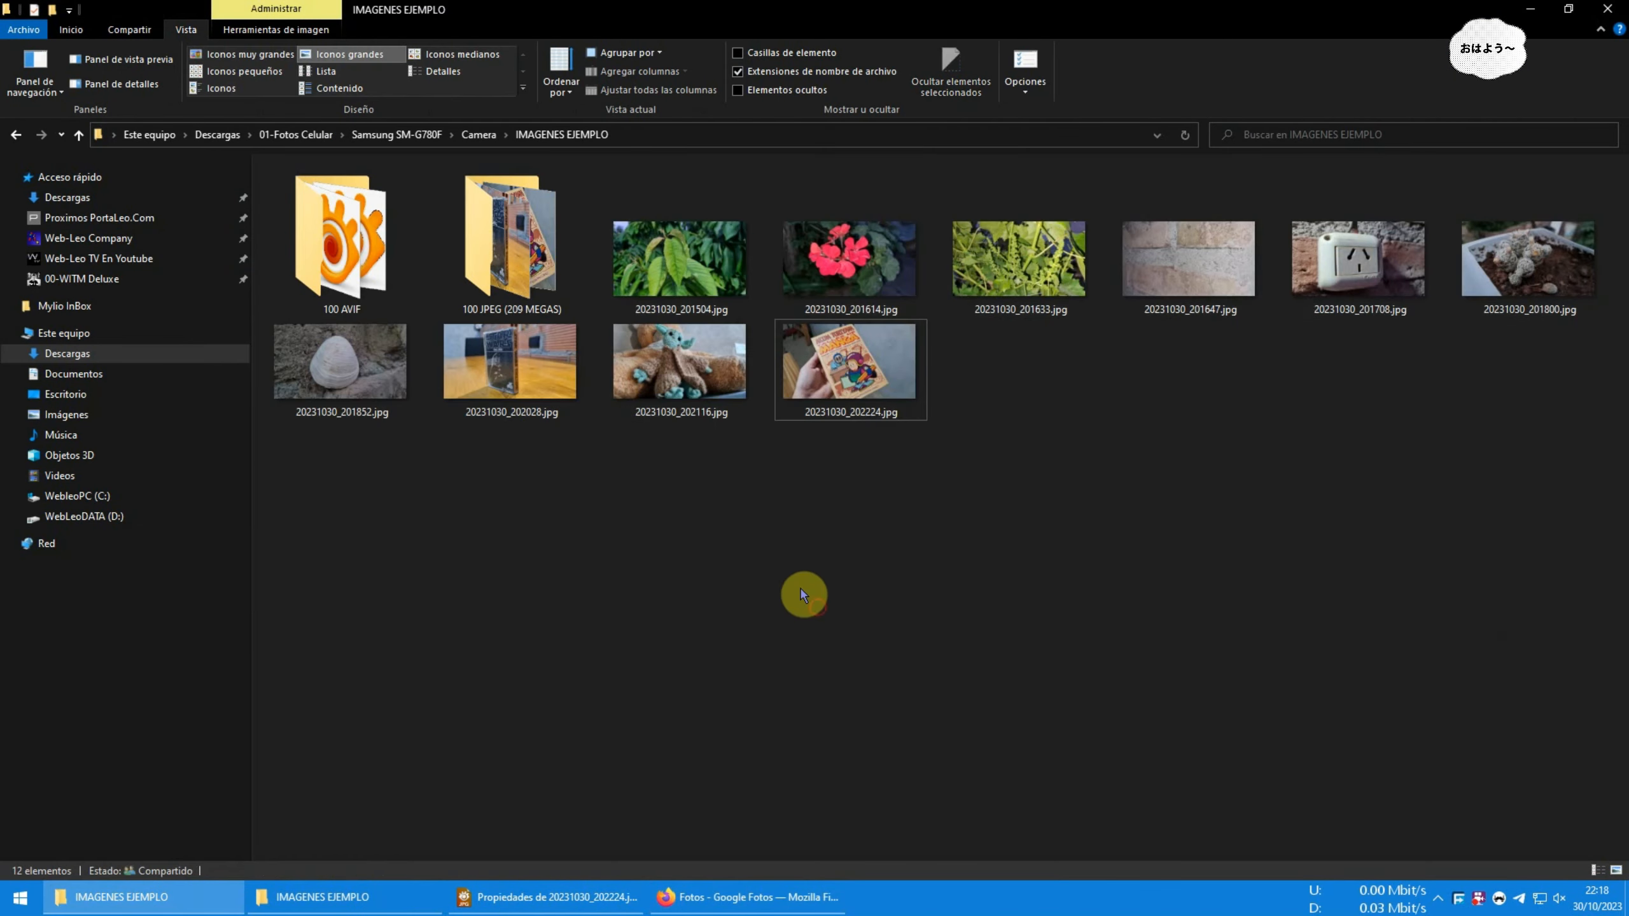
{"action": "double_click", "coordinate": [510, 237]}
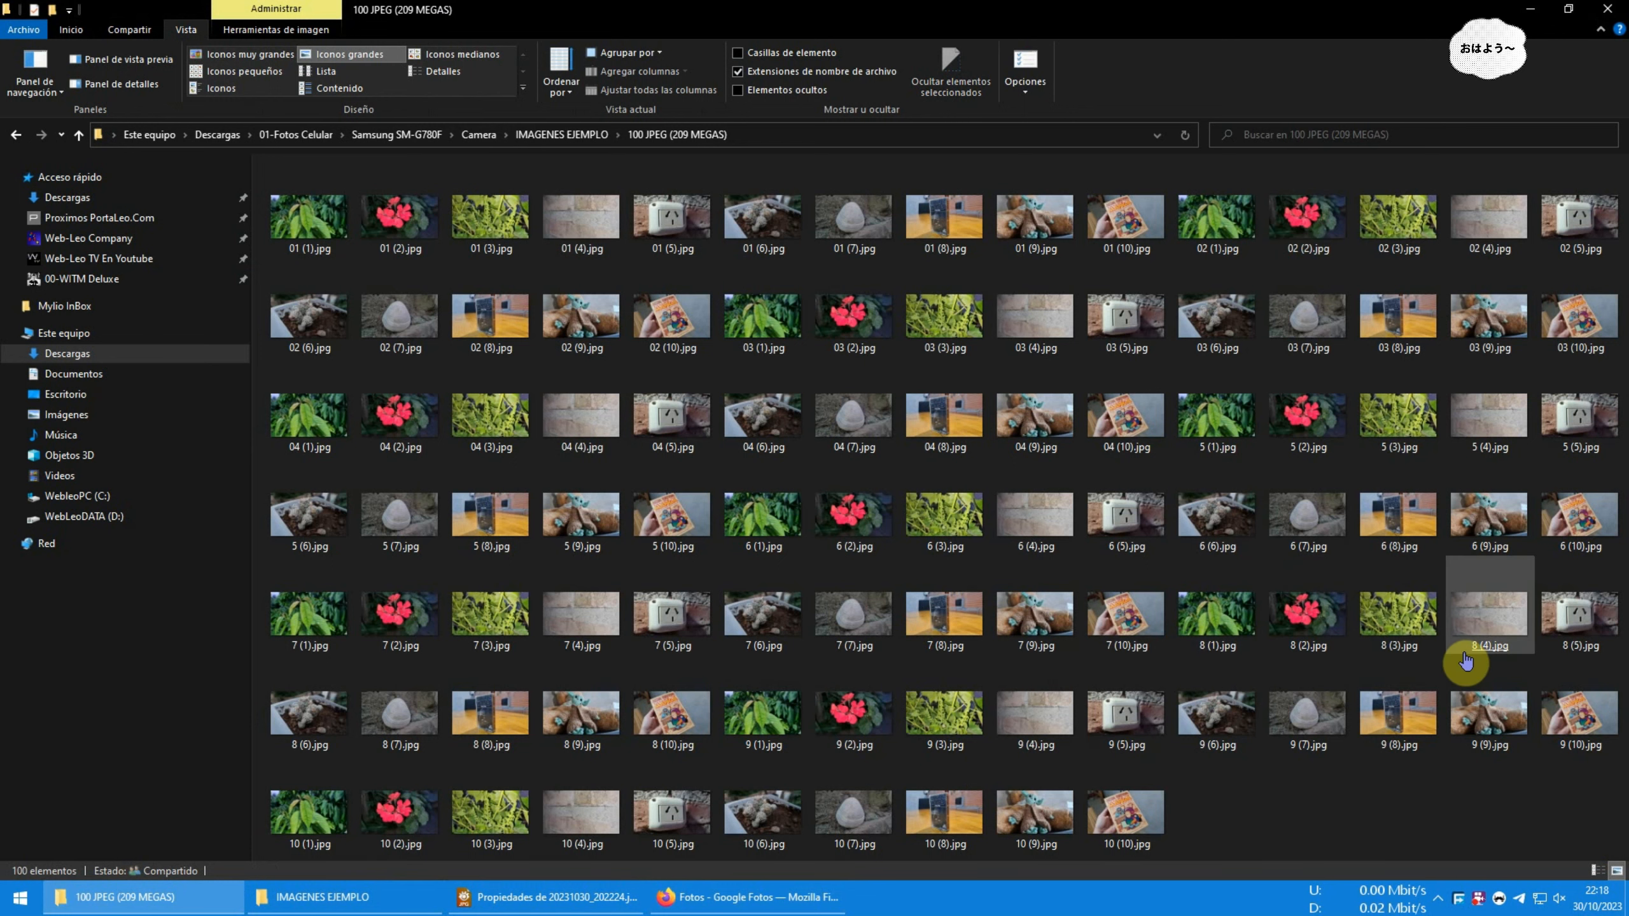
{"action": "left_click", "coordinate": [79, 135]}
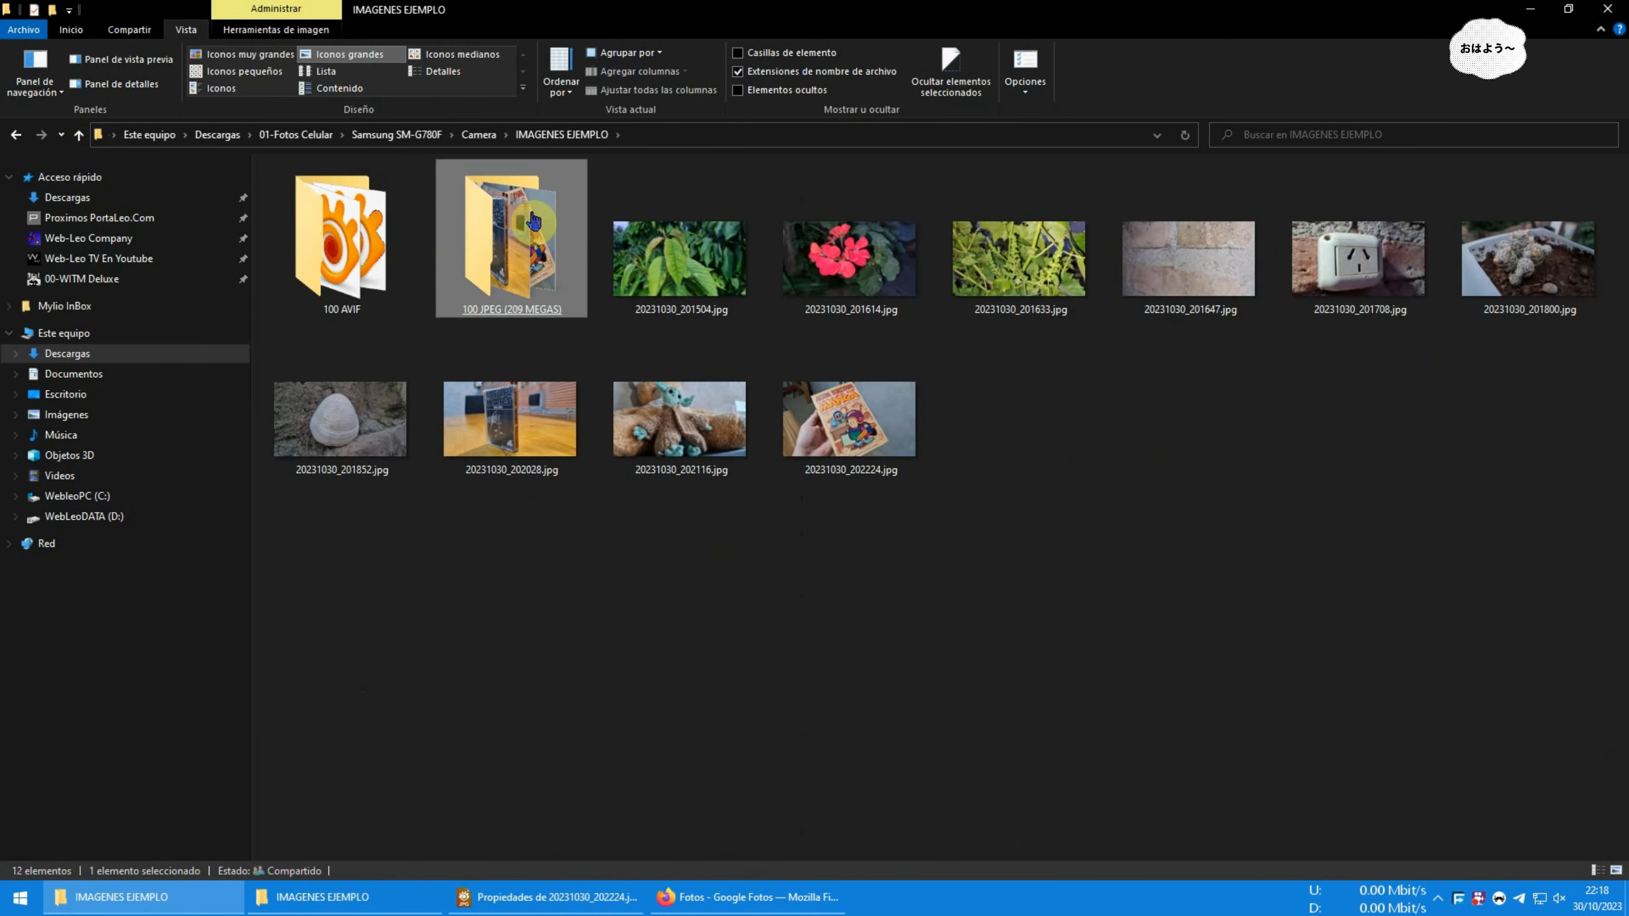
Check the total size of the 100 JPEG (209 MEGAS) folder in its information tooltip
{"action": "mouse_move", "coordinate": [524, 323]}
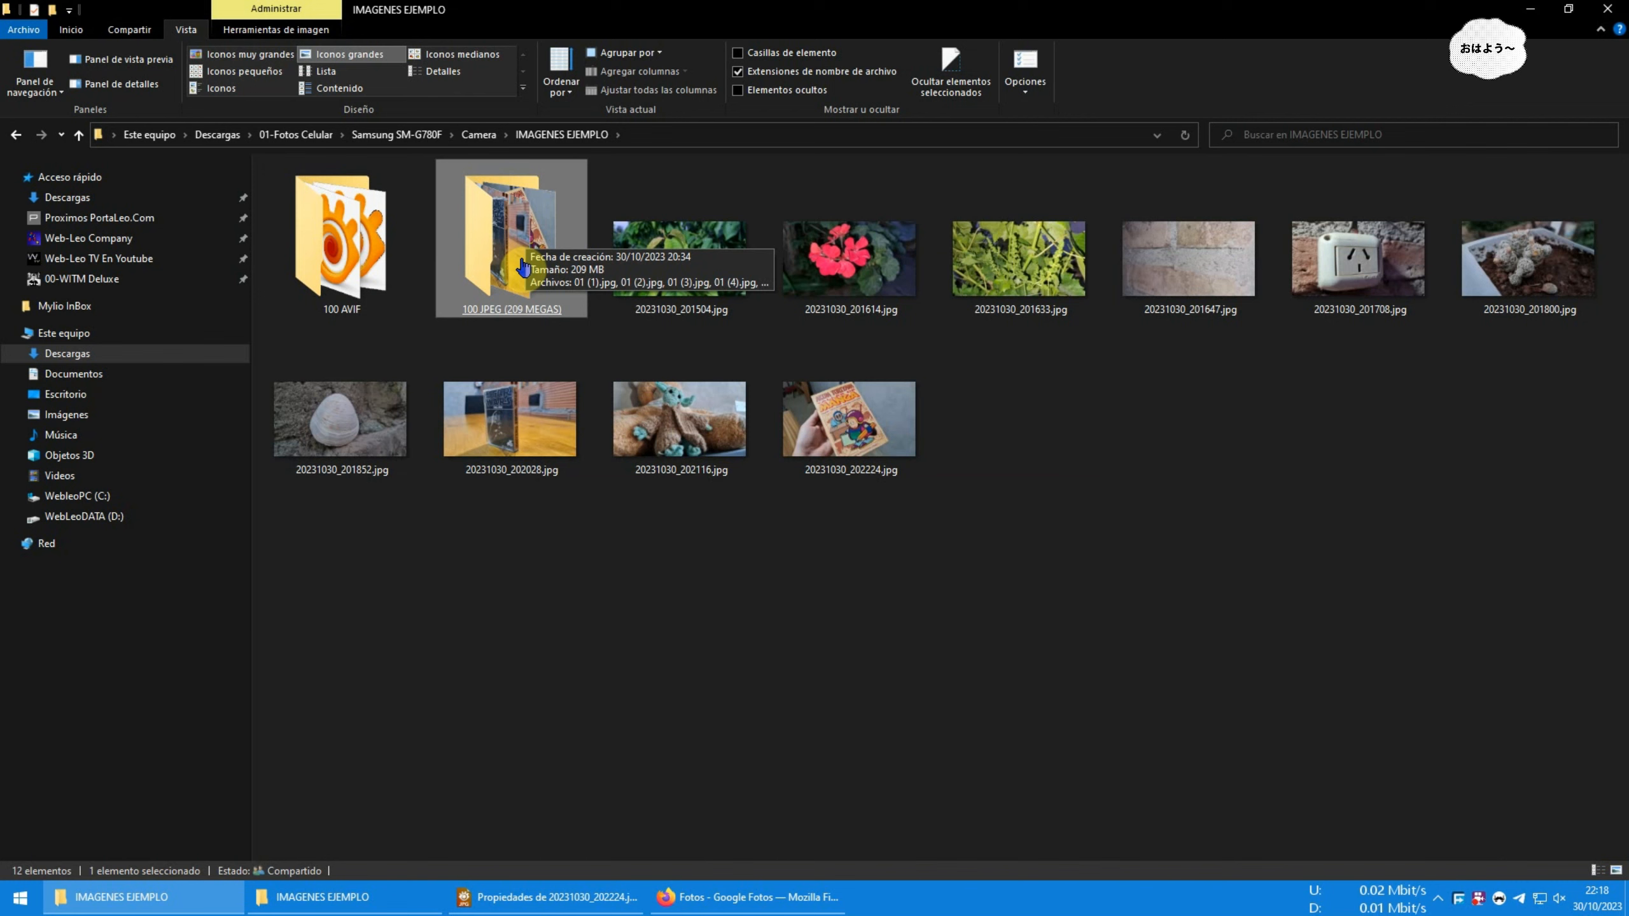
{"action": "mouse_move", "coordinate": [511, 263]}
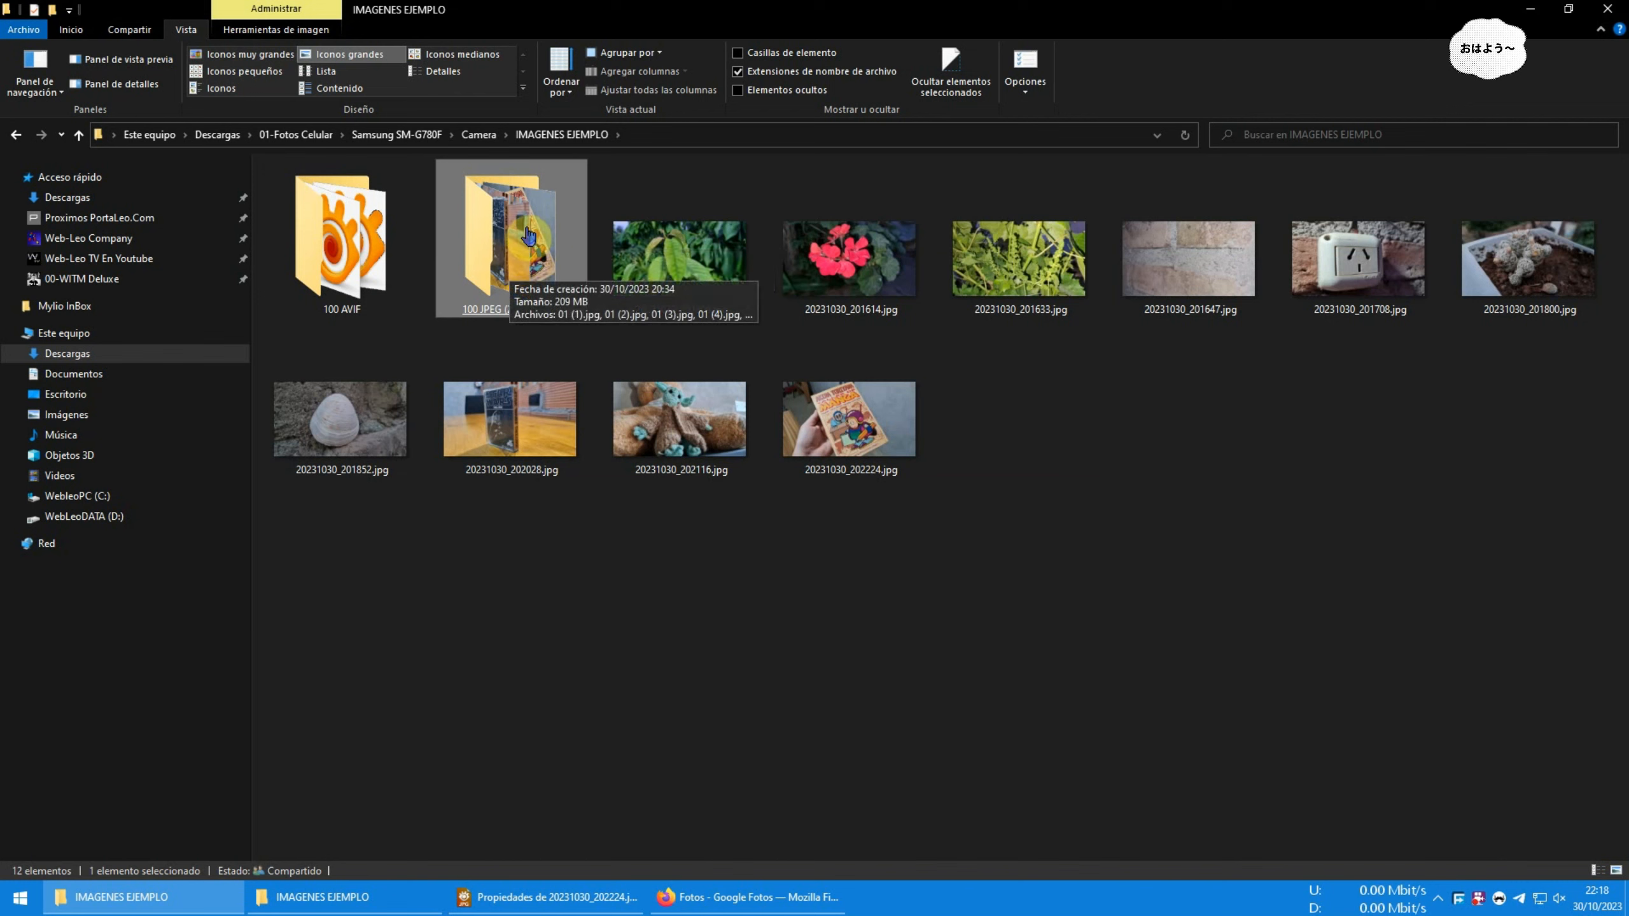
{"action": "left_click", "coordinate": [617, 664]}
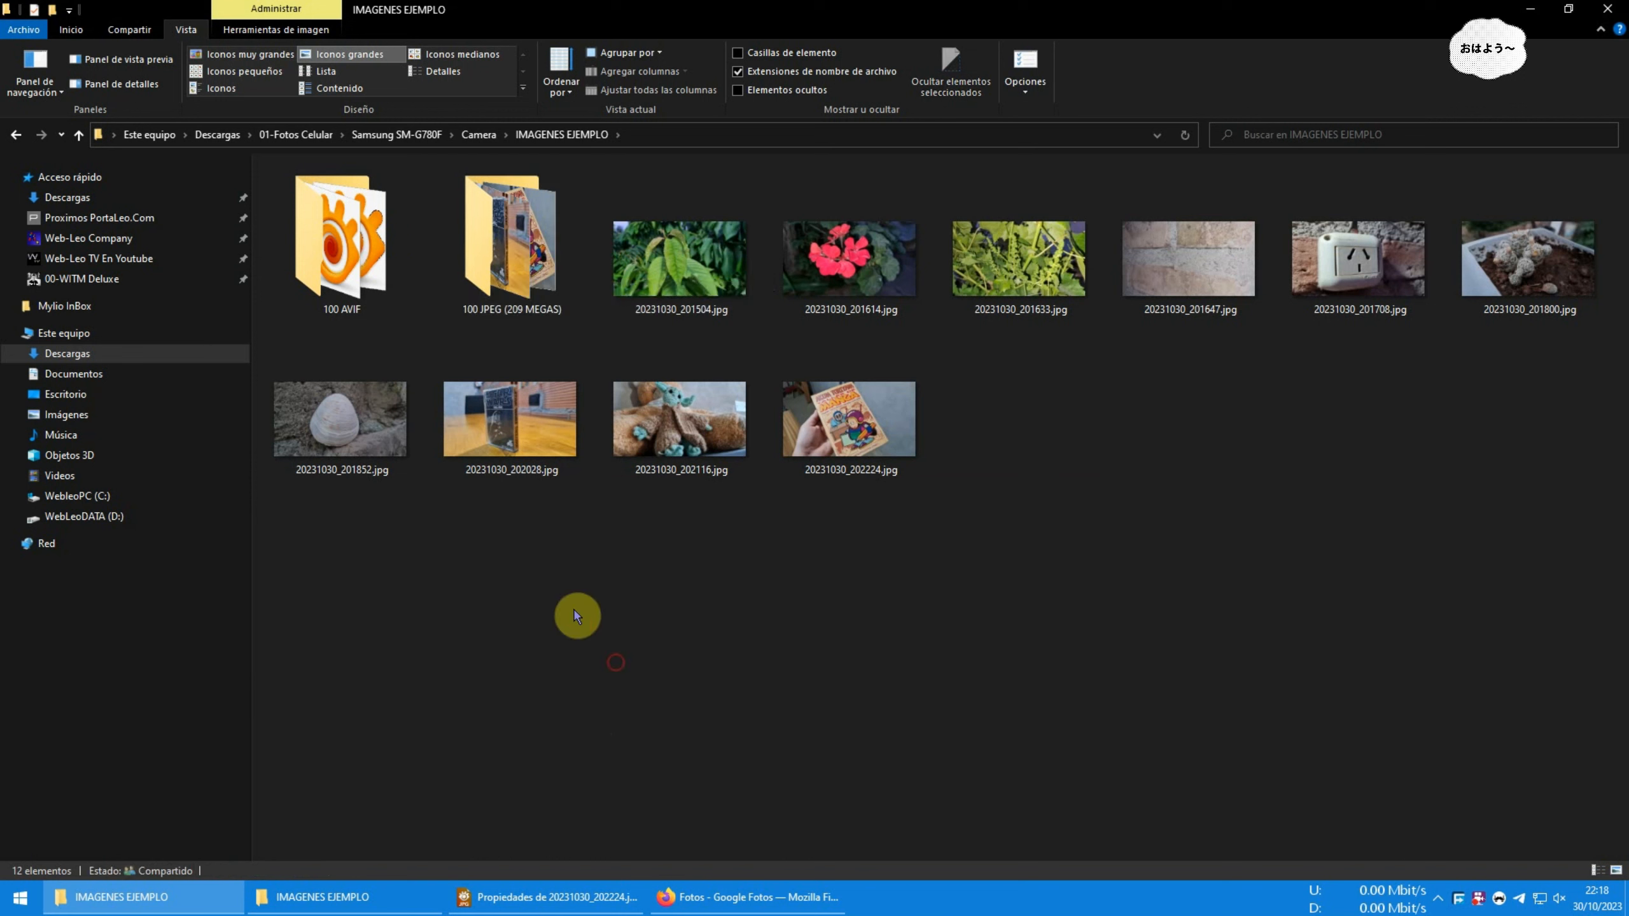
{"action": "left_click", "coordinate": [516, 323]}
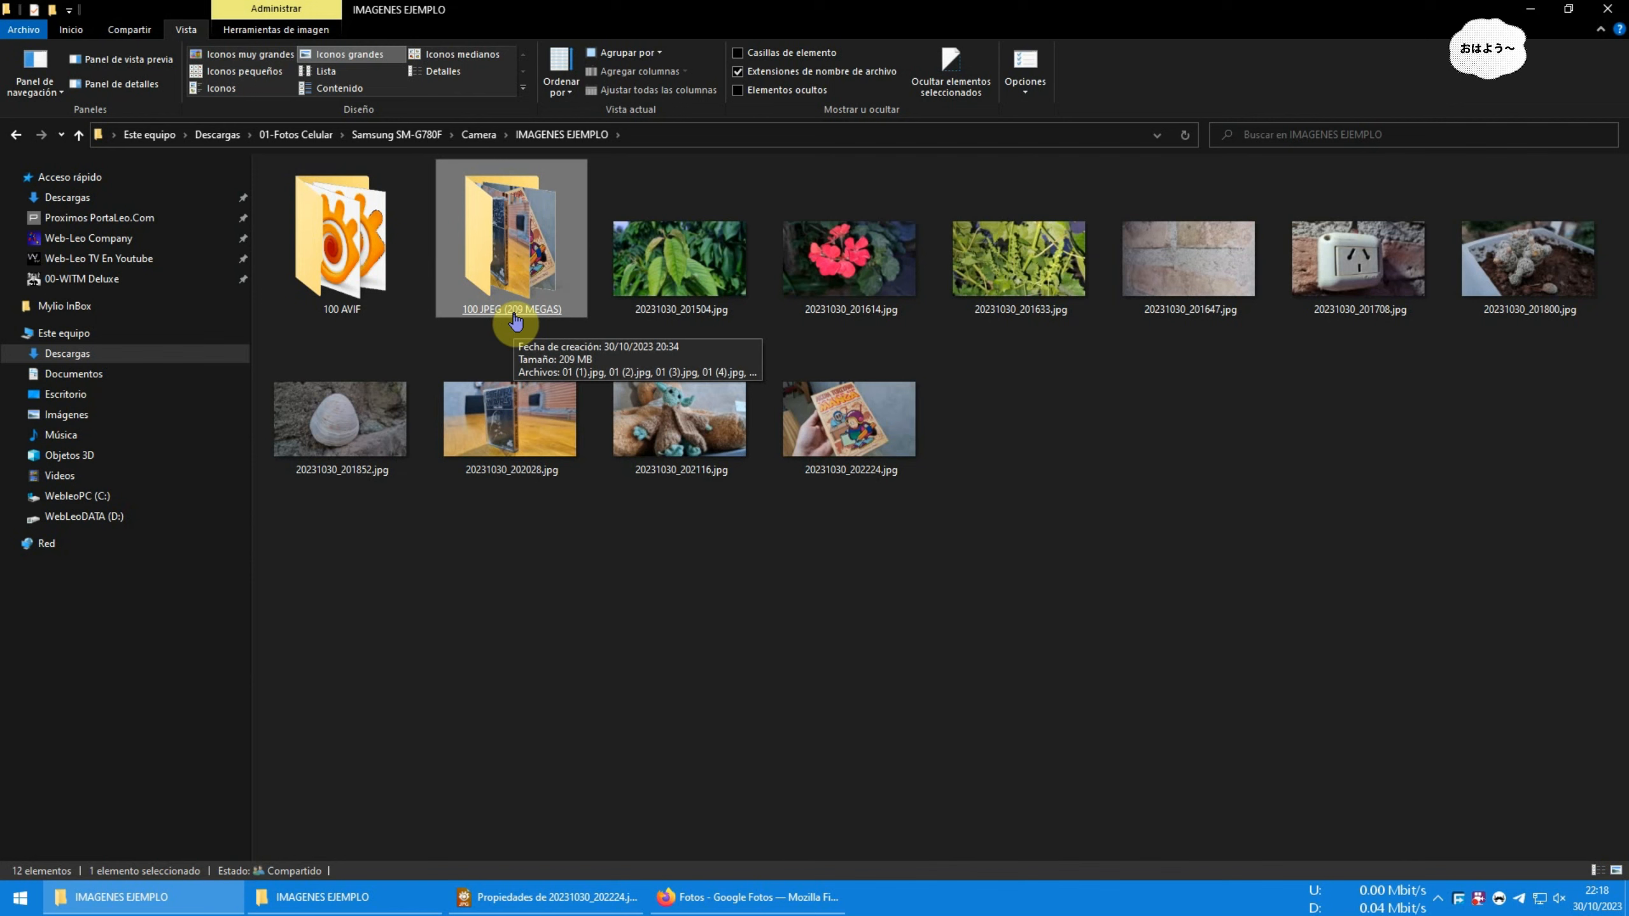
{"action": "left_click", "coordinate": [651, 686]}
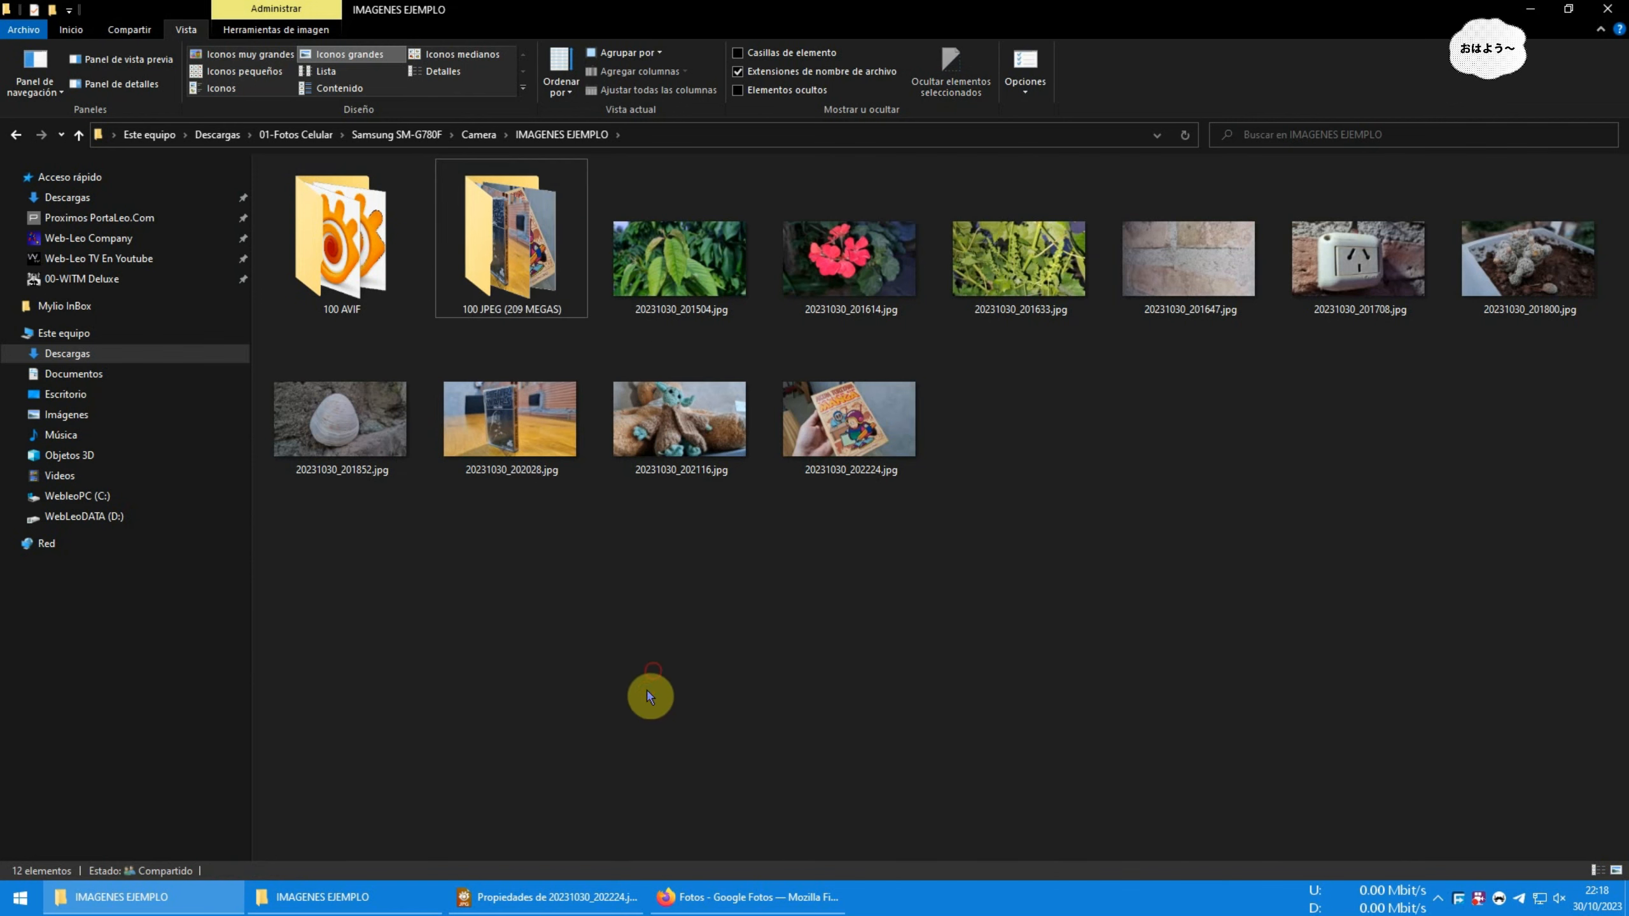
Check the account's storage usage in Google Photos and return to the IMAGENES EJEMPLO folder
{"action": "left_click", "coordinate": [690, 899]}
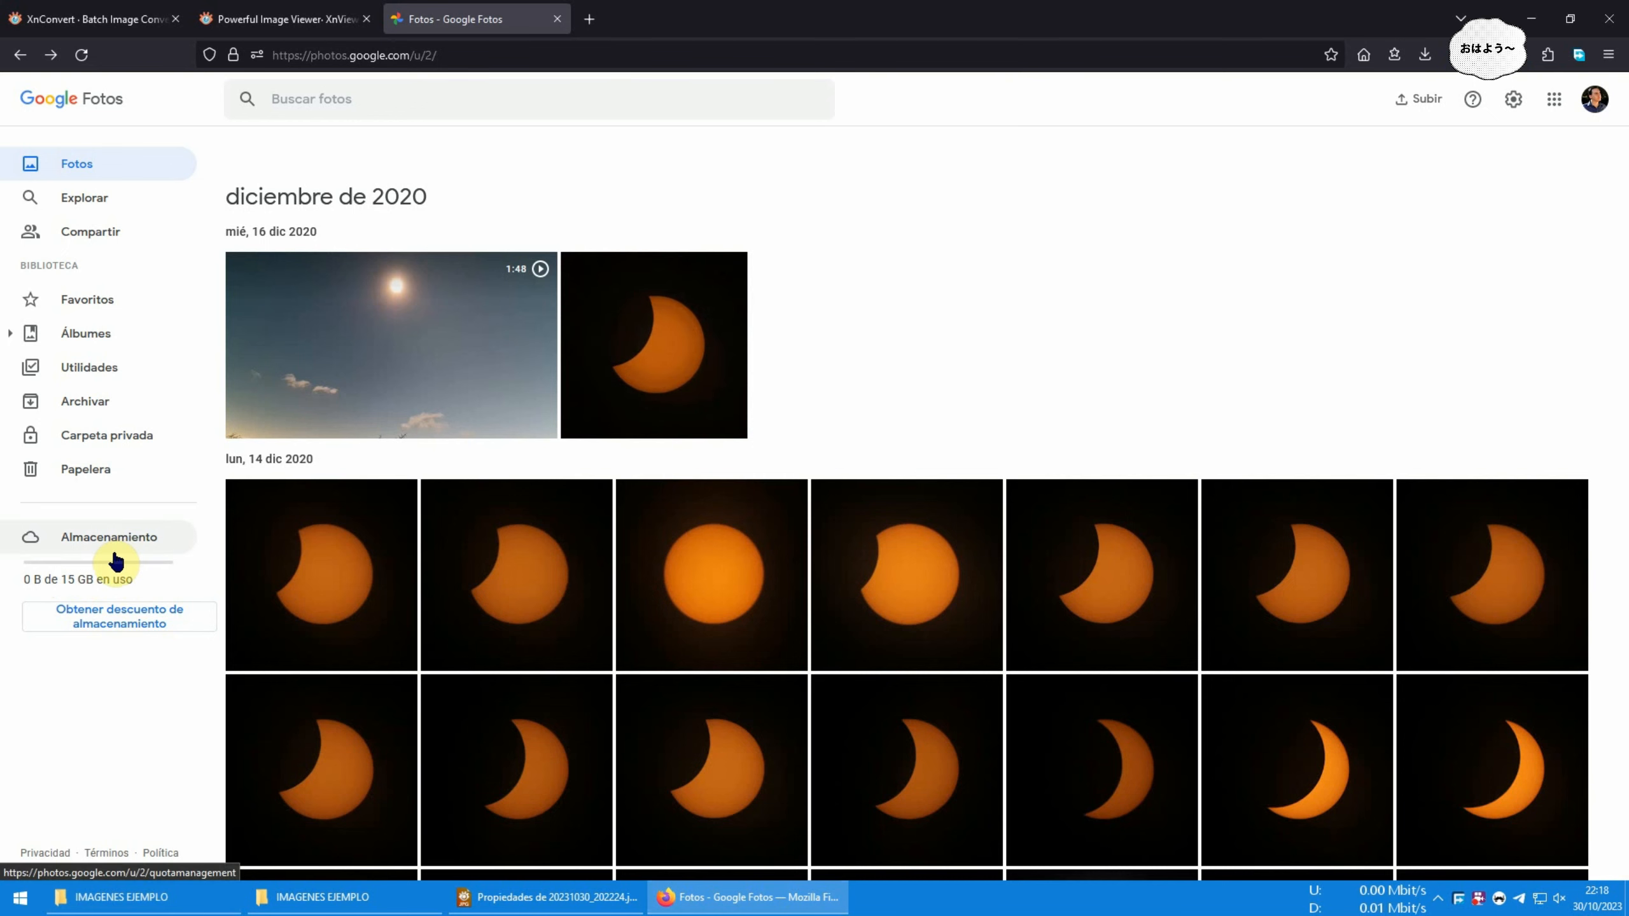
{"action": "left_click", "coordinate": [324, 898]}
{"action": "left_click", "coordinate": [114, 896]}
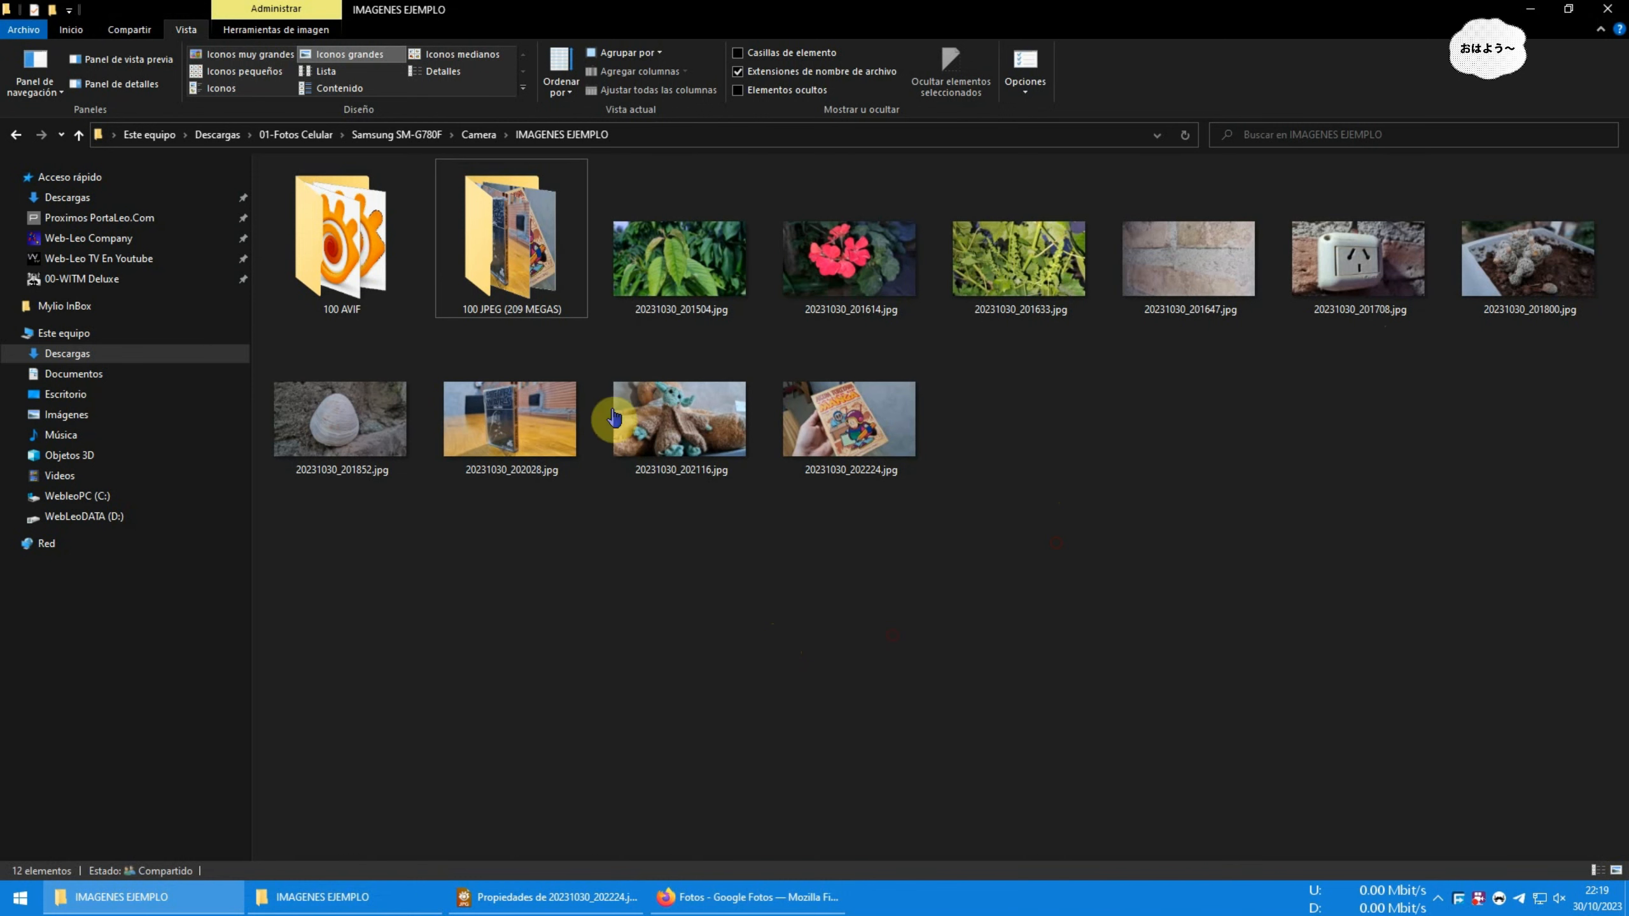
{"action": "left_click", "coordinate": [783, 631]}
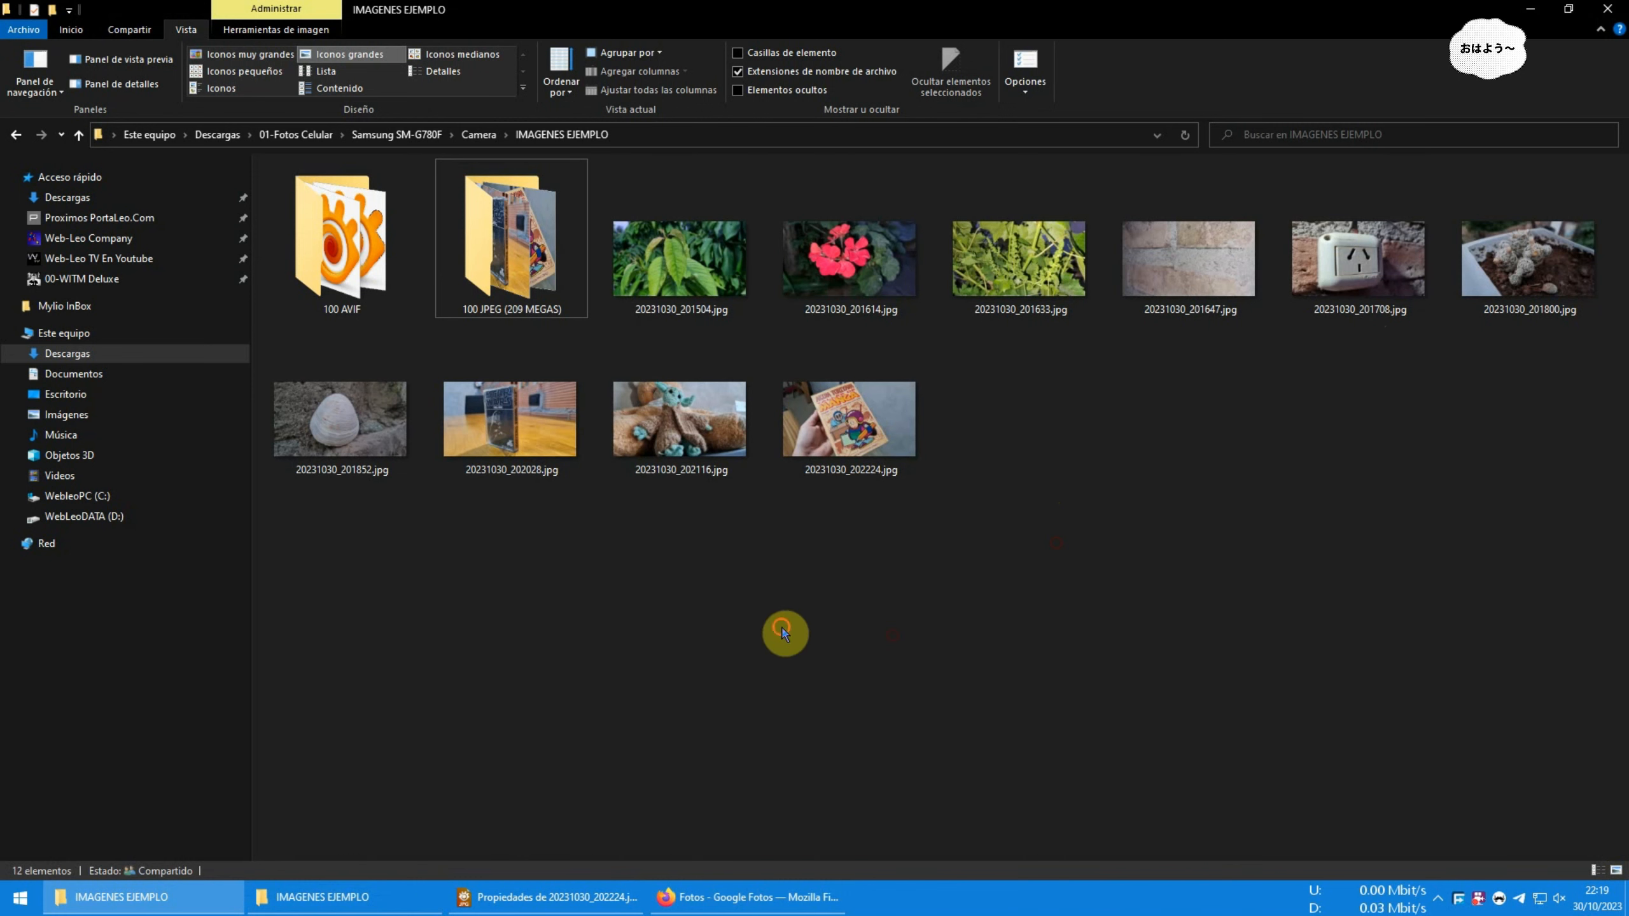
Point out the 100 AVIF folder and the photos 20231030_201504.jpg and 20231030_202116.jpg, then clear the selection
{"action": "left_click", "coordinate": [354, 315]}
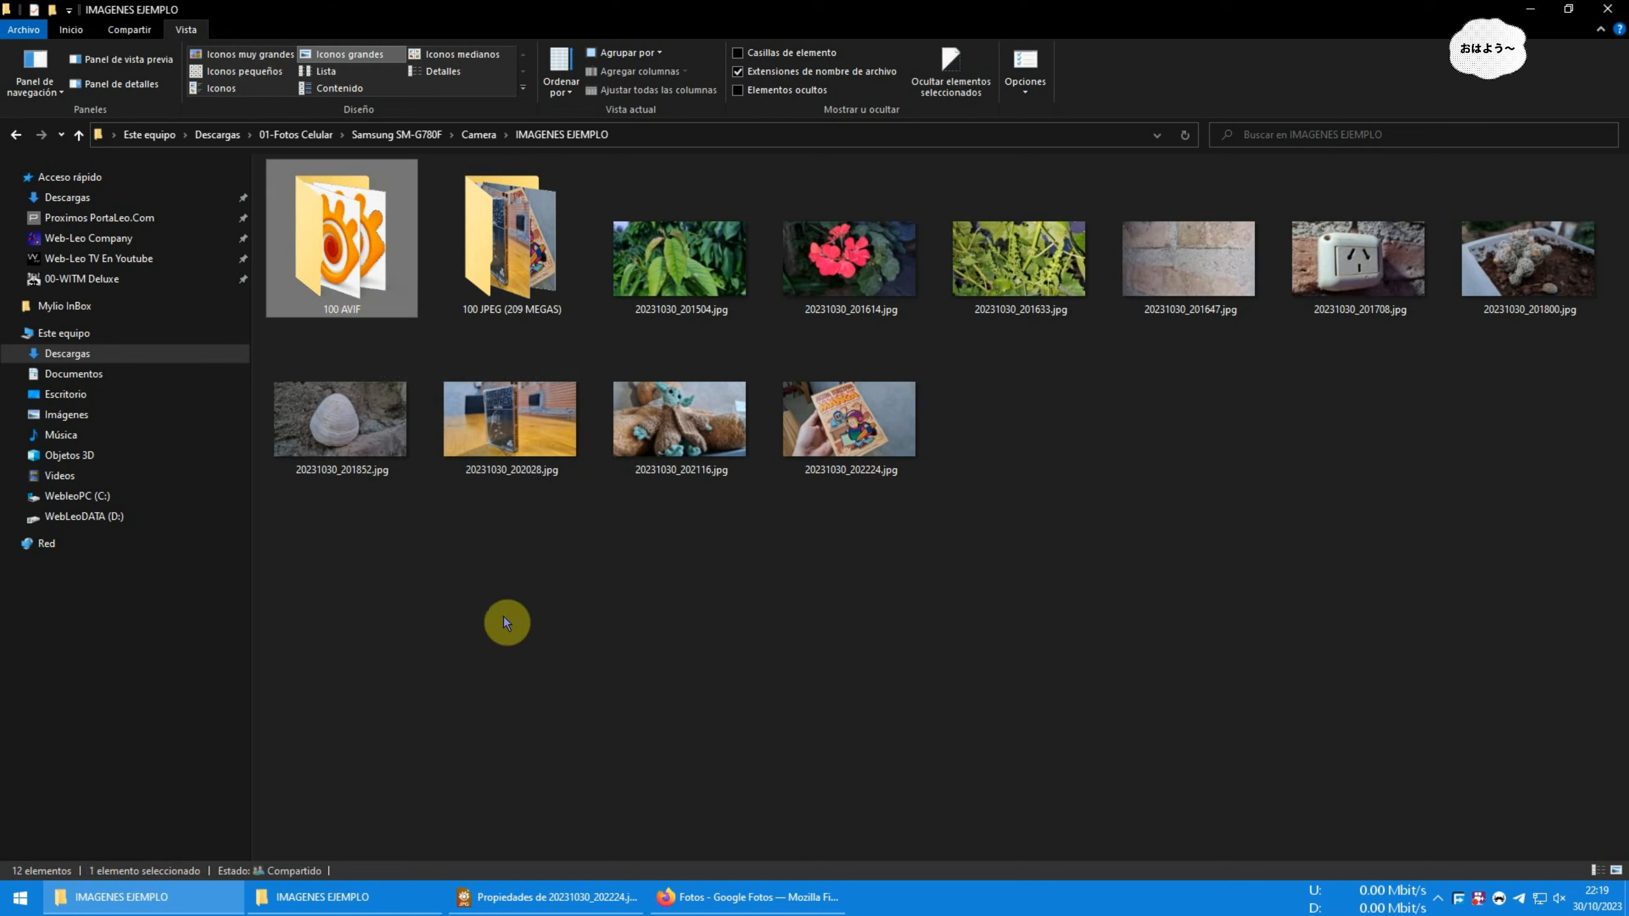
{"action": "left_click", "coordinate": [575, 651]}
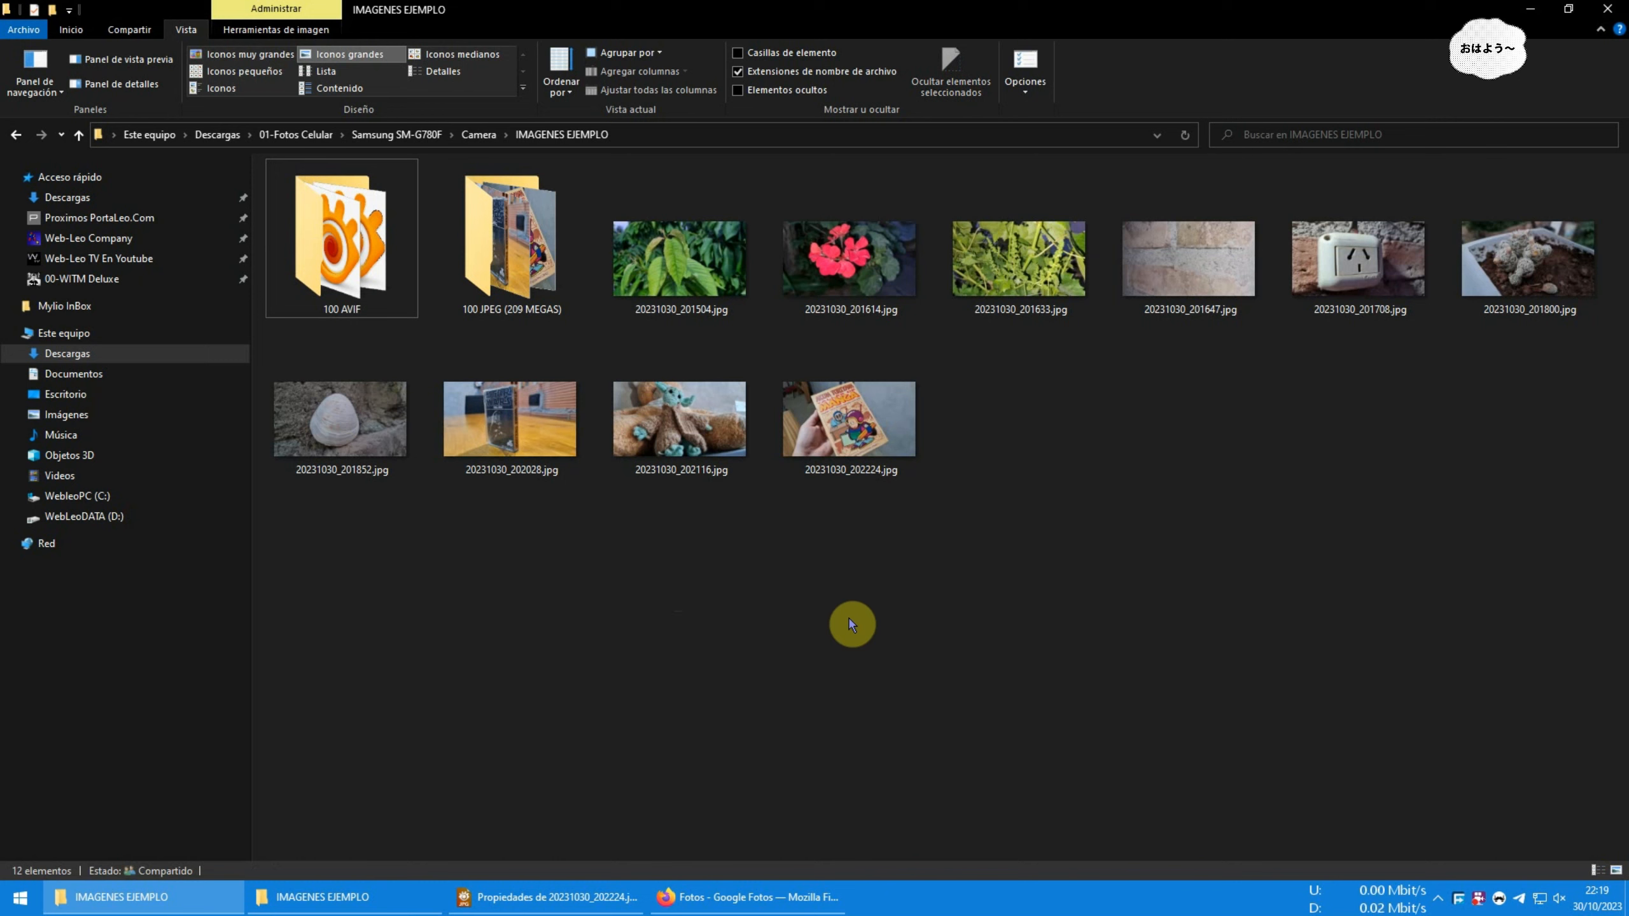
{"action": "left_click", "coordinate": [703, 314]}
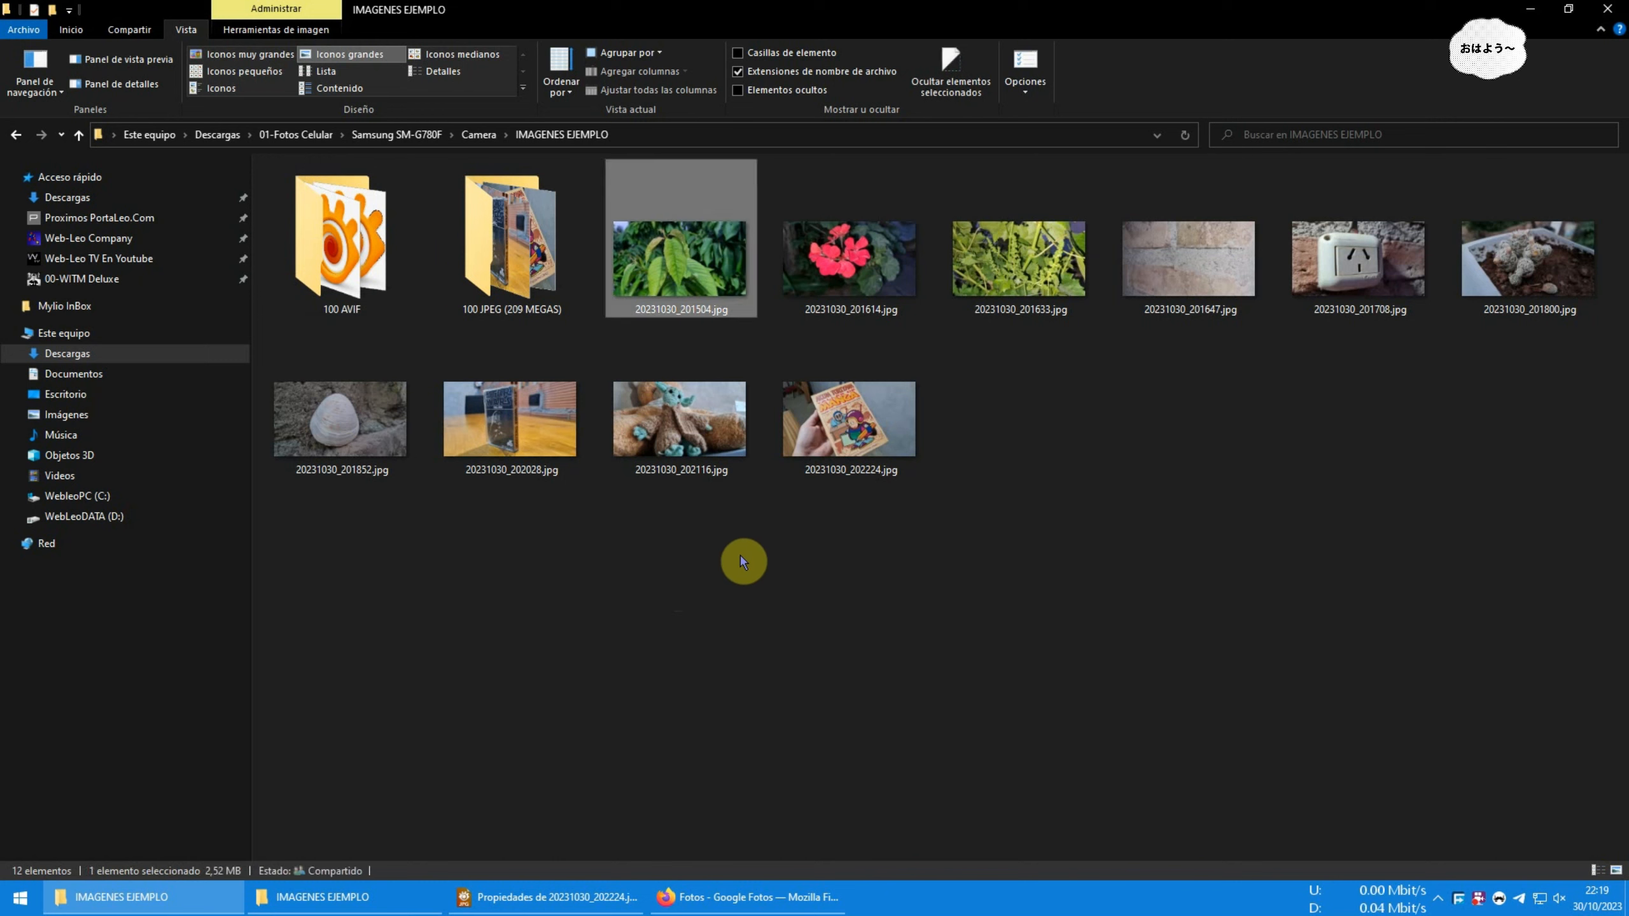
{"action": "left_click", "coordinate": [677, 417]}
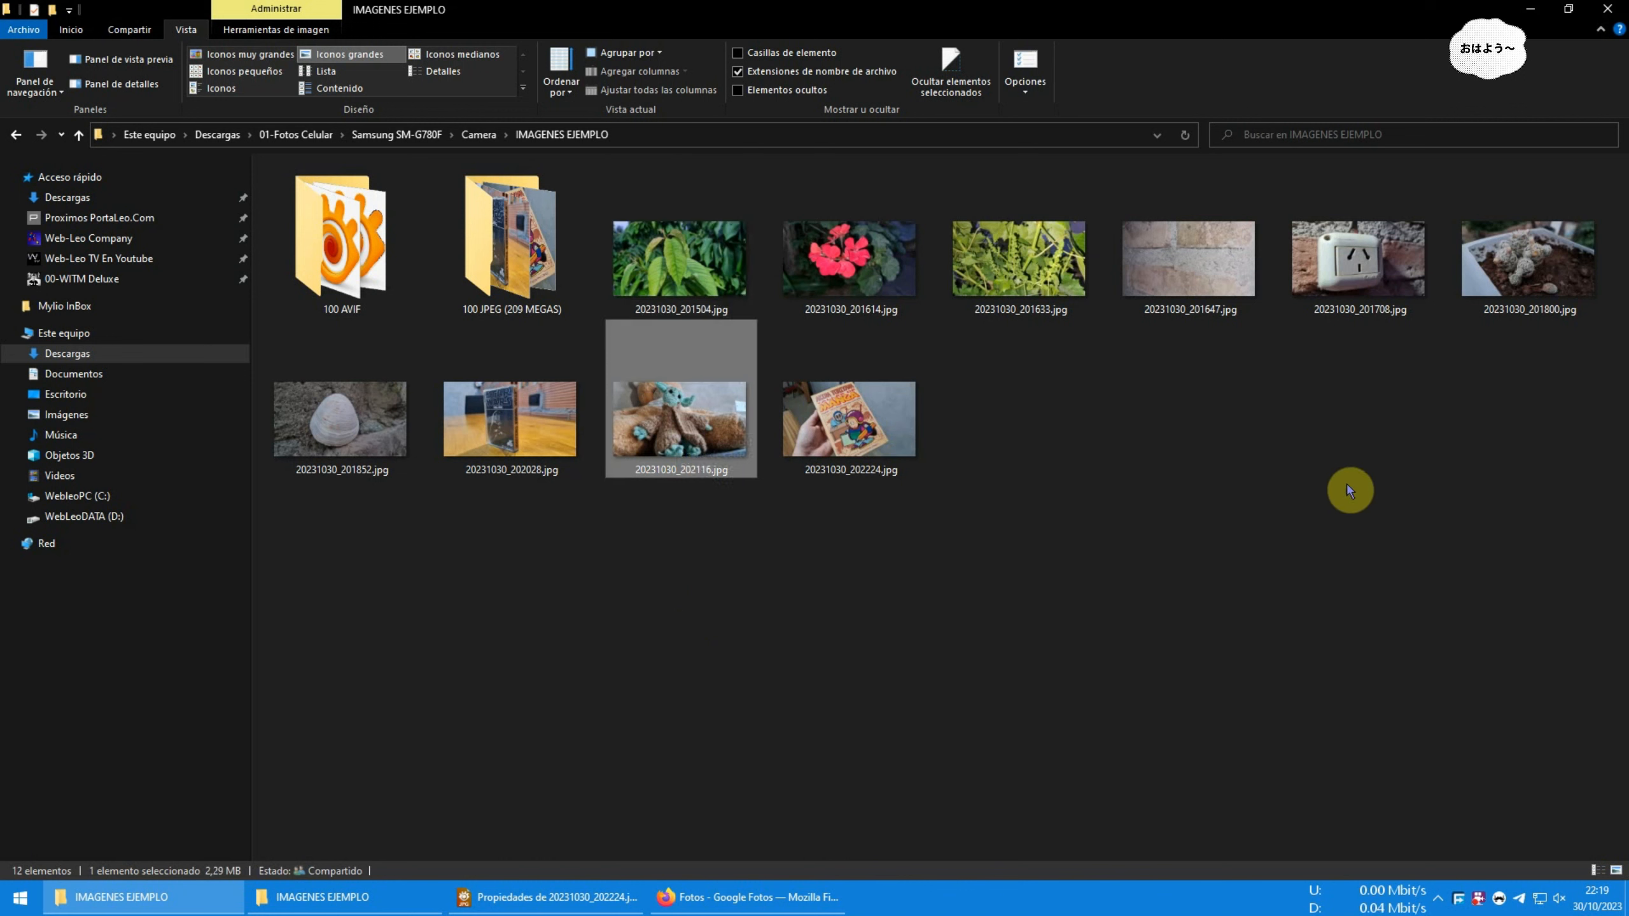
{"action": "left_click", "coordinate": [749, 601]}
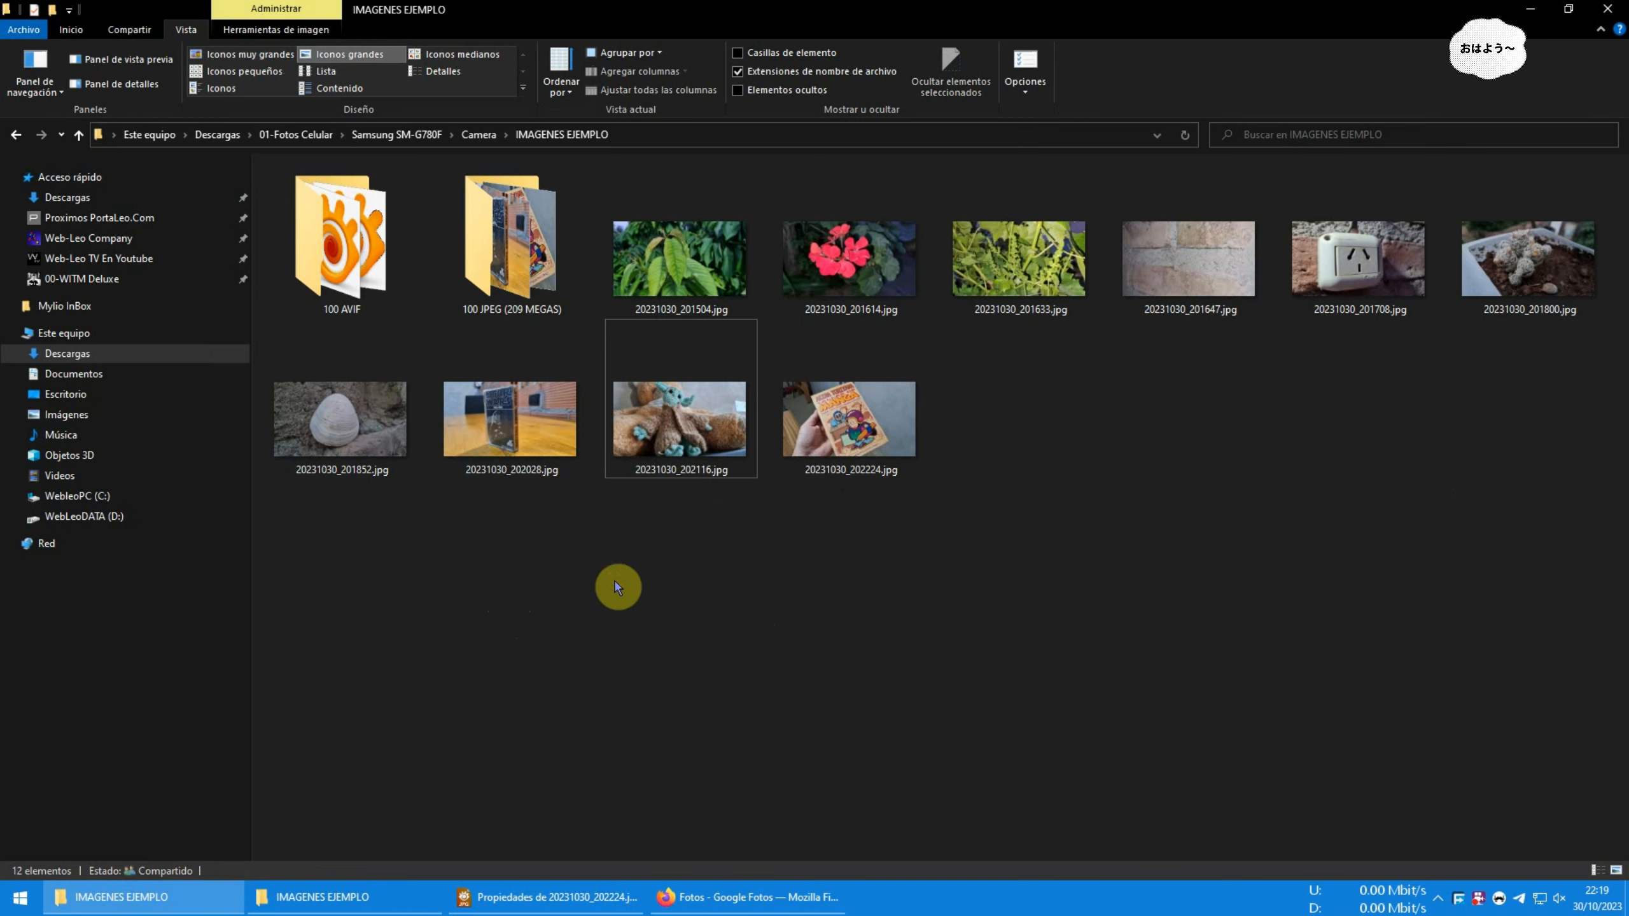
Switch to Google Photos in the browser and close the photos' properties window
{"action": "left_click", "coordinate": [727, 899]}
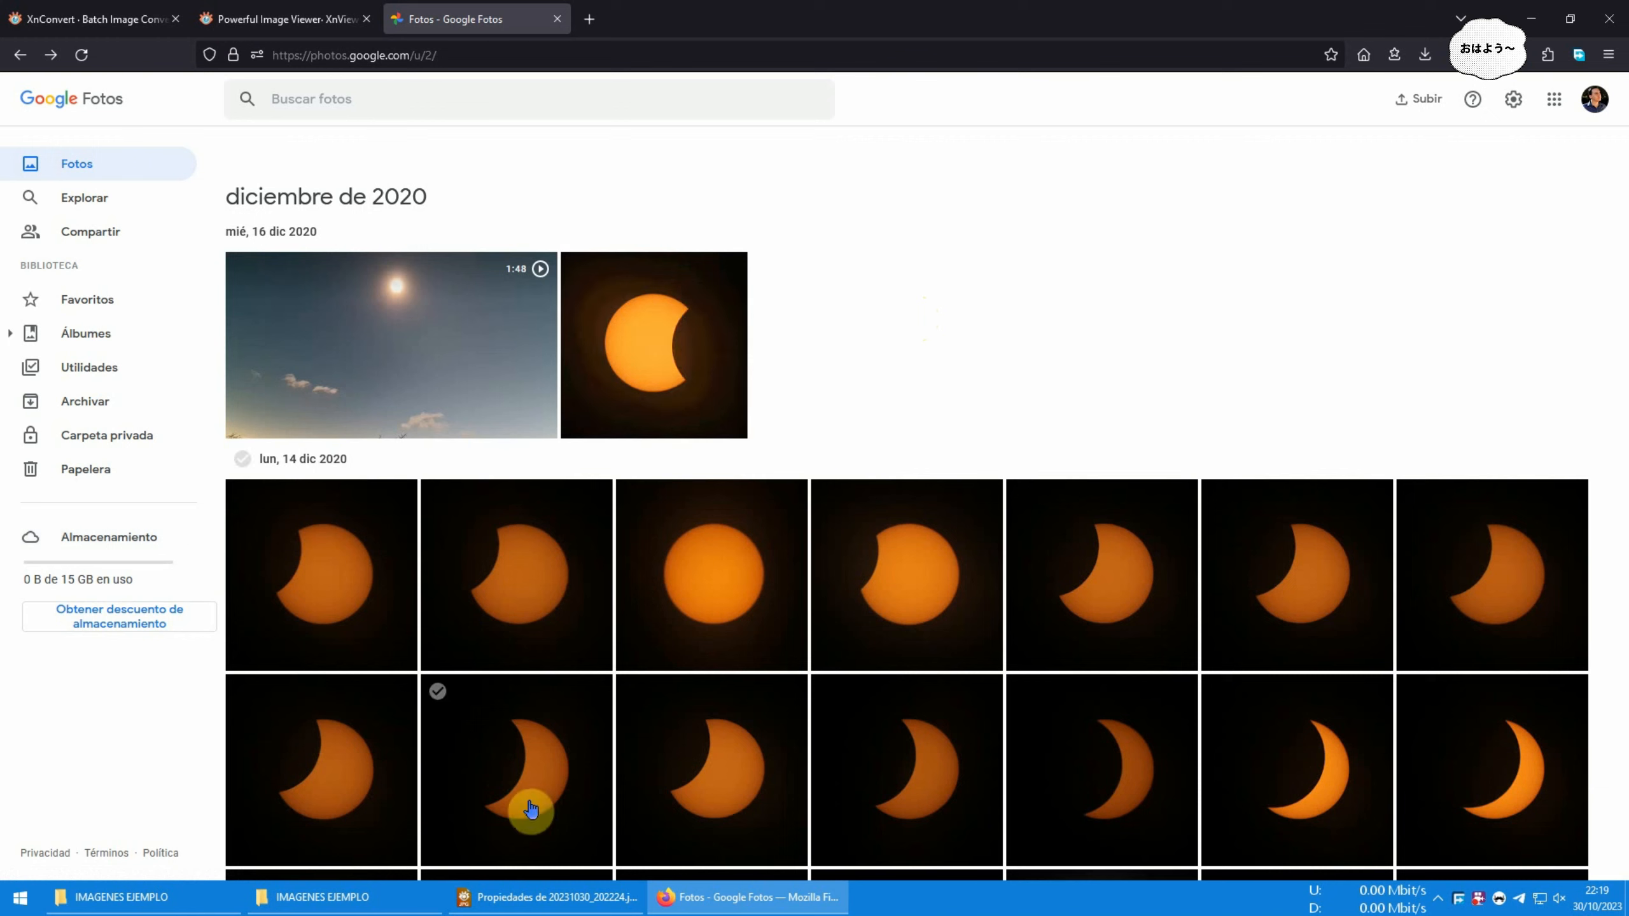
{"action": "left_click", "coordinate": [546, 897]}
{"action": "left_click", "coordinate": [942, 177]}
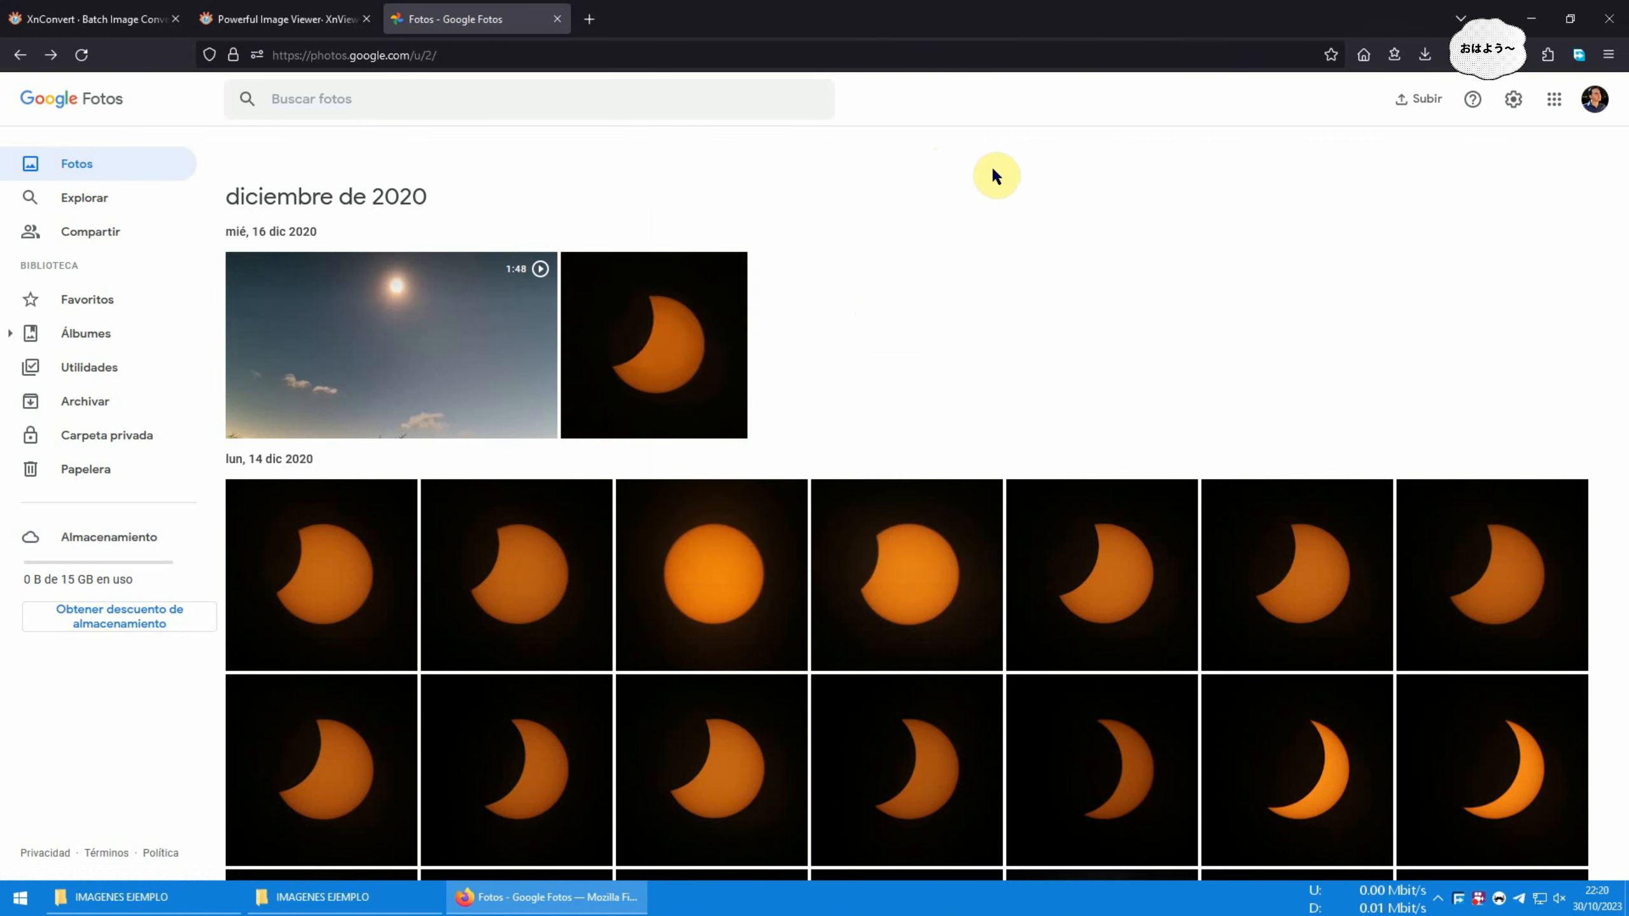
View the XnConvert and XnView MP web pages and locate both programs in the site's product list
{"action": "left_click", "coordinate": [118, 19]}
{"action": "left_click", "coordinate": [160, 472]}
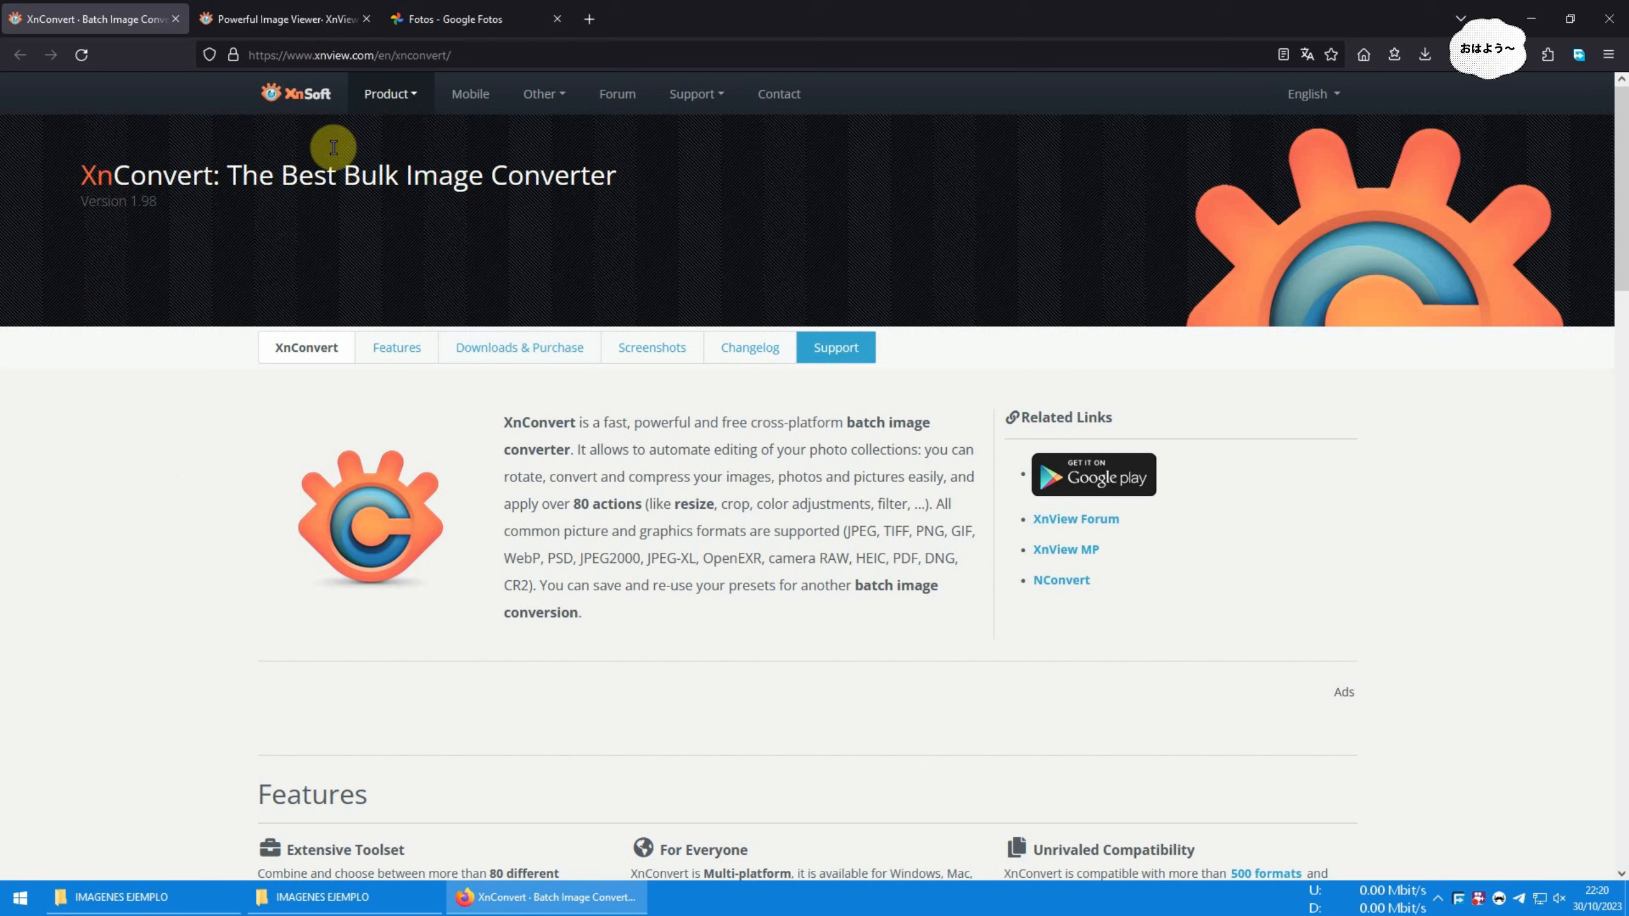
{"action": "left_click", "coordinate": [408, 96]}
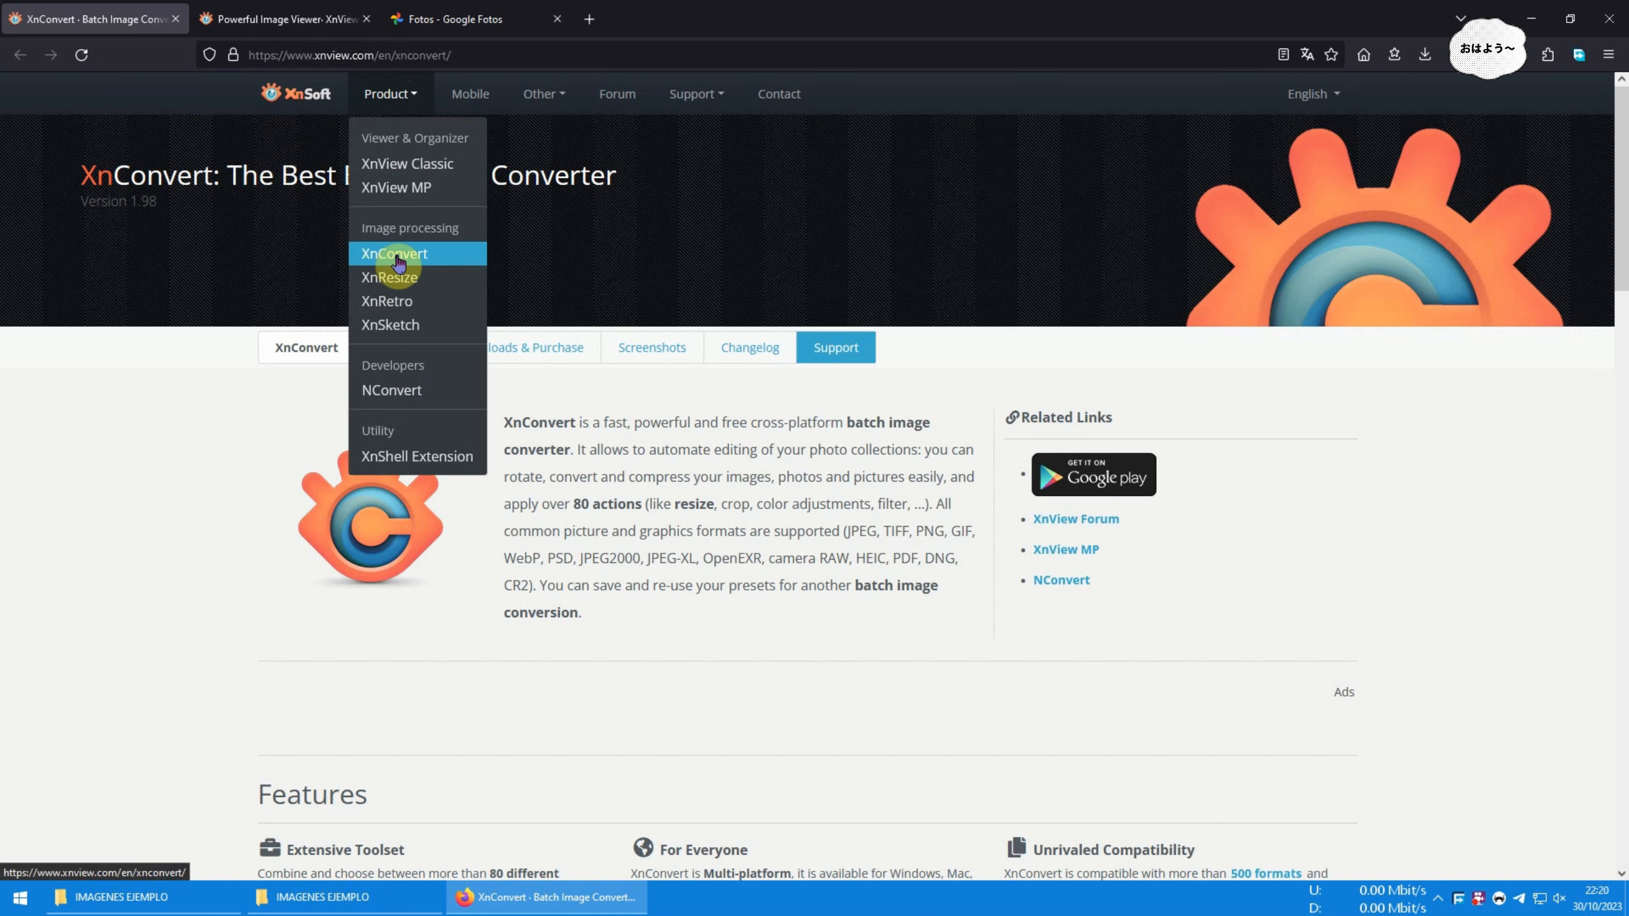
{"action": "left_click", "coordinate": [290, 9]}
{"action": "left_click", "coordinate": [410, 97]}
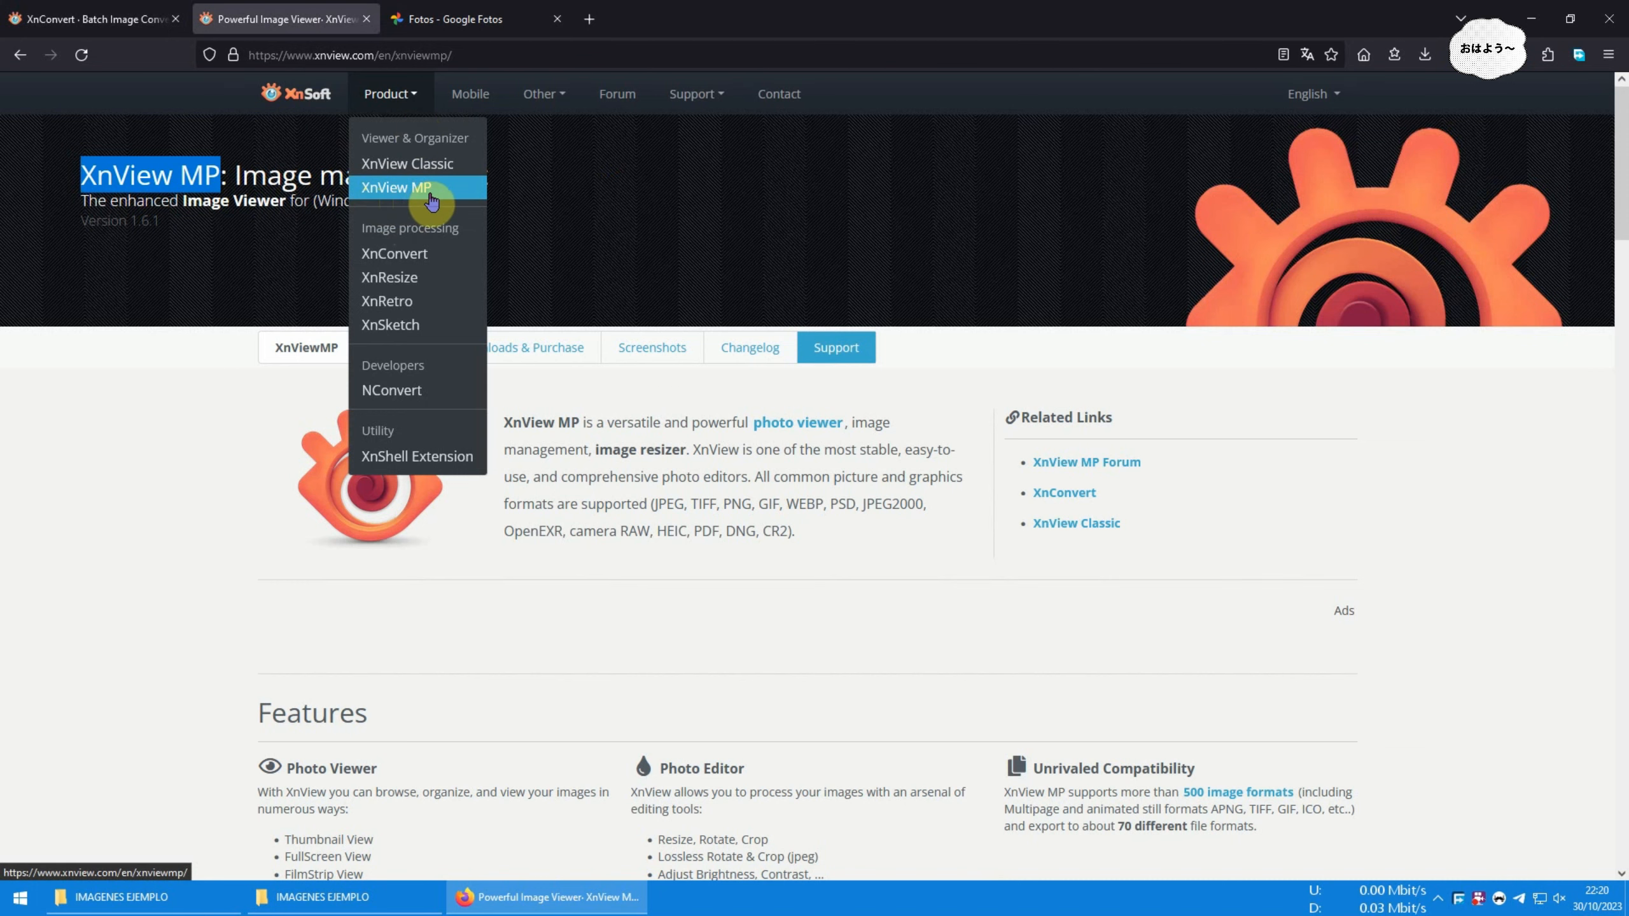
{"action": "left_click", "coordinate": [142, 509]}
Examine the Windows, Mac and Linux download options on the XnConvert page and on the XnView MP page
{"action": "left_click", "coordinate": [149, 23]}
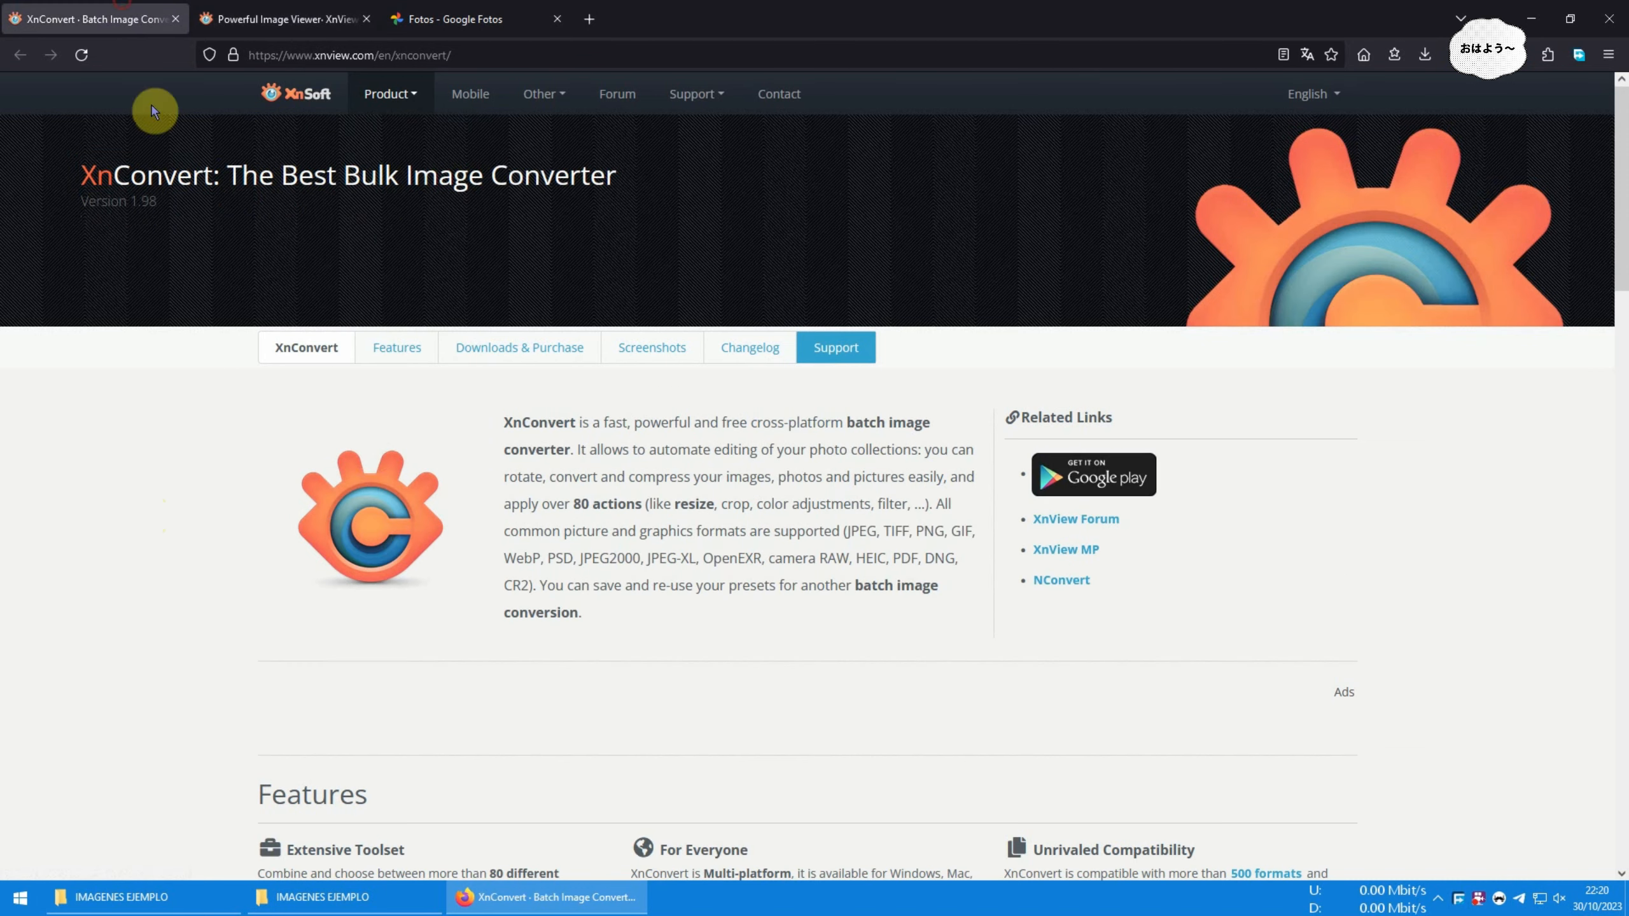
{"action": "scroll", "coordinate": [492, 529], "scroll_direction": "down", "scroll_amount": 1}
{"action": "scroll", "coordinate": [494, 532], "scroll_direction": "down", "scroll_amount": 10}
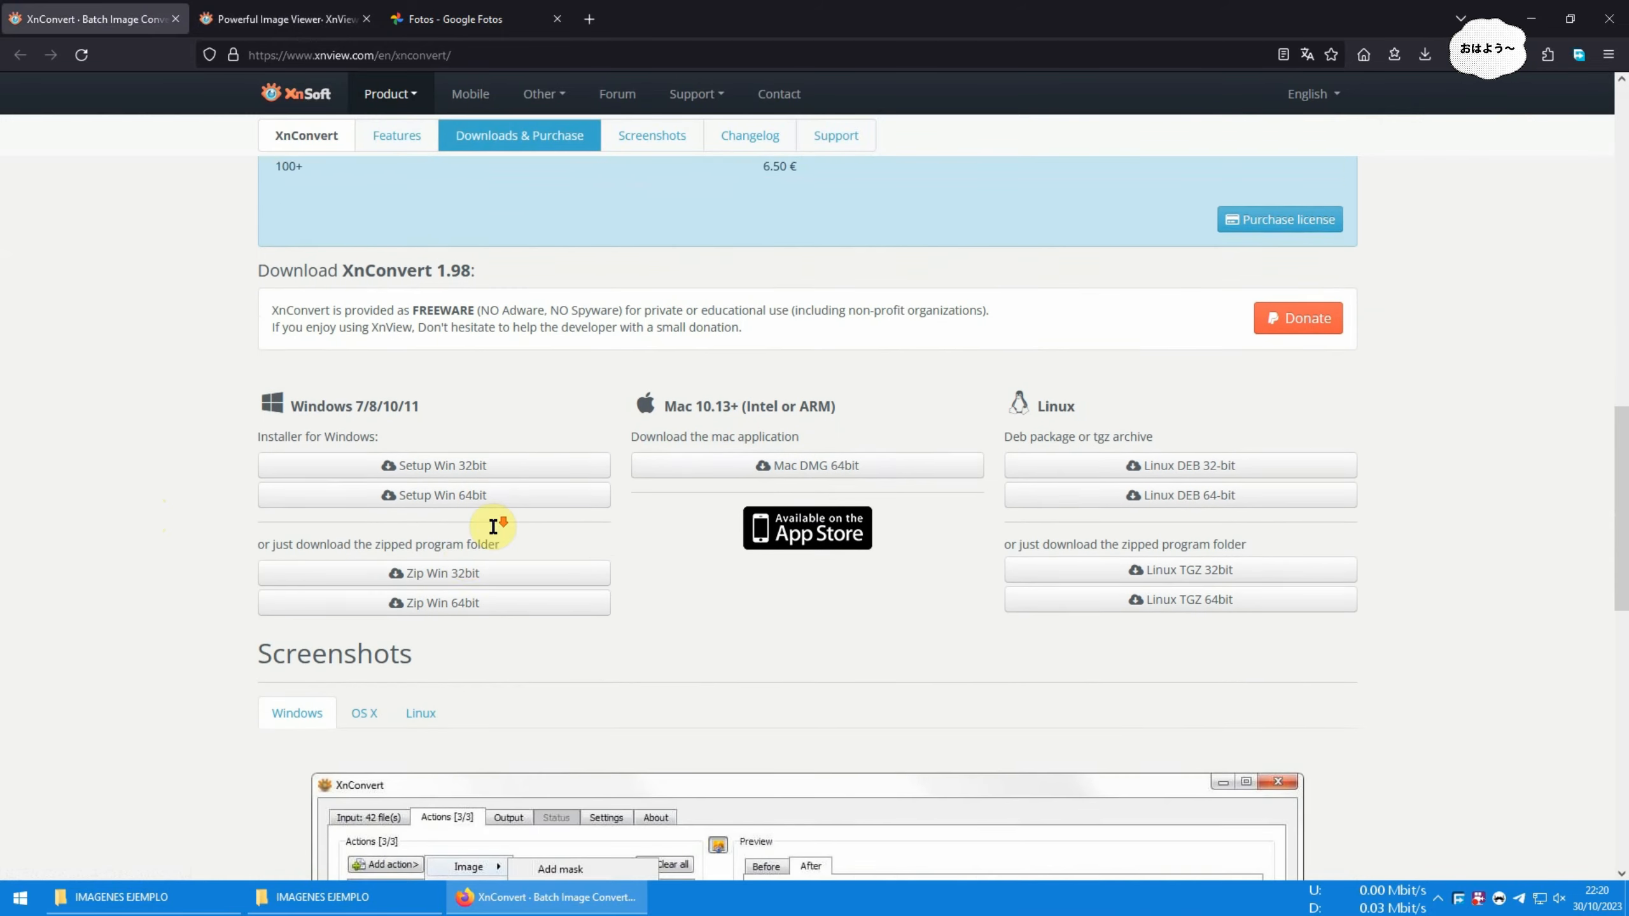
{"action": "left_click_drag", "start_coordinate": [353, 306], "coordinate": [433, 314]}
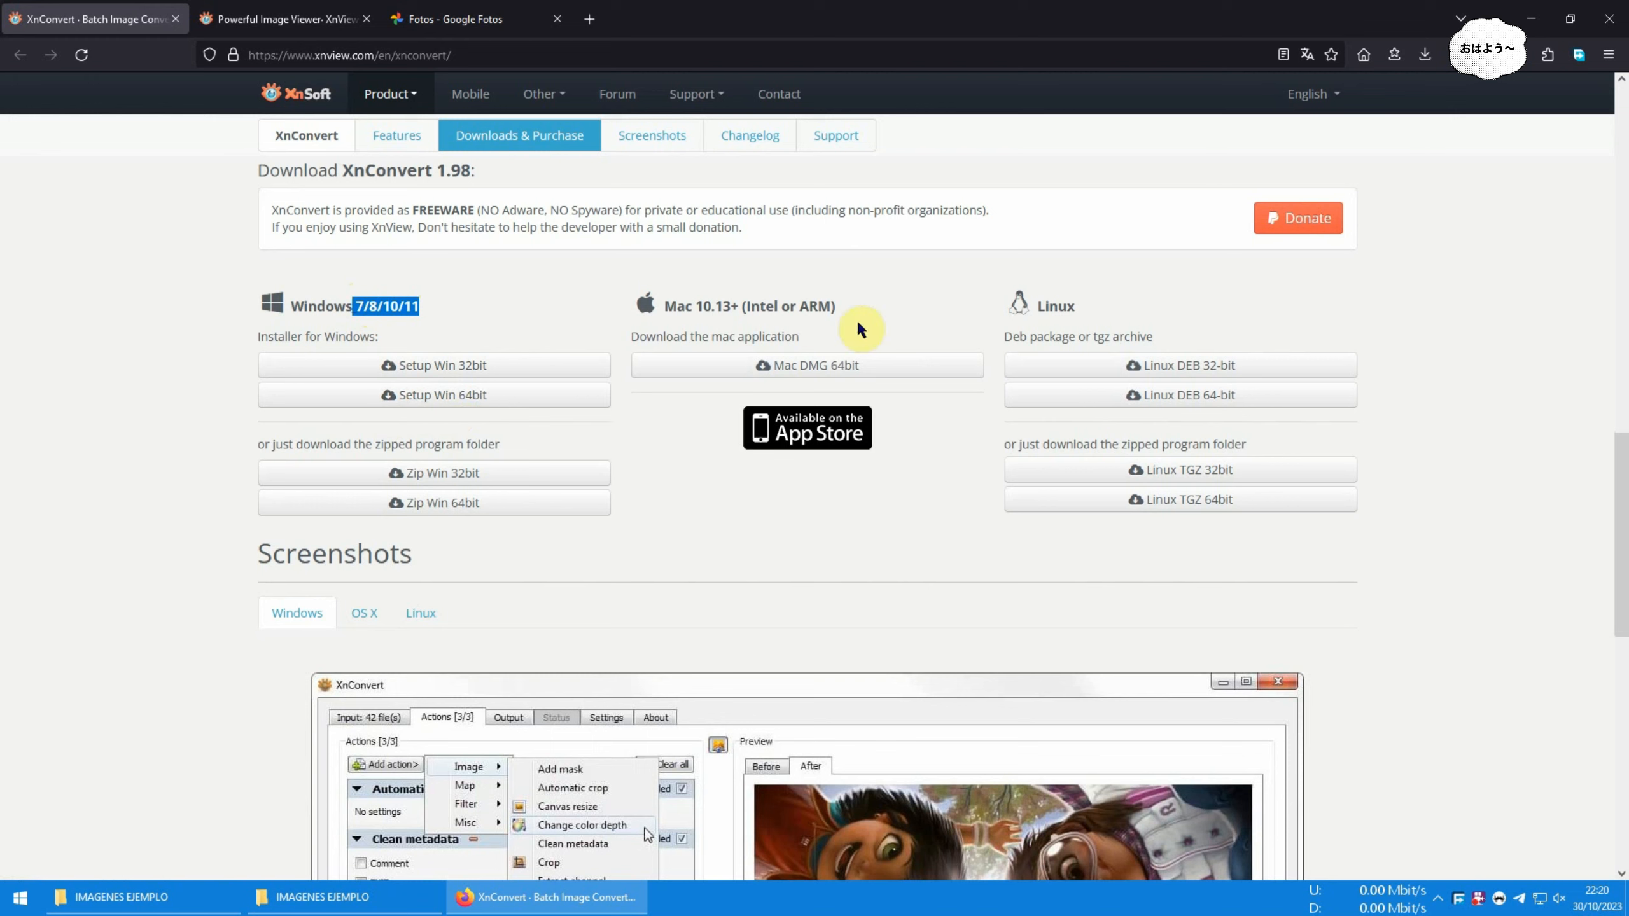
{"action": "left_click", "coordinate": [275, 19]}
{"action": "scroll", "coordinate": [425, 514], "scroll_direction": "down", "scroll_amount": 15}
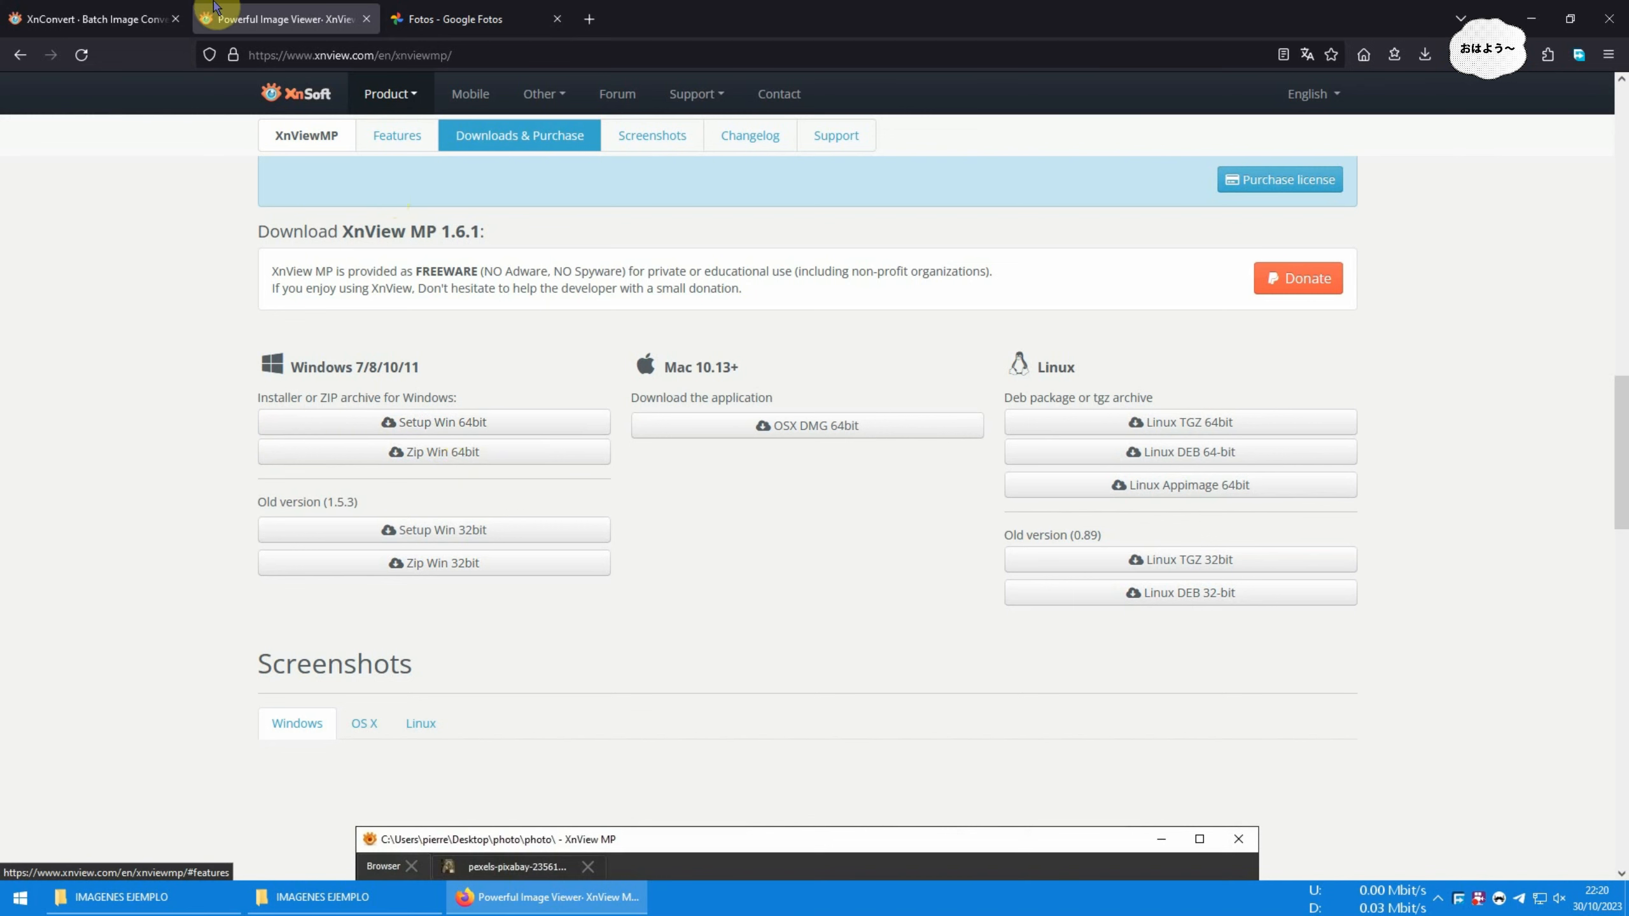
Return to the XnConvert web page and view the program's introduction at the start of the page
{"action": "key", "text": "ctrl+shift+Tab"}
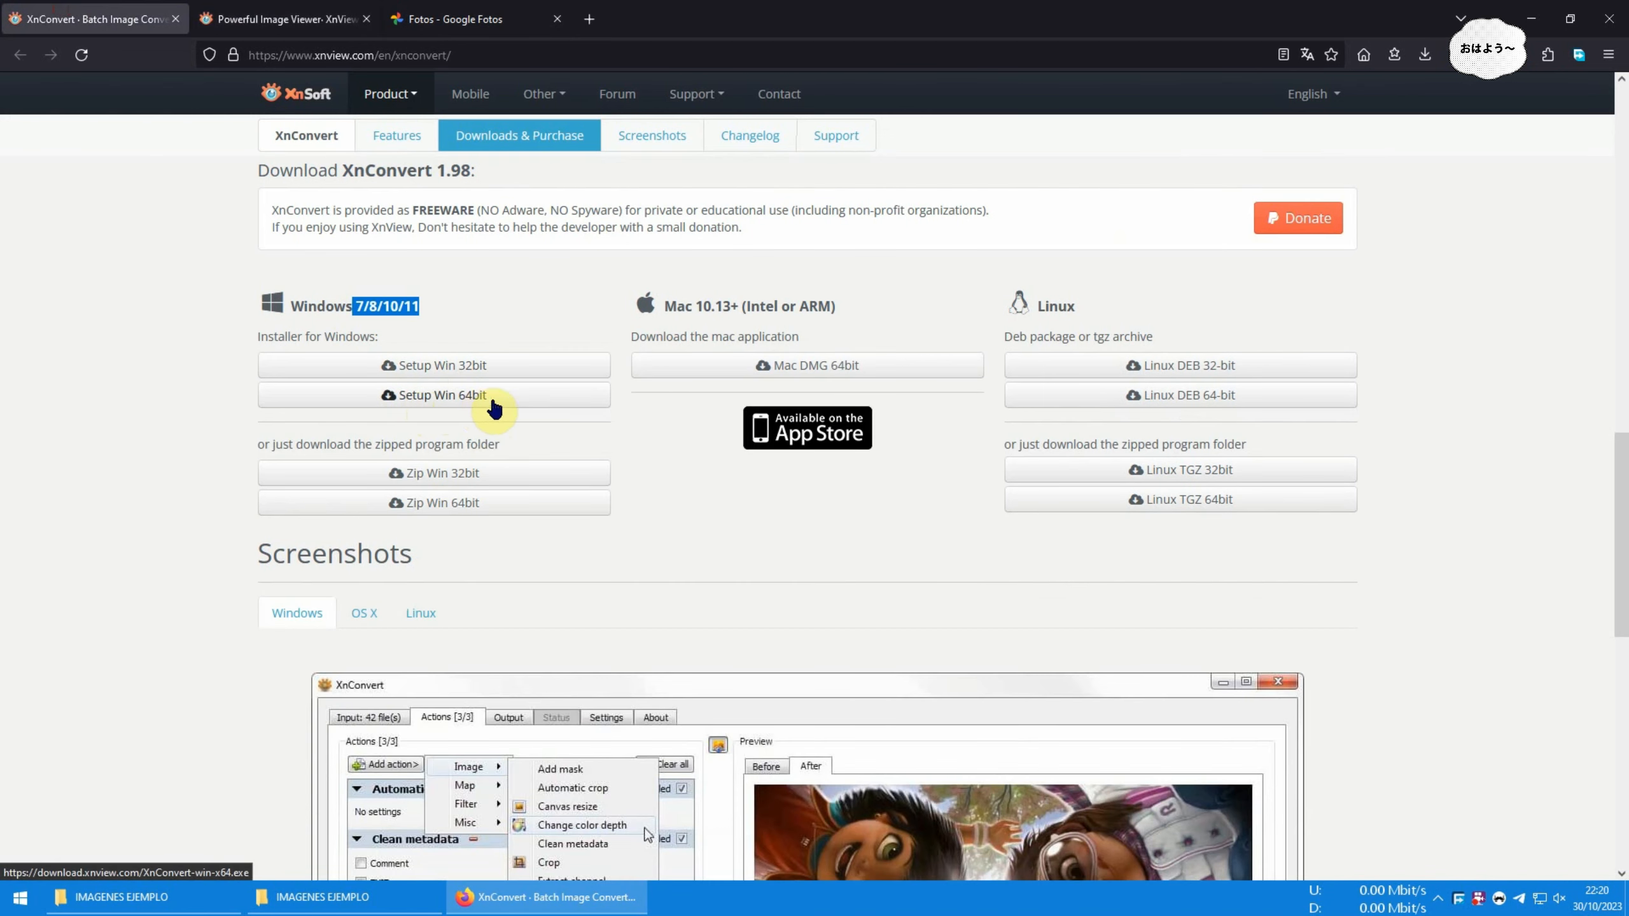
{"action": "left_click", "coordinate": [93, 373]}
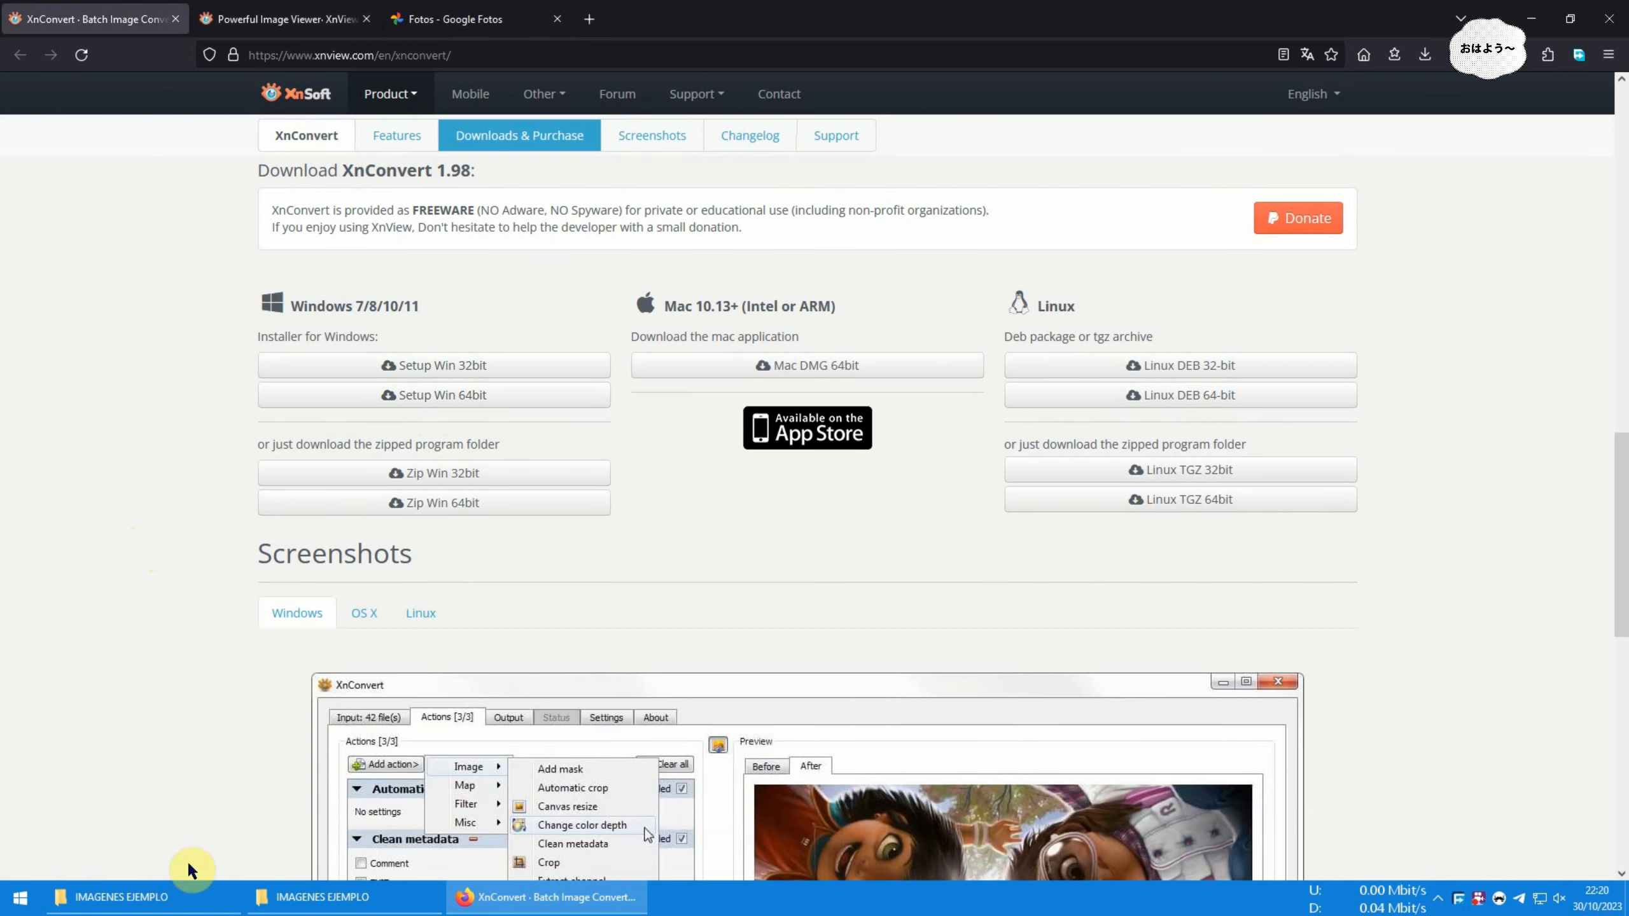
{"action": "scroll", "coordinate": [276, 436], "scroll_direction": "up", "scroll_amount": 10}
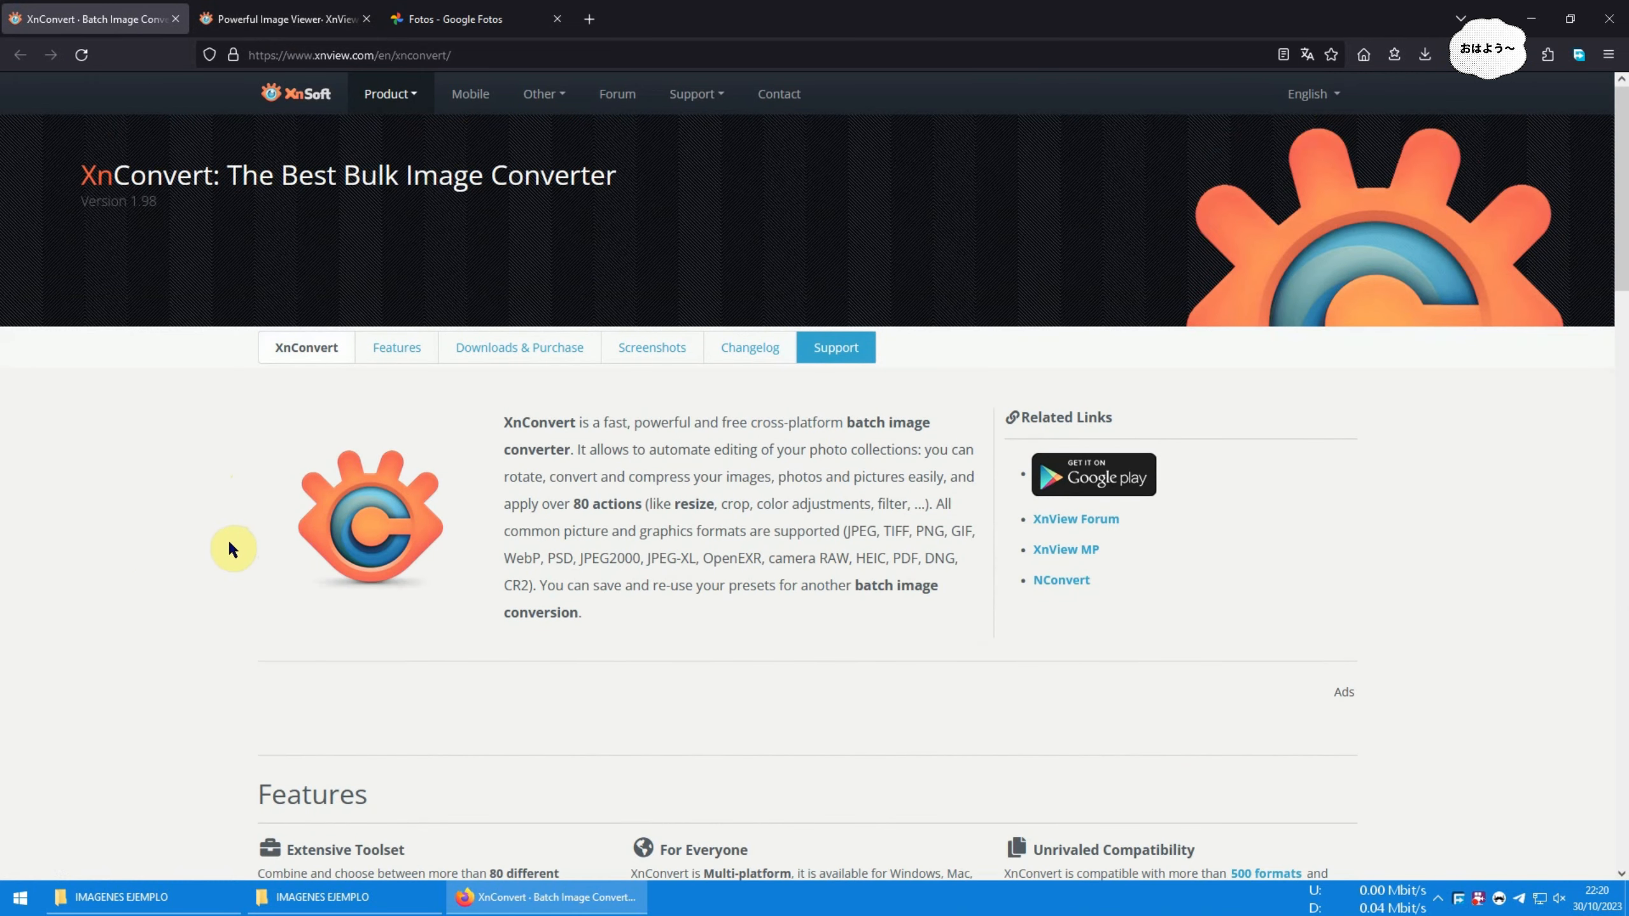
Switch to File Explorer, point out photo 20231030_201504.jpg in the Camera folder's IMAGENES EJEMPLO subfolder, and clear the selection
{"action": "left_click", "coordinate": [121, 897]}
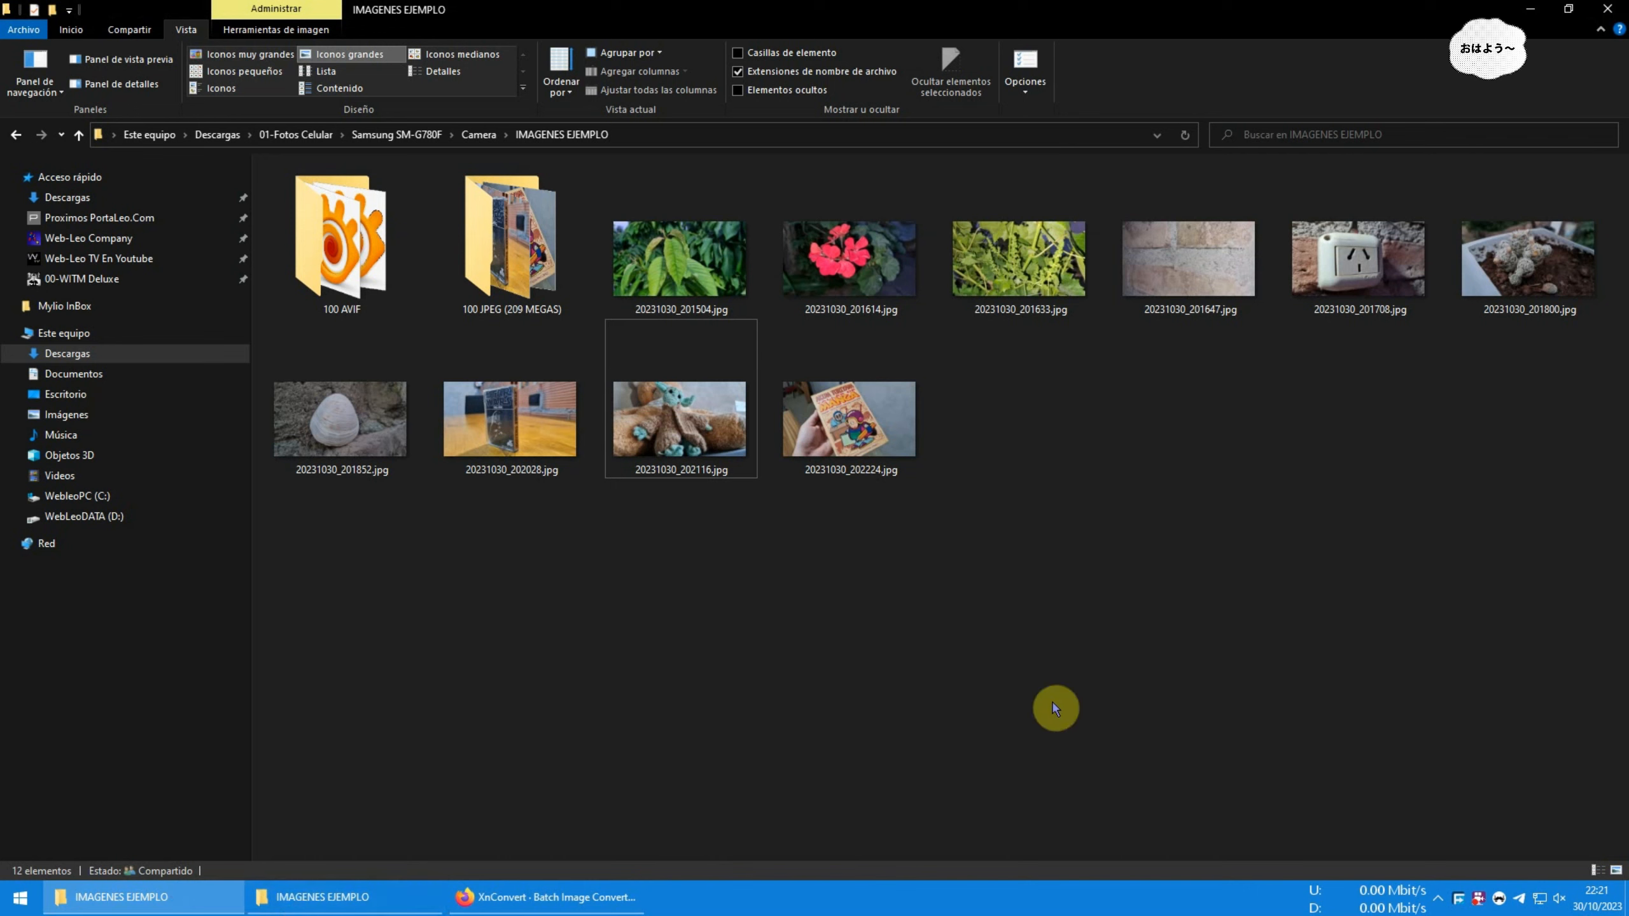
{"action": "left_click", "coordinate": [883, 564]}
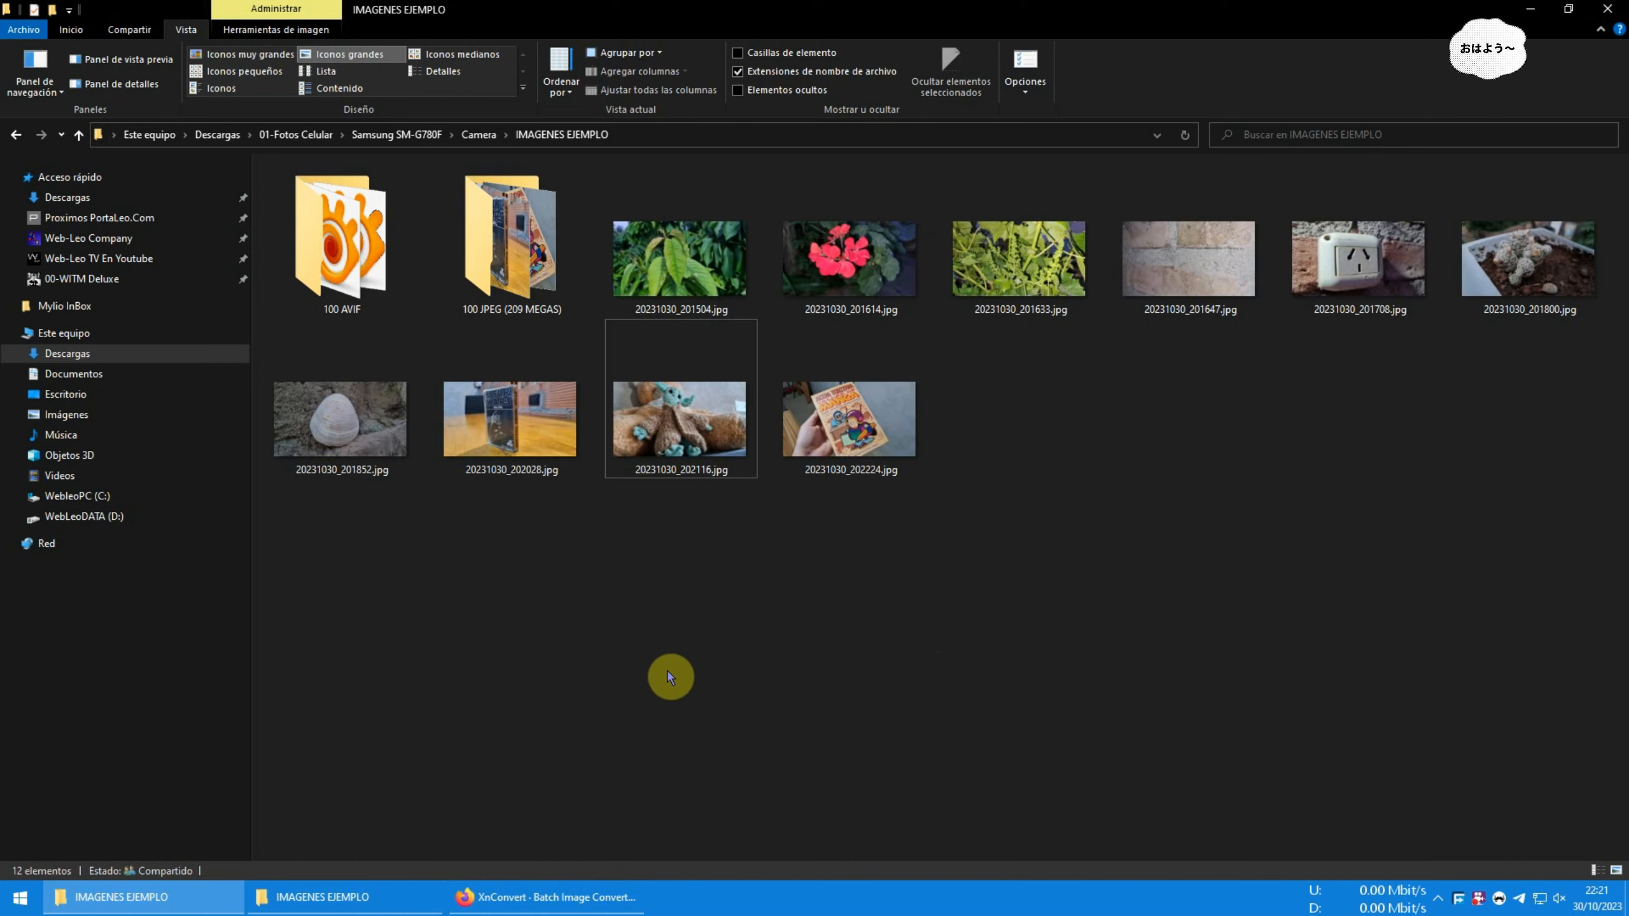
{"action": "left_click", "coordinate": [695, 237]}
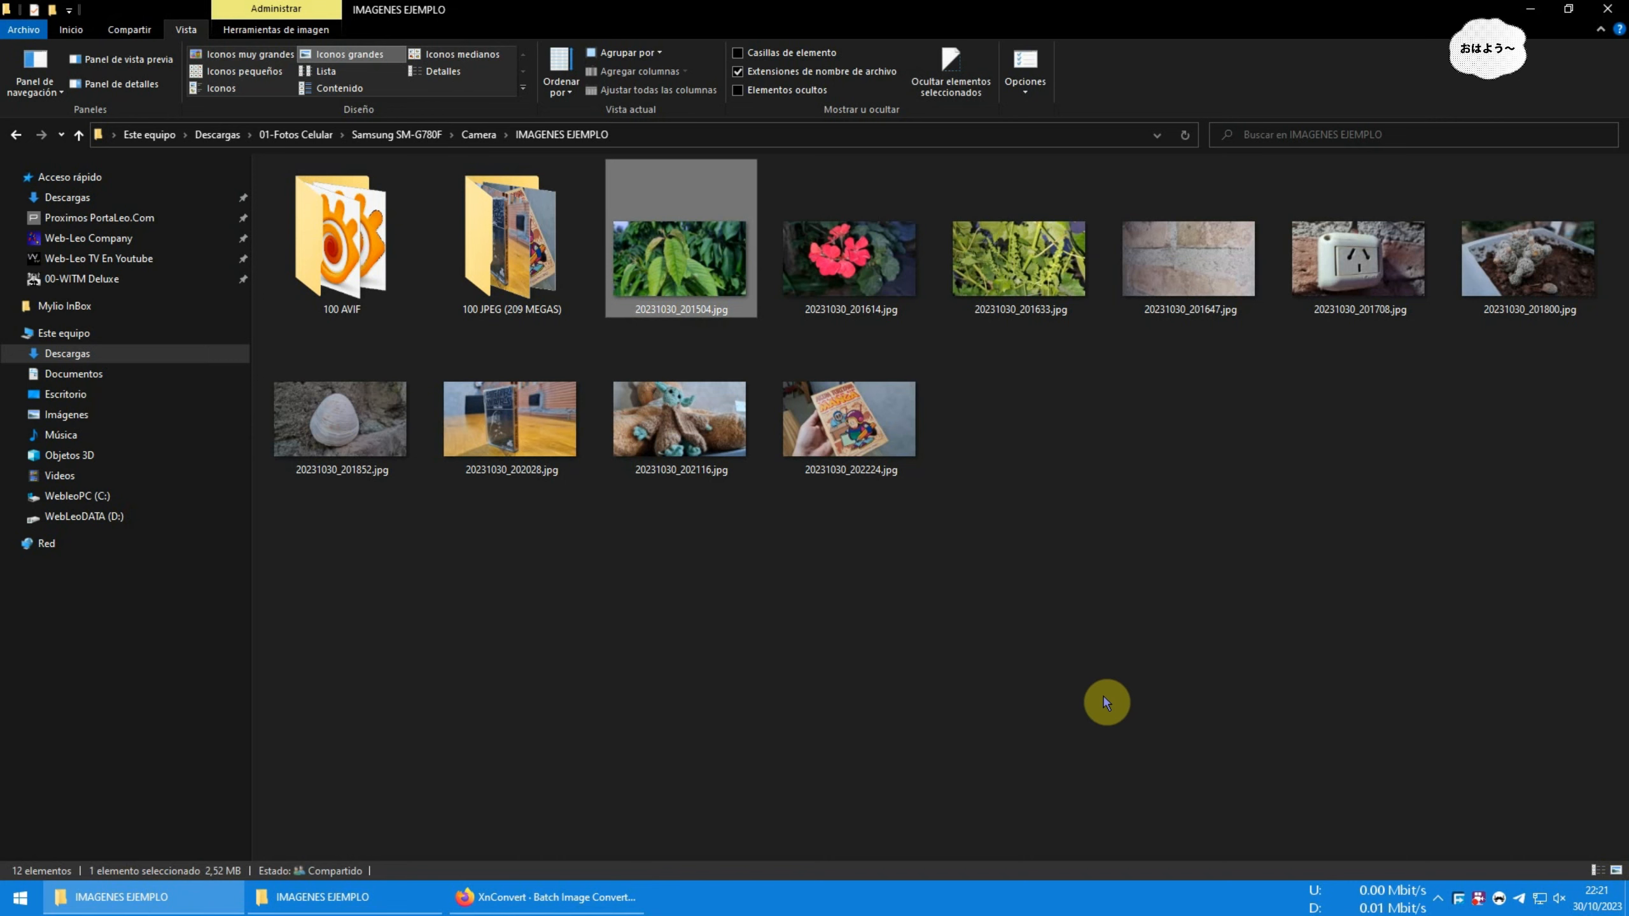
{"action": "left_click", "coordinate": [884, 651]}
View Google Photos in the browser, then switch to the IMAGENES EJEMPLO folder inside 14-AVIF Convertidos
{"action": "left_click", "coordinate": [524, 898]}
{"action": "left_click", "coordinate": [454, 19]}
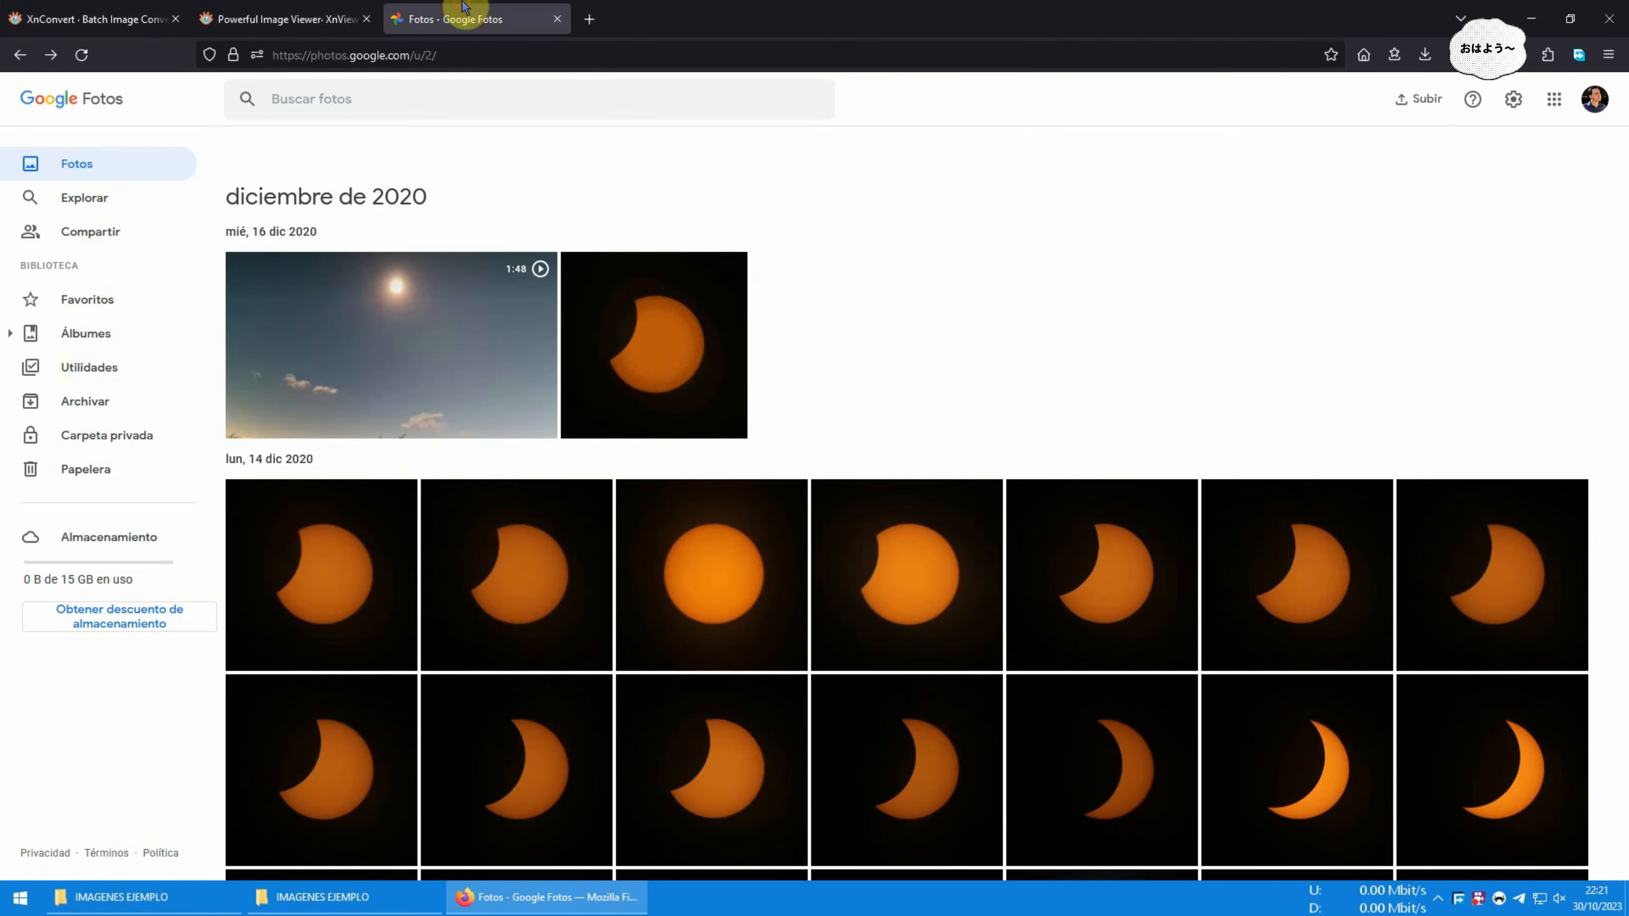
{"action": "left_click", "coordinate": [322, 901]}
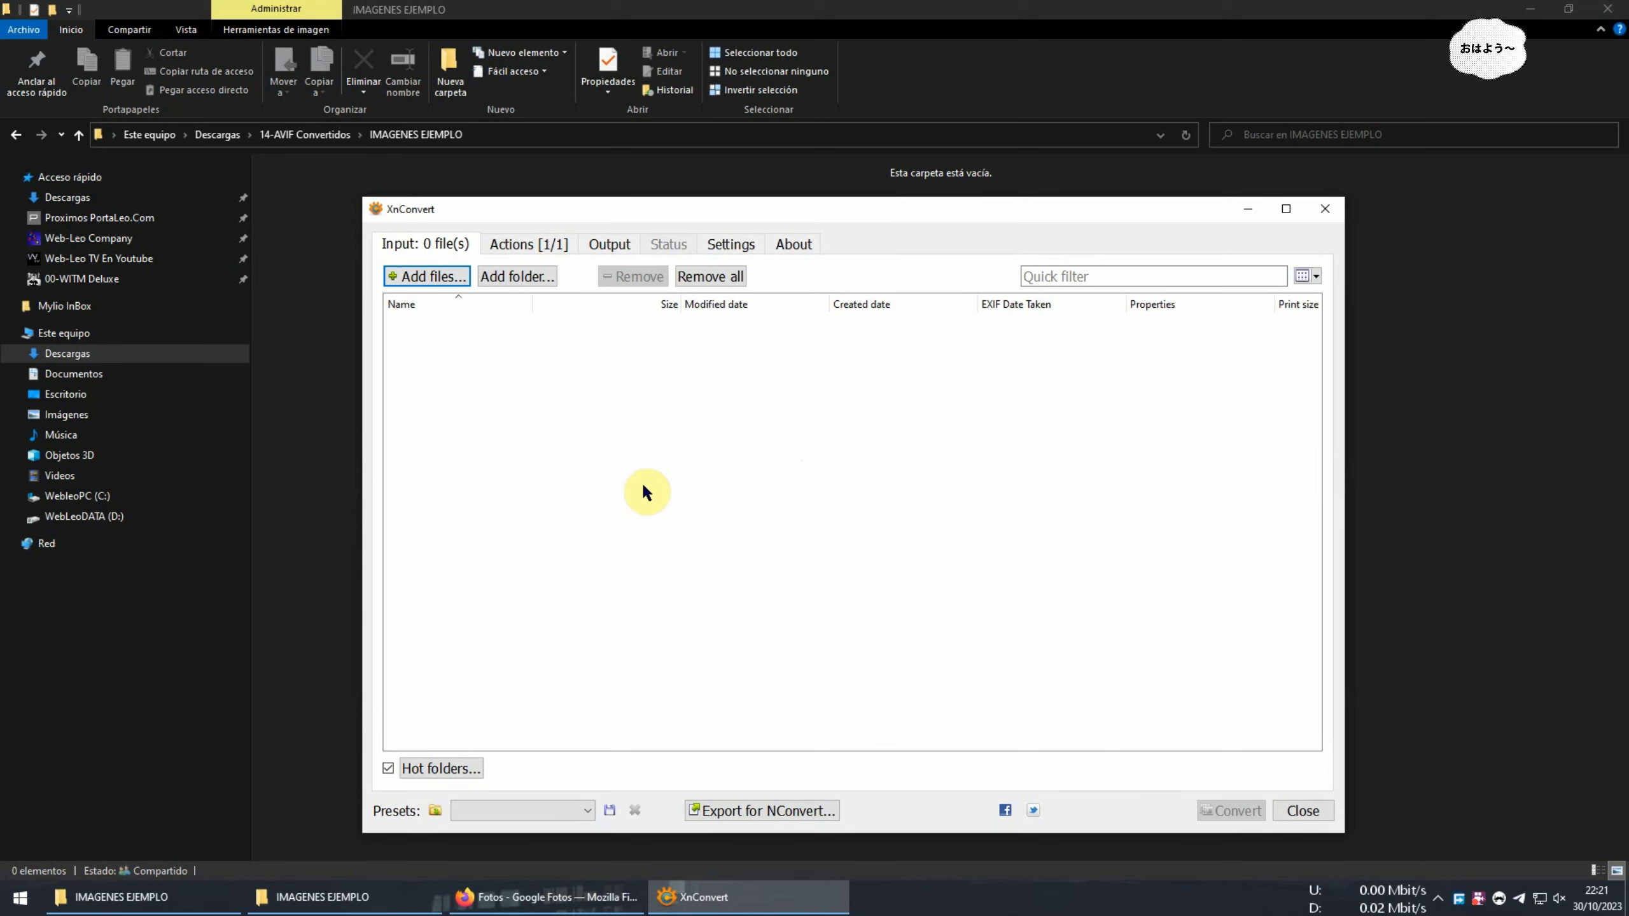
In XnConvert, add the ten photos from 20231030_201504.jpg through 20231030_202224.jpg as input files
{"action": "left_click", "coordinate": [447, 275]}
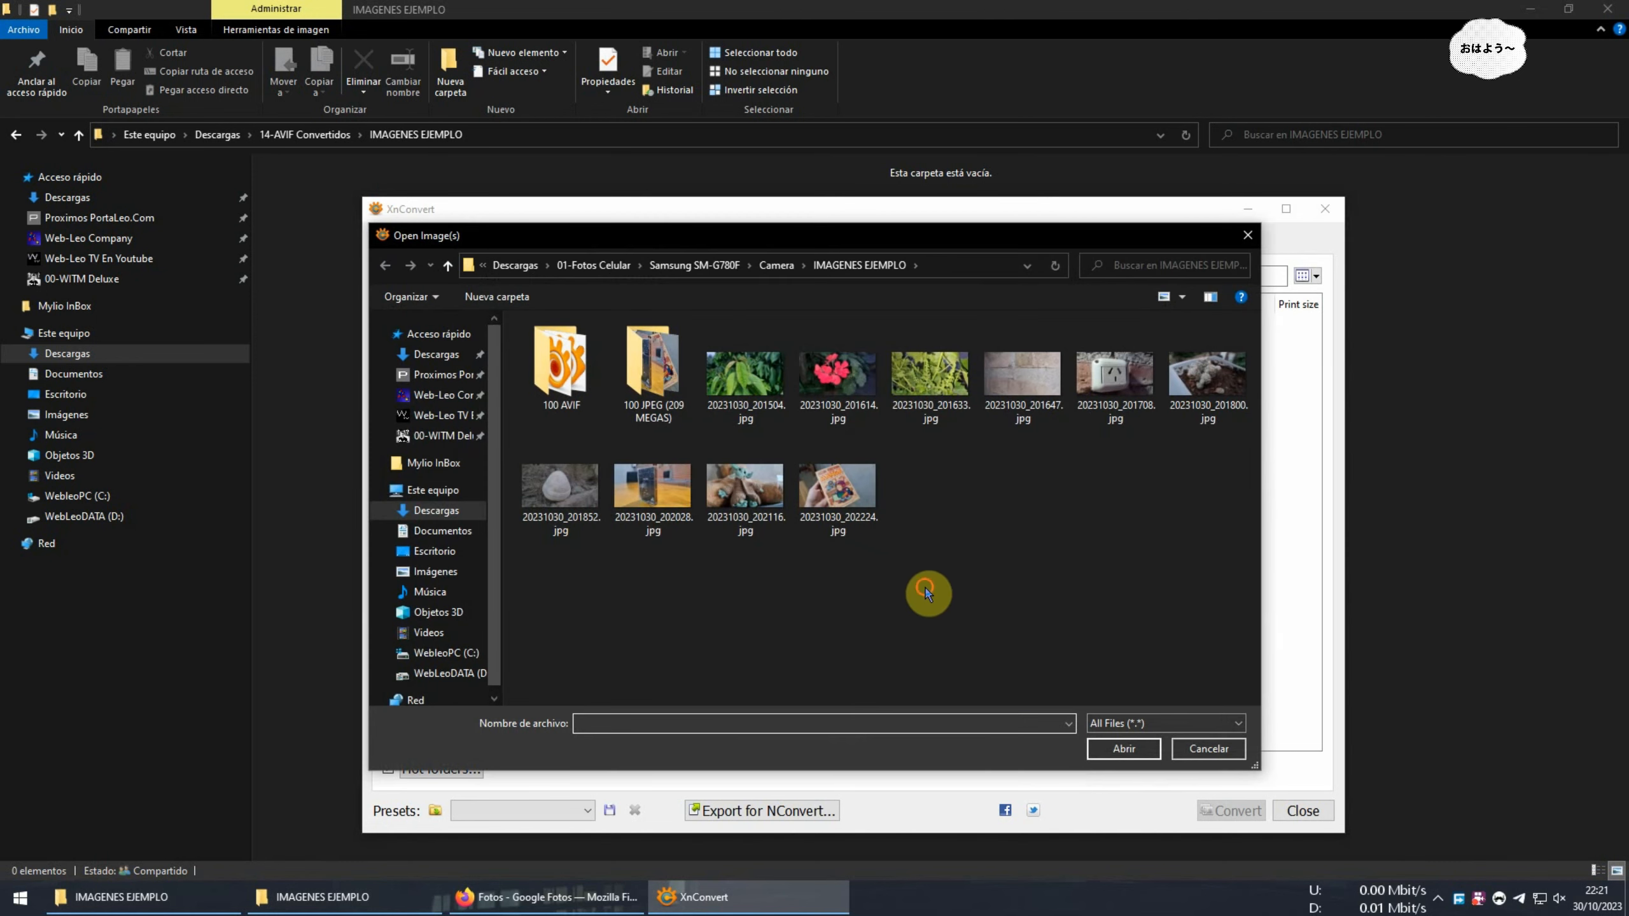
{"action": "left_click", "coordinate": [765, 384]}
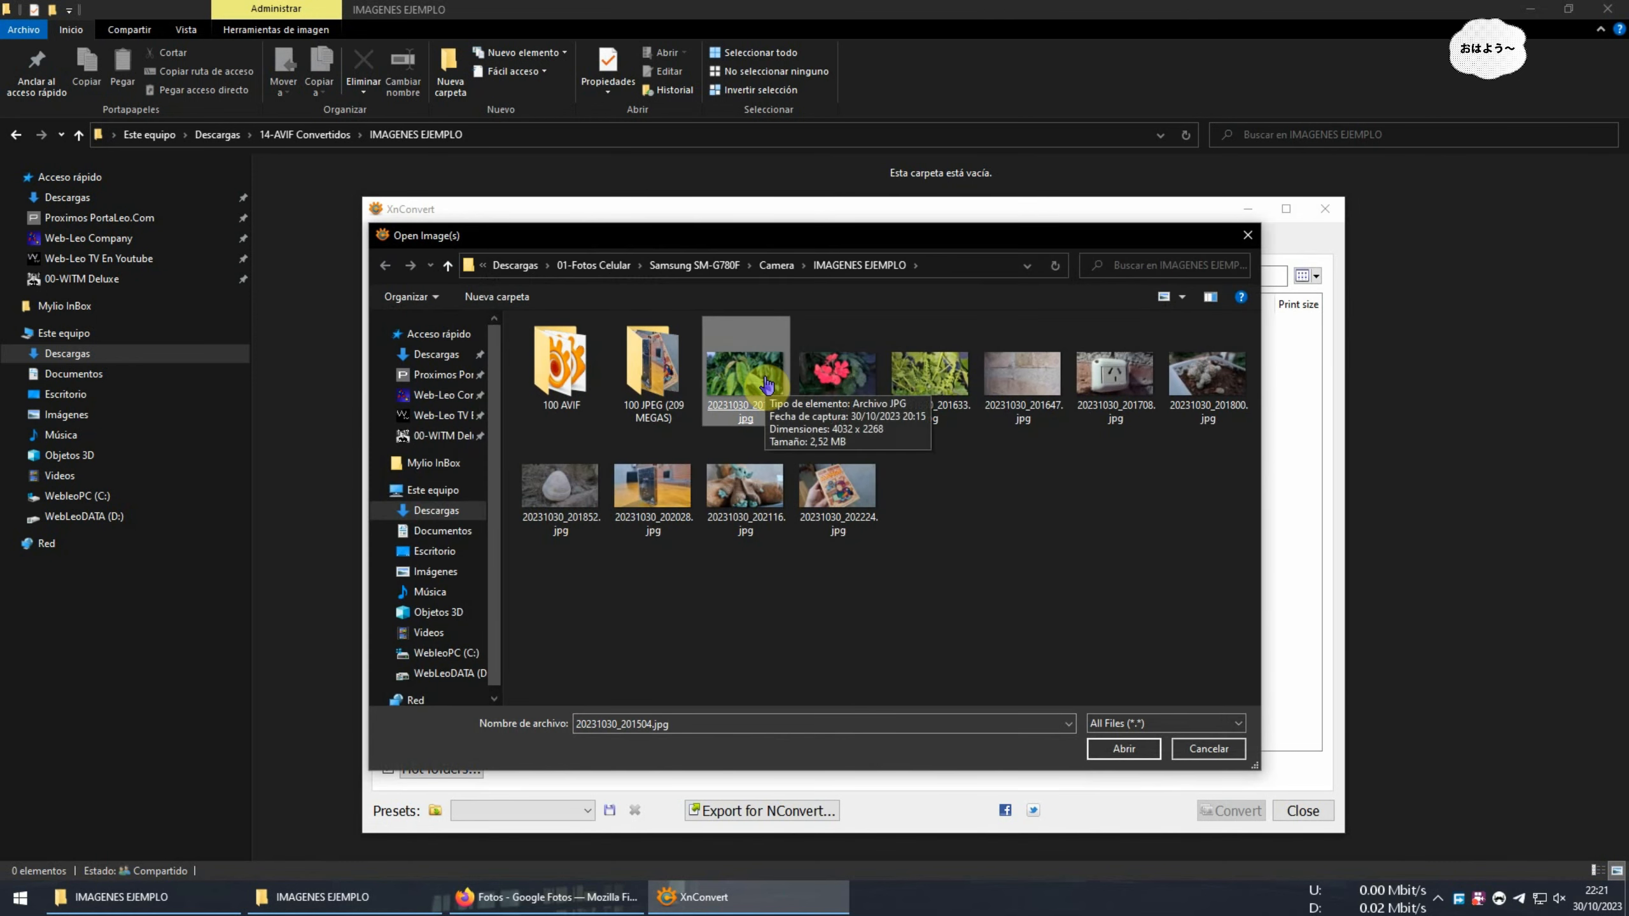
{"action": "left_click", "coordinate": [856, 513], "text": "shift"}
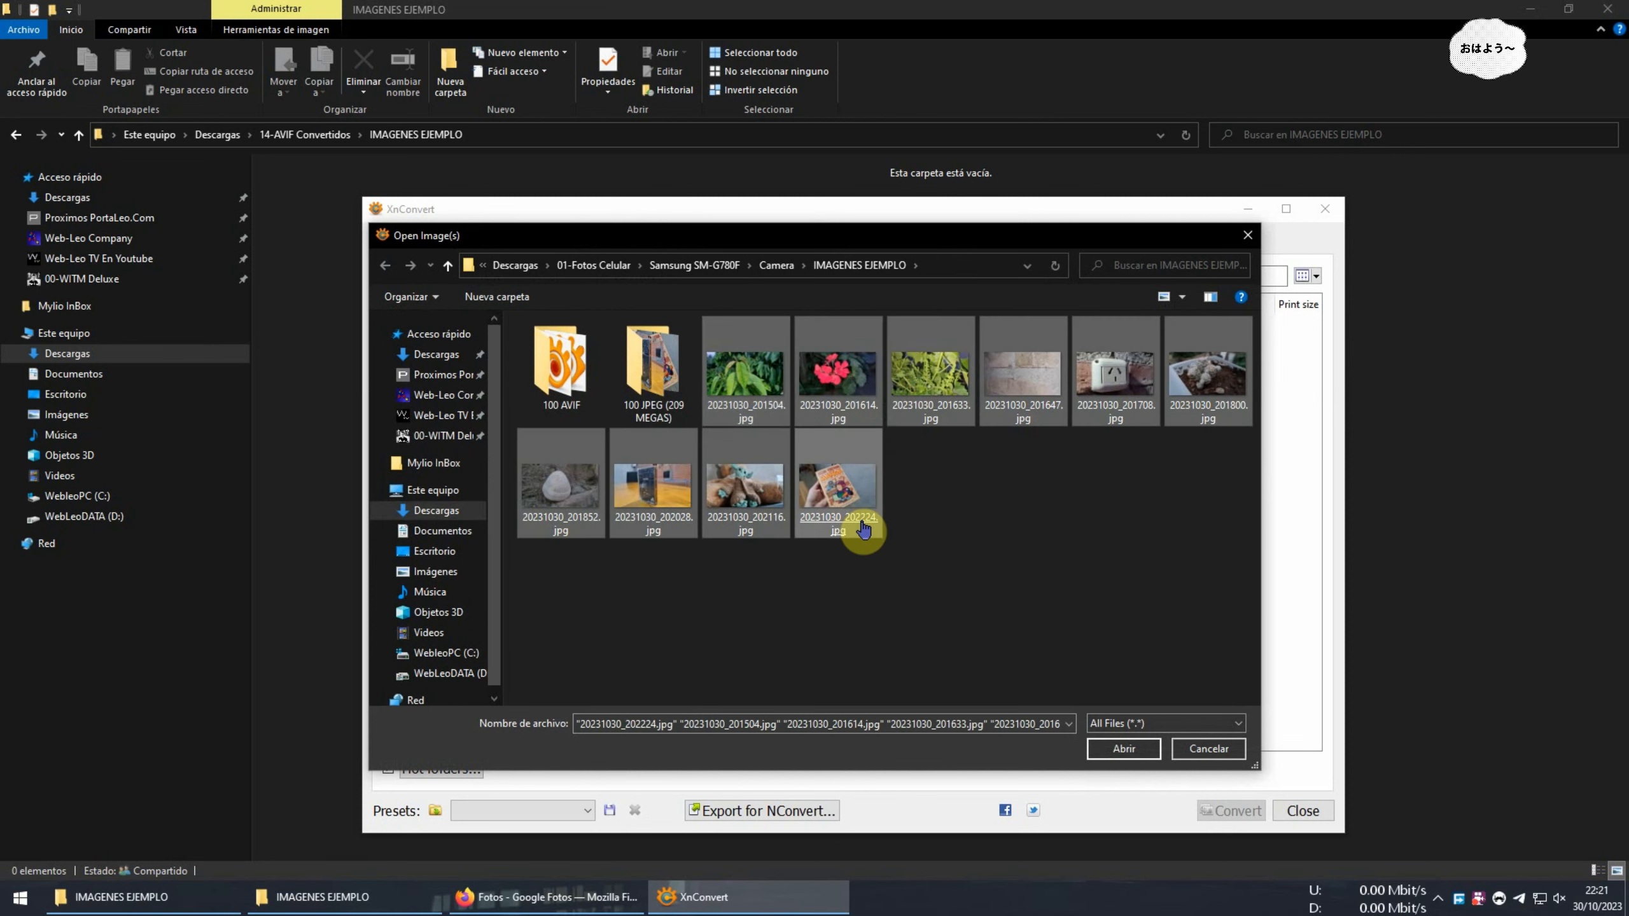
{"action": "left_click", "coordinate": [1124, 748]}
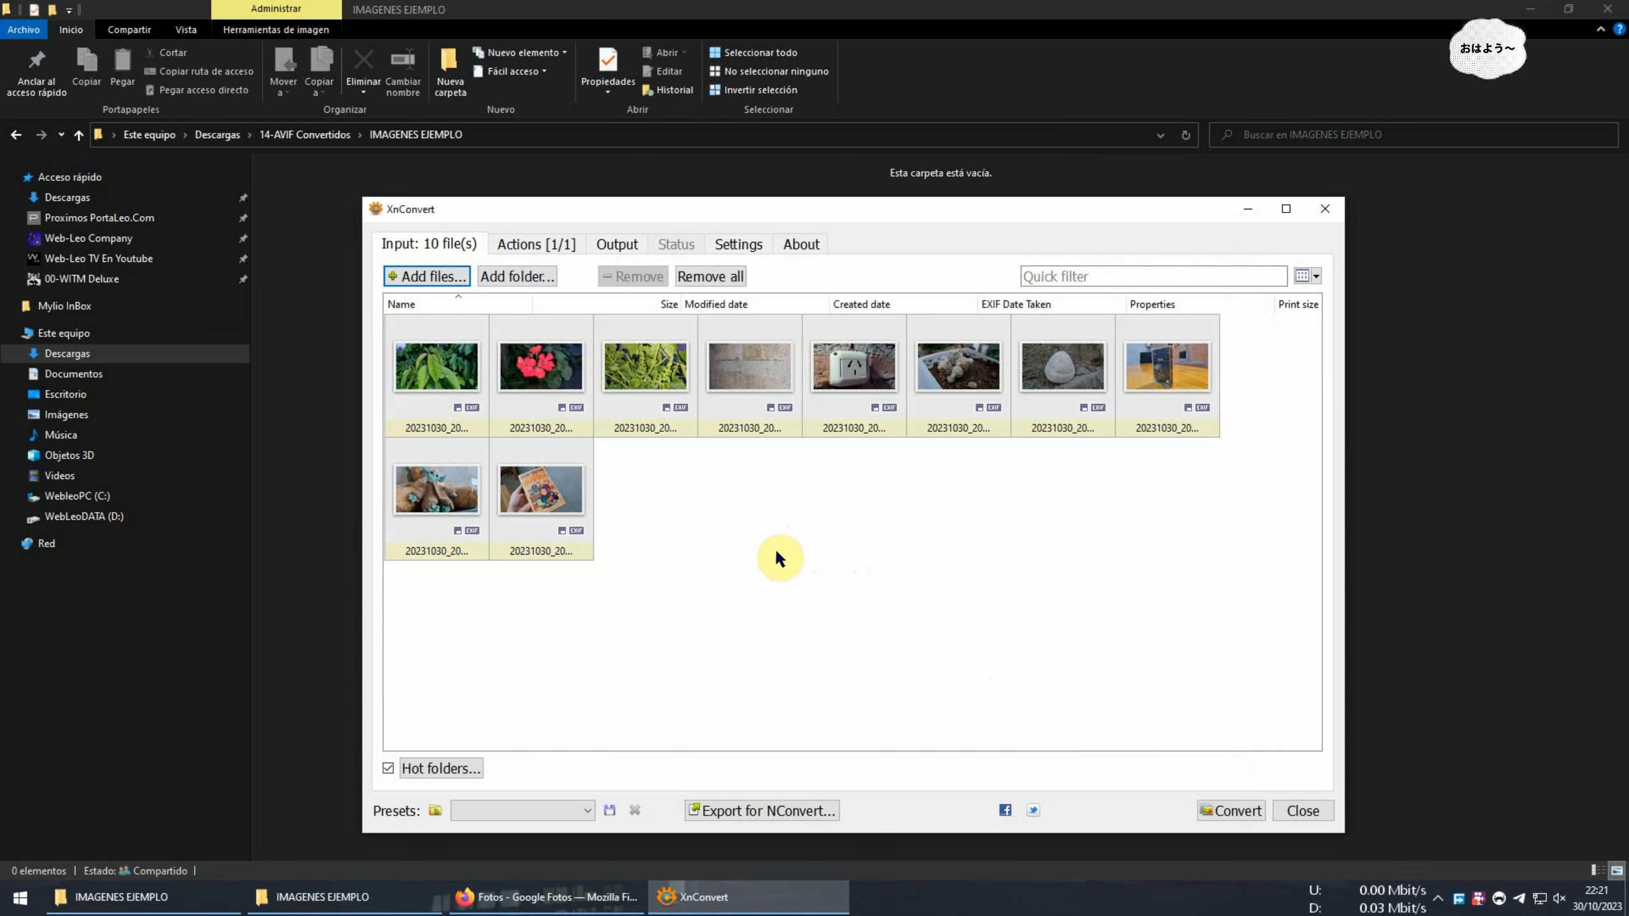
Inspect the existing Resize action and locate Resize among the image actions that can be added
{"action": "left_click", "coordinate": [516, 244]}
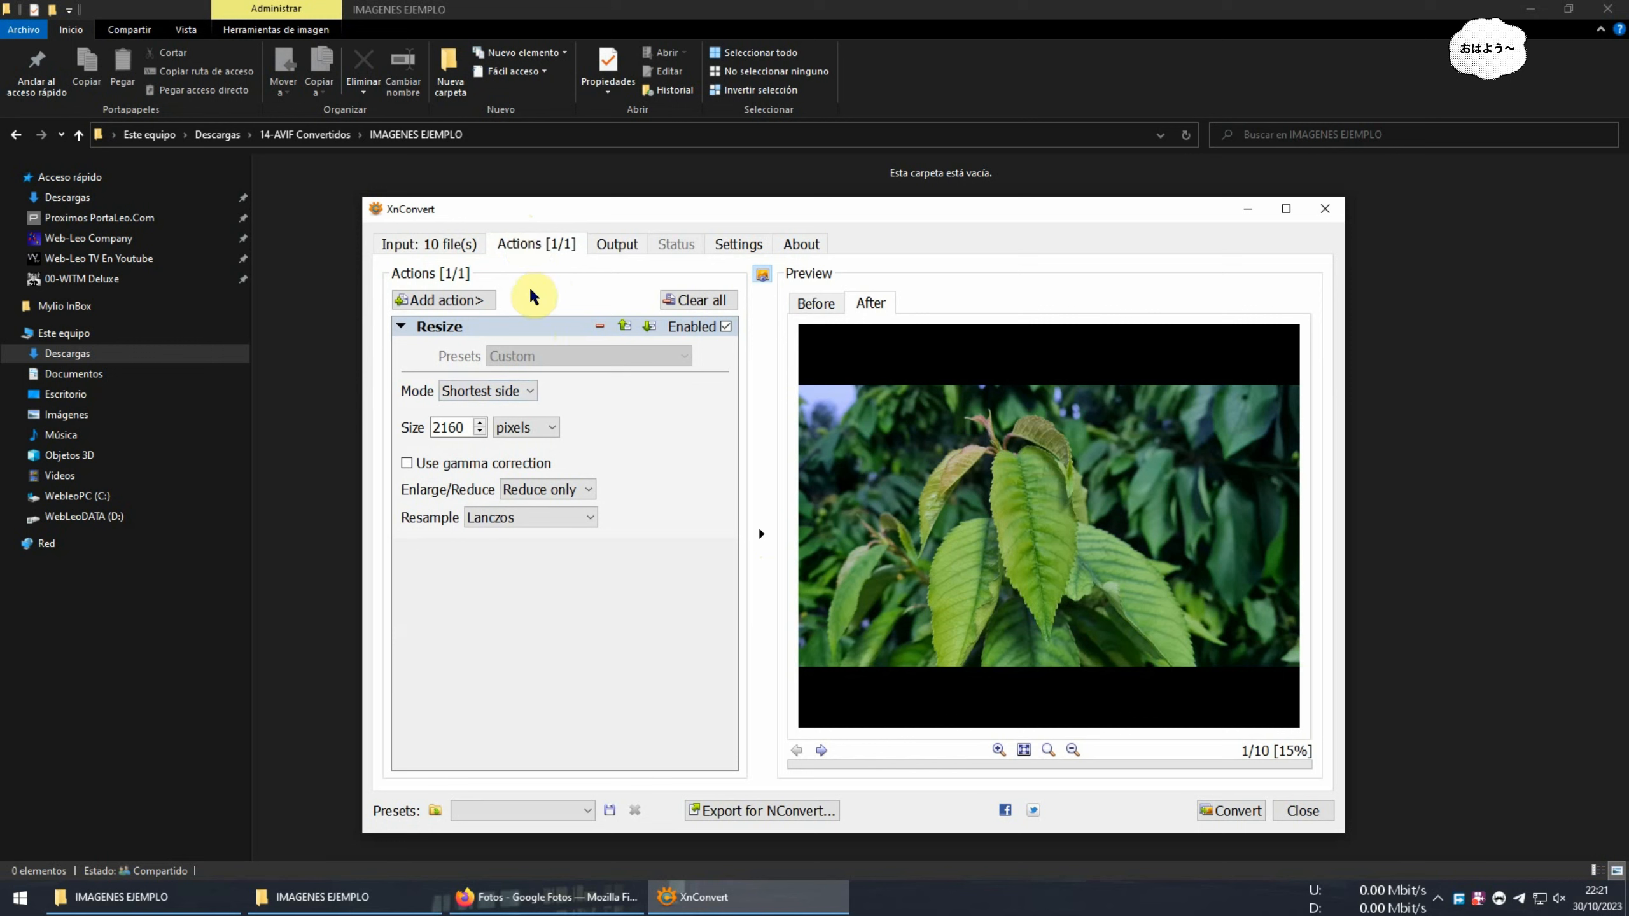
{"action": "left_click", "coordinate": [402, 327]}
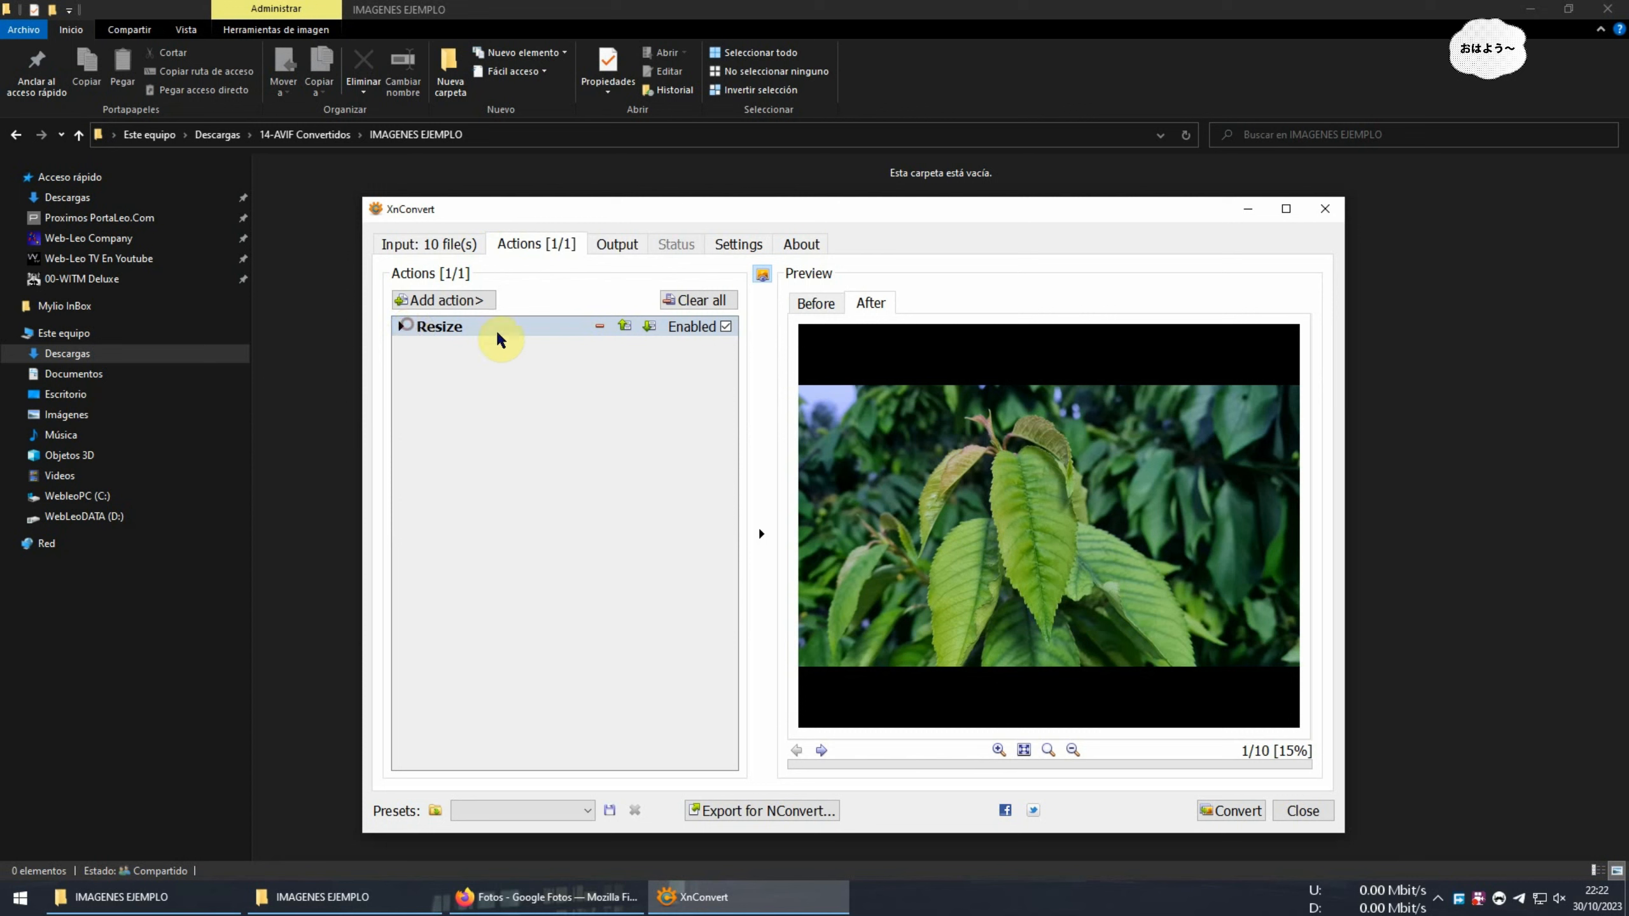
{"action": "left_click", "coordinate": [402, 328]}
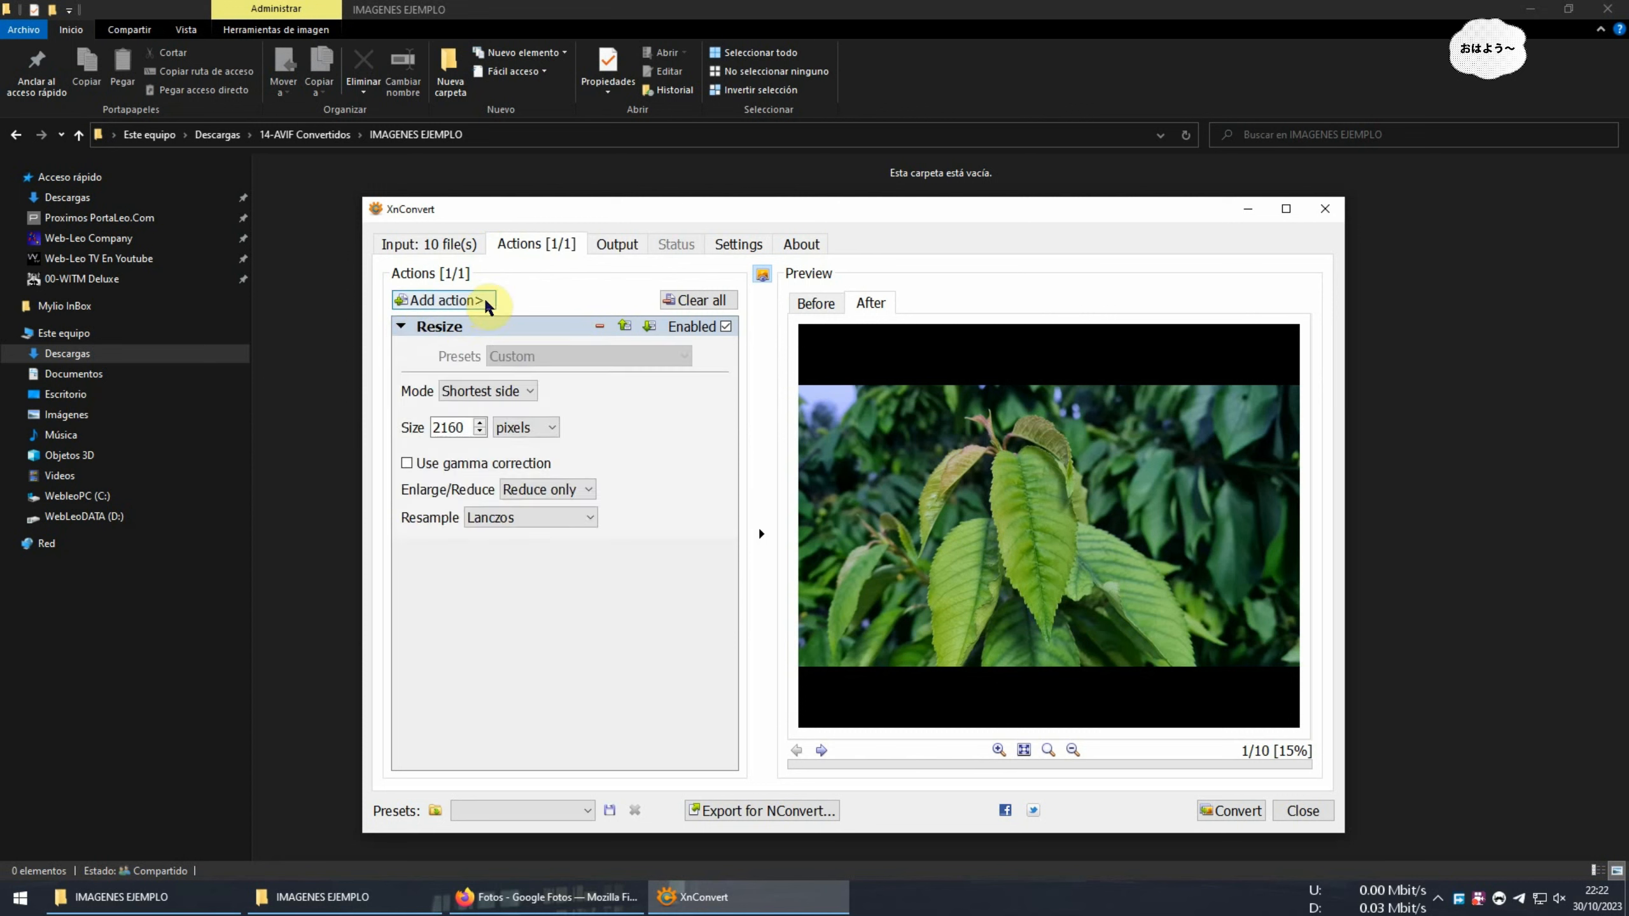
{"action": "left_click", "coordinate": [449, 300]}
{"action": "mouse_move", "coordinate": [558, 307]}
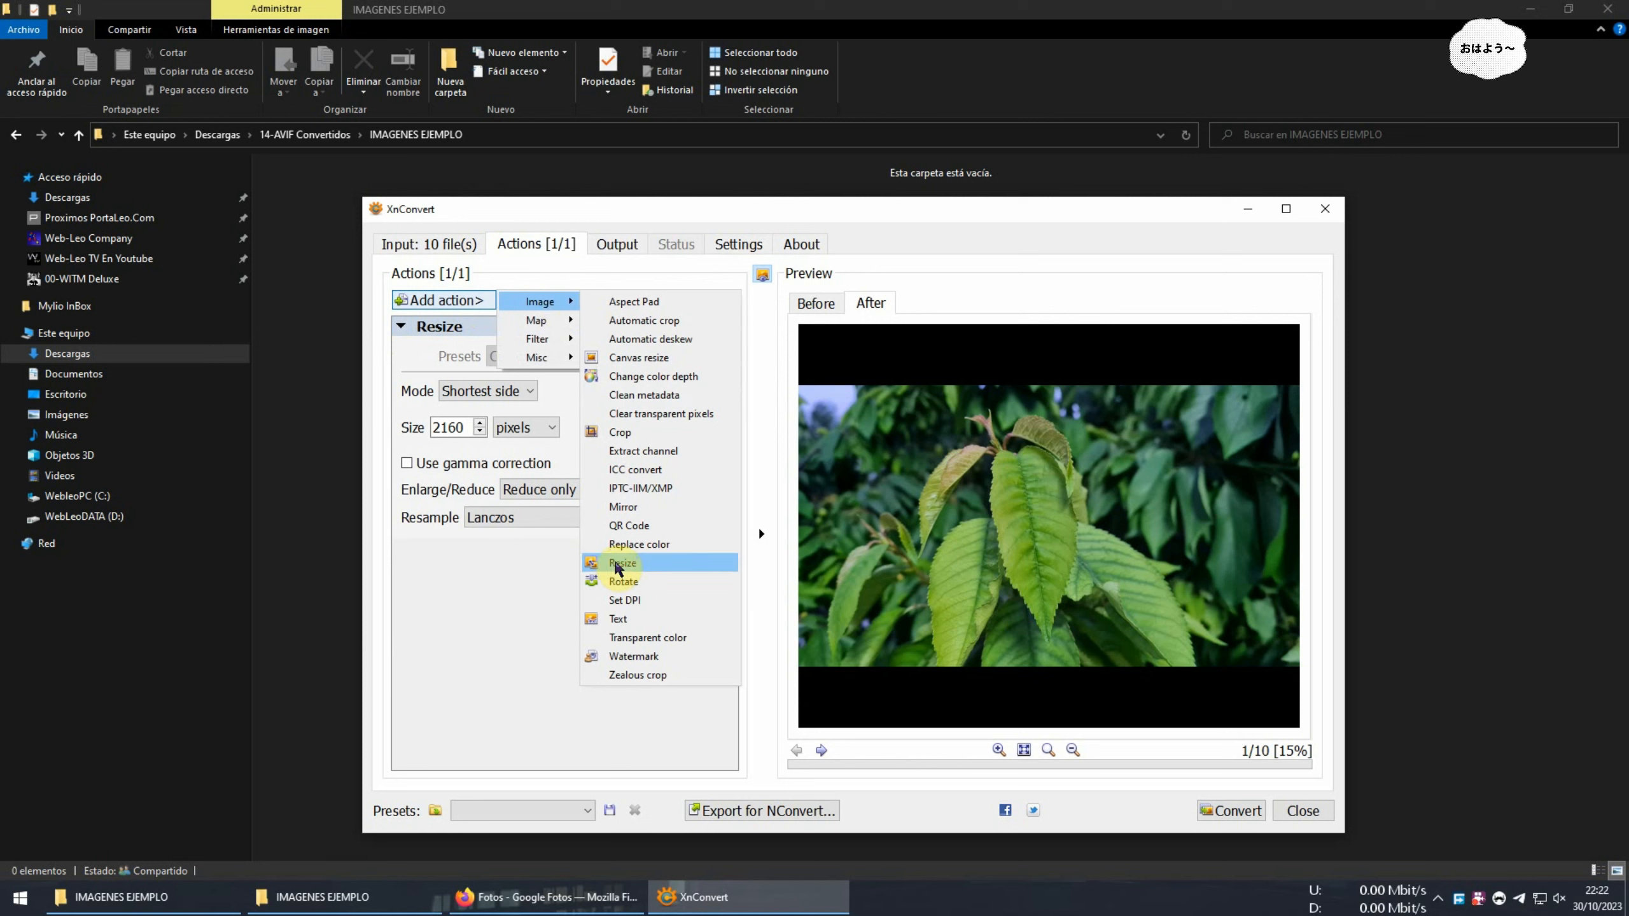
{"action": "left_click", "coordinate": [526, 634]}
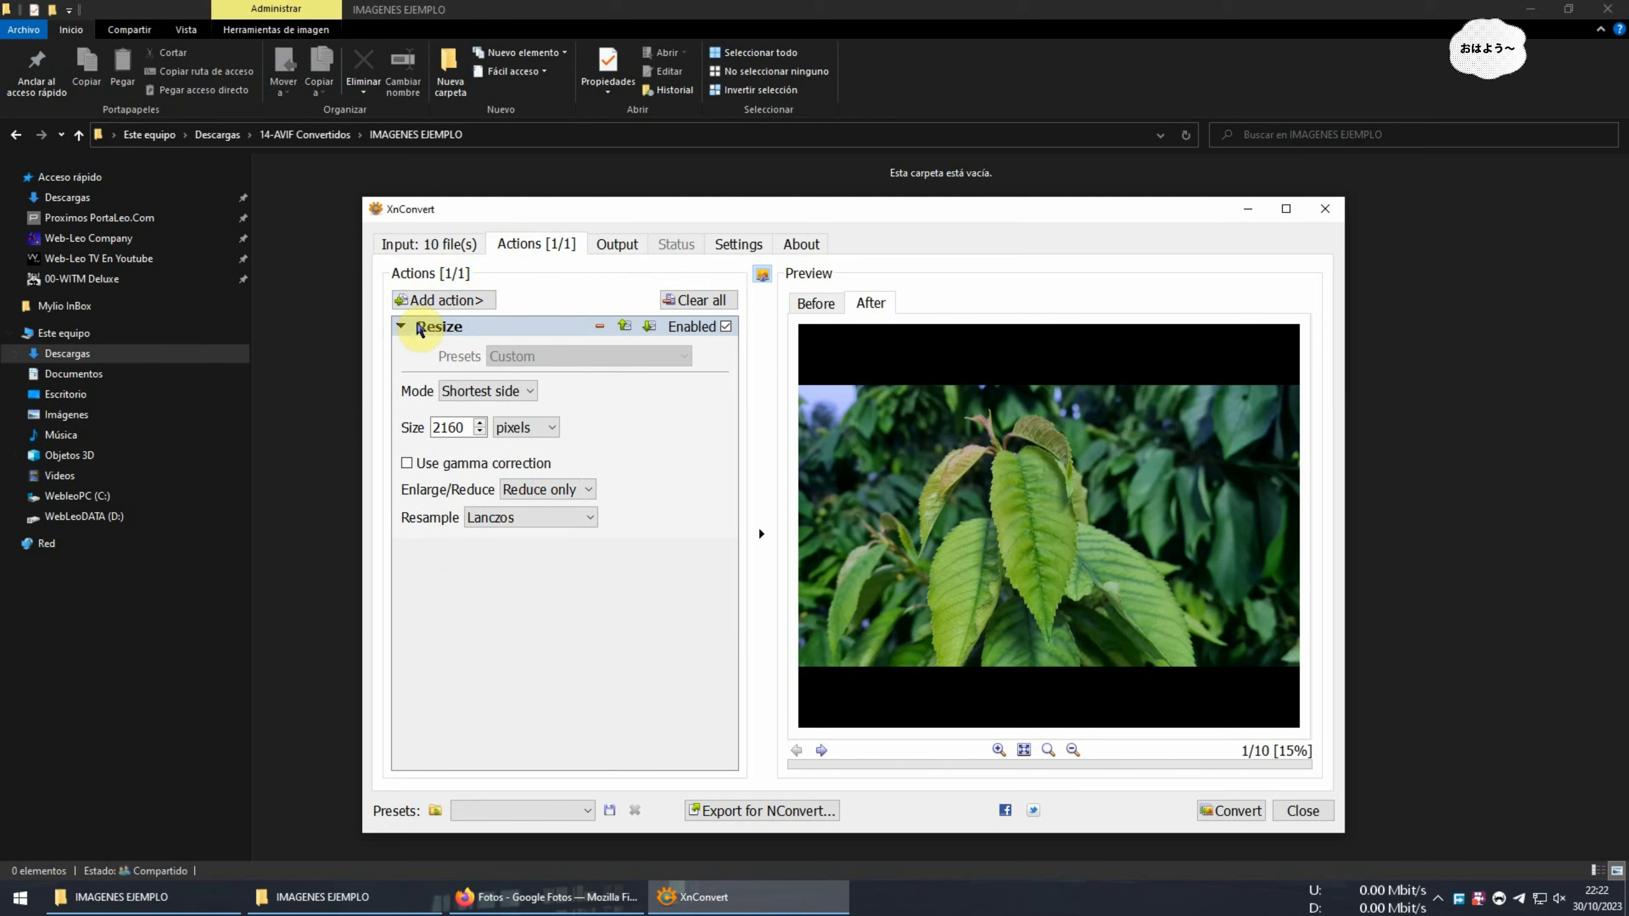
Examine the Resize action's mode, size, unit, enlarge/reduce and resample options
{"action": "left_click", "coordinate": [488, 392]}
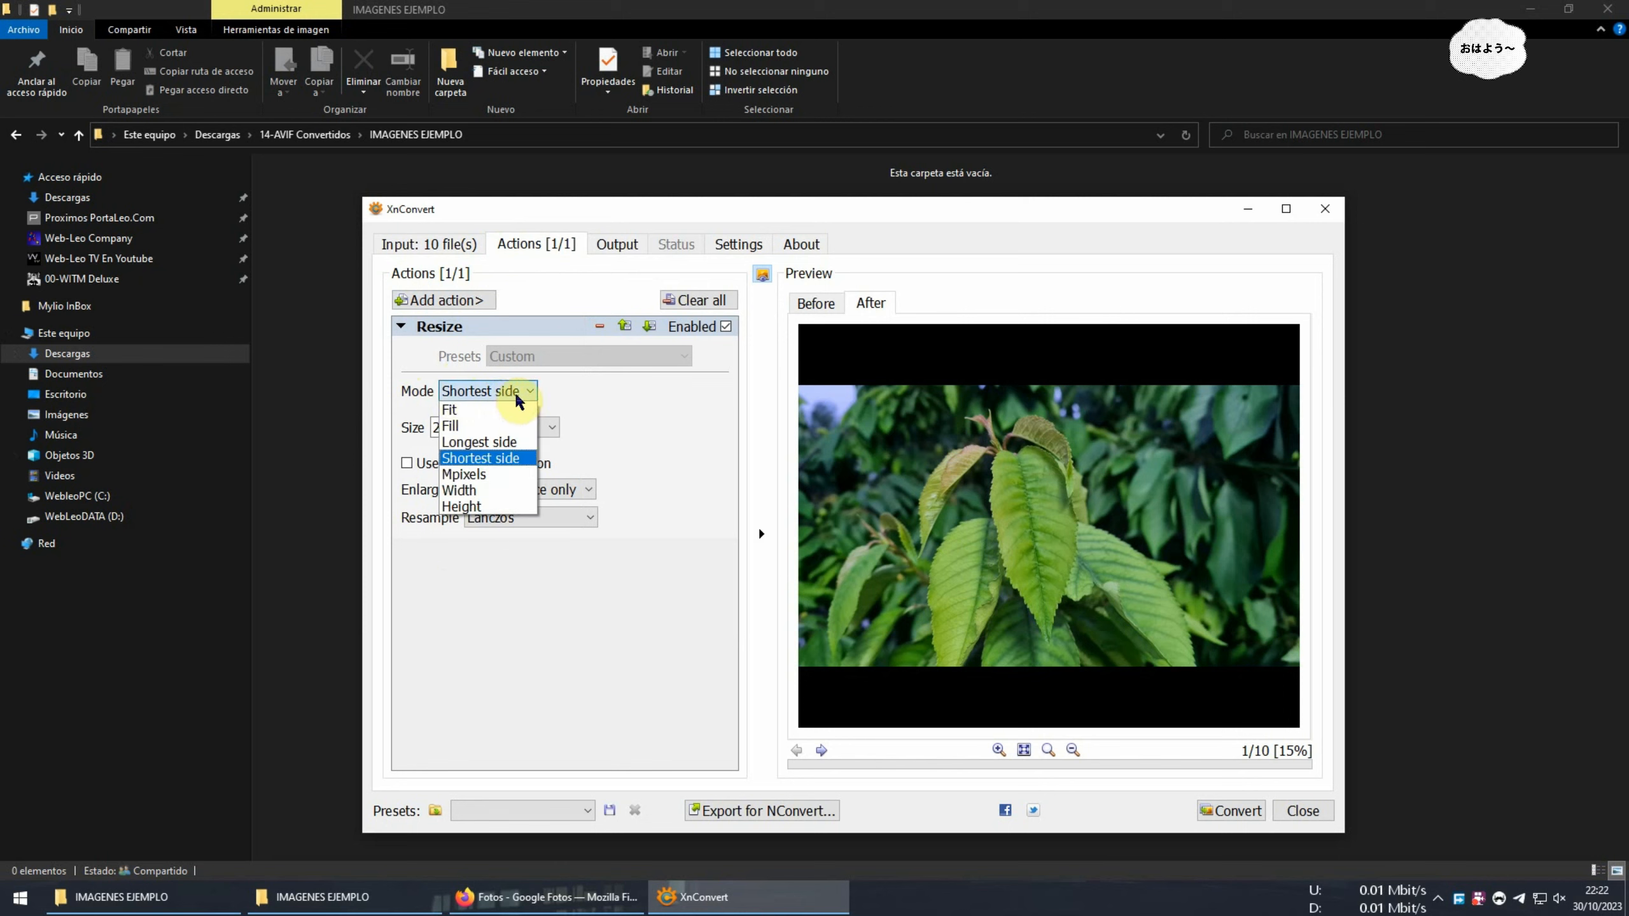
{"action": "left_click", "coordinate": [513, 392]}
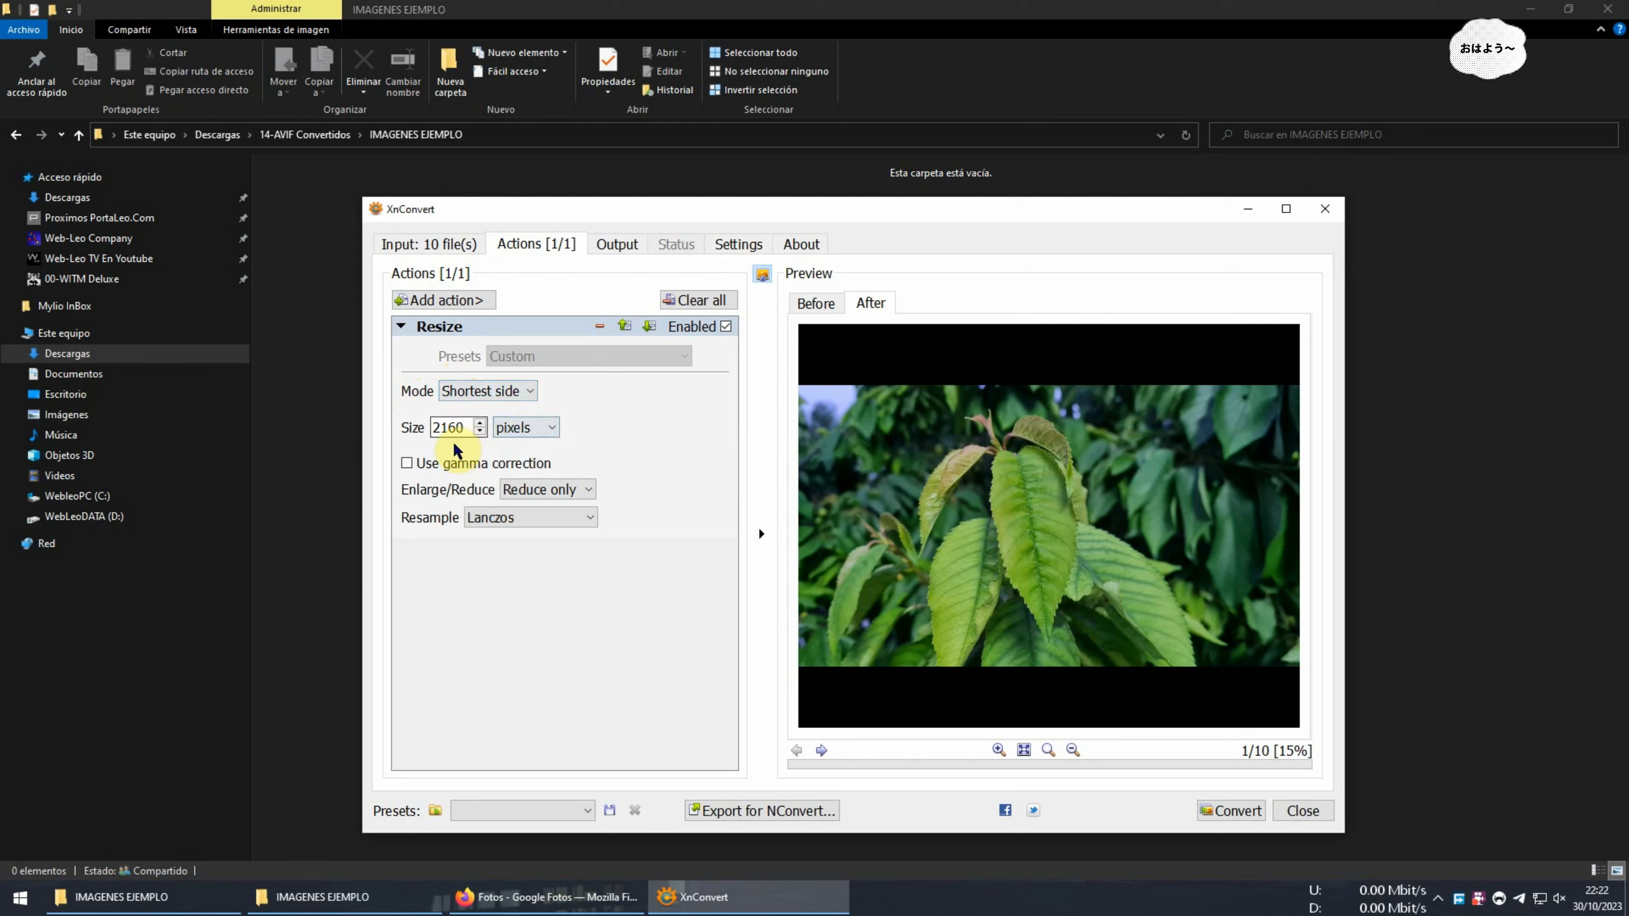
{"action": "left_click", "coordinate": [522, 427]}
{"action": "left_click", "coordinate": [518, 431]}
{"action": "left_click", "coordinate": [459, 429]}
{"action": "left_click_drag", "start_coordinate": [462, 428], "coordinate": [415, 435]}
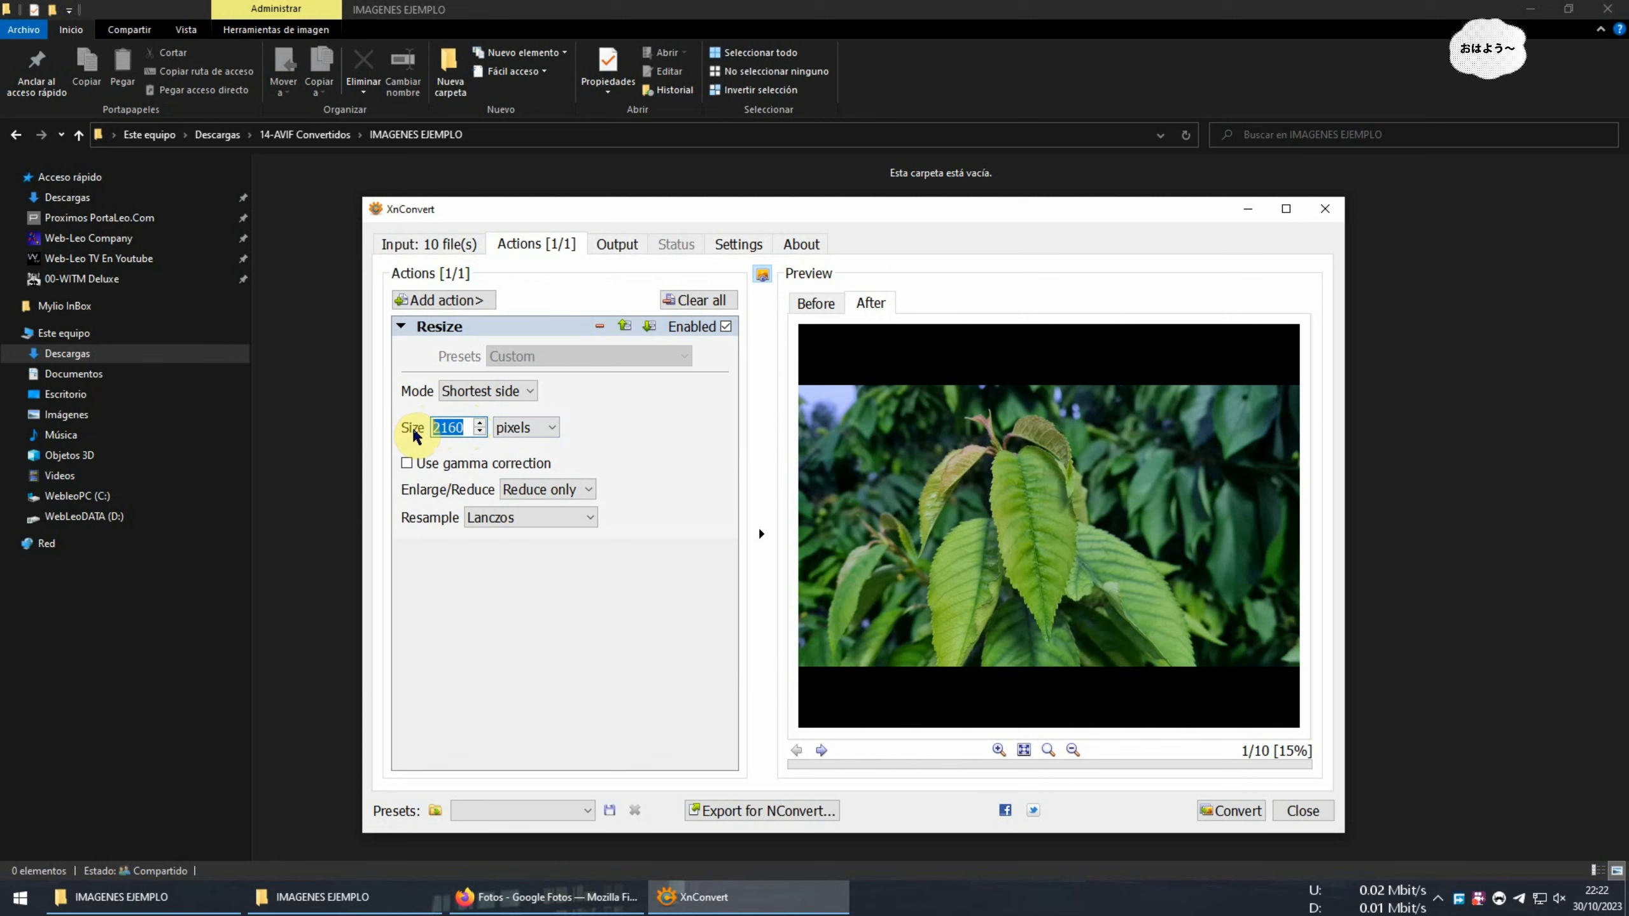
{"action": "left_click", "coordinate": [539, 489]}
{"action": "left_click", "coordinate": [533, 511]}
{"action": "left_click", "coordinate": [494, 521]}
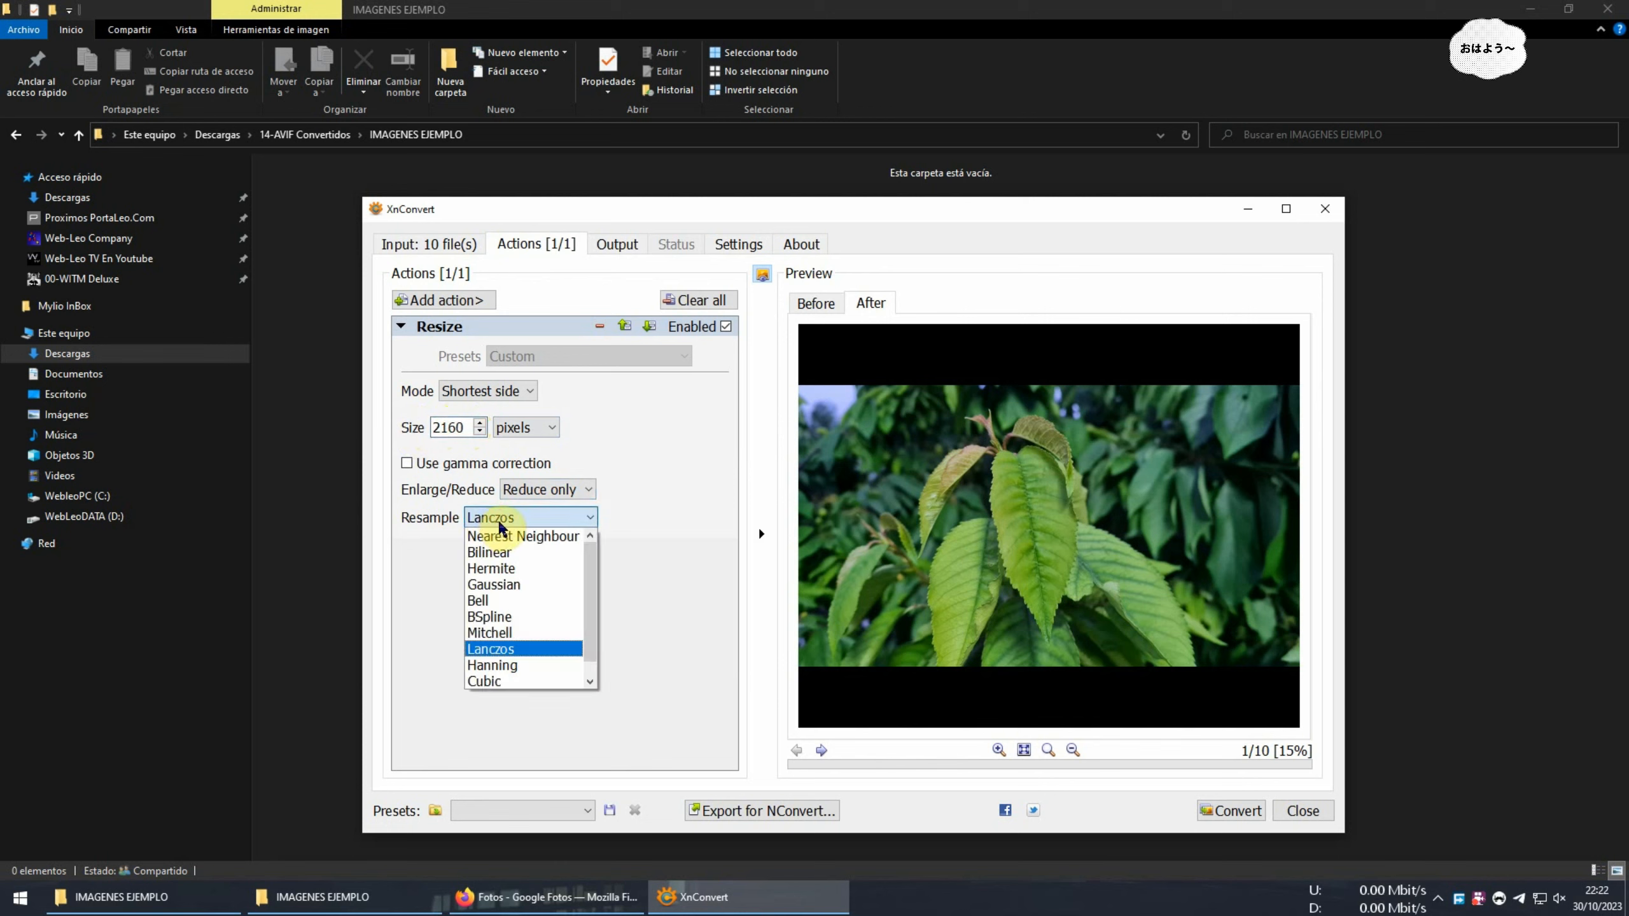
{"action": "left_click", "coordinate": [532, 518]}
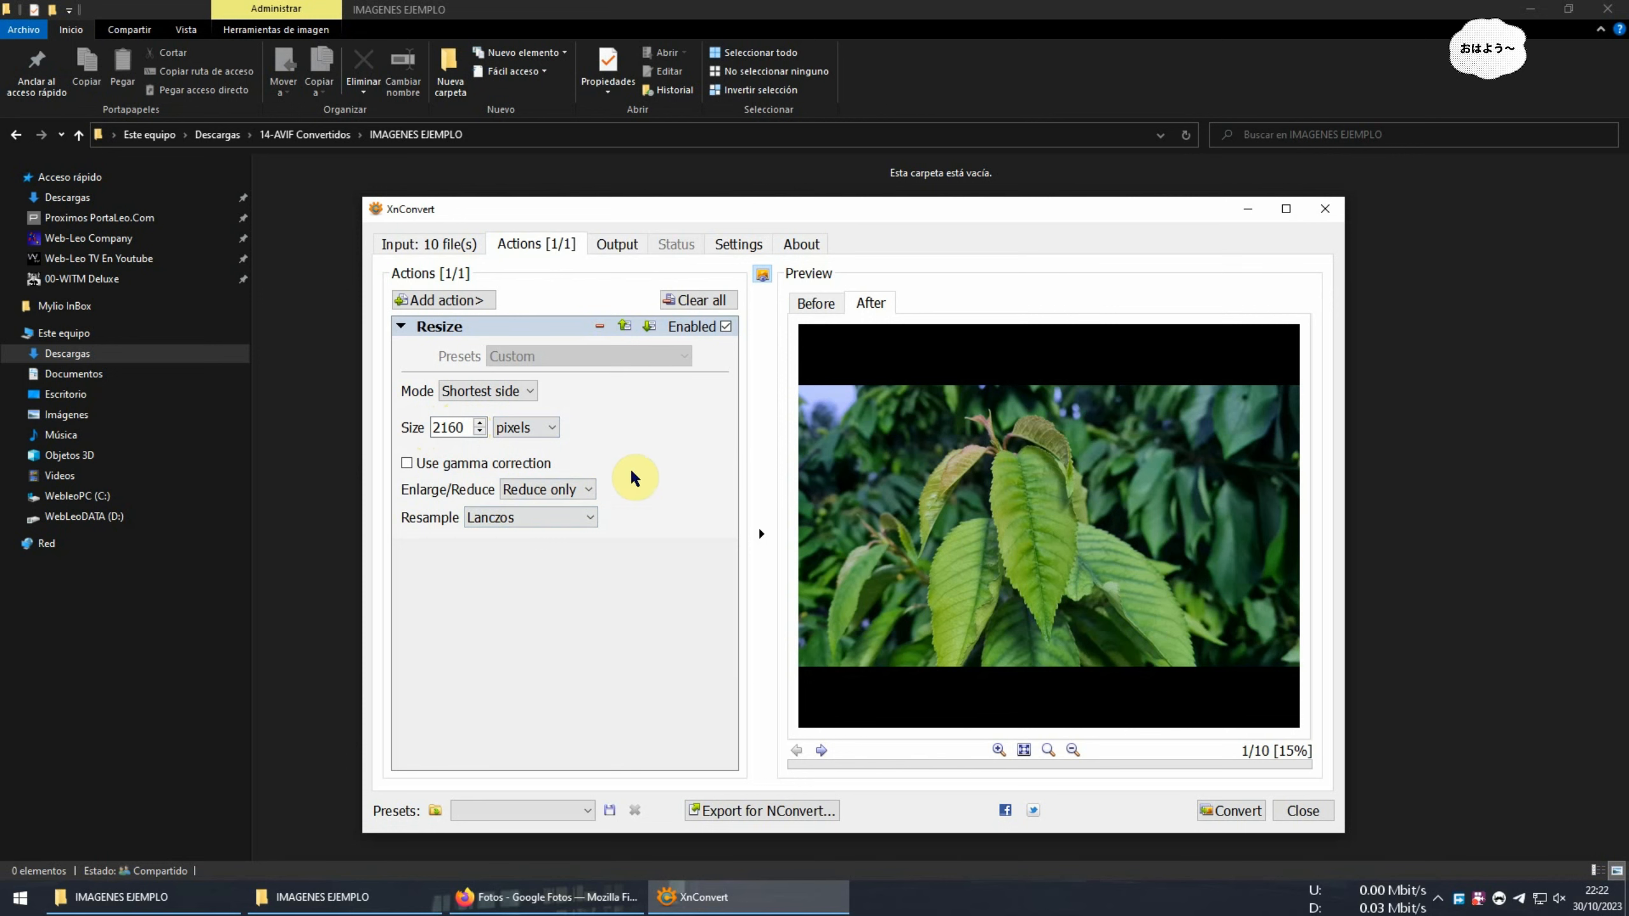
Open the output settings, check the source photos in File Explorer, and return to XnConvert, repositioning its window
{"action": "left_click", "coordinate": [619, 245]}
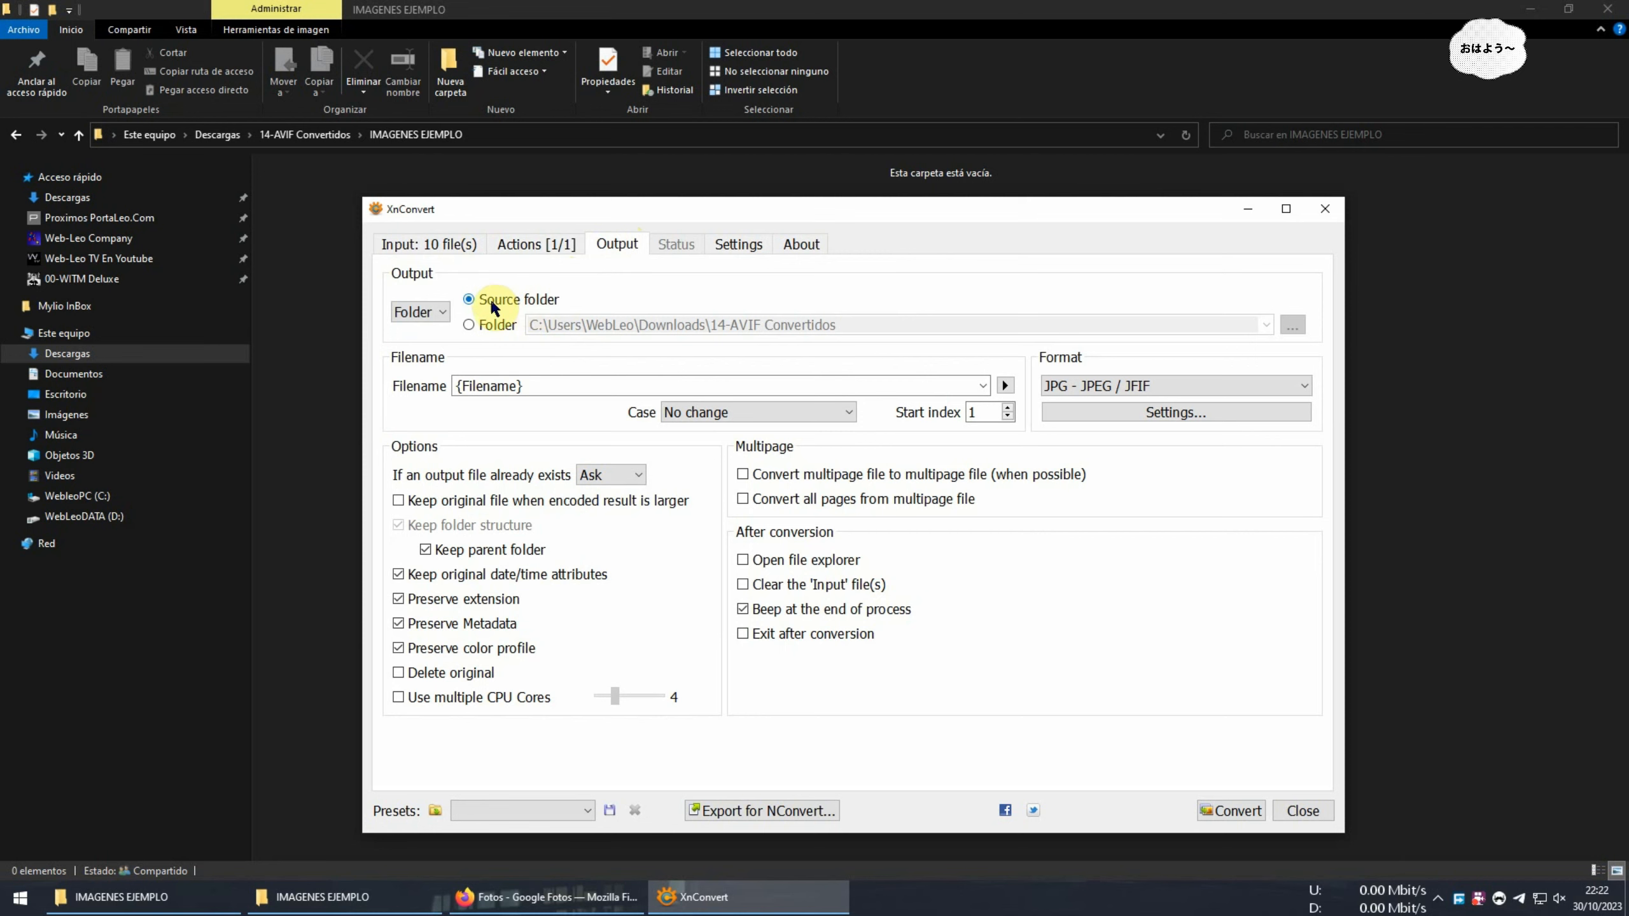
{"action": "left_click", "coordinate": [284, 902]}
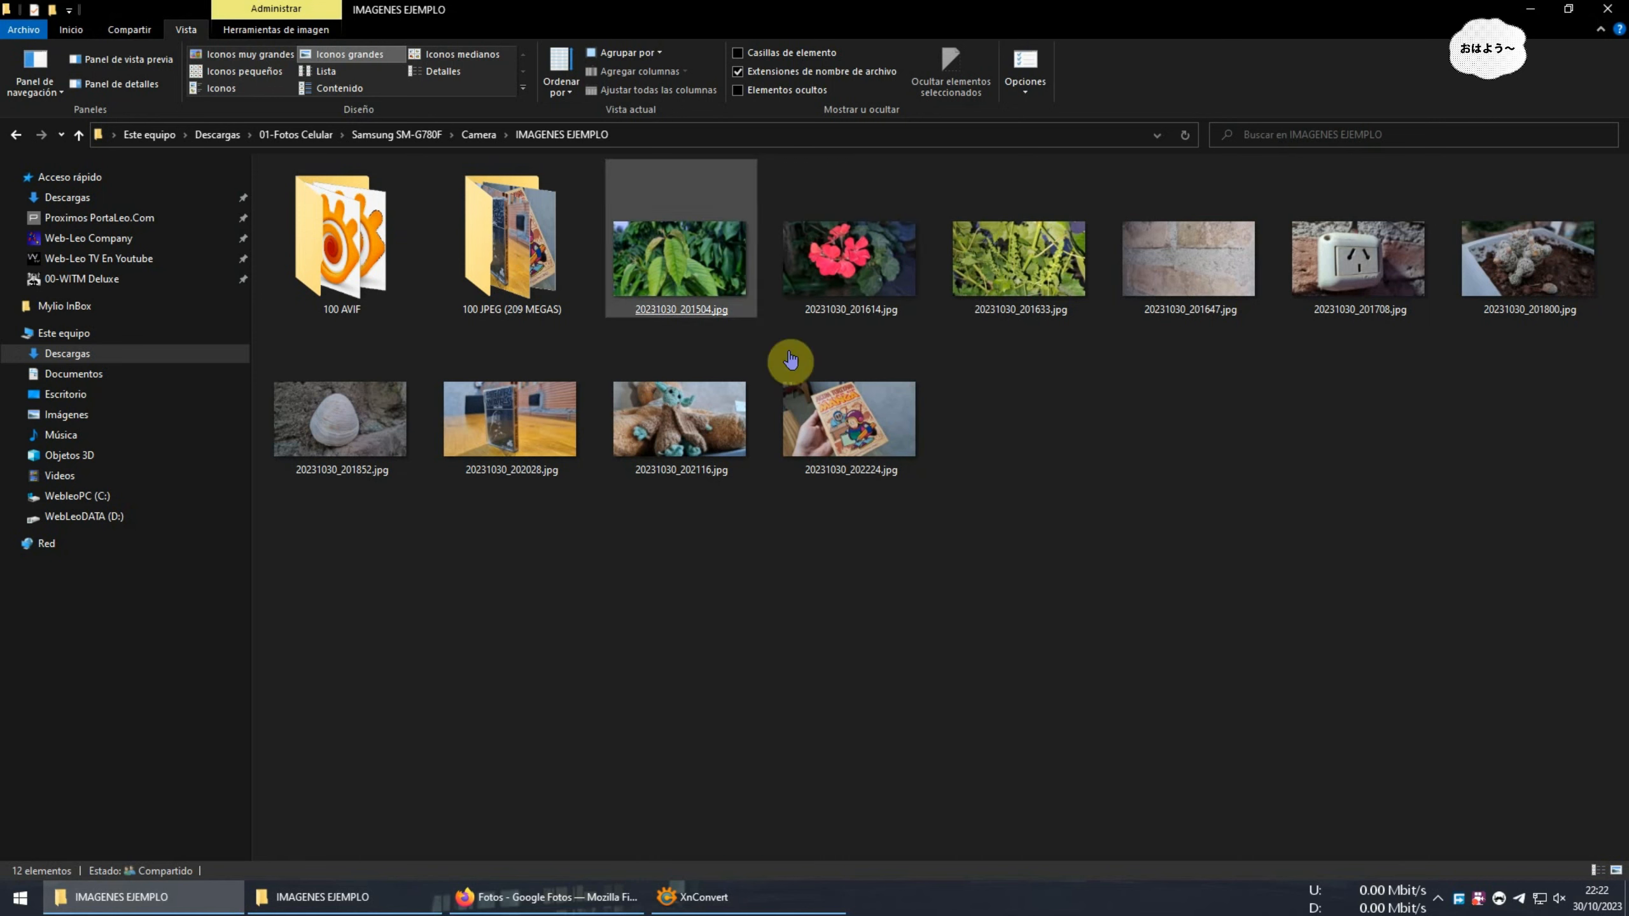
{"action": "left_click", "coordinate": [703, 897]}
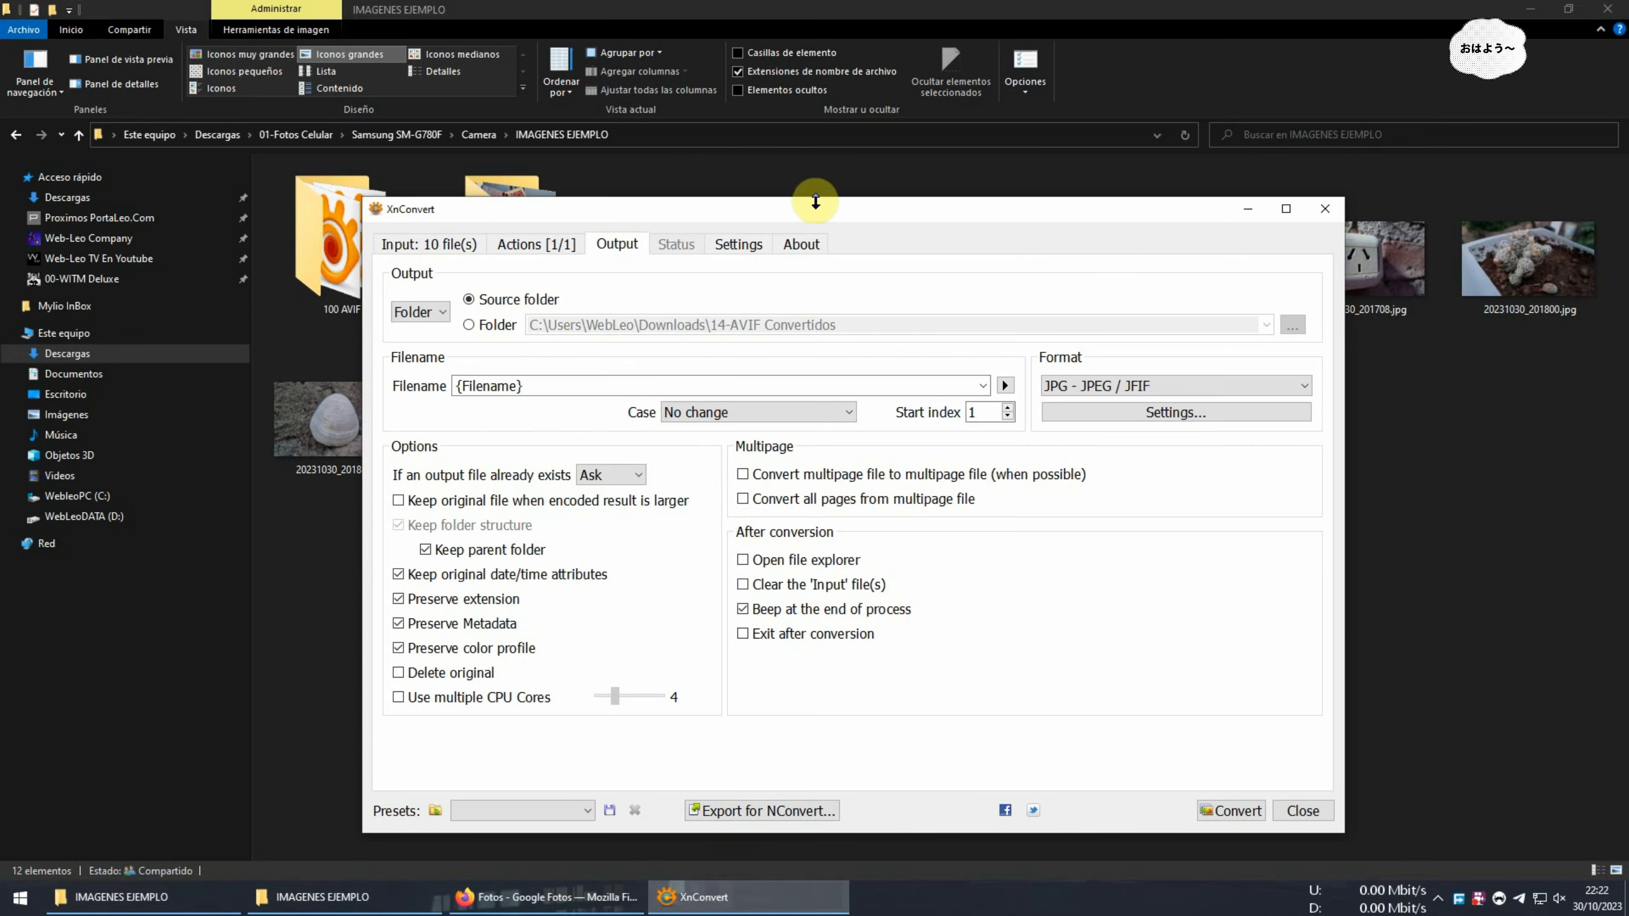
{"action": "mouse_move", "coordinate": [819, 200]}
{"action": "left_mouse_down"}
{"action": "mouse_move", "coordinate": [789, 263]}
{"action": "mouse_move", "coordinate": [824, 397]}
{"action": "mouse_move", "coordinate": [860, 316]}
{"action": "mouse_move", "coordinate": [837, 212]}
{"action": "left_mouse_up"}
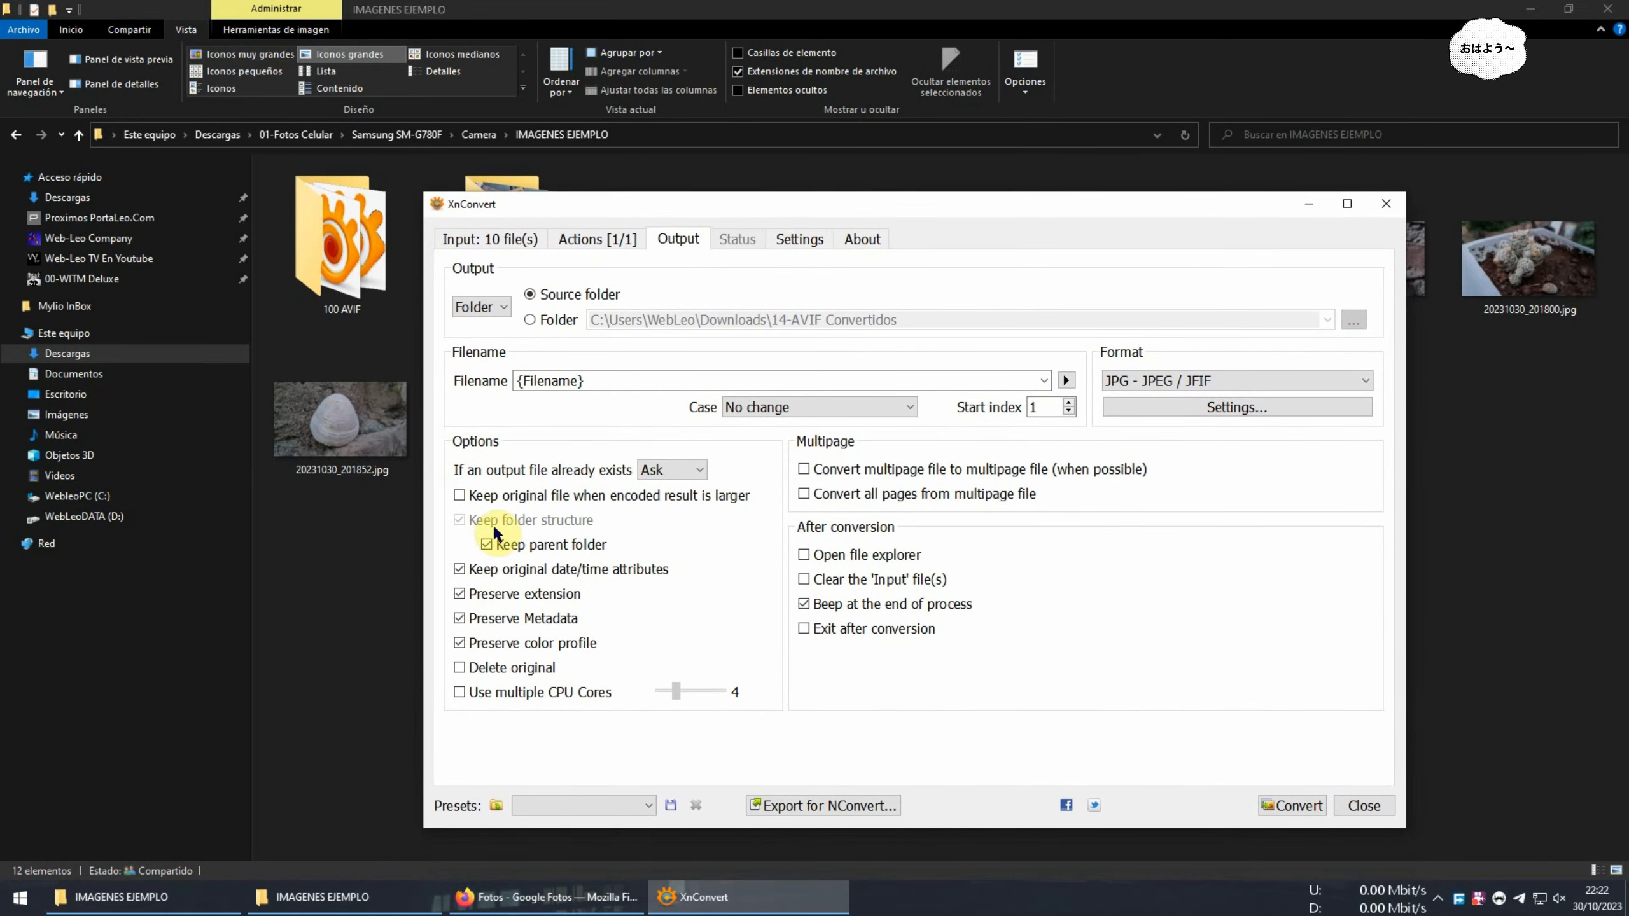
Examine the available output filename patterns, keep {Filename}, and move the XnConvert window slightly higher
{"action": "double_click", "coordinate": [610, 381]}
{"action": "left_click", "coordinate": [1045, 381]}
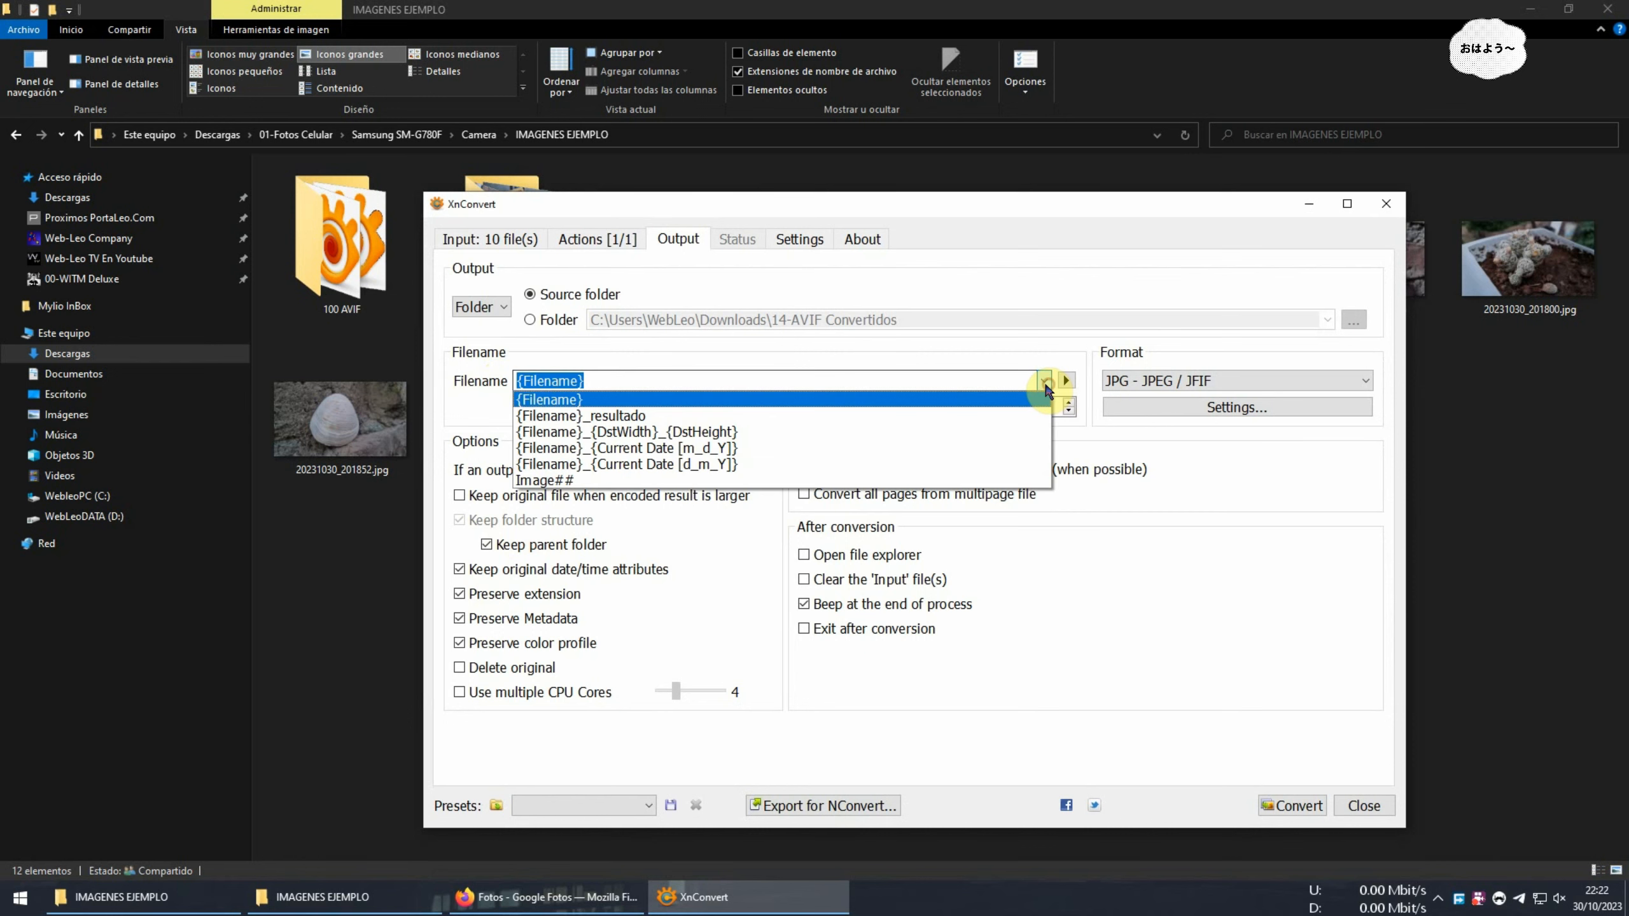
{"action": "left_click", "coordinate": [1045, 389]}
{"action": "left_click", "coordinate": [610, 381]}
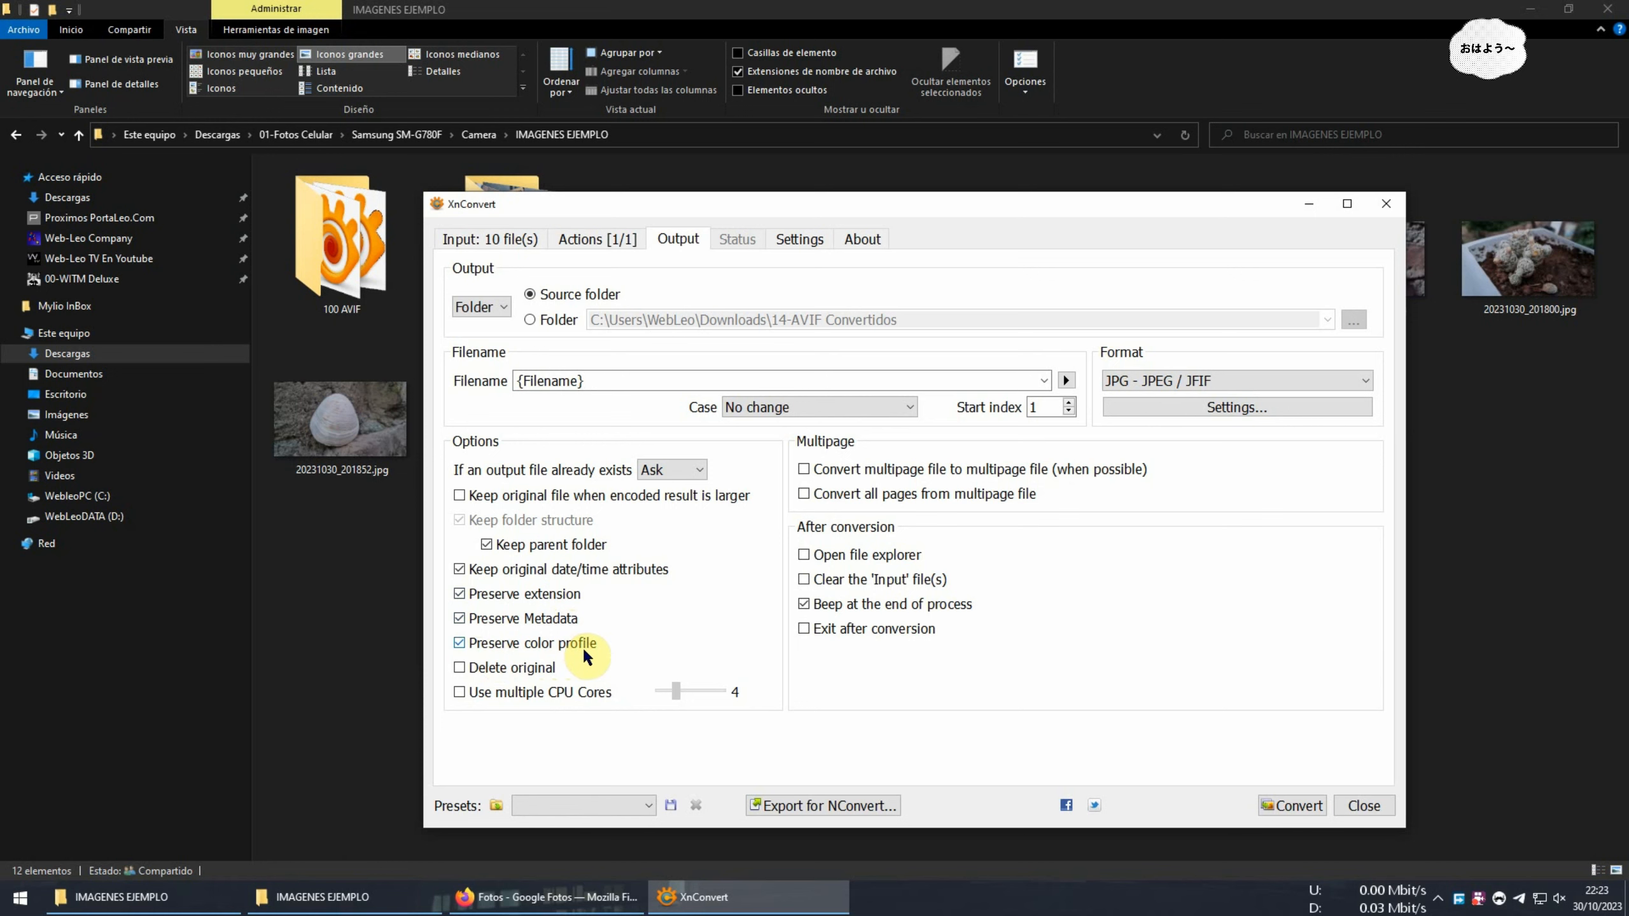
{"action": "mouse_move", "coordinate": [830, 213]}
{"action": "left_mouse_down"}
{"action": "mouse_move", "coordinate": [814, 179]}
{"action": "mouse_move", "coordinate": [841, 183]}
{"action": "left_mouse_up"}
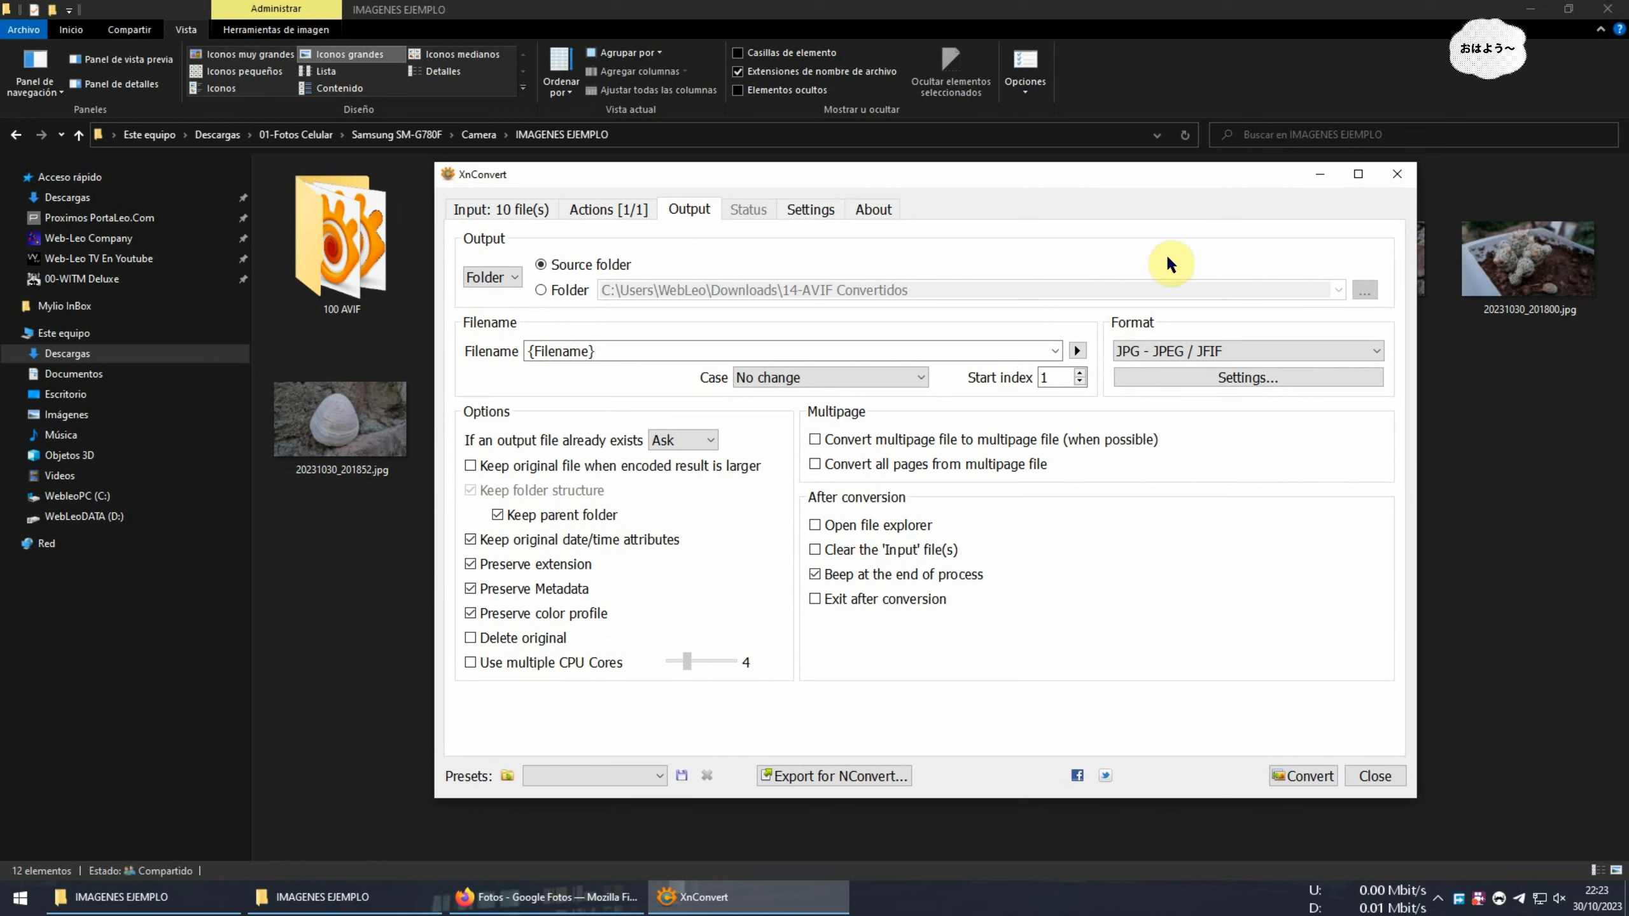
Set the output format to AVIF - AVIF
{"action": "left_click", "coordinate": [1200, 351]}
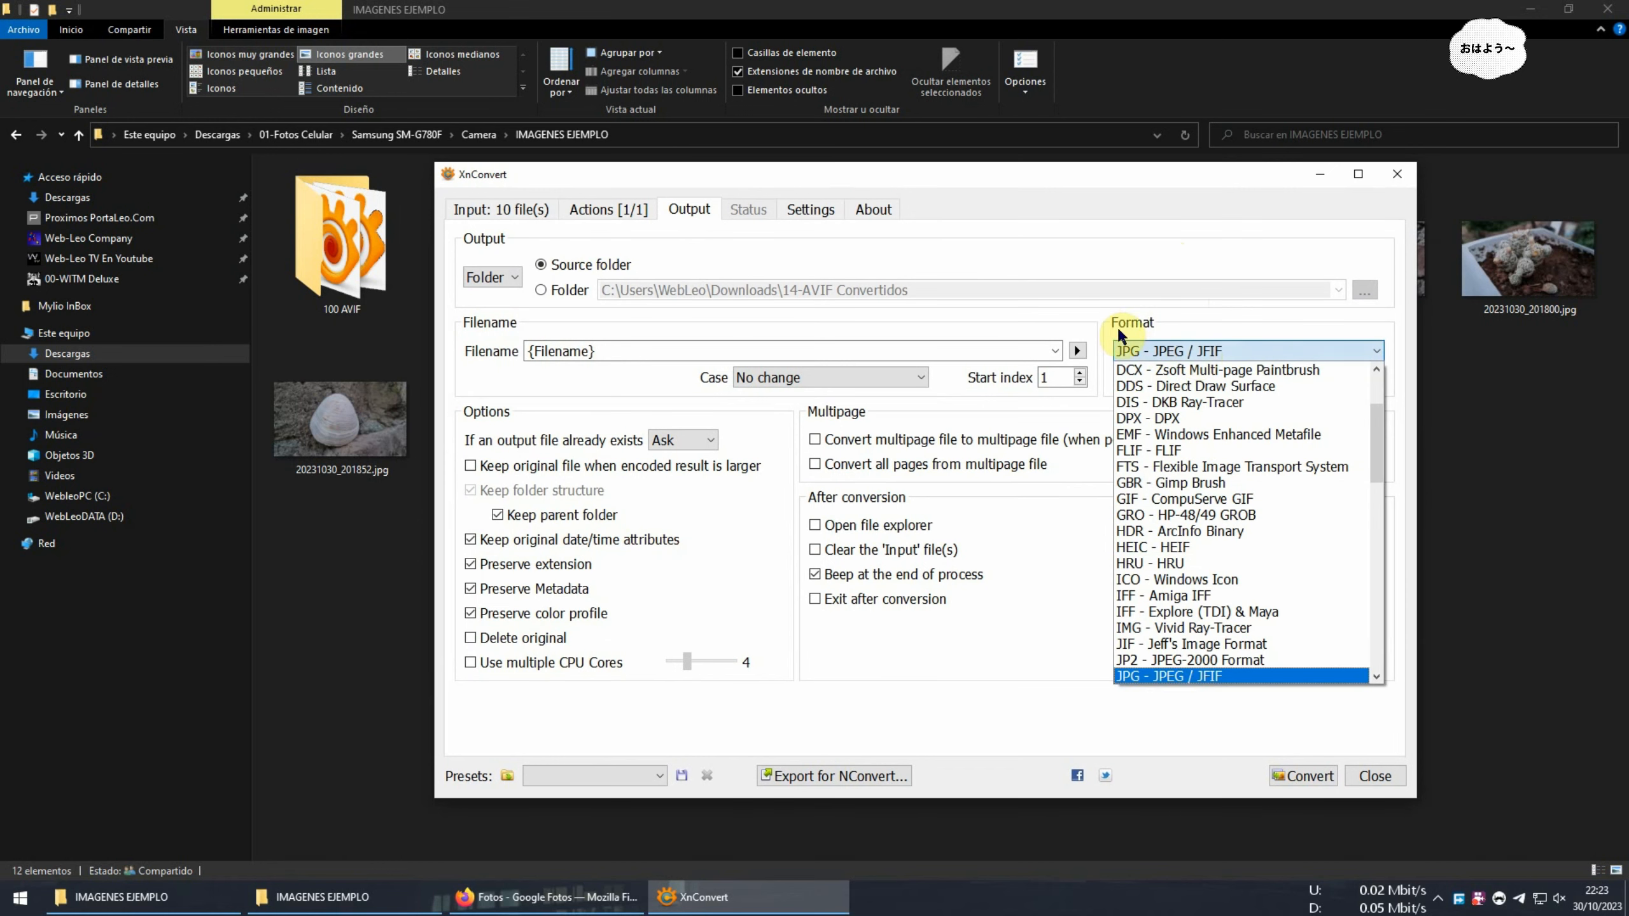
{"action": "scroll", "coordinate": [1366, 456], "scroll_direction": "up", "scroll_amount": 3}
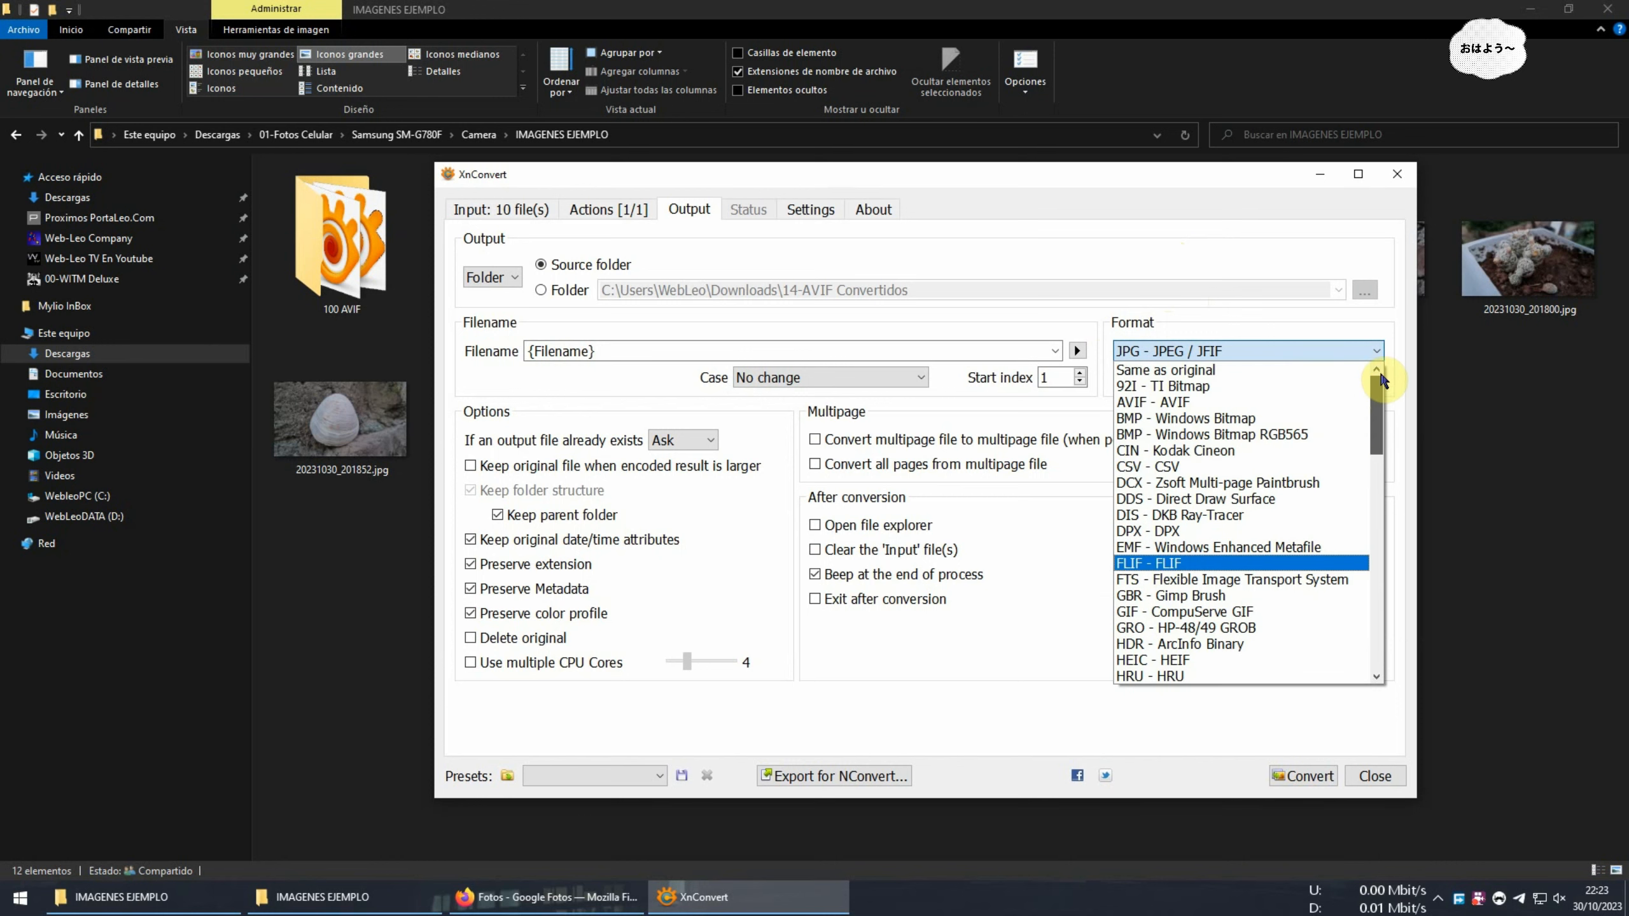
{"action": "left_click", "coordinate": [1184, 400]}
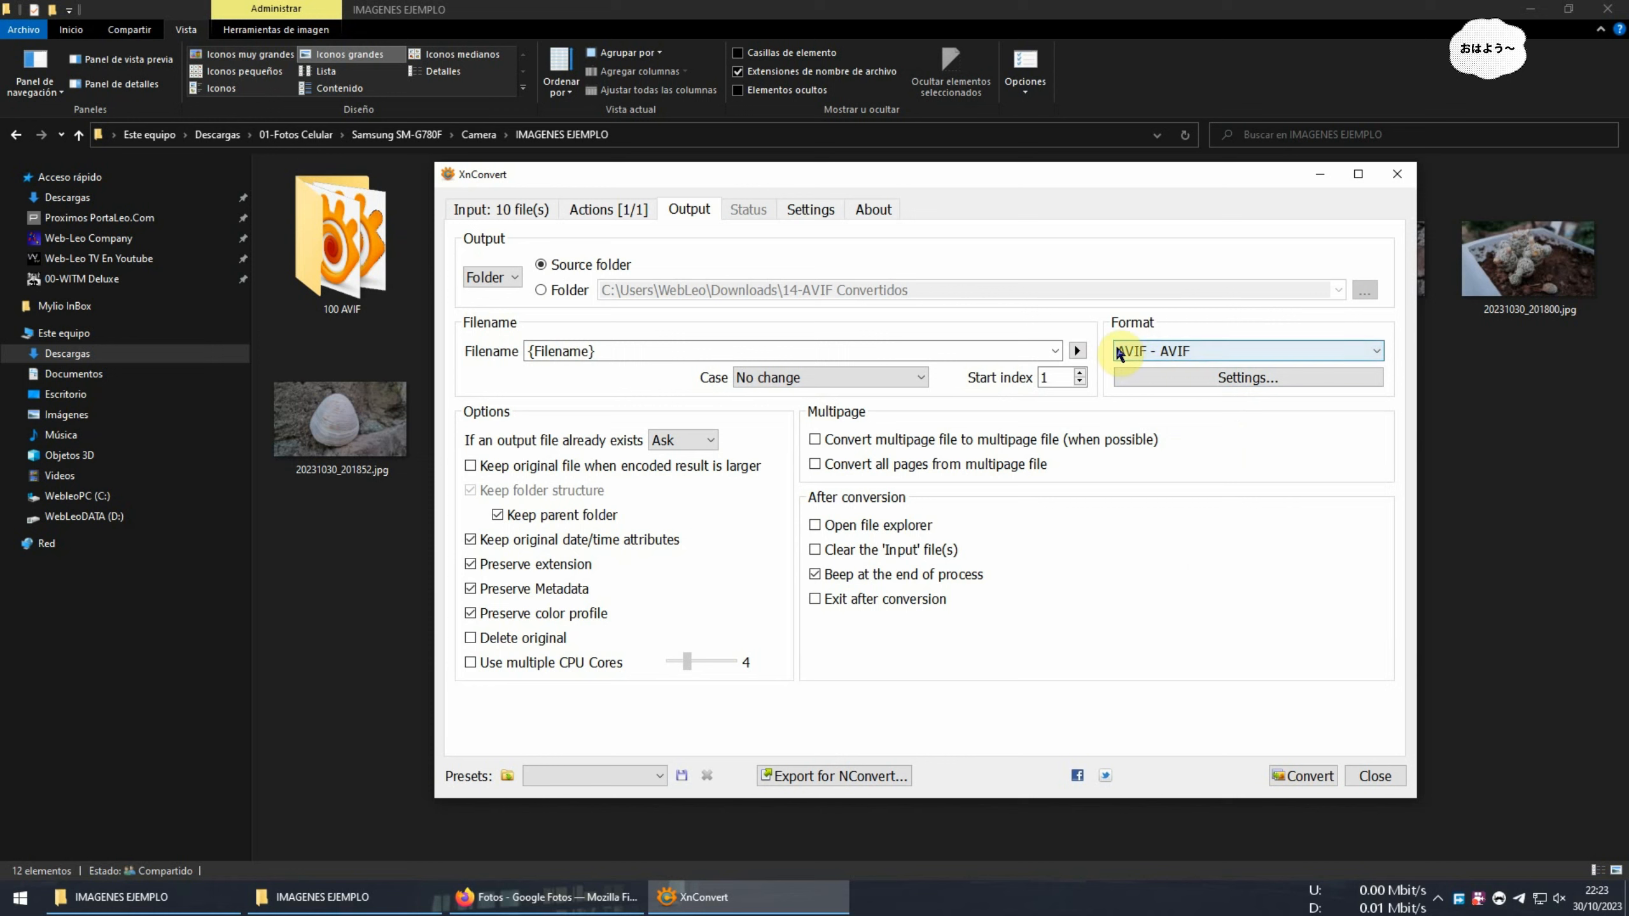
Configure the AVIF write settings with quality 40, format 420 and speed 5
{"action": "left_click", "coordinate": [1247, 379]}
{"action": "left_click_drag", "start_coordinate": [920, 358], "coordinate": [896, 324]}
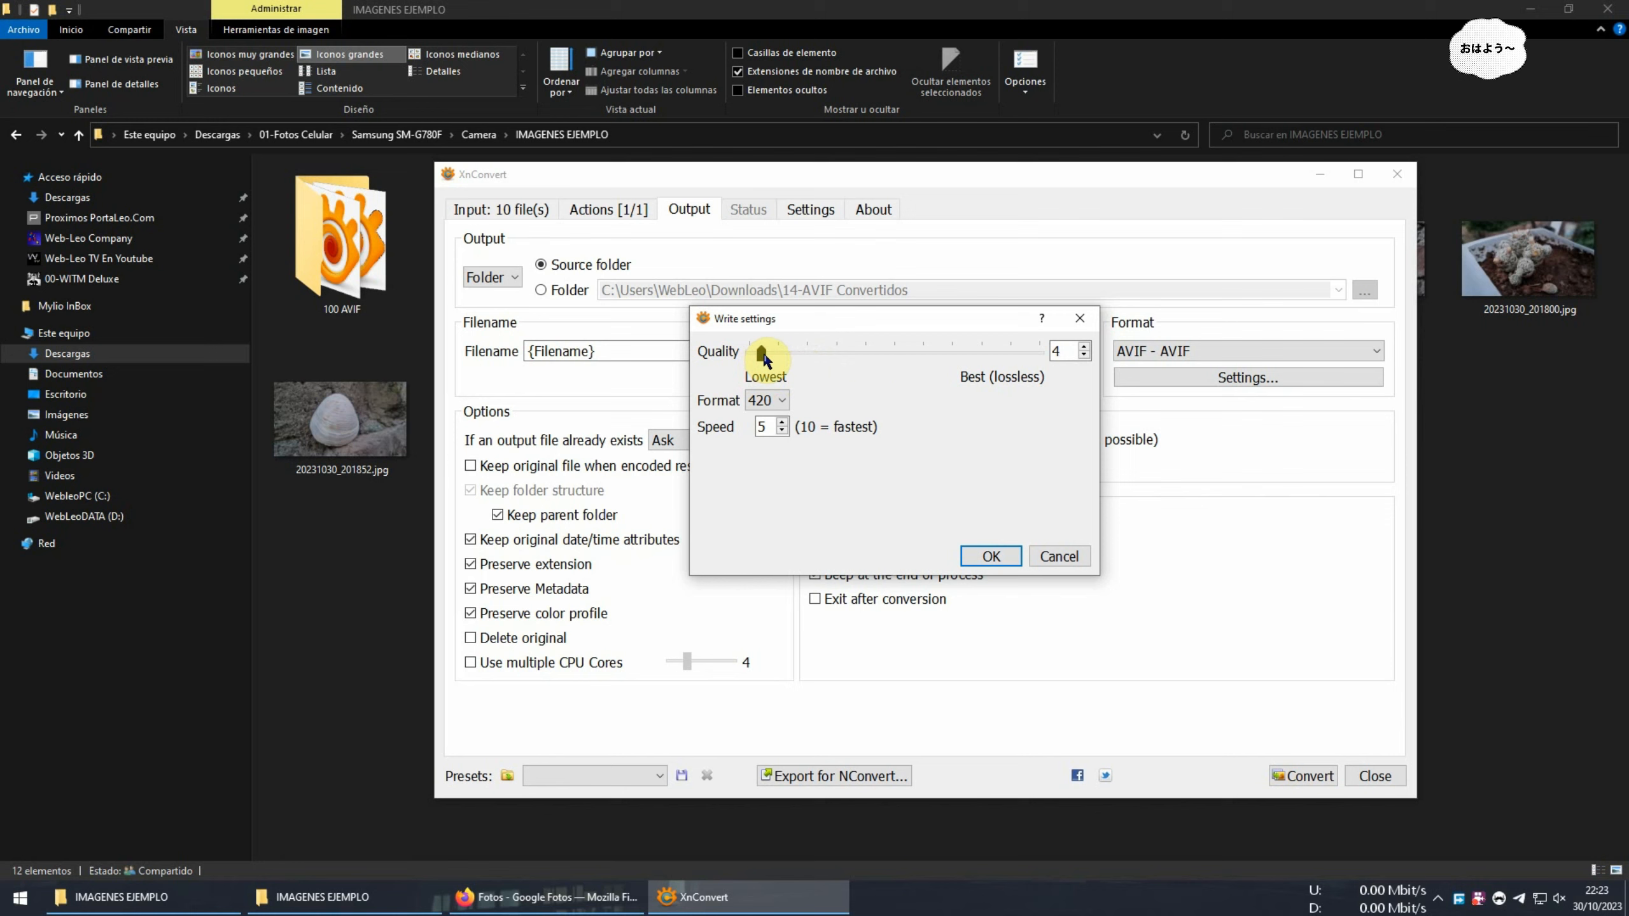
{"action": "left_click_drag", "start_coordinate": [762, 358], "coordinate": [1012, 377]}
{"action": "left_click_drag", "start_coordinate": [863, 361], "coordinate": [865, 359]}
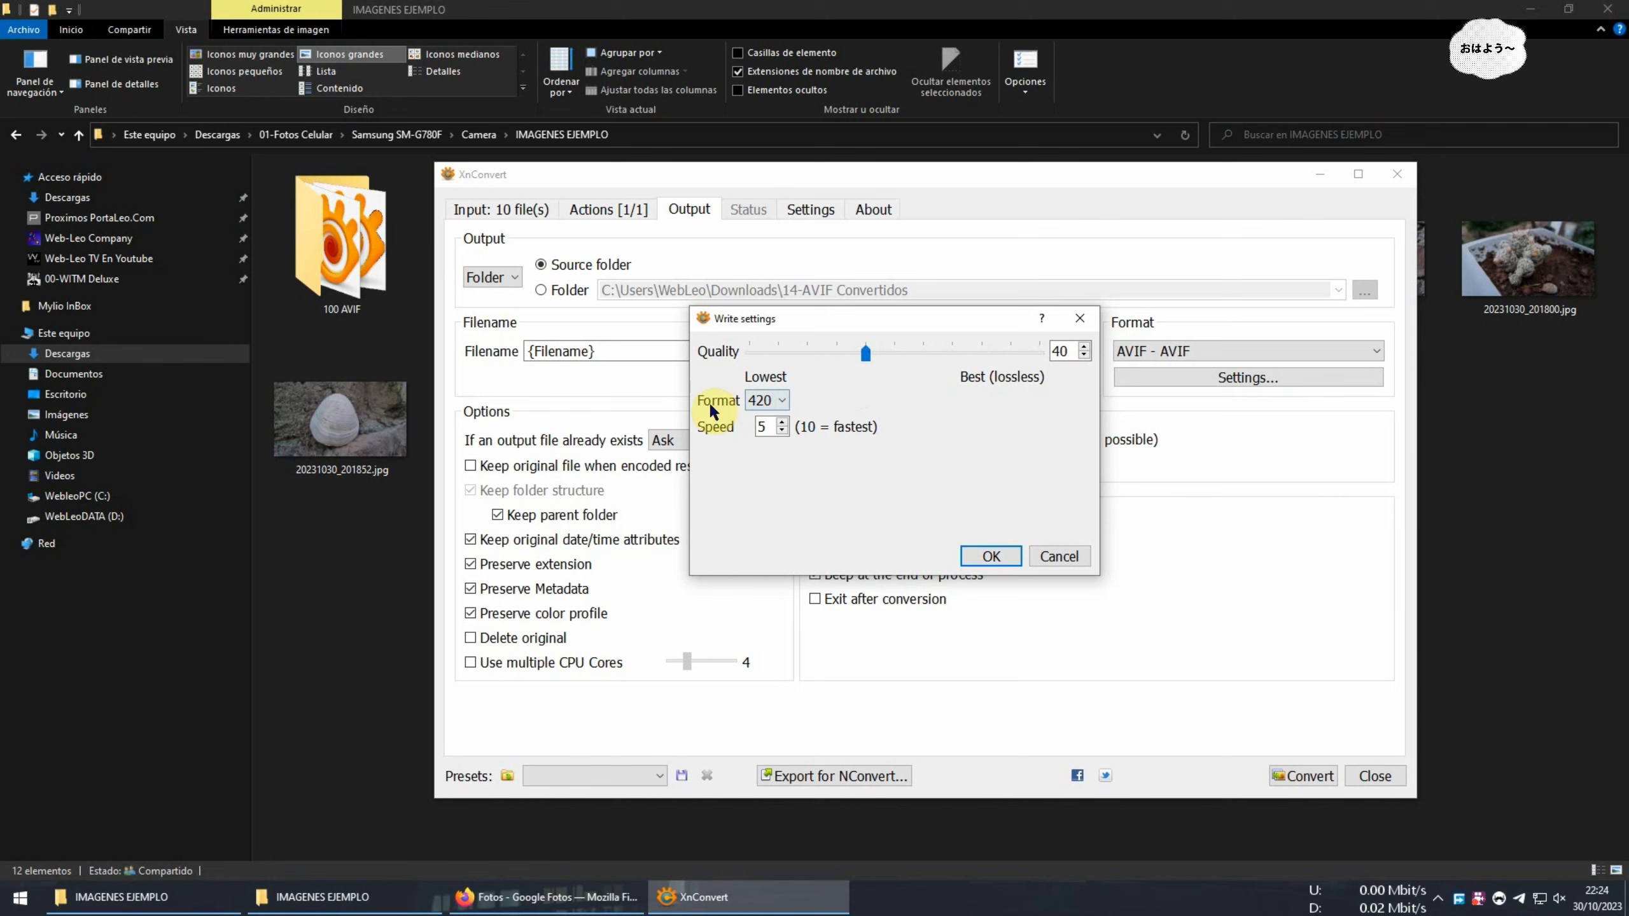
{"action": "left_click", "coordinate": [777, 404]}
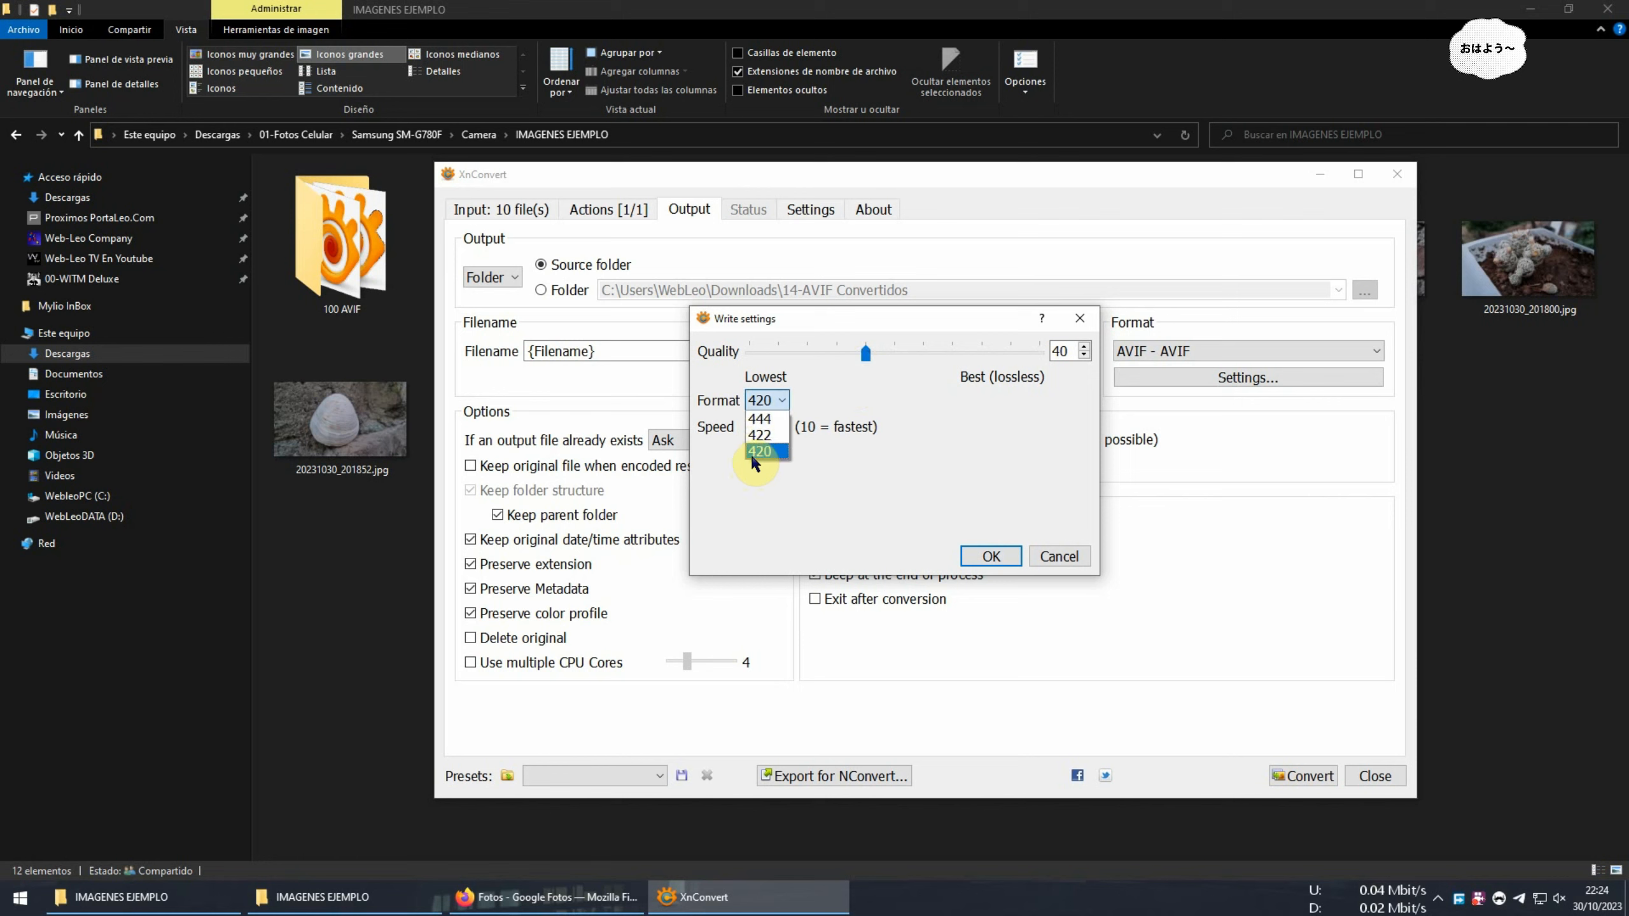
{"action": "left_click", "coordinate": [776, 453]}
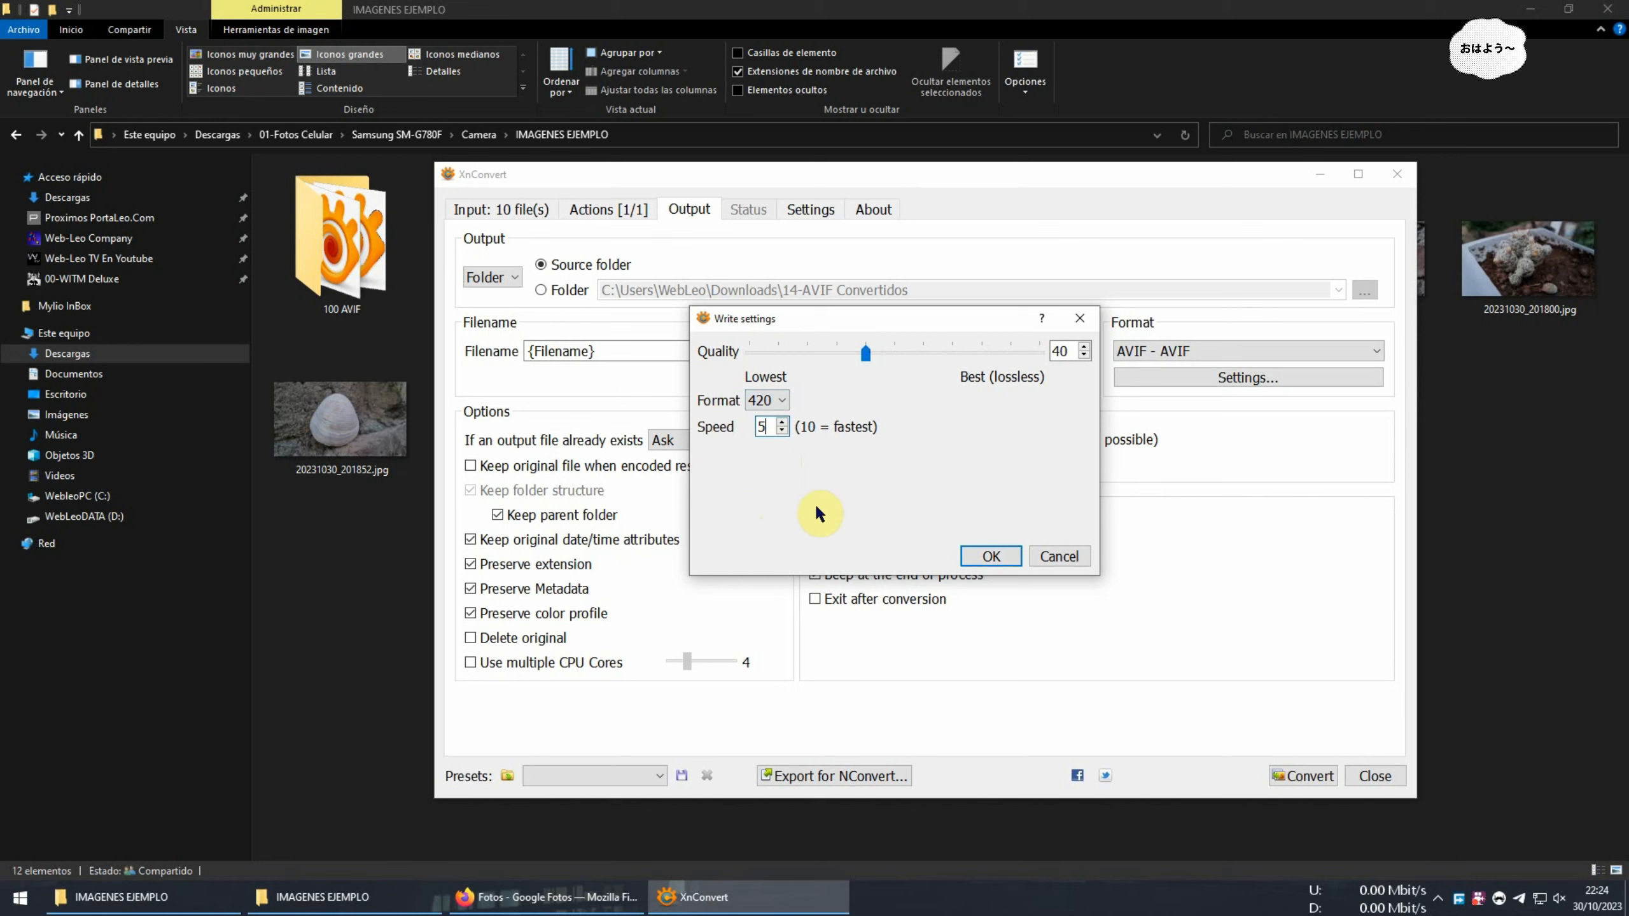
{"action": "left_click", "coordinate": [1004, 556]}
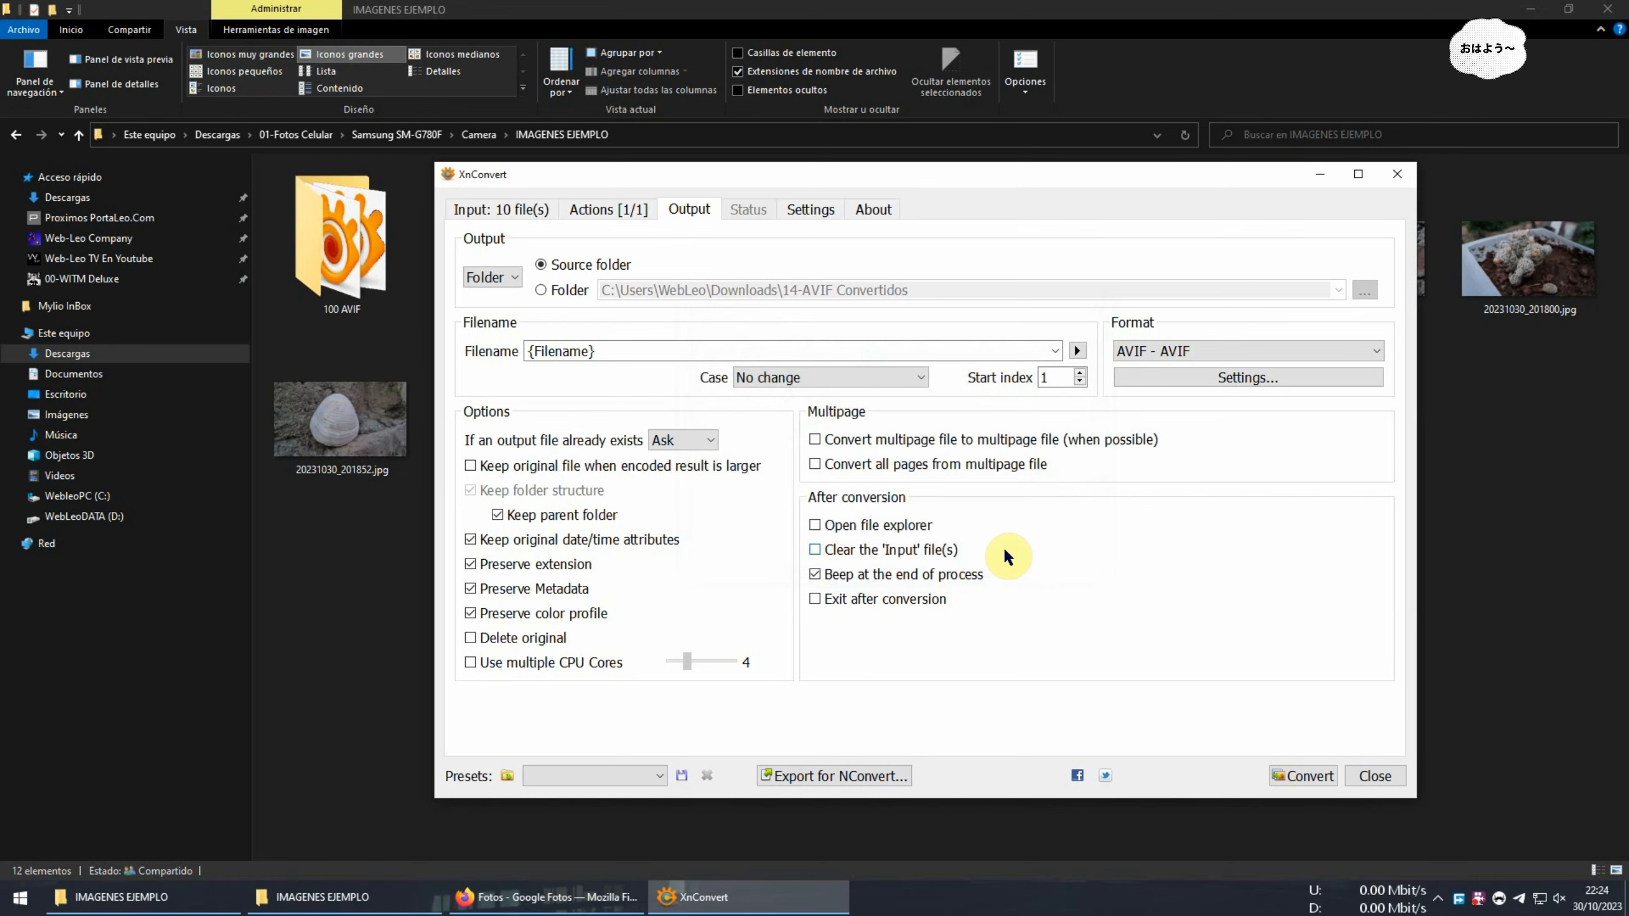
Check the source photos in the IMAGENES EJEMPLO folder, return to XnConvert, and convert the input photos to AVIF
{"action": "left_click", "coordinate": [1305, 778]}
{"action": "left_click", "coordinate": [1319, 174]}
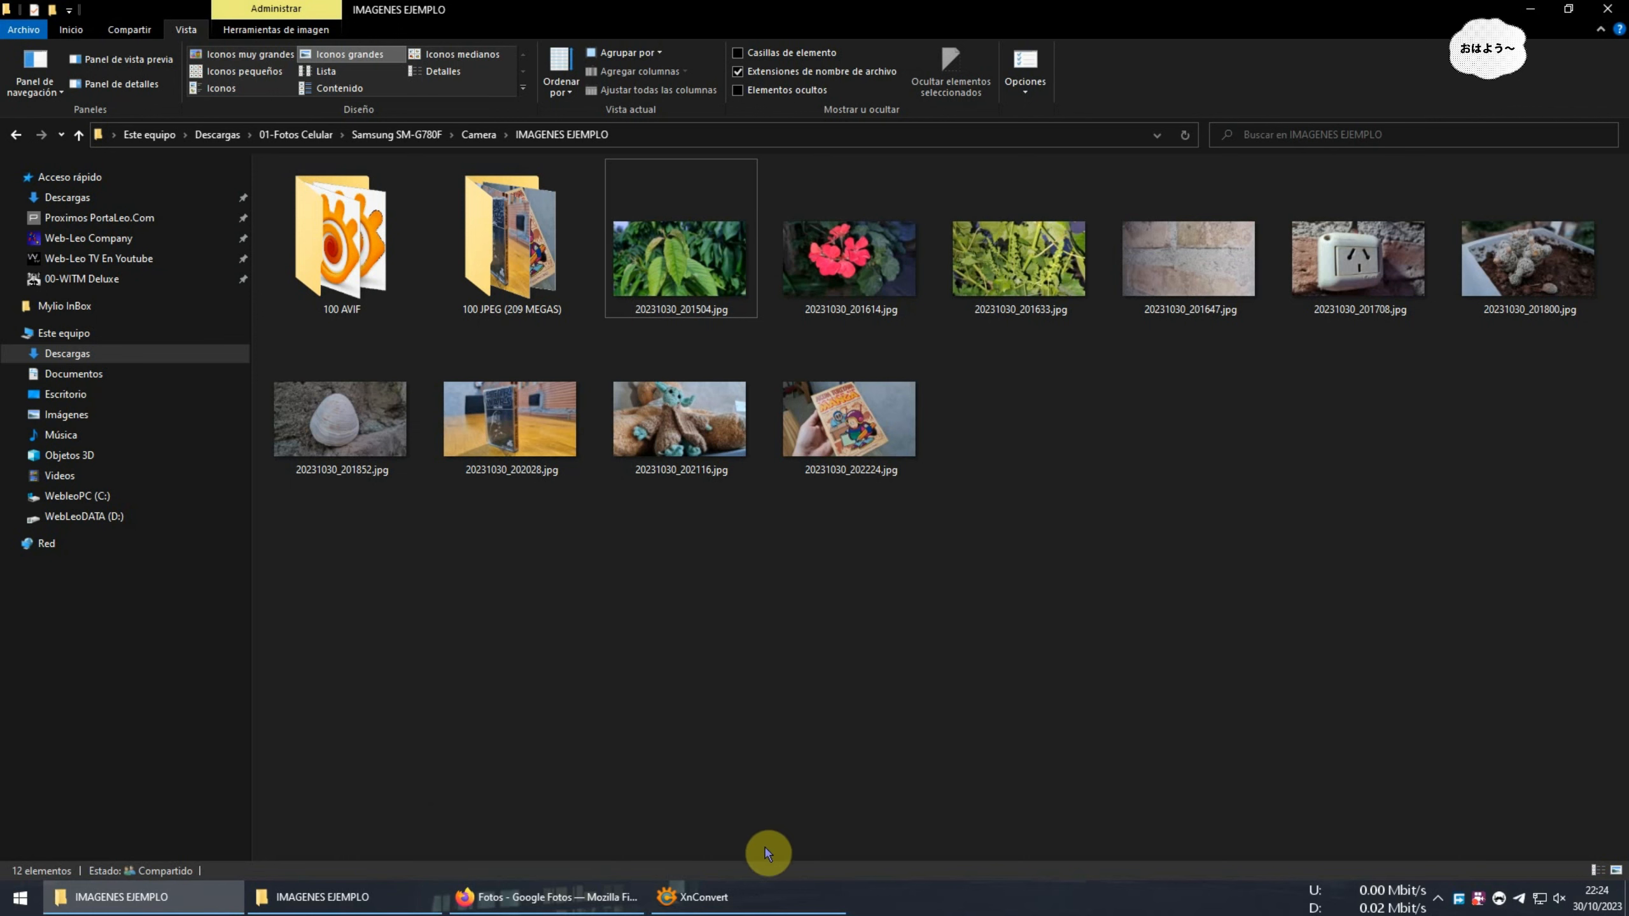
{"action": "left_click", "coordinate": [763, 895]}
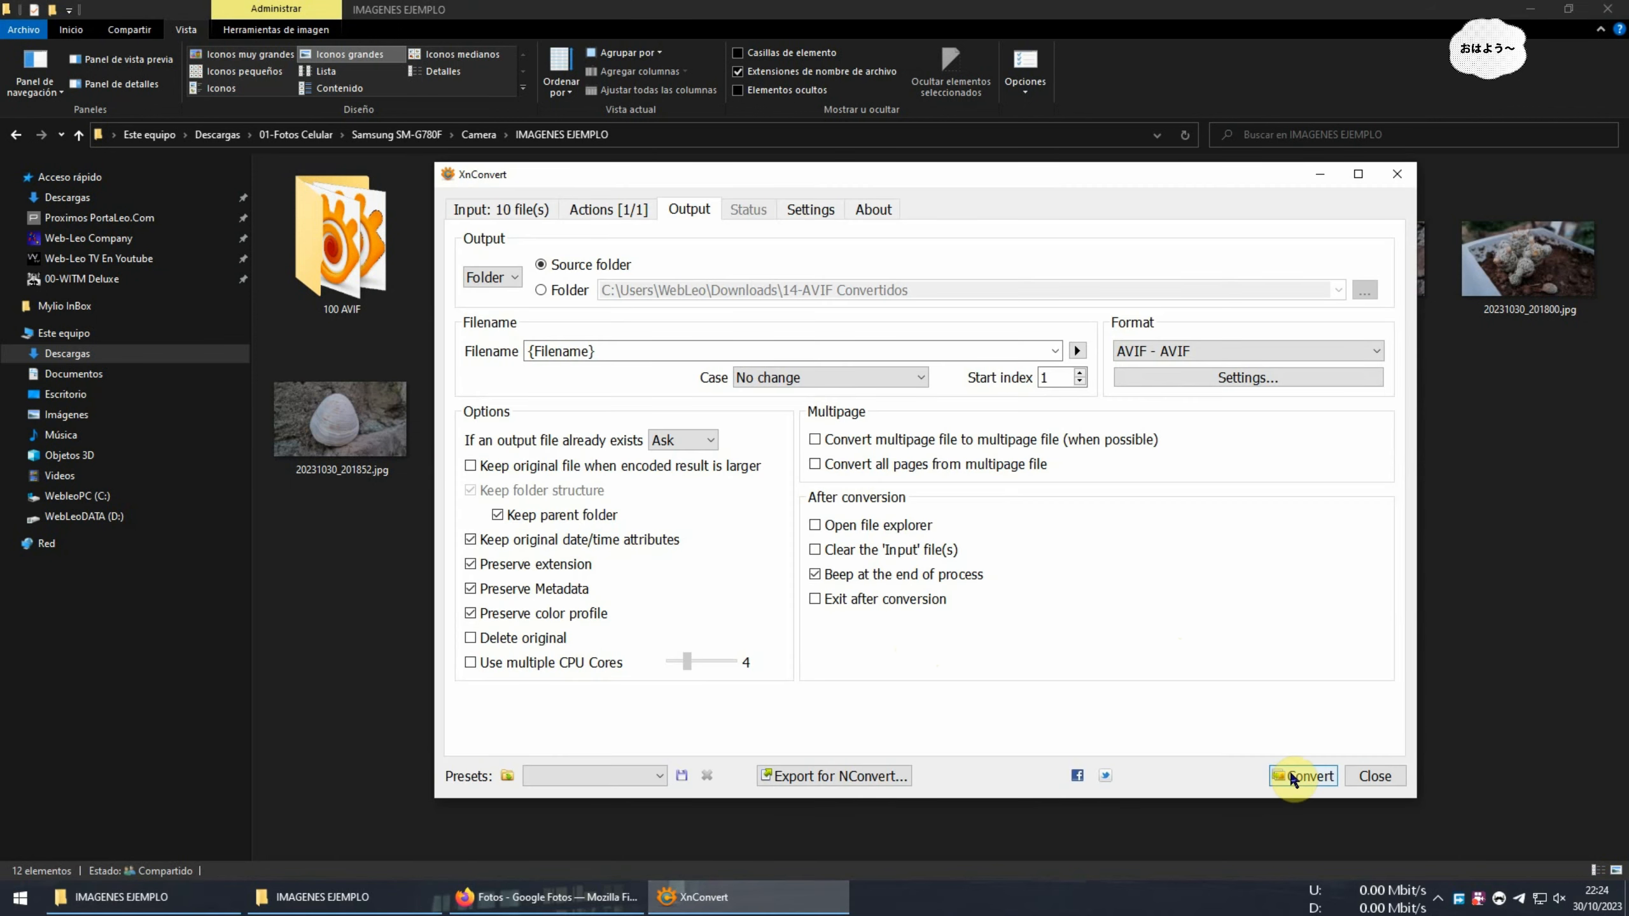
{"action": "left_click", "coordinate": [1292, 776]}
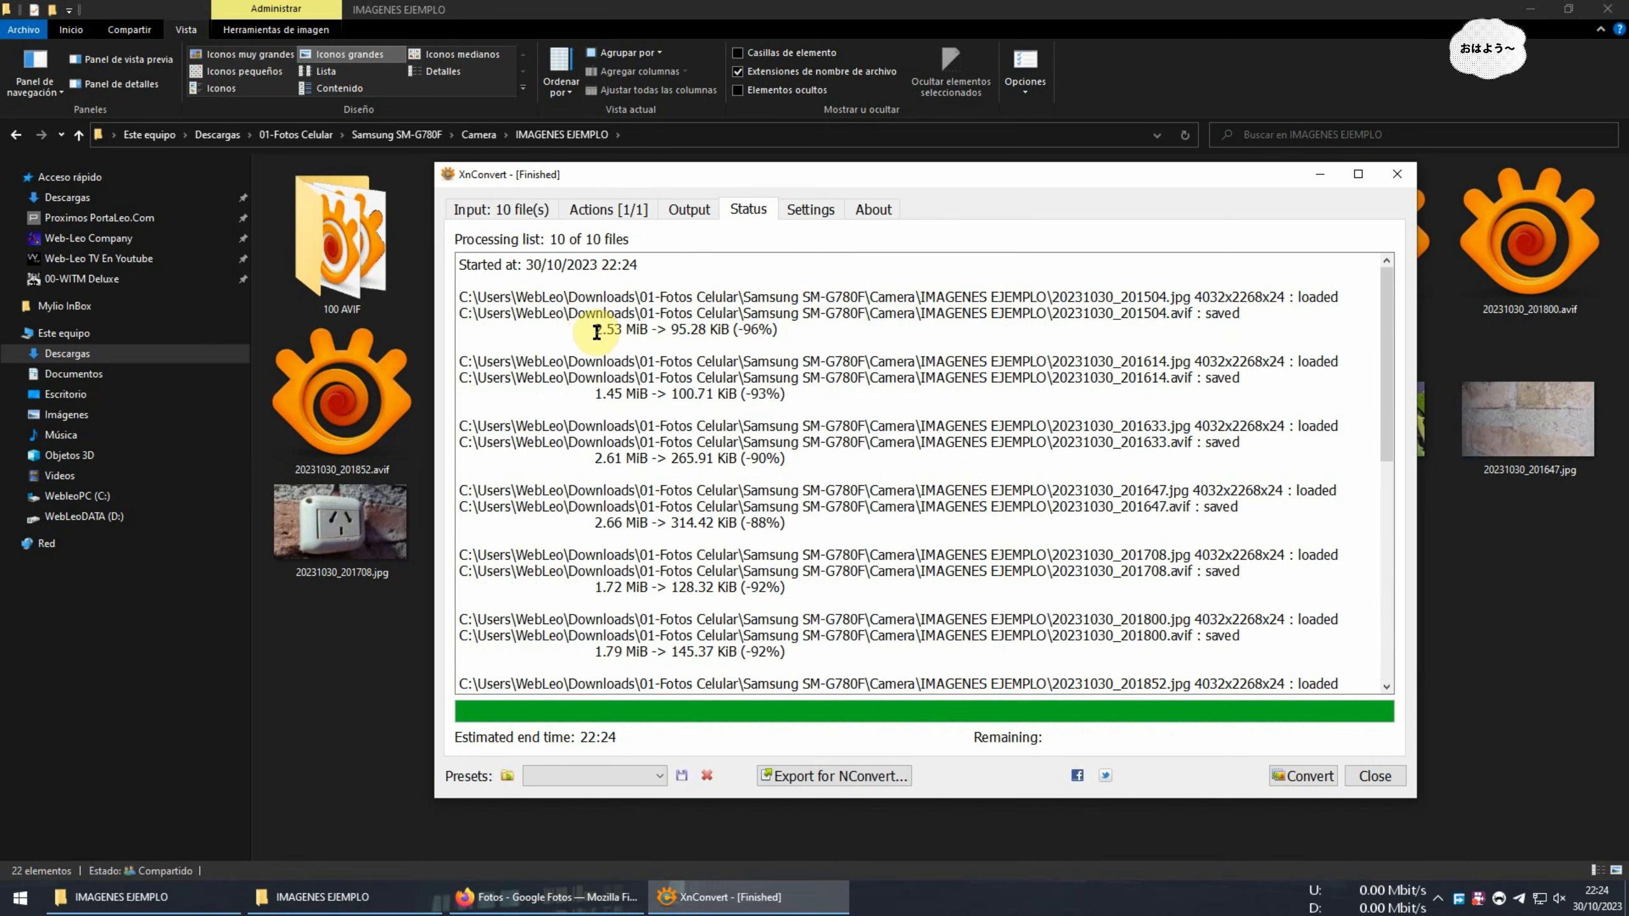
Examine the conversion log, comparing each photo's original size, AVIF size and percentage reduction
{"action": "left_click_drag", "start_coordinate": [597, 332], "coordinate": [625, 330]}
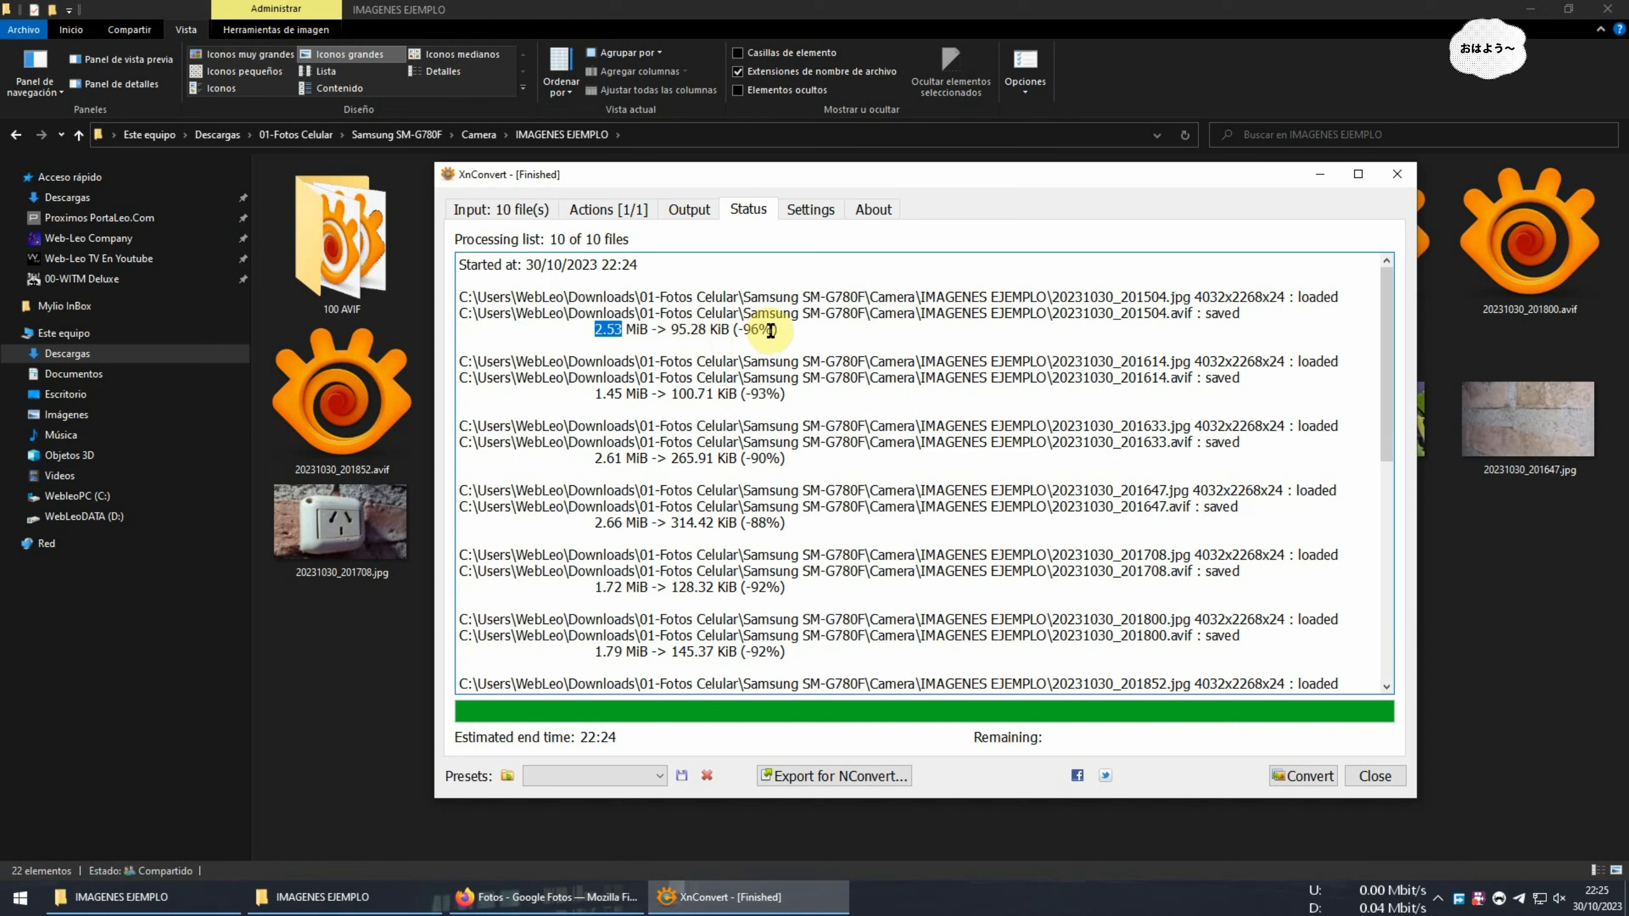
{"action": "left_click_drag", "start_coordinate": [771, 329], "coordinate": [740, 329]}
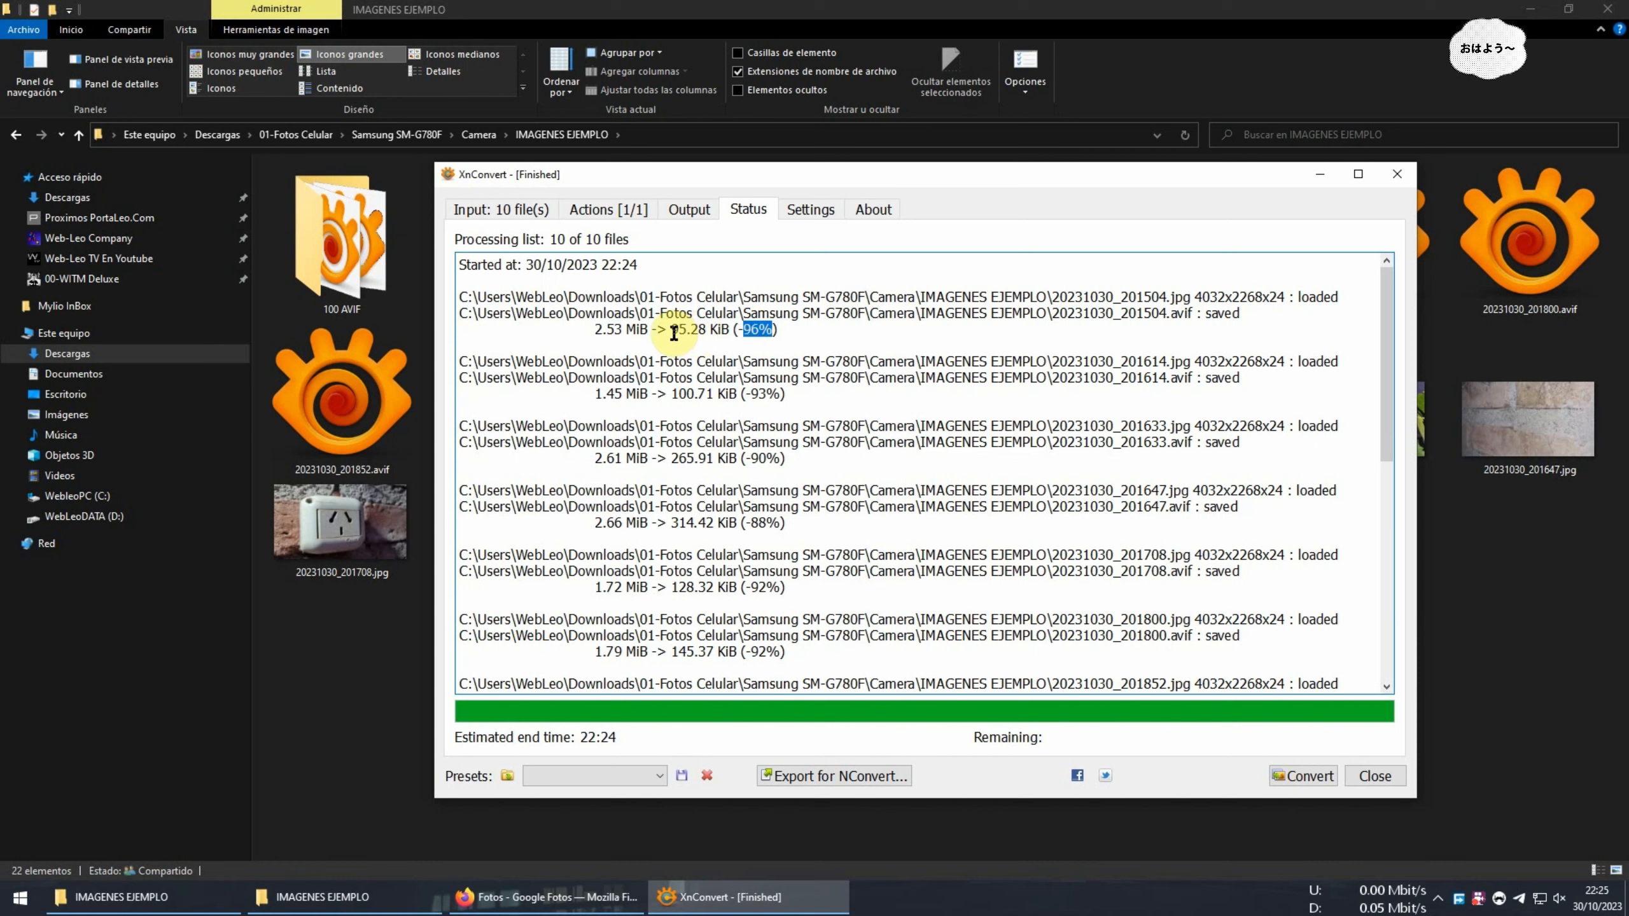
{"action": "left_click_drag", "start_coordinate": [674, 332], "coordinate": [707, 336]}
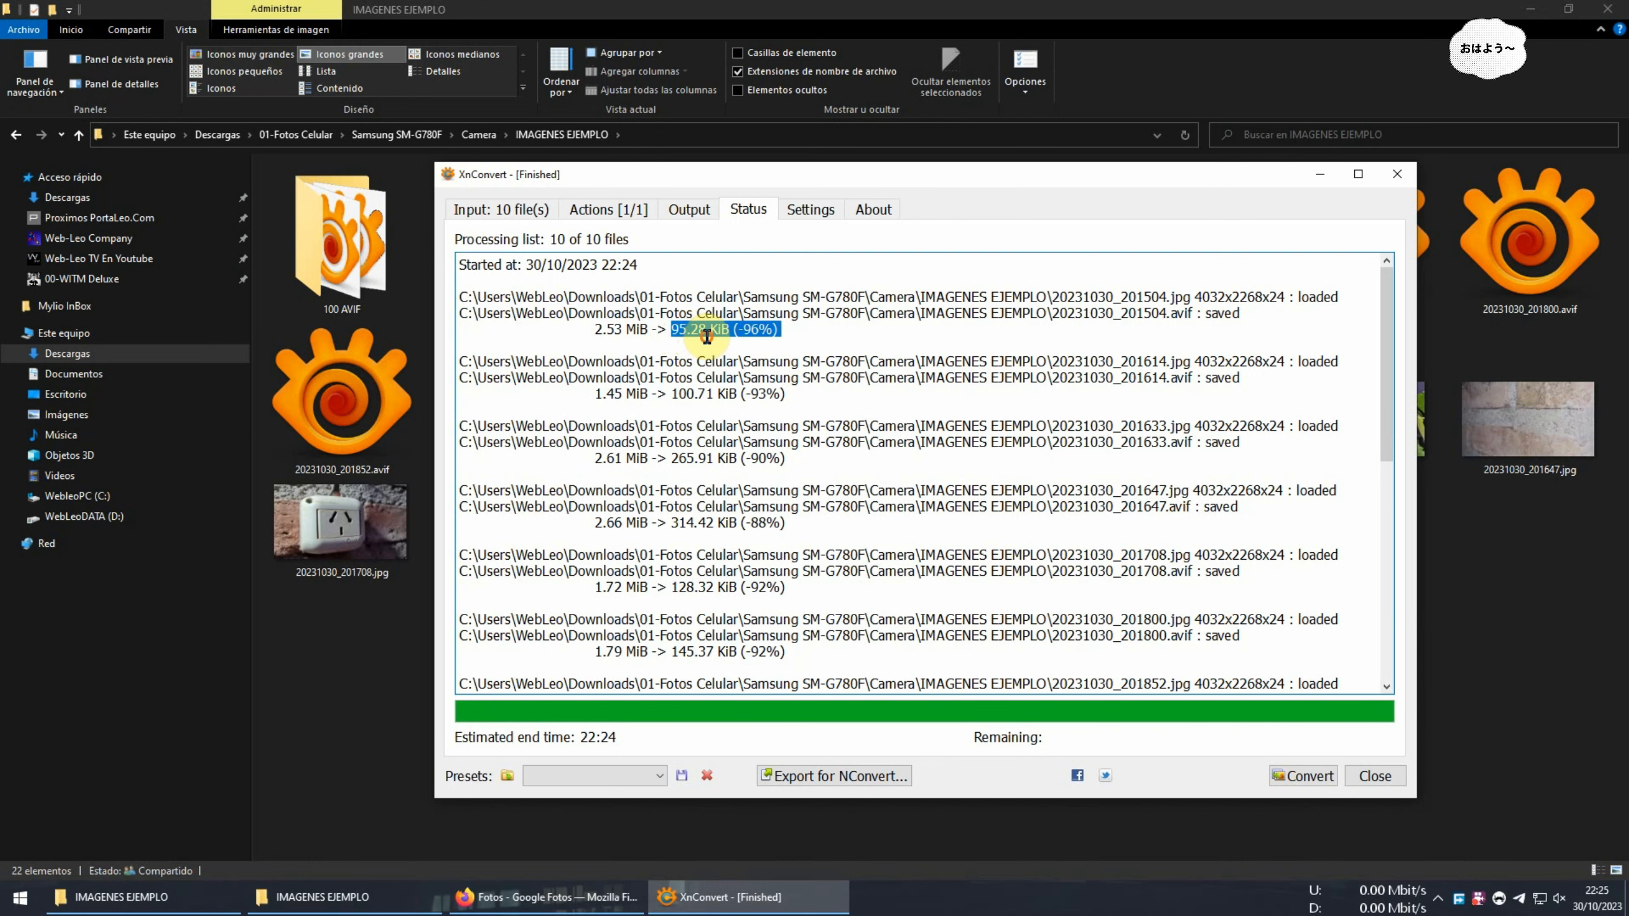
{"action": "left_click", "coordinate": [706, 330]}
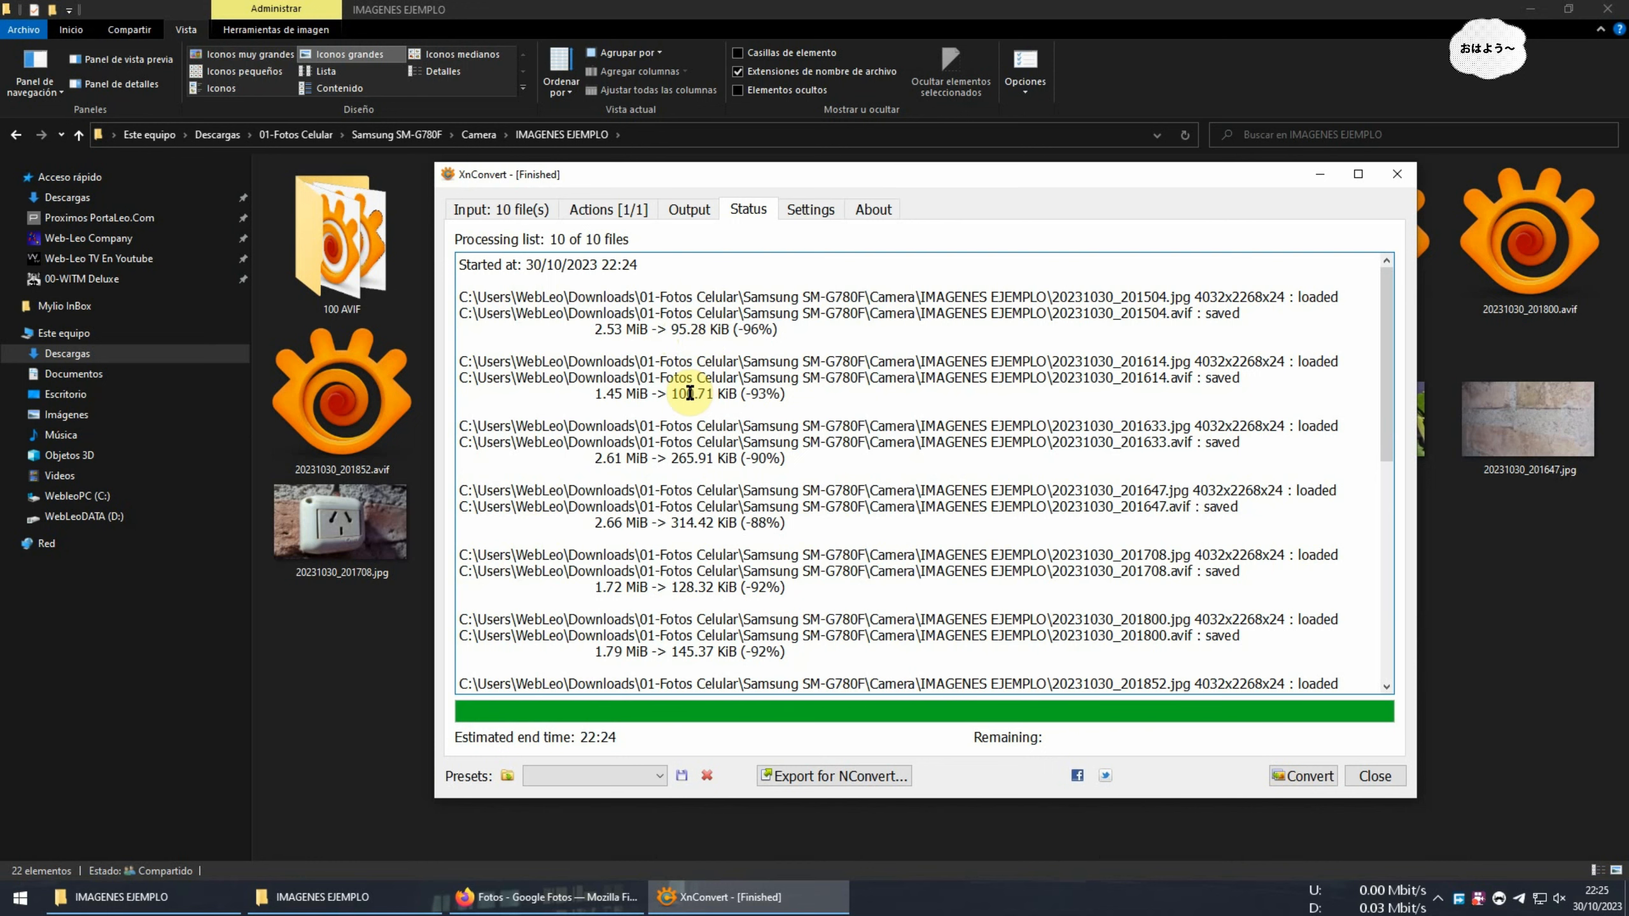
{"action": "scroll", "coordinate": [706, 546], "scroll_direction": "down", "scroll_amount": 5}
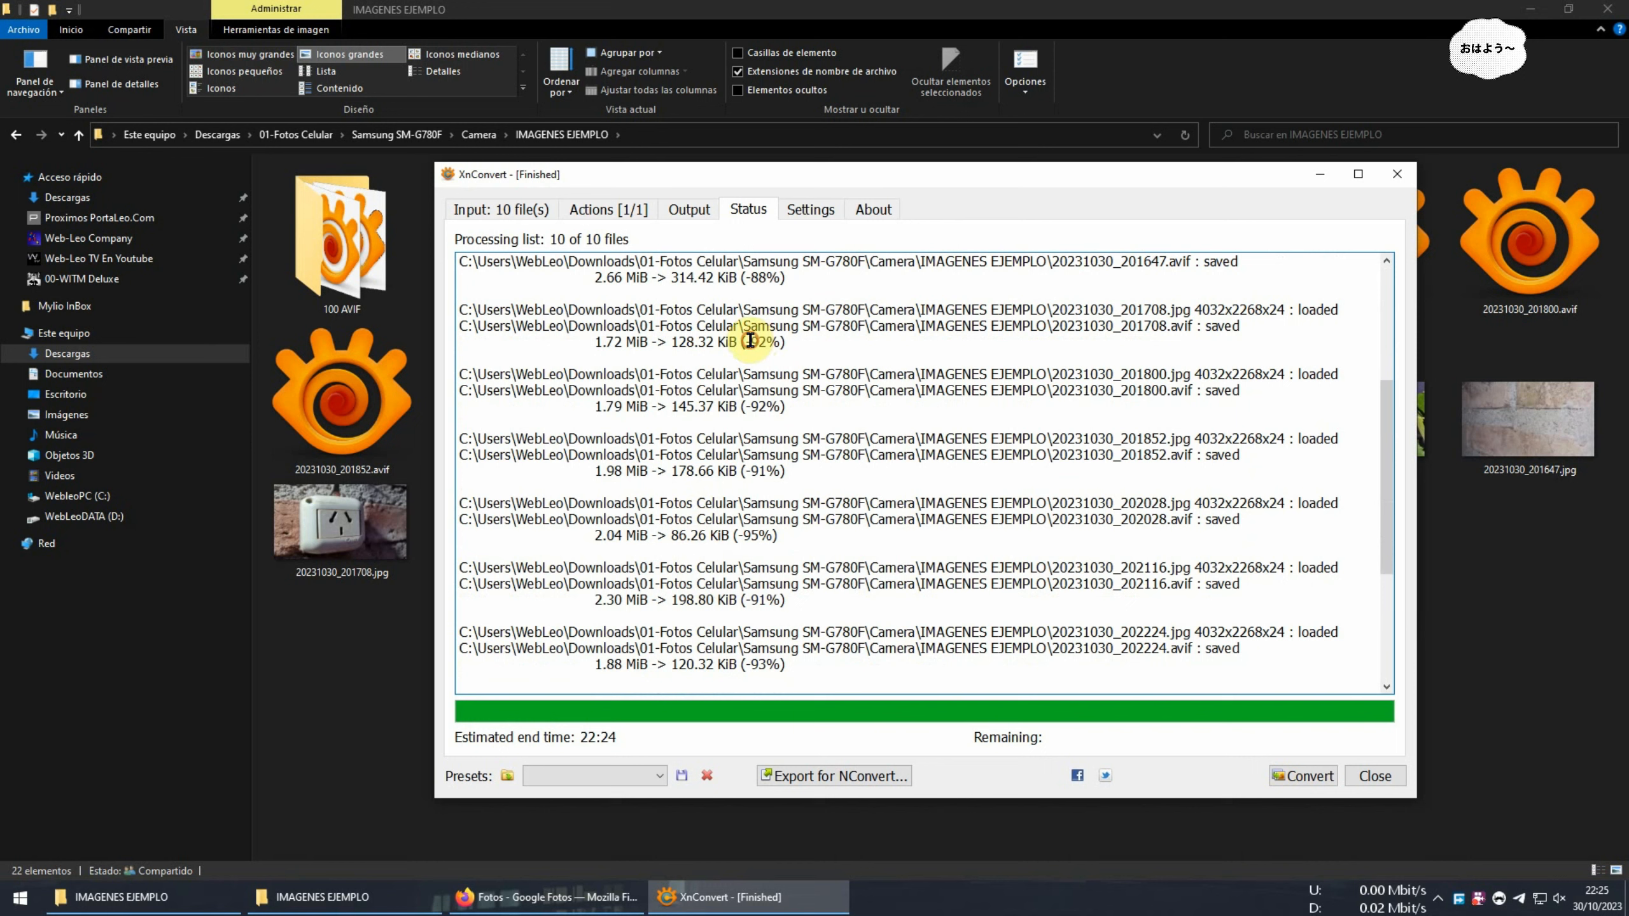
{"action": "left_click_drag", "start_coordinate": [749, 341], "coordinate": [780, 339]}
{"action": "left_click_drag", "start_coordinate": [751, 471], "coordinate": [784, 471]}
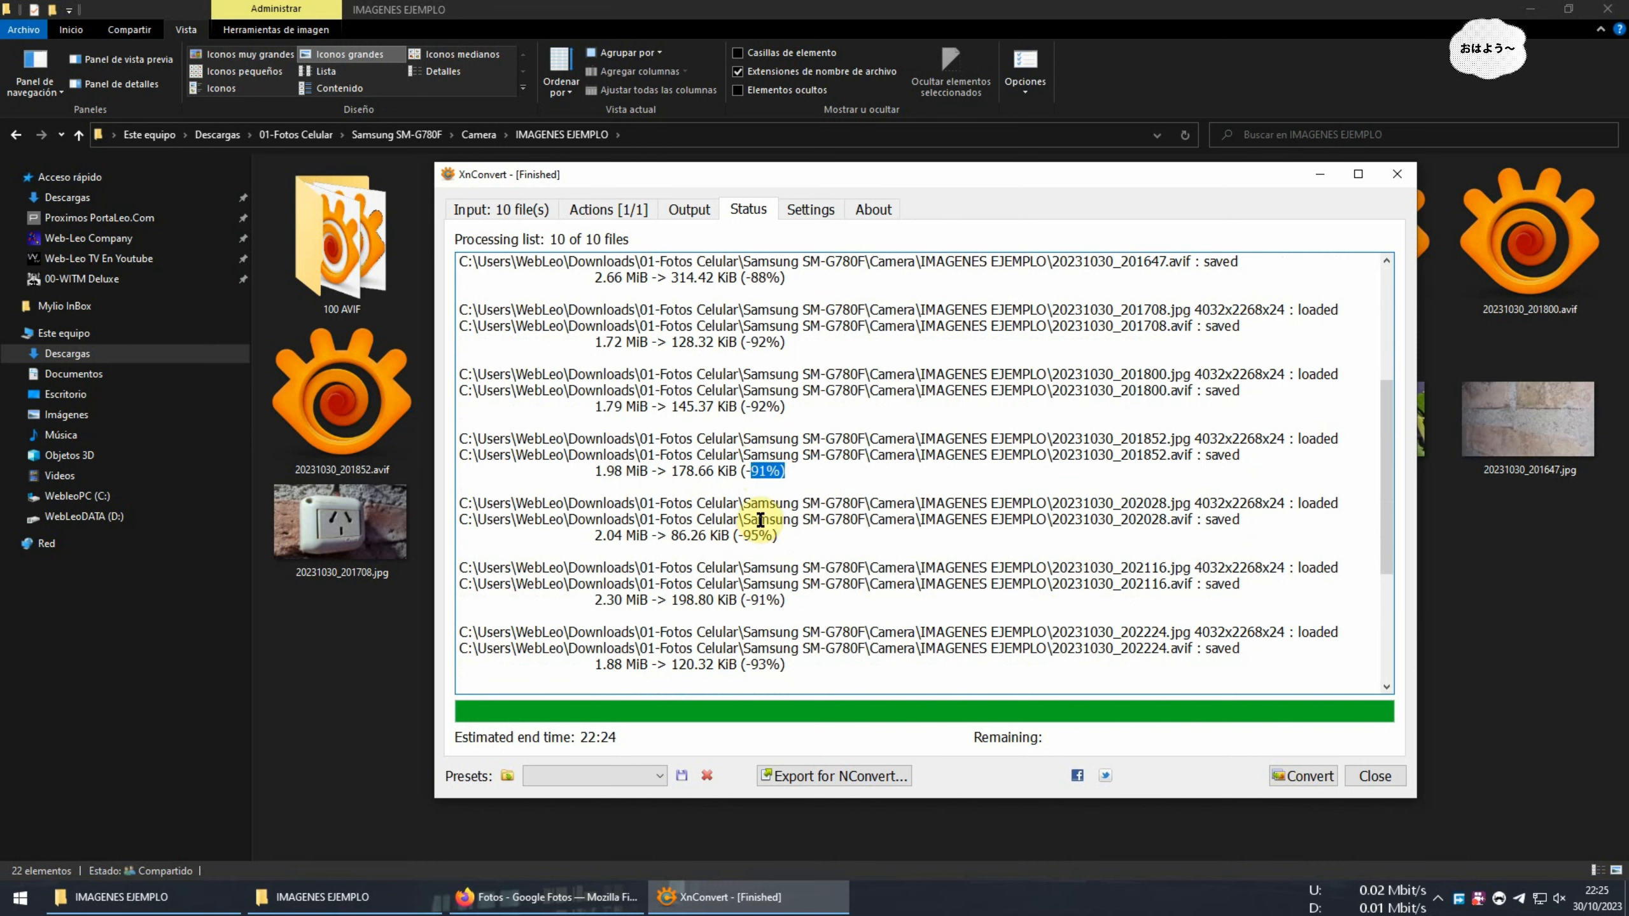
{"action": "scroll", "coordinate": [761, 515], "scroll_direction": "up", "scroll_amount": 5}
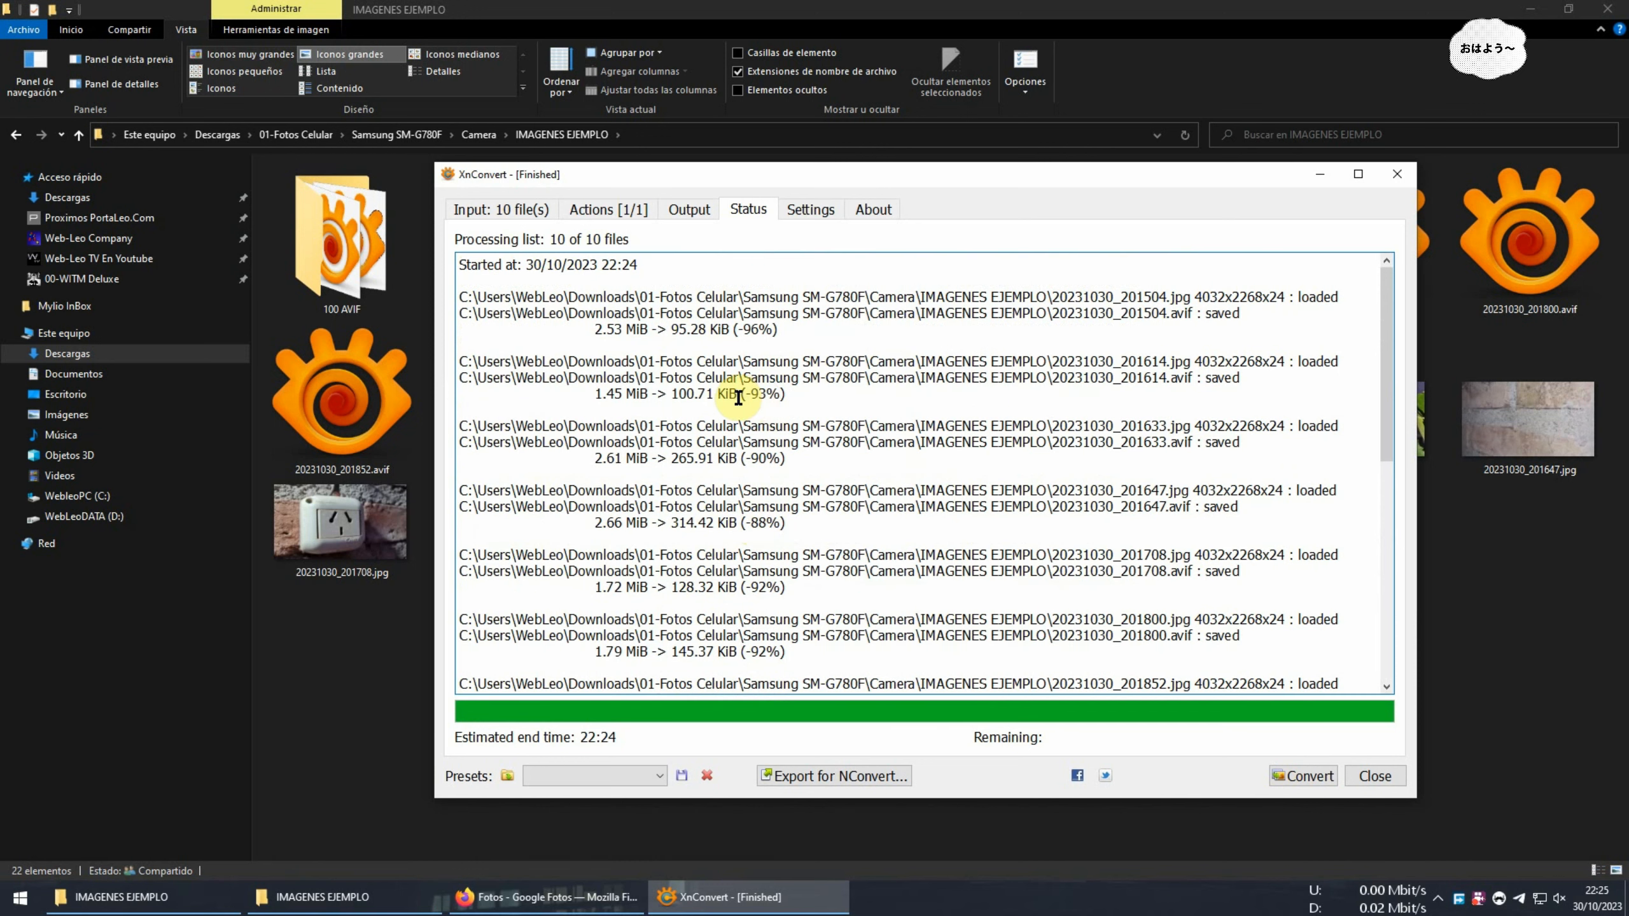
Review the Resize action and the input photos, and minimize XnConvert to view the converted AVIF files in File Explorer
{"action": "left_click", "coordinate": [602, 210]}
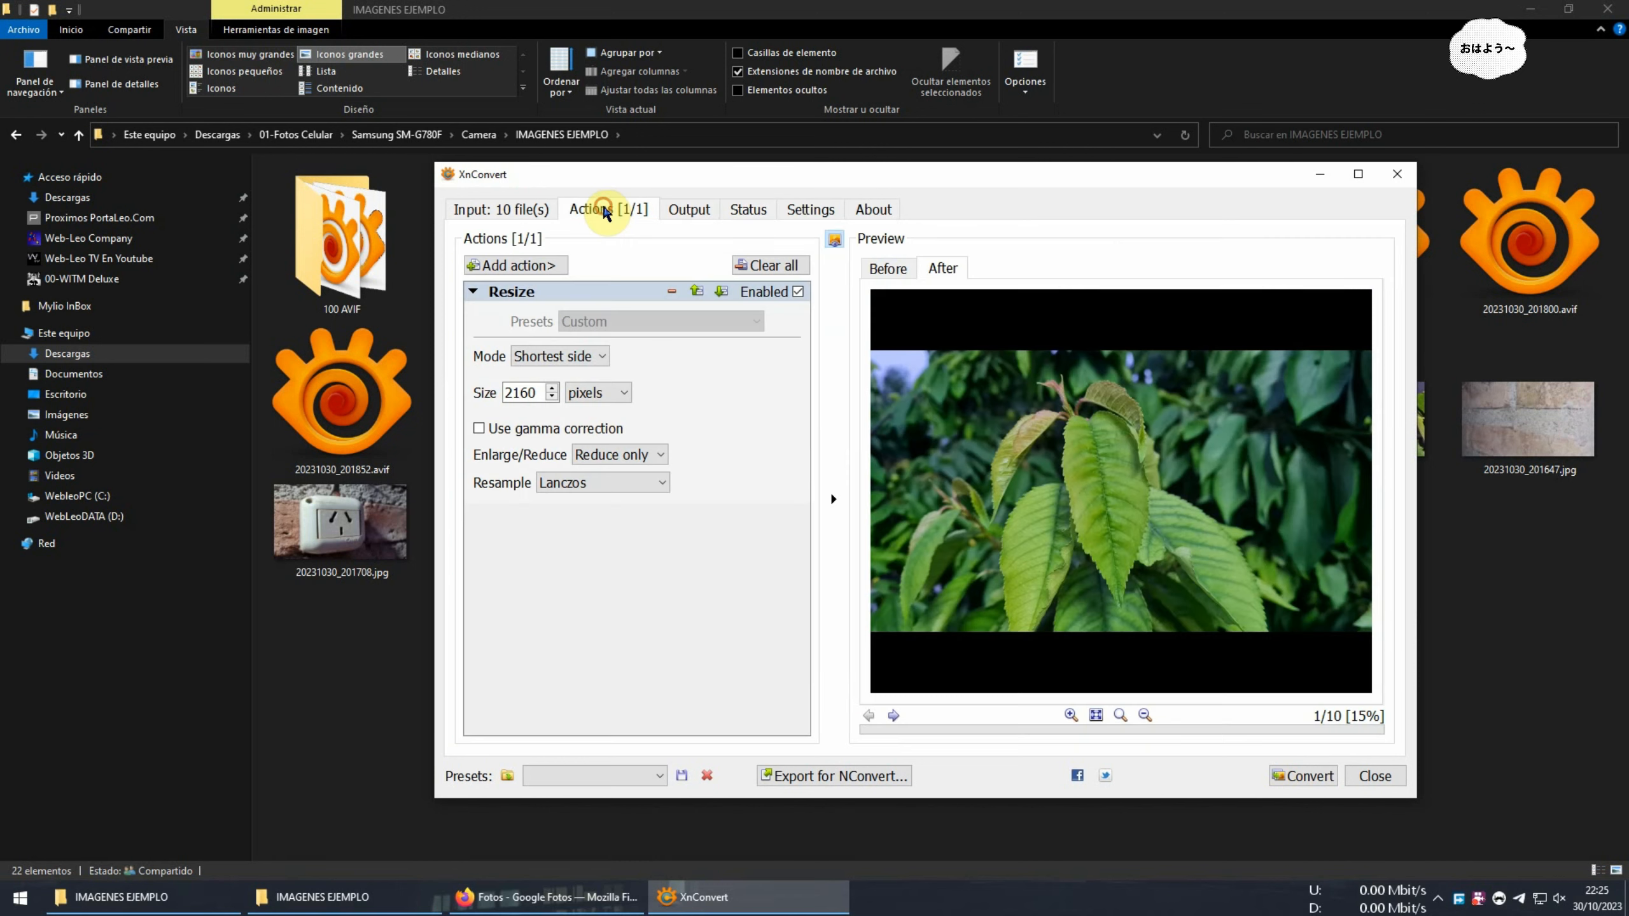
{"action": "left_click", "coordinate": [516, 210]}
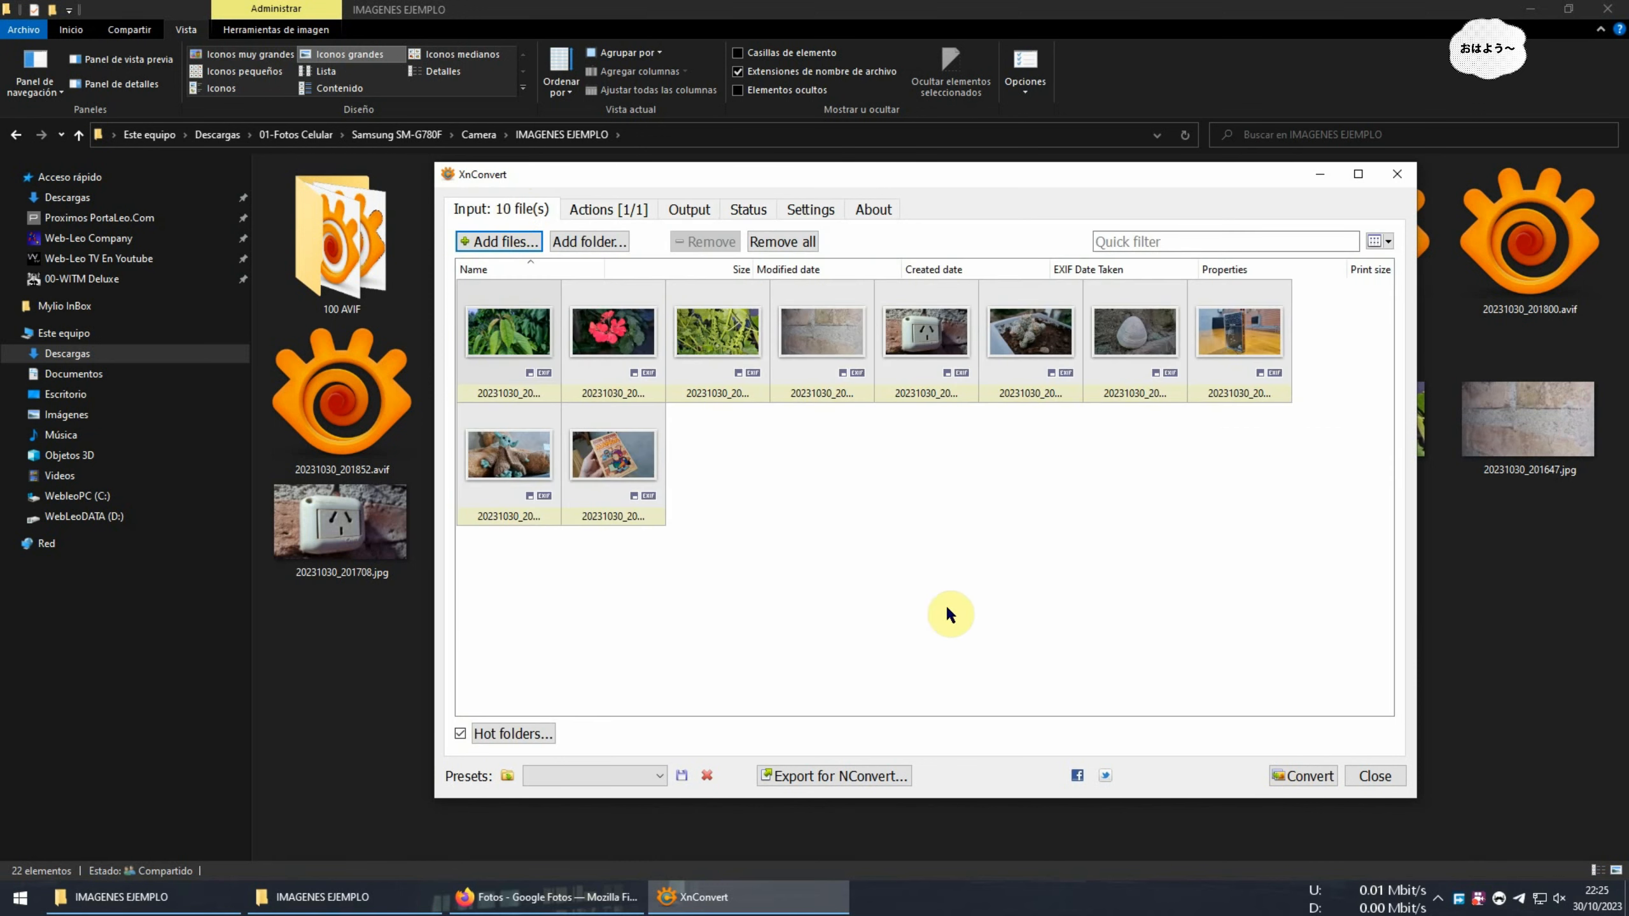
{"action": "left_click", "coordinate": [1319, 174]}
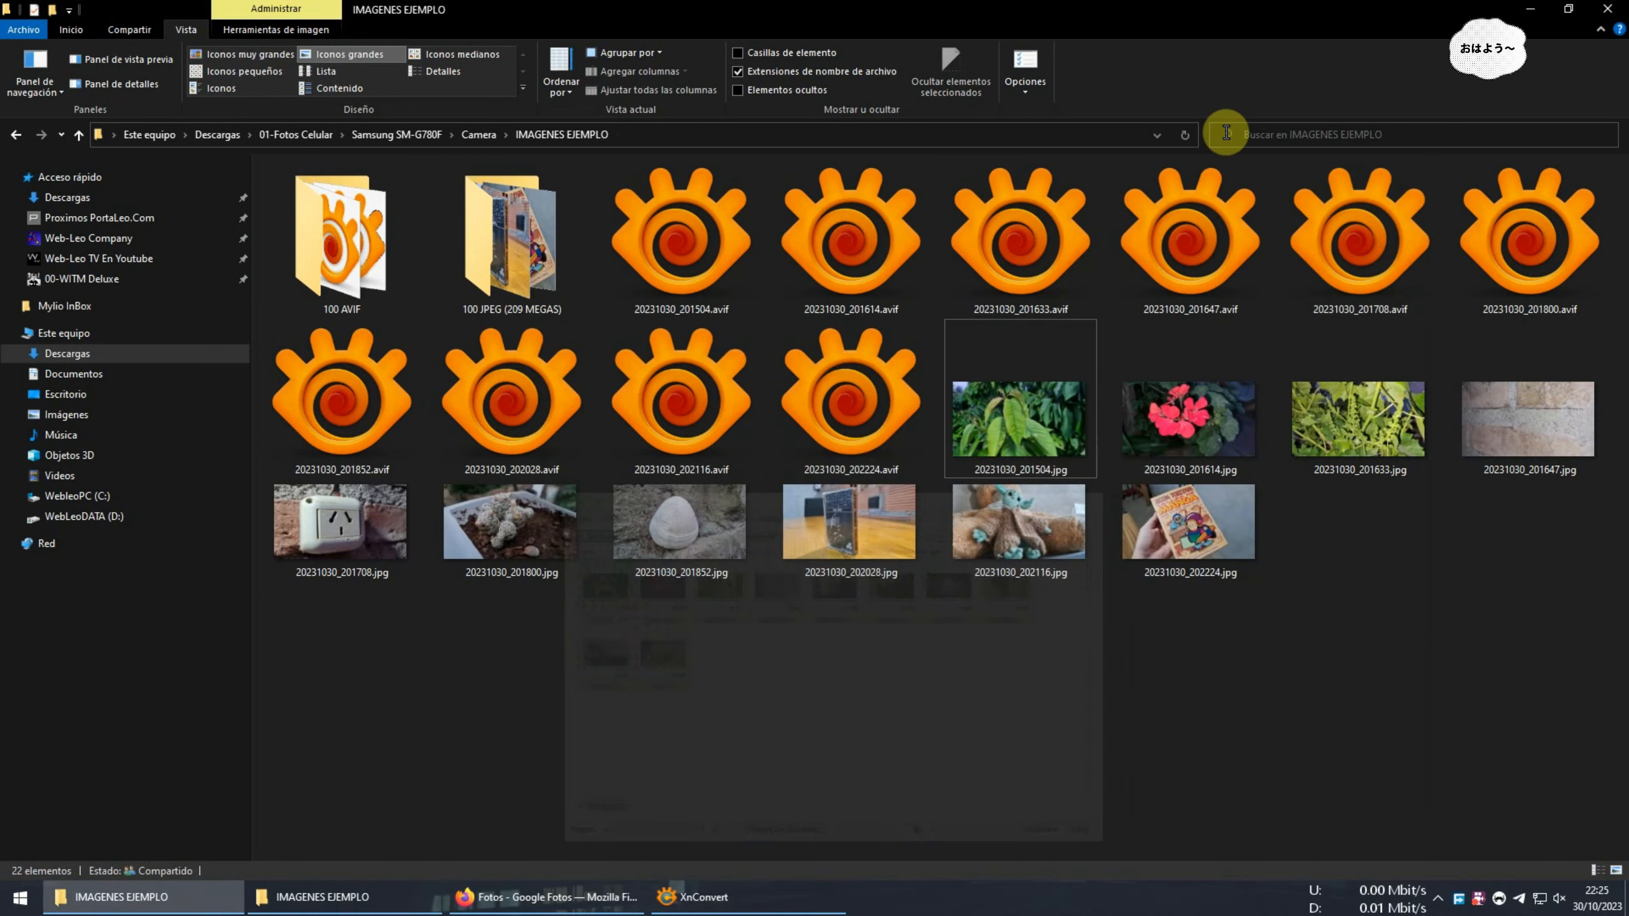
{"action": "left_click", "coordinate": [902, 744]}
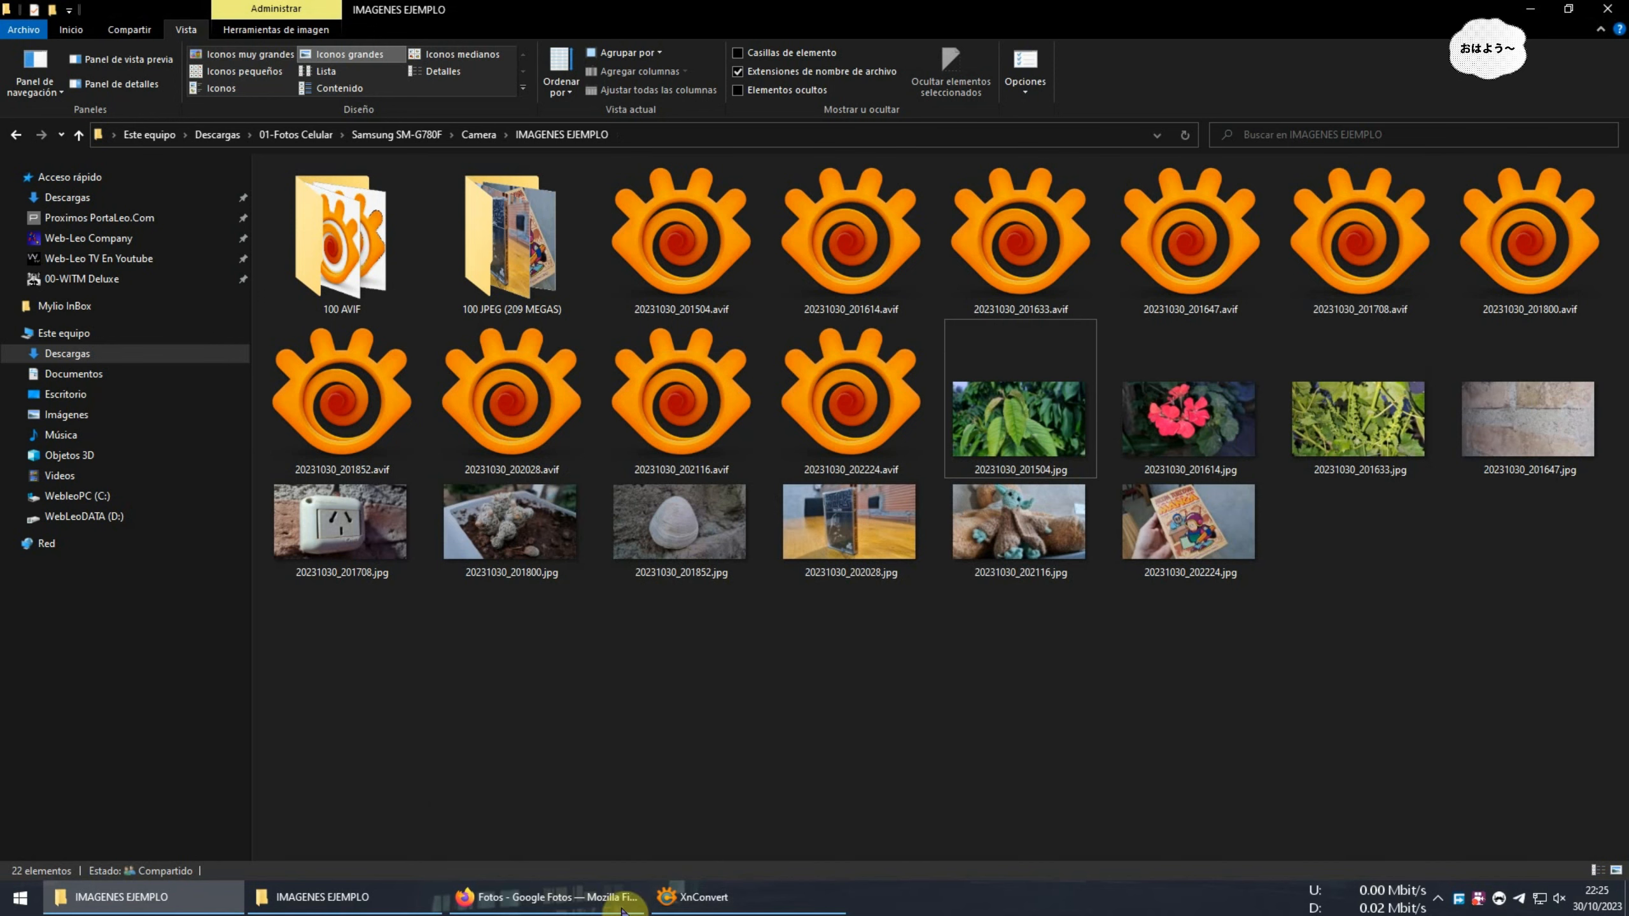
Switch to Firefox and view the heading of the XnView MP product page
{"action": "left_click", "coordinate": [468, 897]}
{"action": "left_click", "coordinate": [289, 9]}
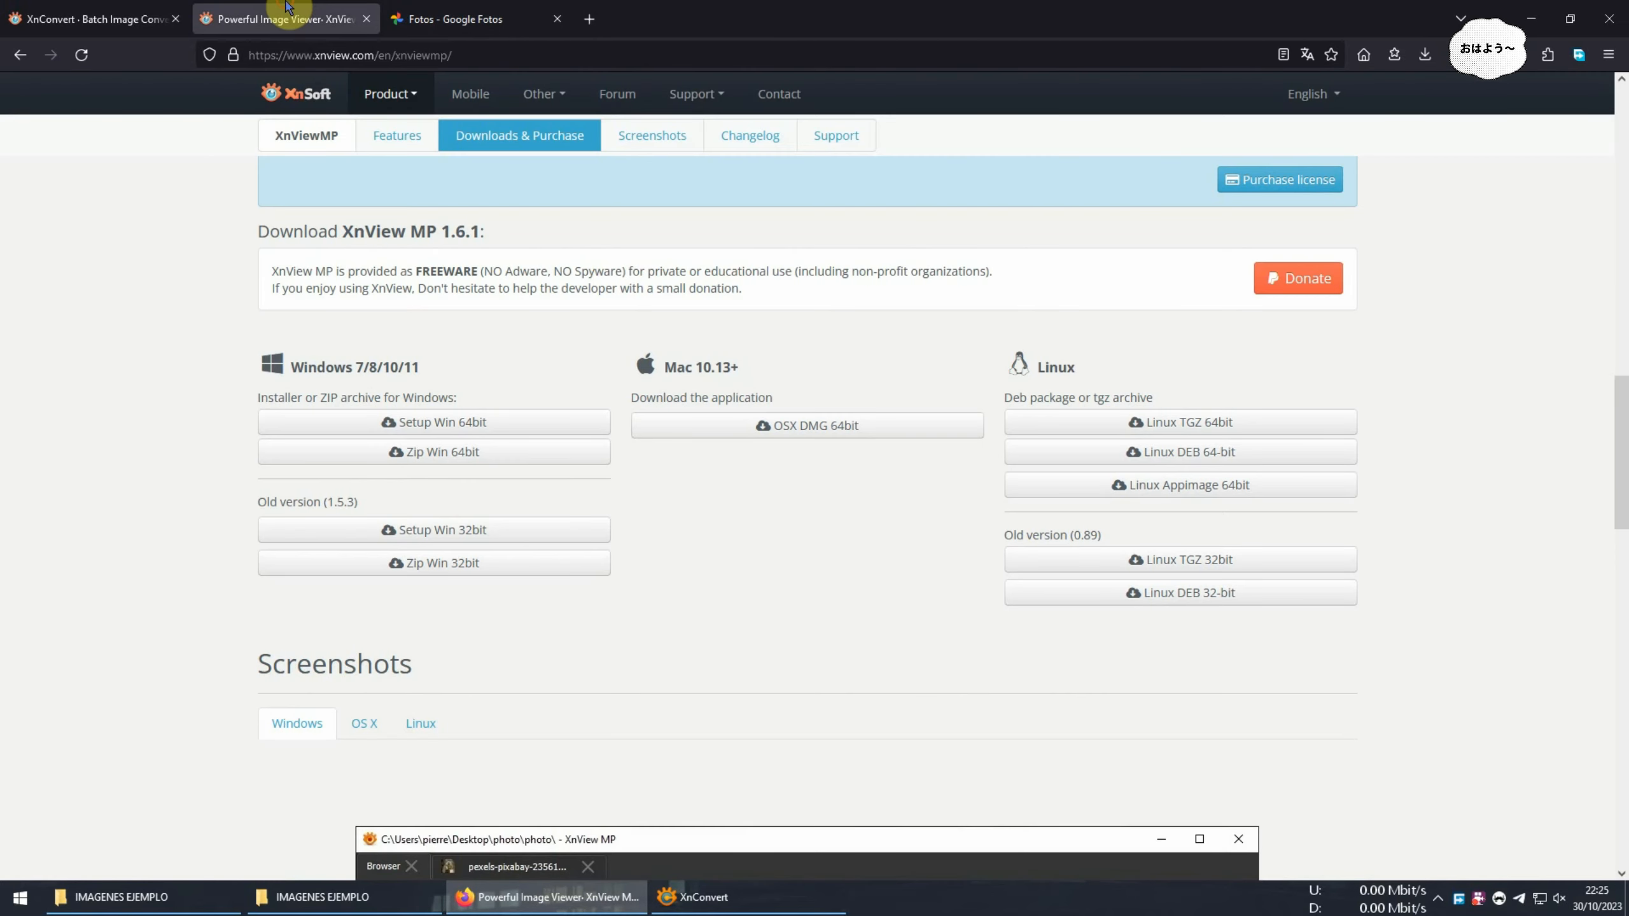
{"action": "scroll", "coordinate": [156, 367], "scroll_direction": "up", "scroll_amount": 6}
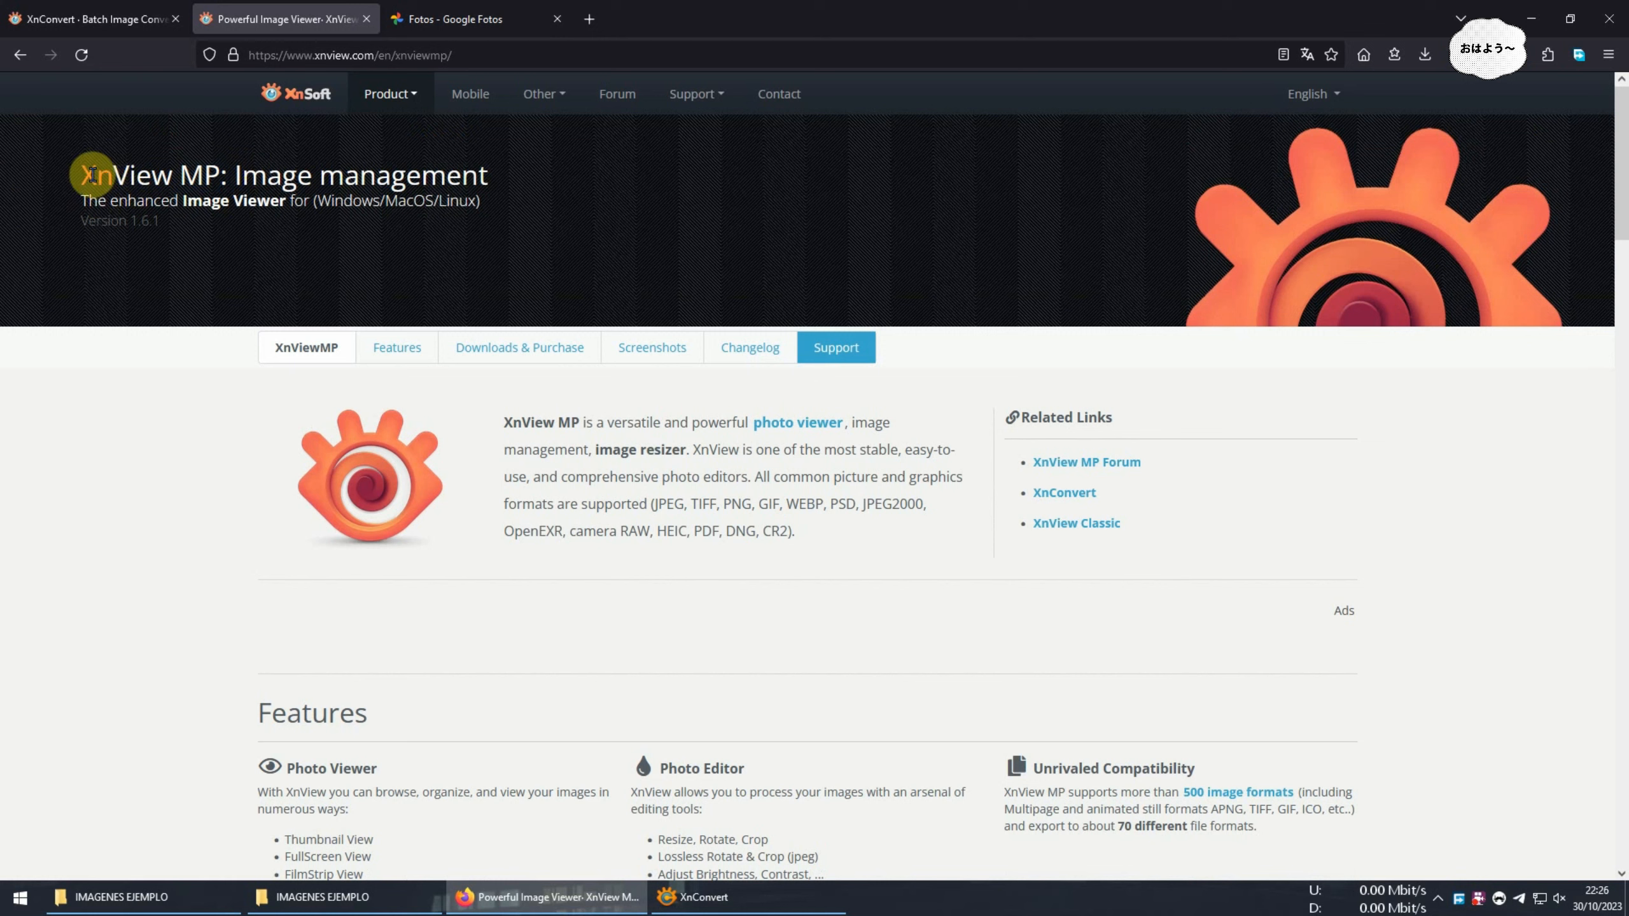
{"action": "left_click_drag", "start_coordinate": [82, 171], "coordinate": [222, 172]}
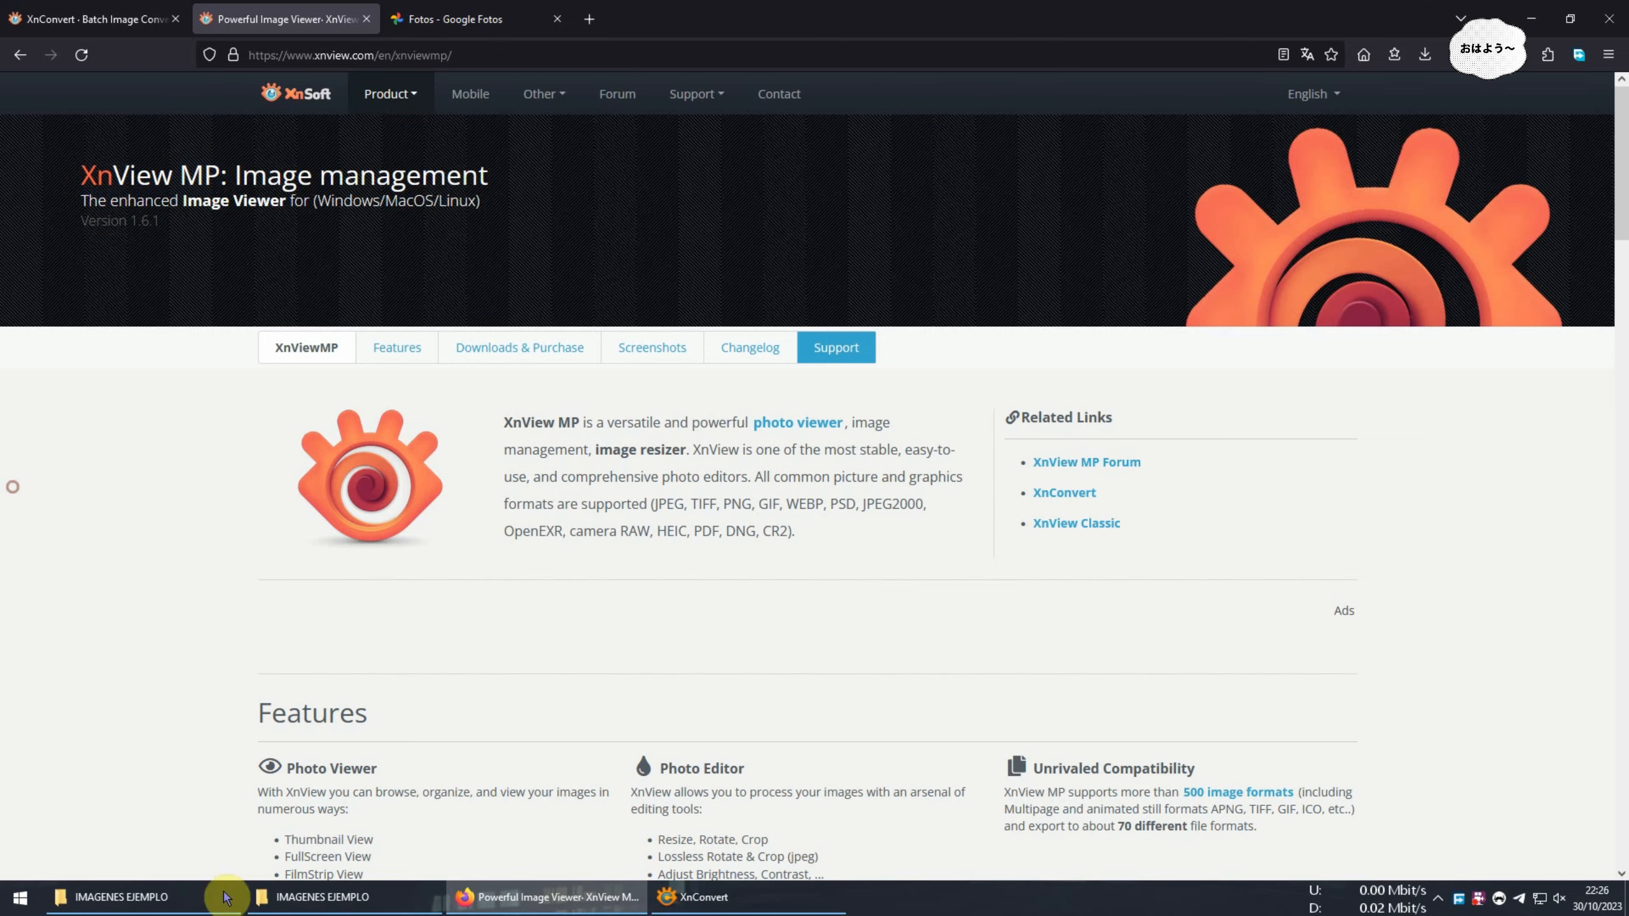
Return to the IMAGENES EJEMPLO folder in File Explorer and inspect several of the converted AVIF files
{"action": "left_click", "coordinate": [316, 901]}
{"action": "left_click", "coordinate": [206, 902]}
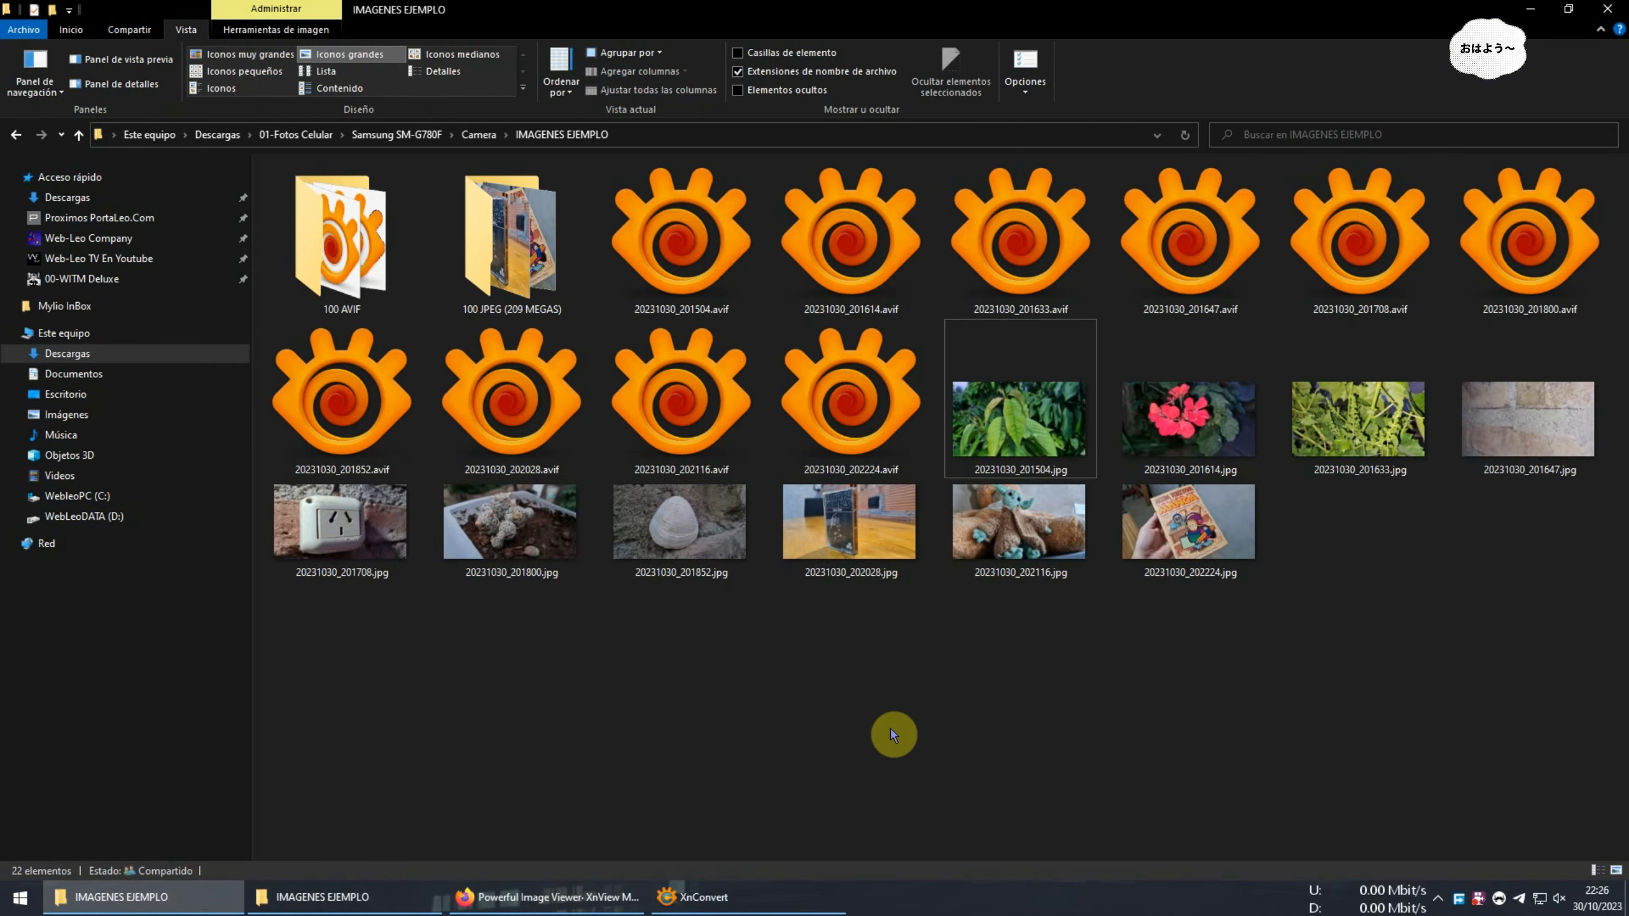
{"action": "left_click", "coordinate": [738, 897]}
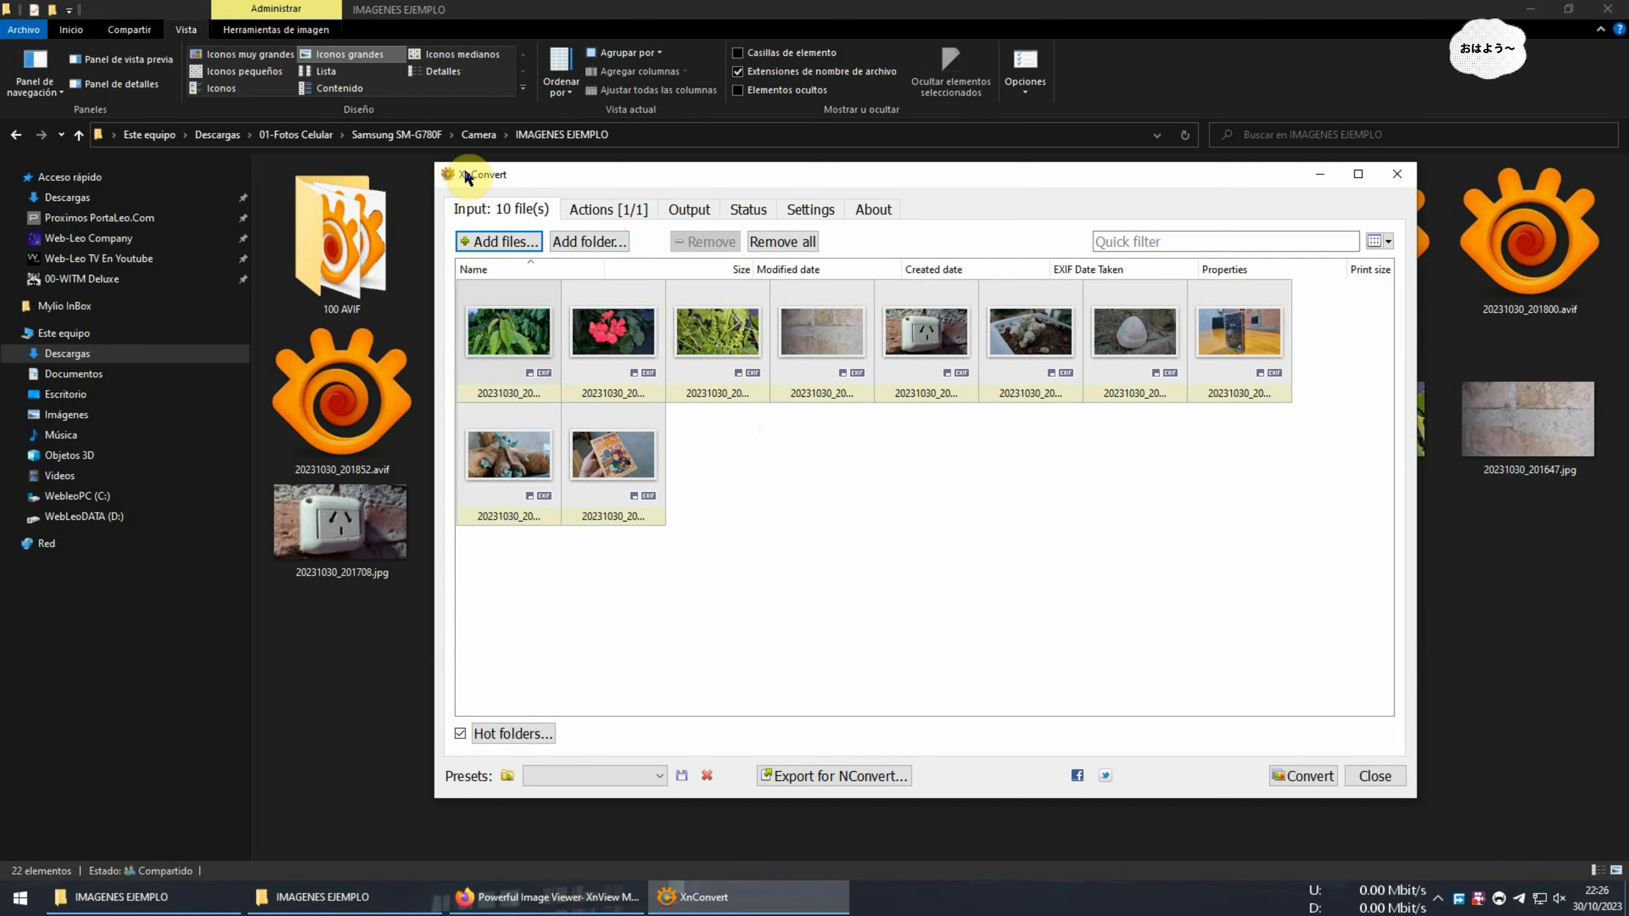
{"action": "left_click", "coordinate": [410, 595]}
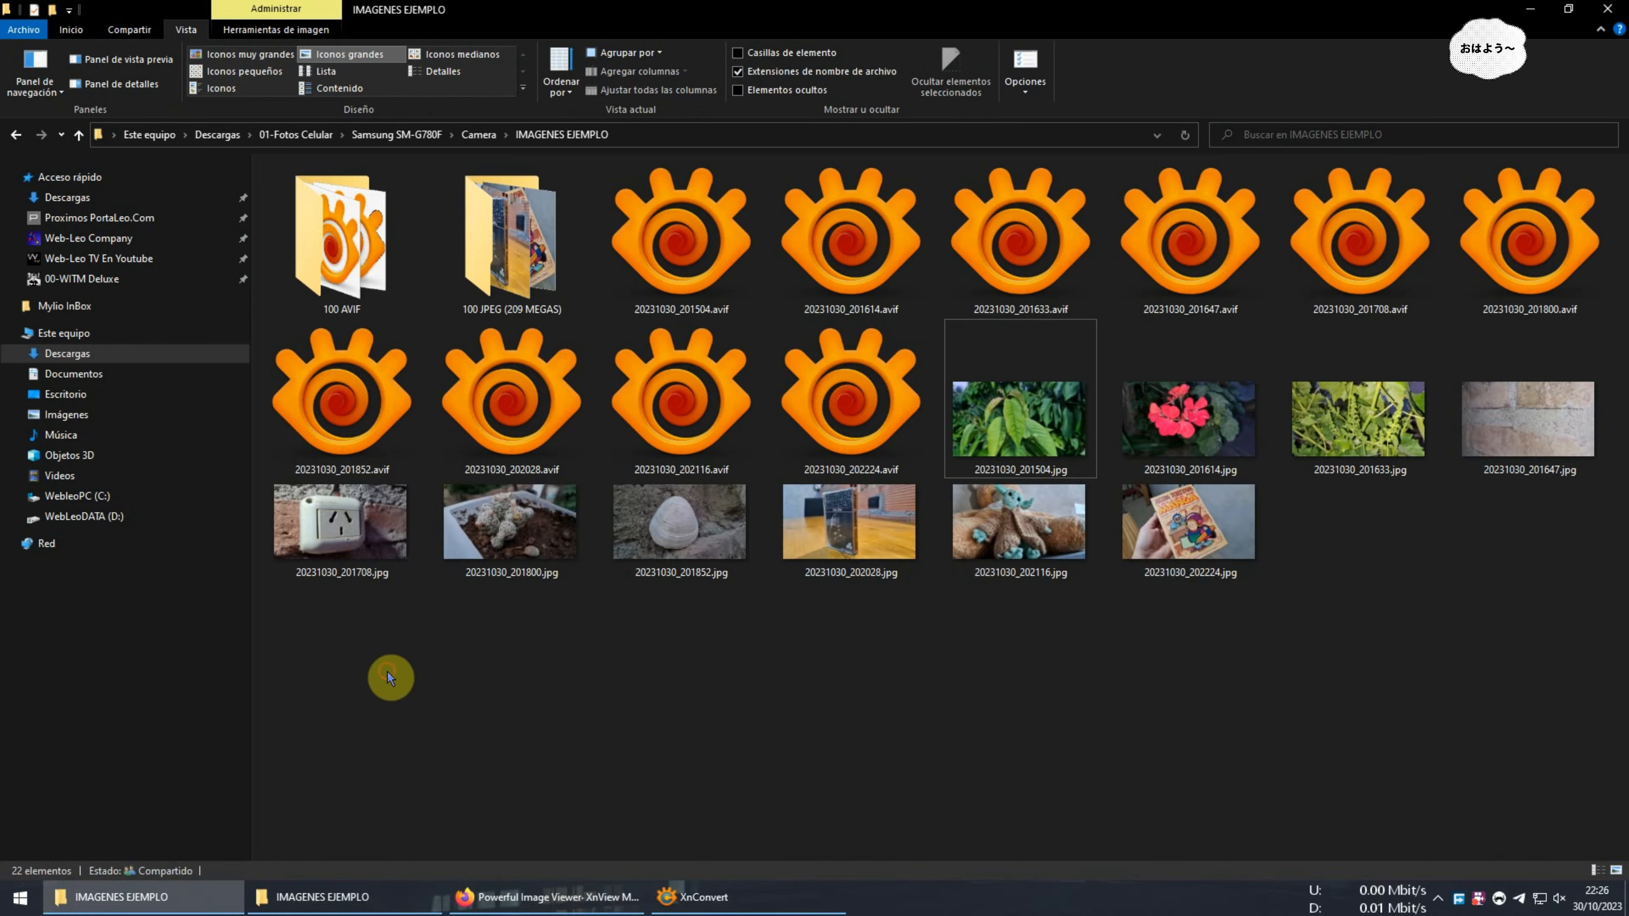
{"action": "left_click", "coordinate": [684, 240]}
{"action": "left_click", "coordinate": [832, 239]}
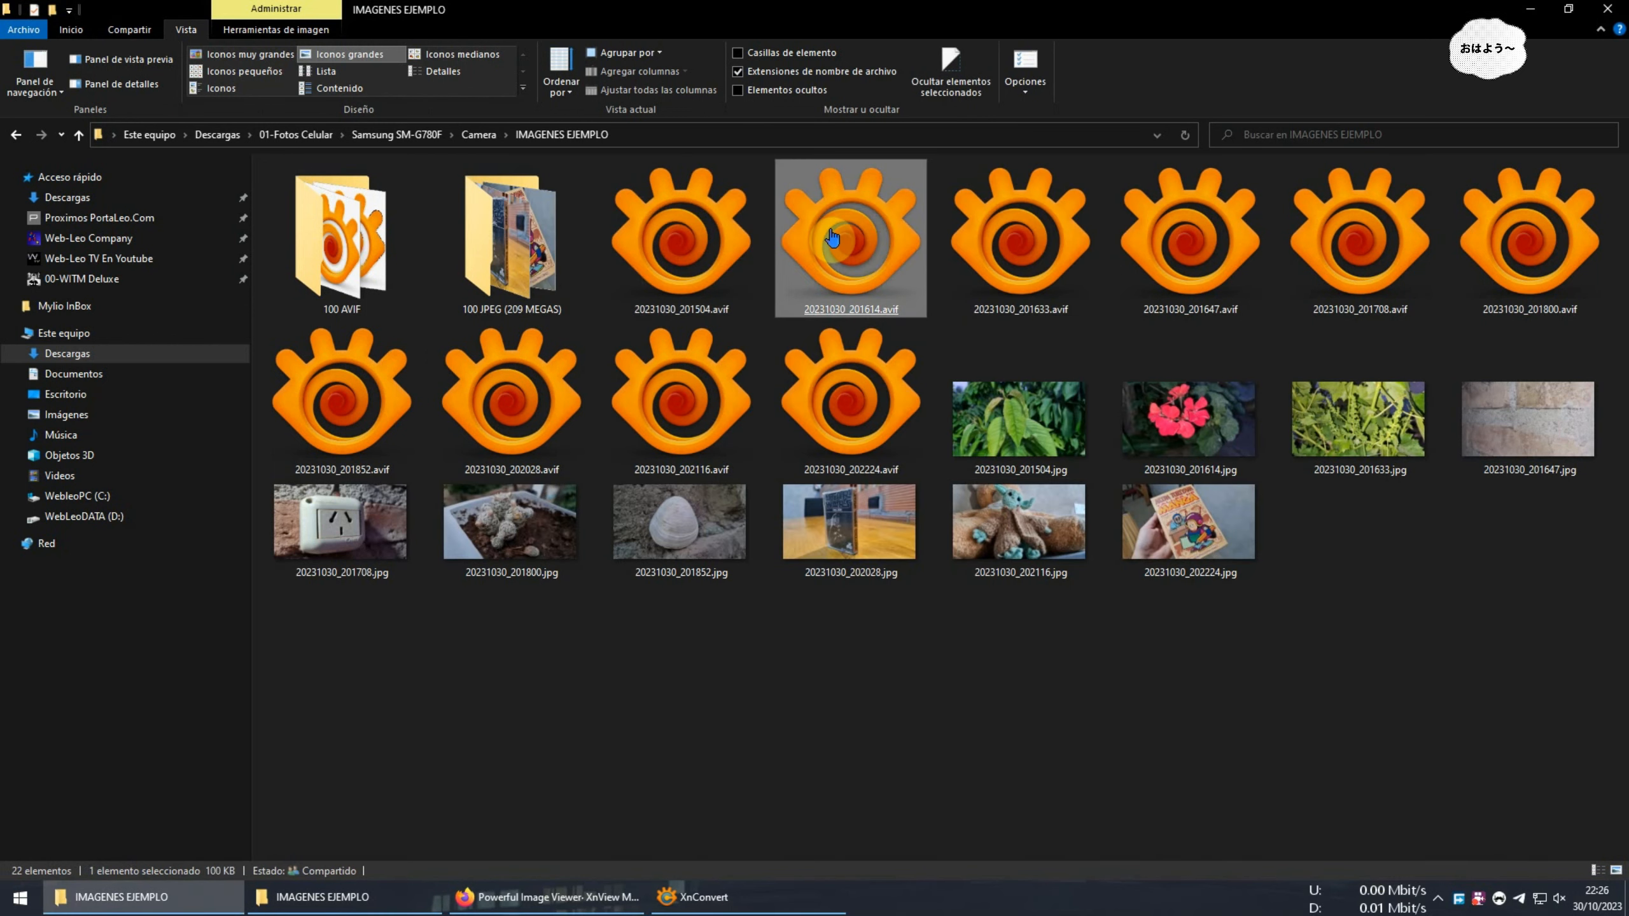
{"action": "left_click", "coordinate": [1020, 231]}
{"action": "left_click", "coordinate": [841, 415]}
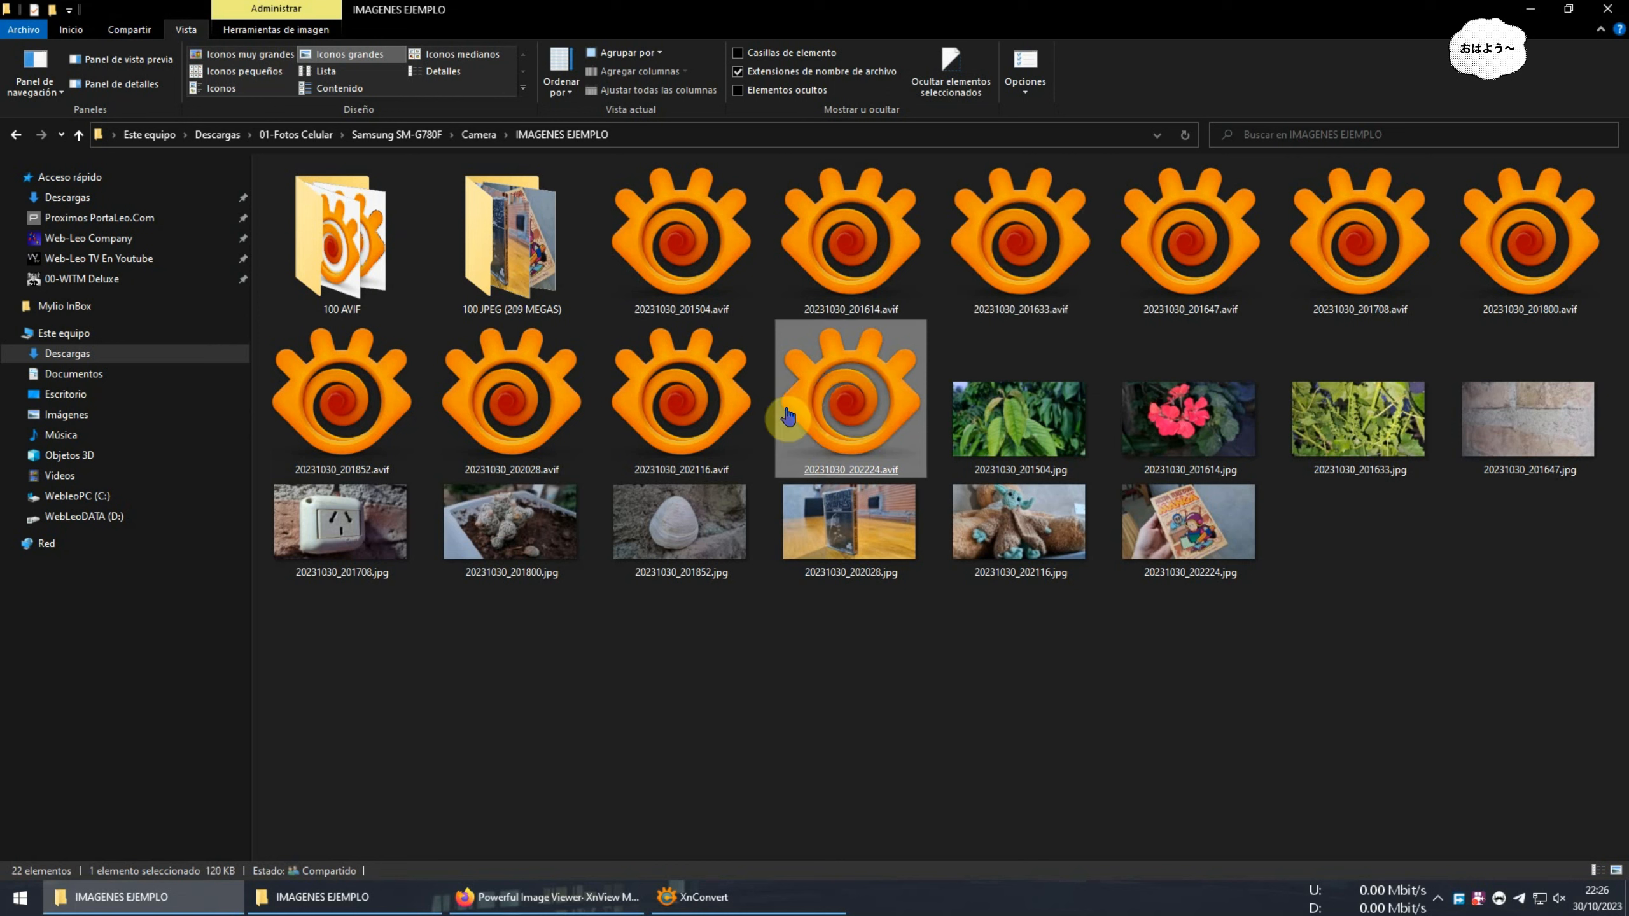
{"action": "left_click", "coordinate": [672, 427]}
Bring up the application chooser for 20231030_201504.avif, expand it to all available programs and look through the list
{"action": "left_click", "coordinate": [703, 234]}
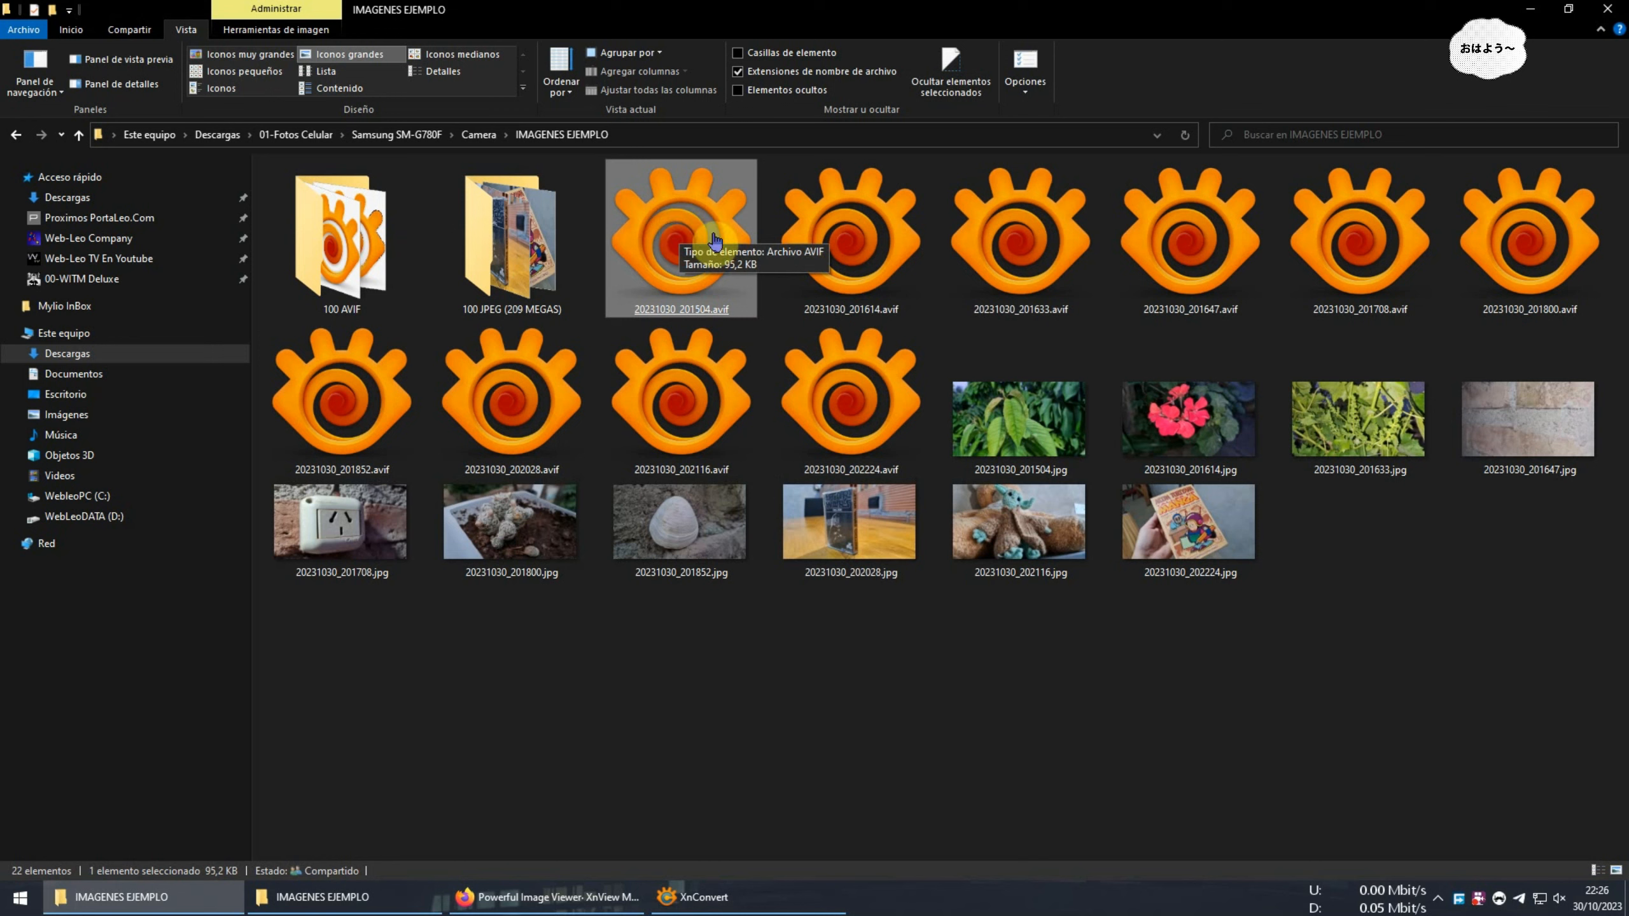
{"action": "right_click", "coordinate": [709, 243]}
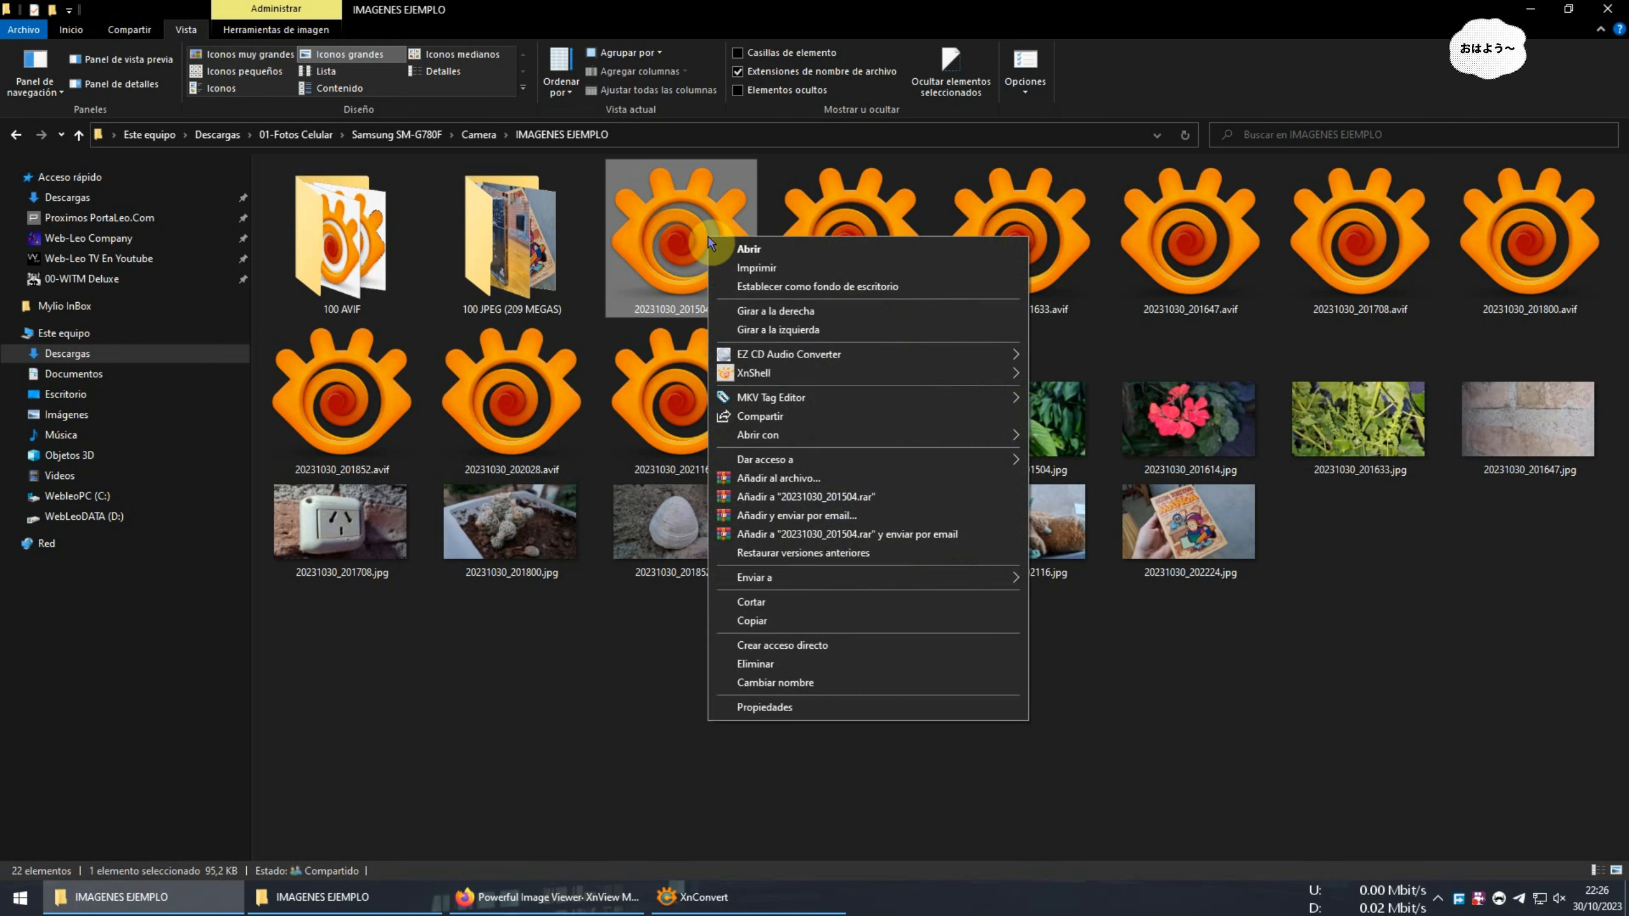
{"action": "left_click", "coordinate": [769, 434]}
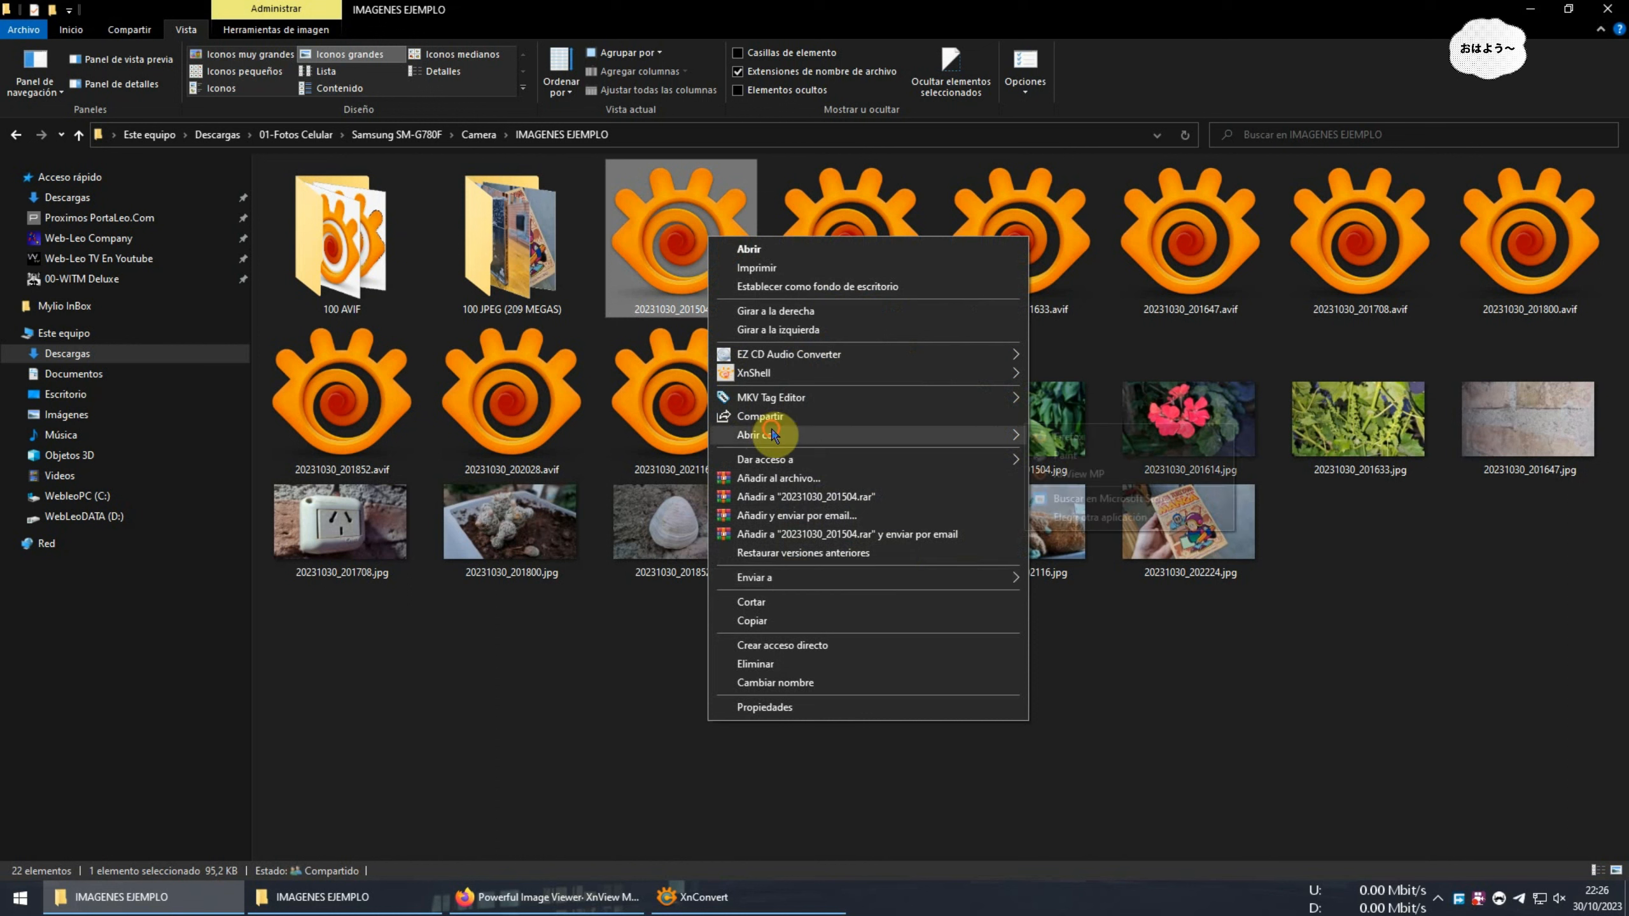
{"action": "left_click", "coordinate": [1101, 518]}
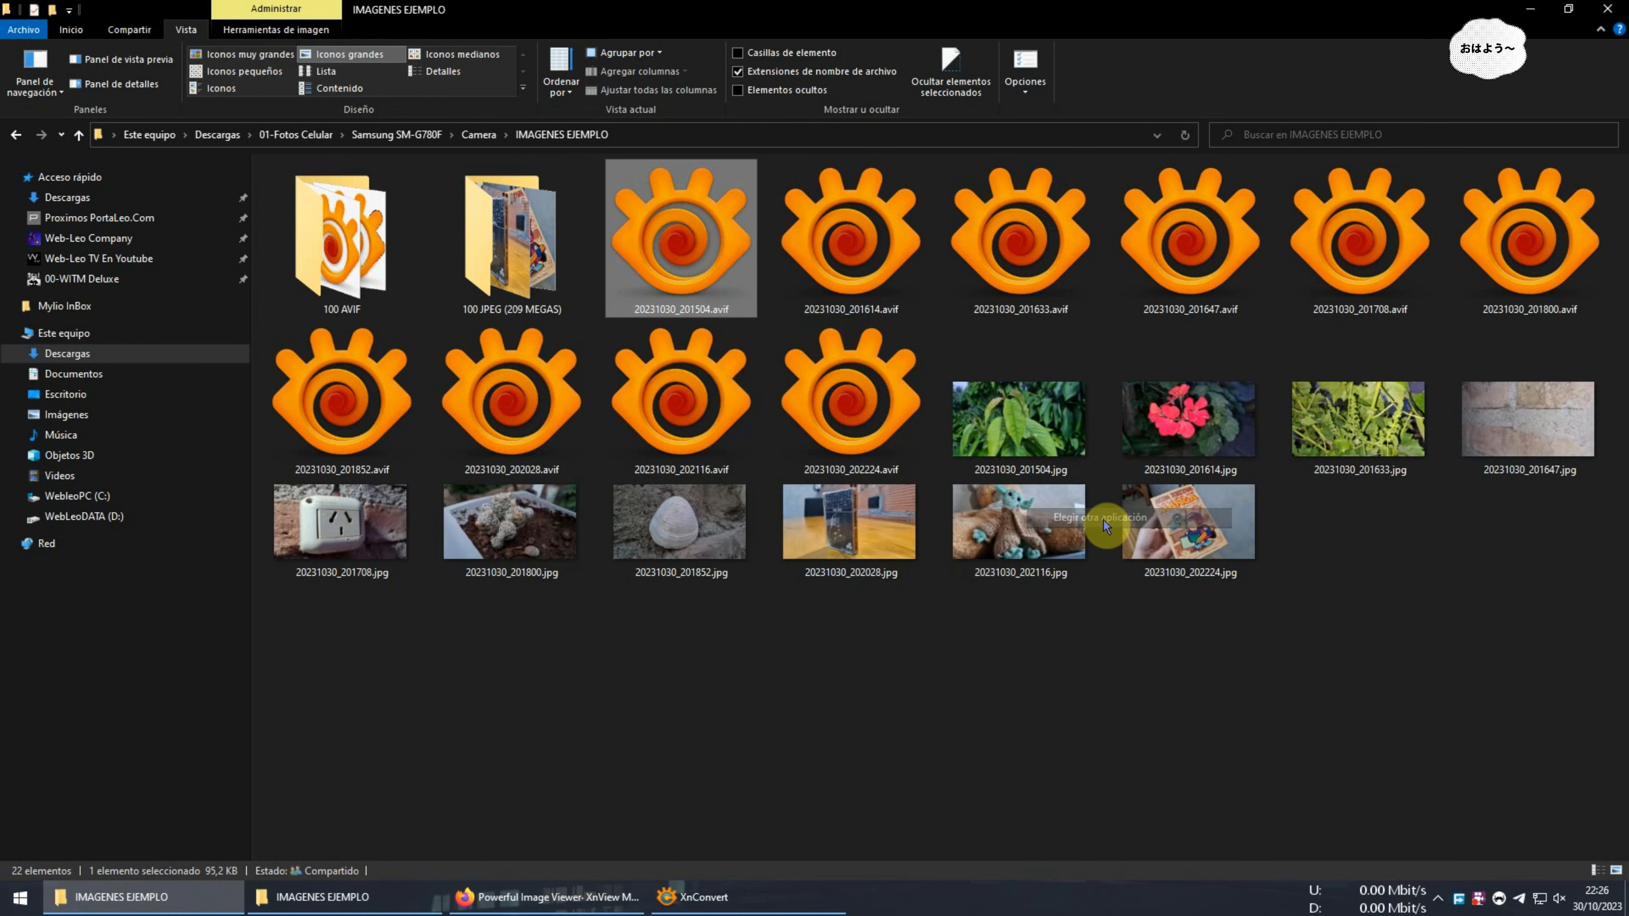
{"action": "left_click", "coordinate": [767, 531]}
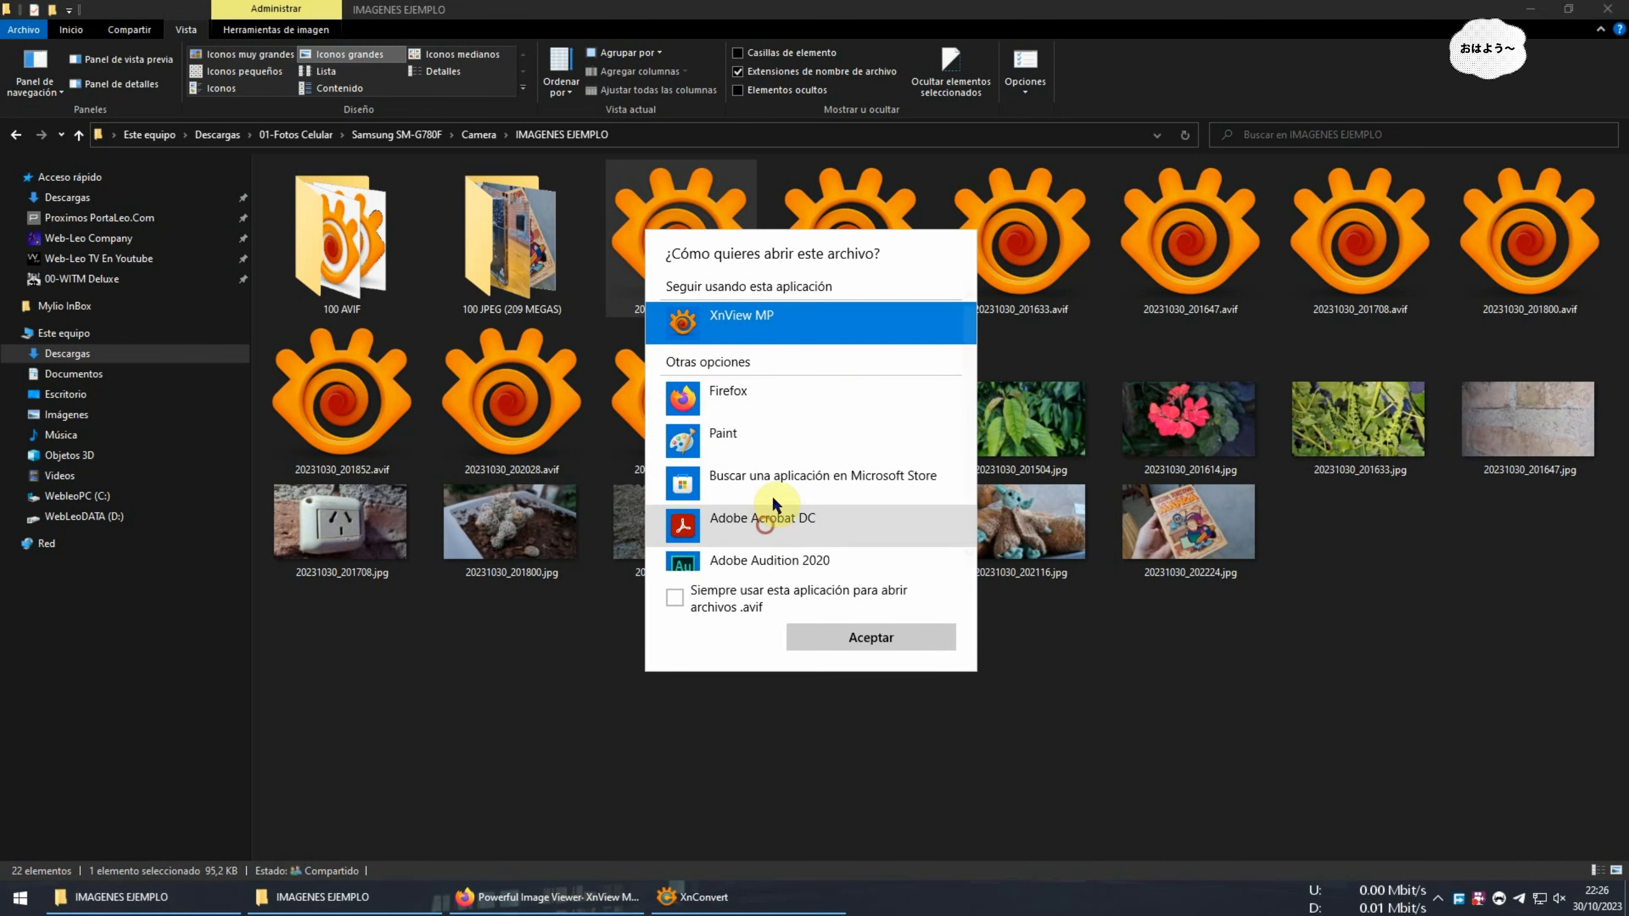
{"action": "scroll", "coordinate": [802, 526], "scroll_direction": "down", "scroll_amount": 5}
{"action": "scroll", "coordinate": [802, 523], "scroll_direction": "down", "scroll_amount": 7}
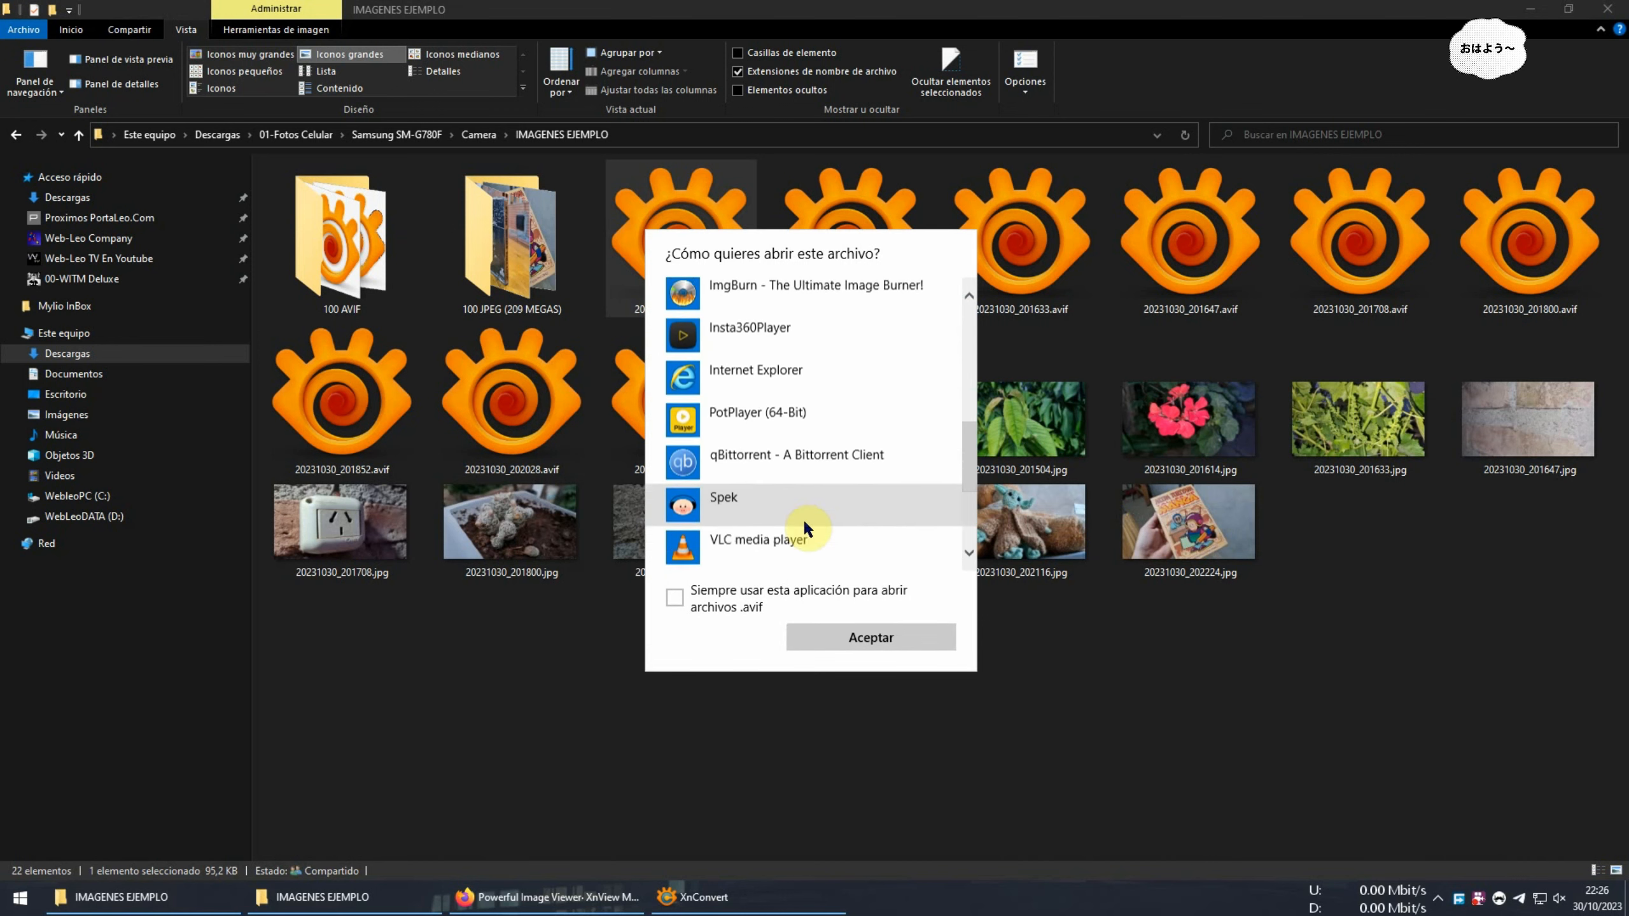
{"action": "scroll", "coordinate": [801, 545], "scroll_direction": "up", "scroll_amount": 12}
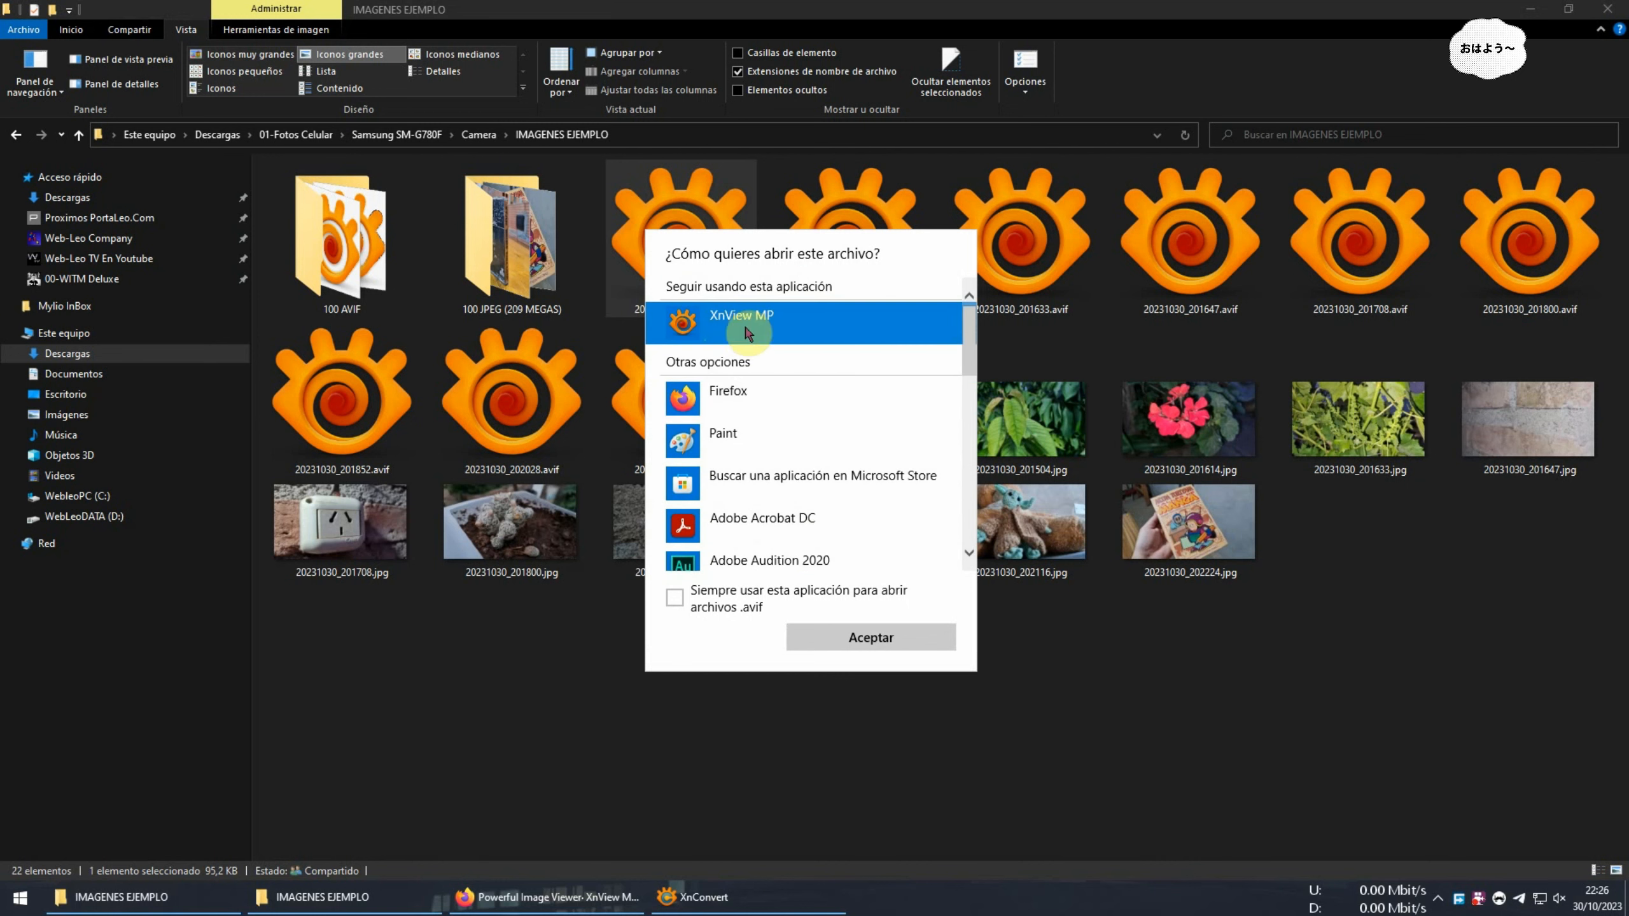
{"action": "left_click_drag", "start_coordinate": [968, 334], "coordinate": [936, 552]}
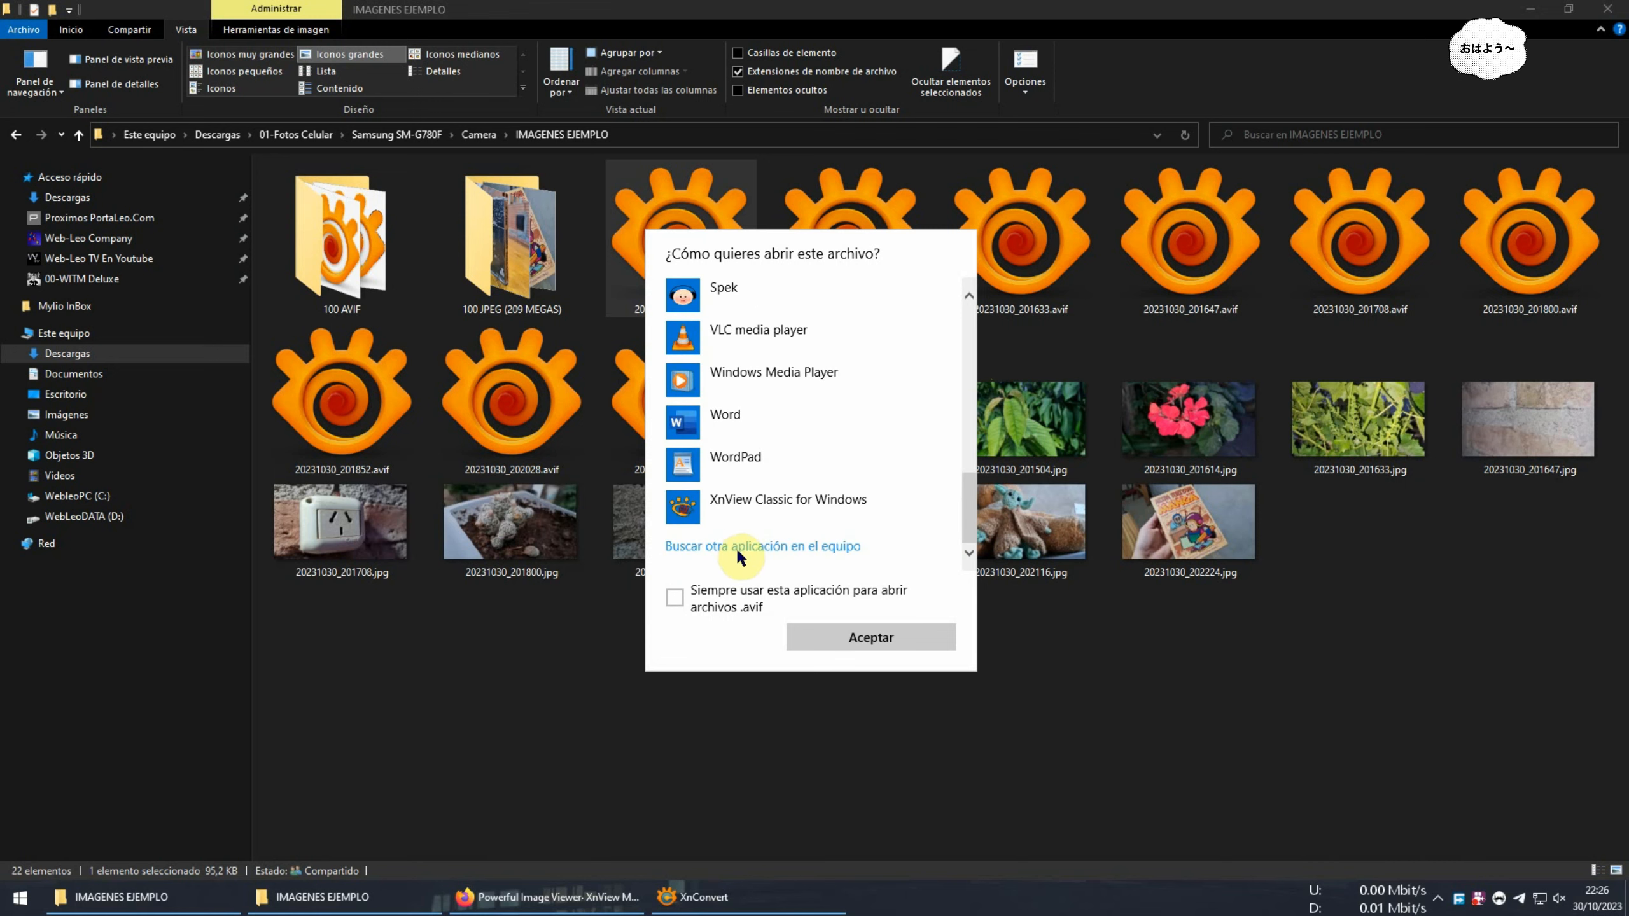
Browse to the XnViewMP folder in Archivos de programa, open the AVIF photo with xnviewmp.exe, and close the viewer after checking it
{"action": "left_click", "coordinate": [772, 548]}
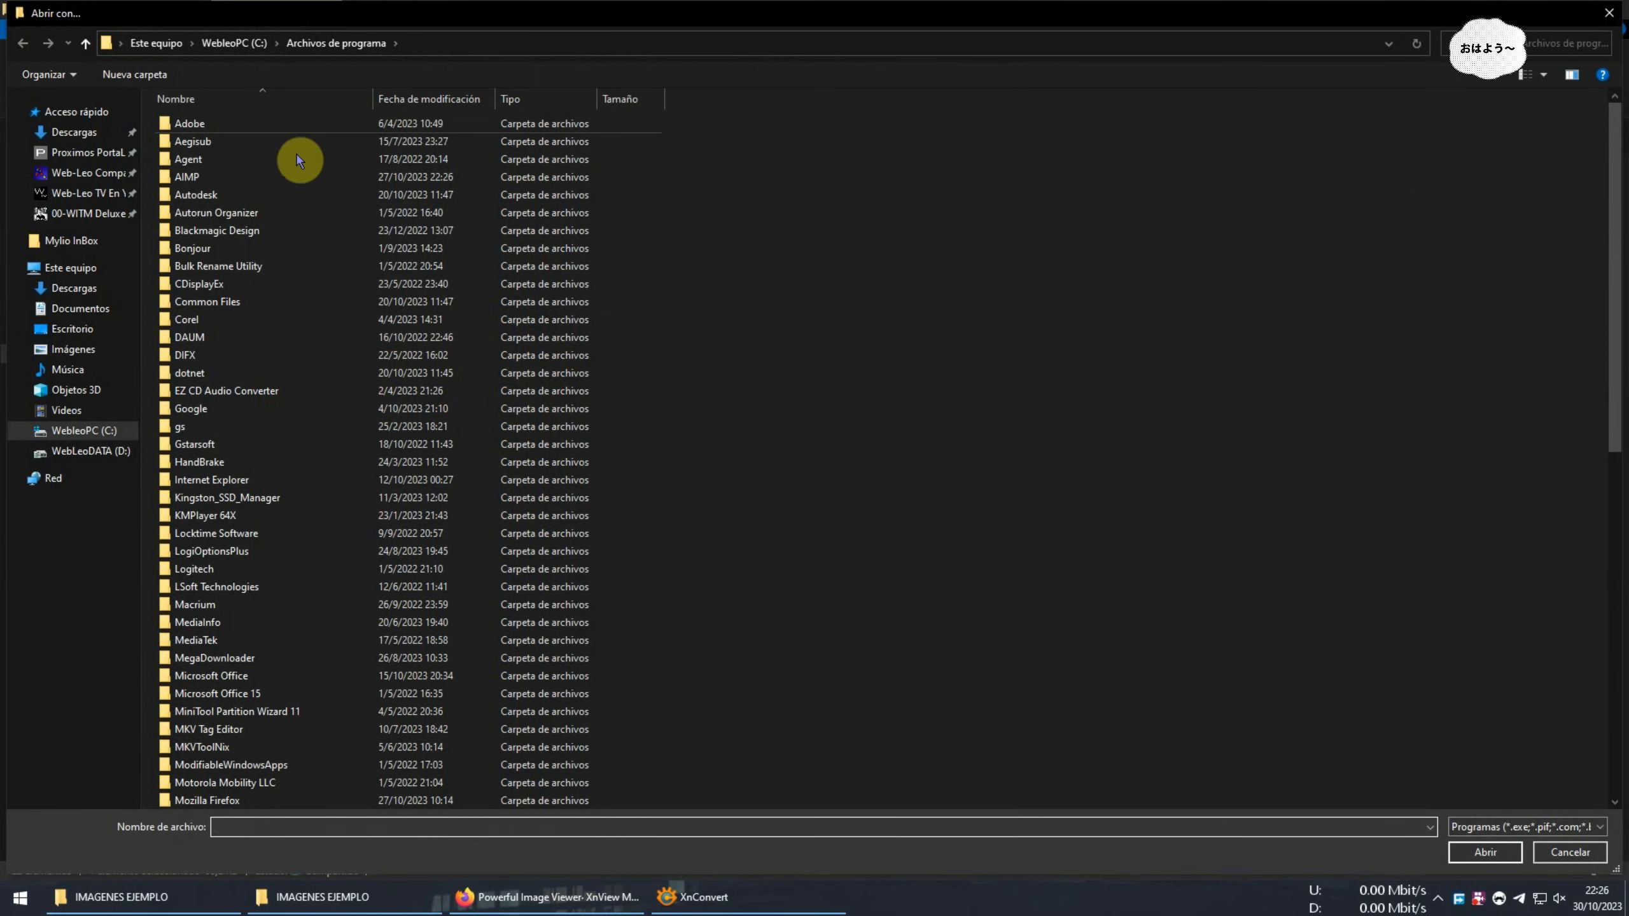
{"action": "scroll", "coordinate": [346, 608], "scroll_direction": "down", "scroll_amount": 13}
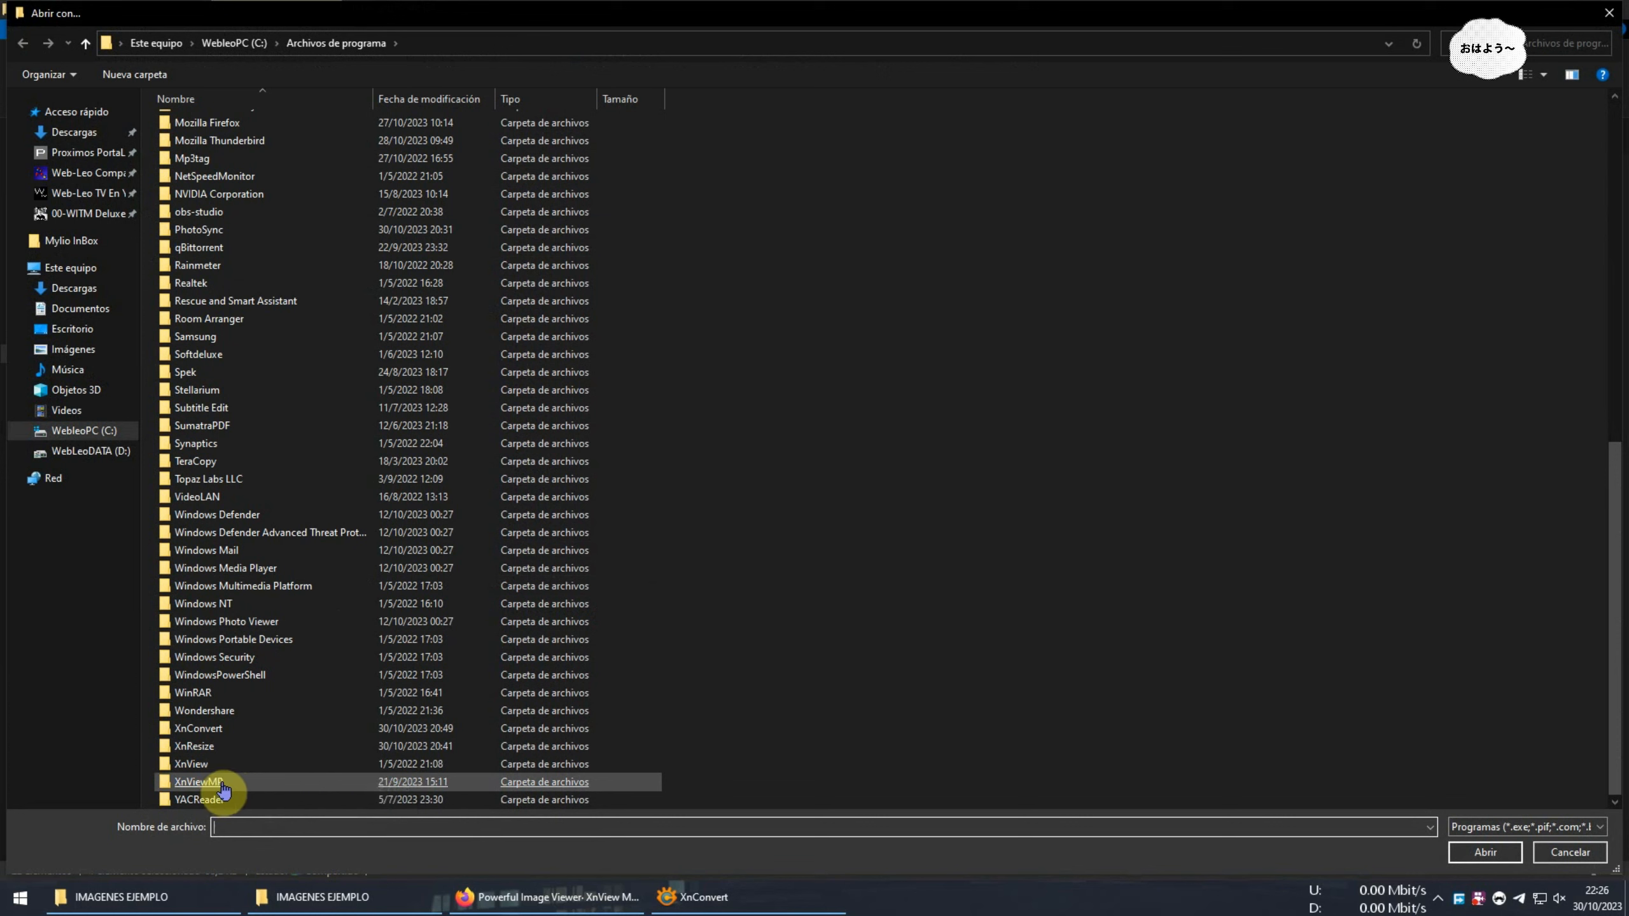
{"action": "double_click", "coordinate": [199, 782]}
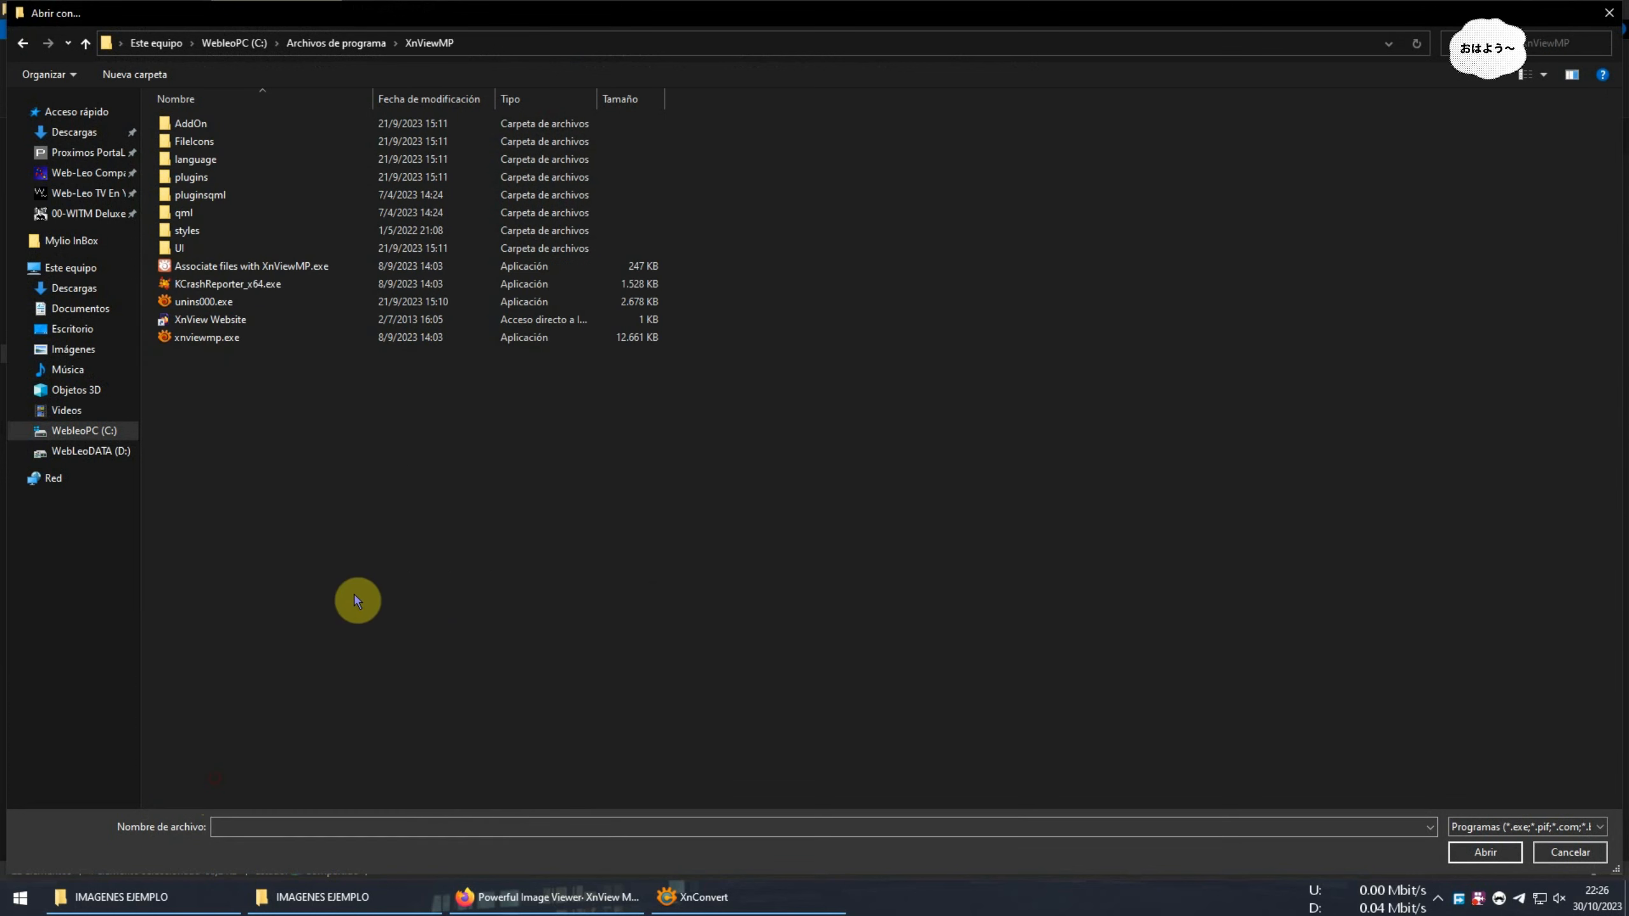
{"action": "left_click", "coordinate": [210, 341]}
{"action": "double_click", "coordinate": [209, 341]}
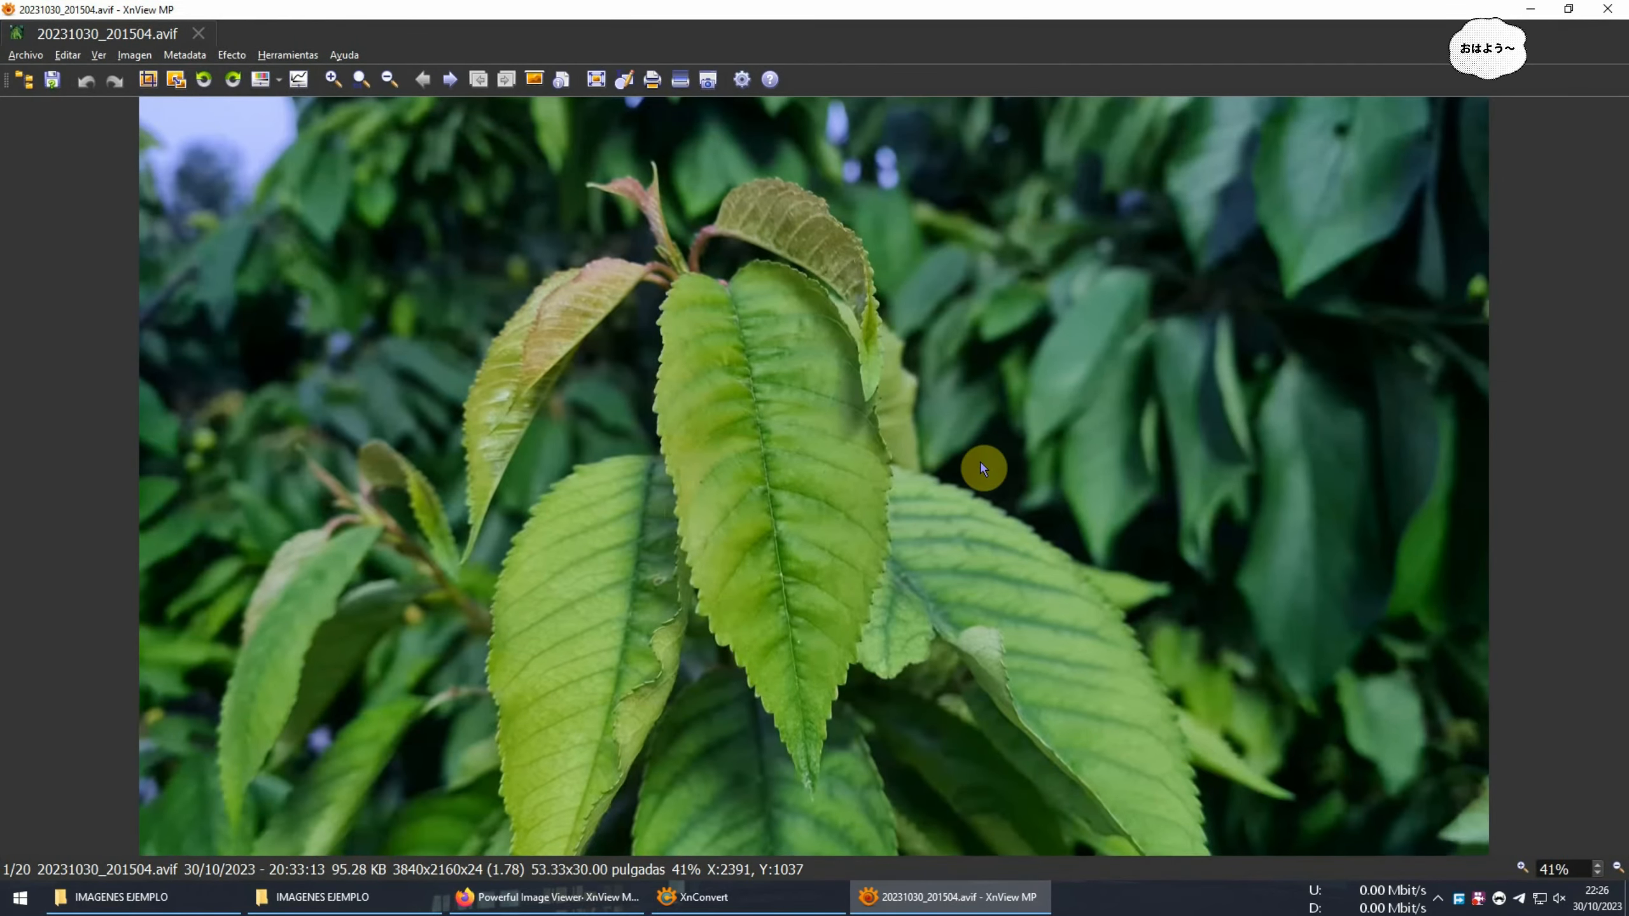
{"action": "left_click", "coordinate": [1609, 8]}
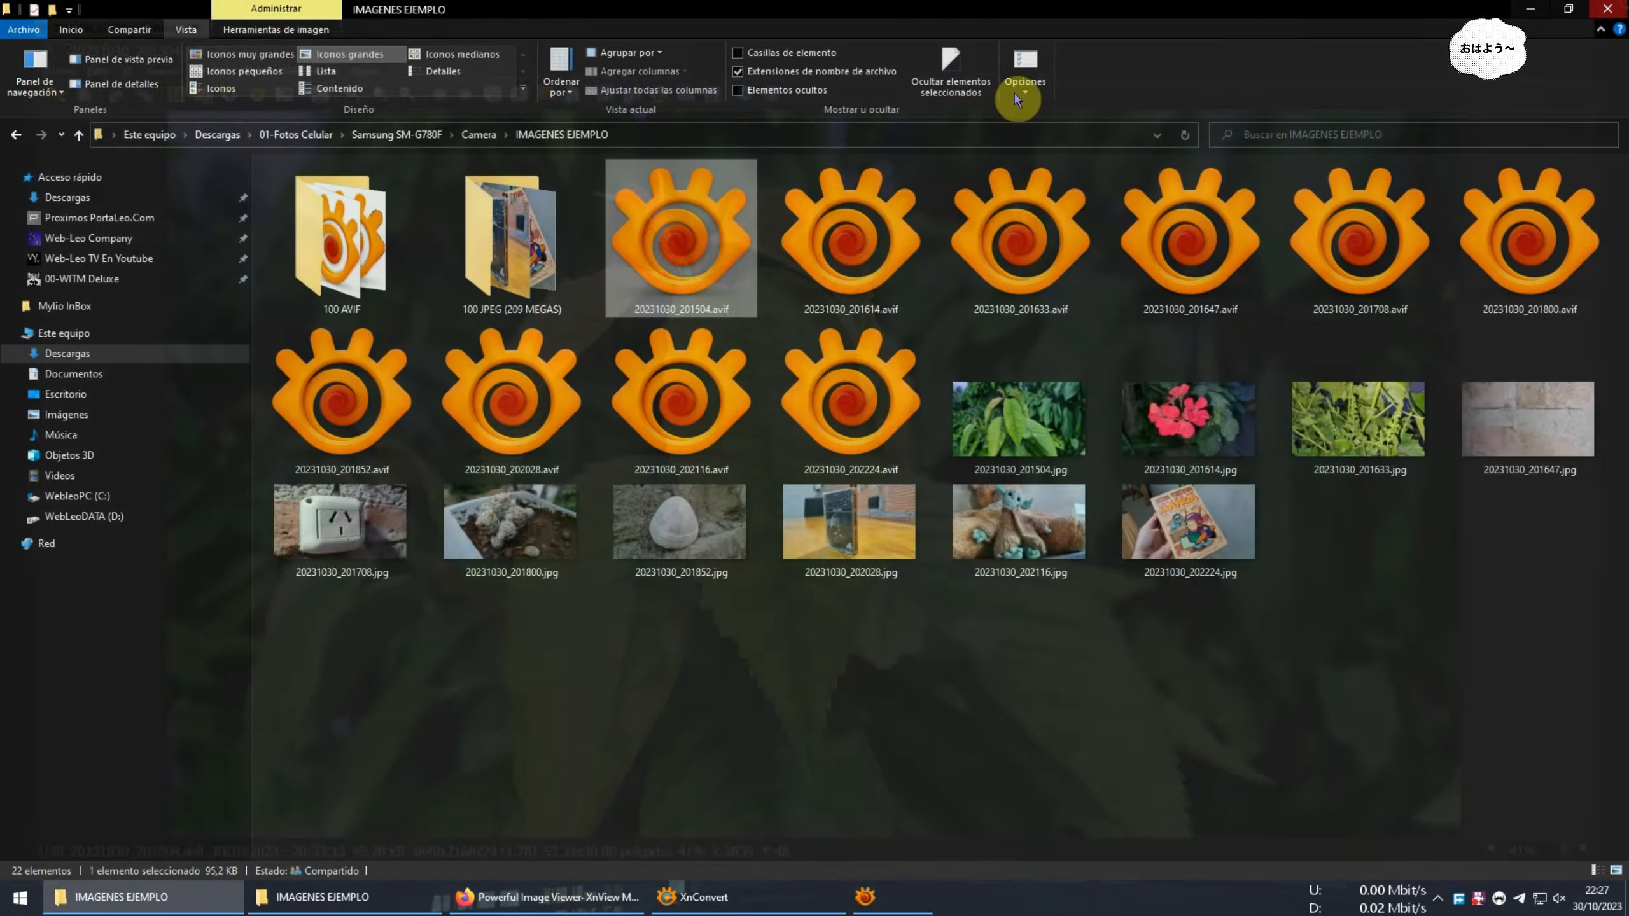
Set XnView MP as the application always used for .avif files through 20231030_201504.avif, and close the photo it opens
{"action": "right_click", "coordinate": [696, 234]}
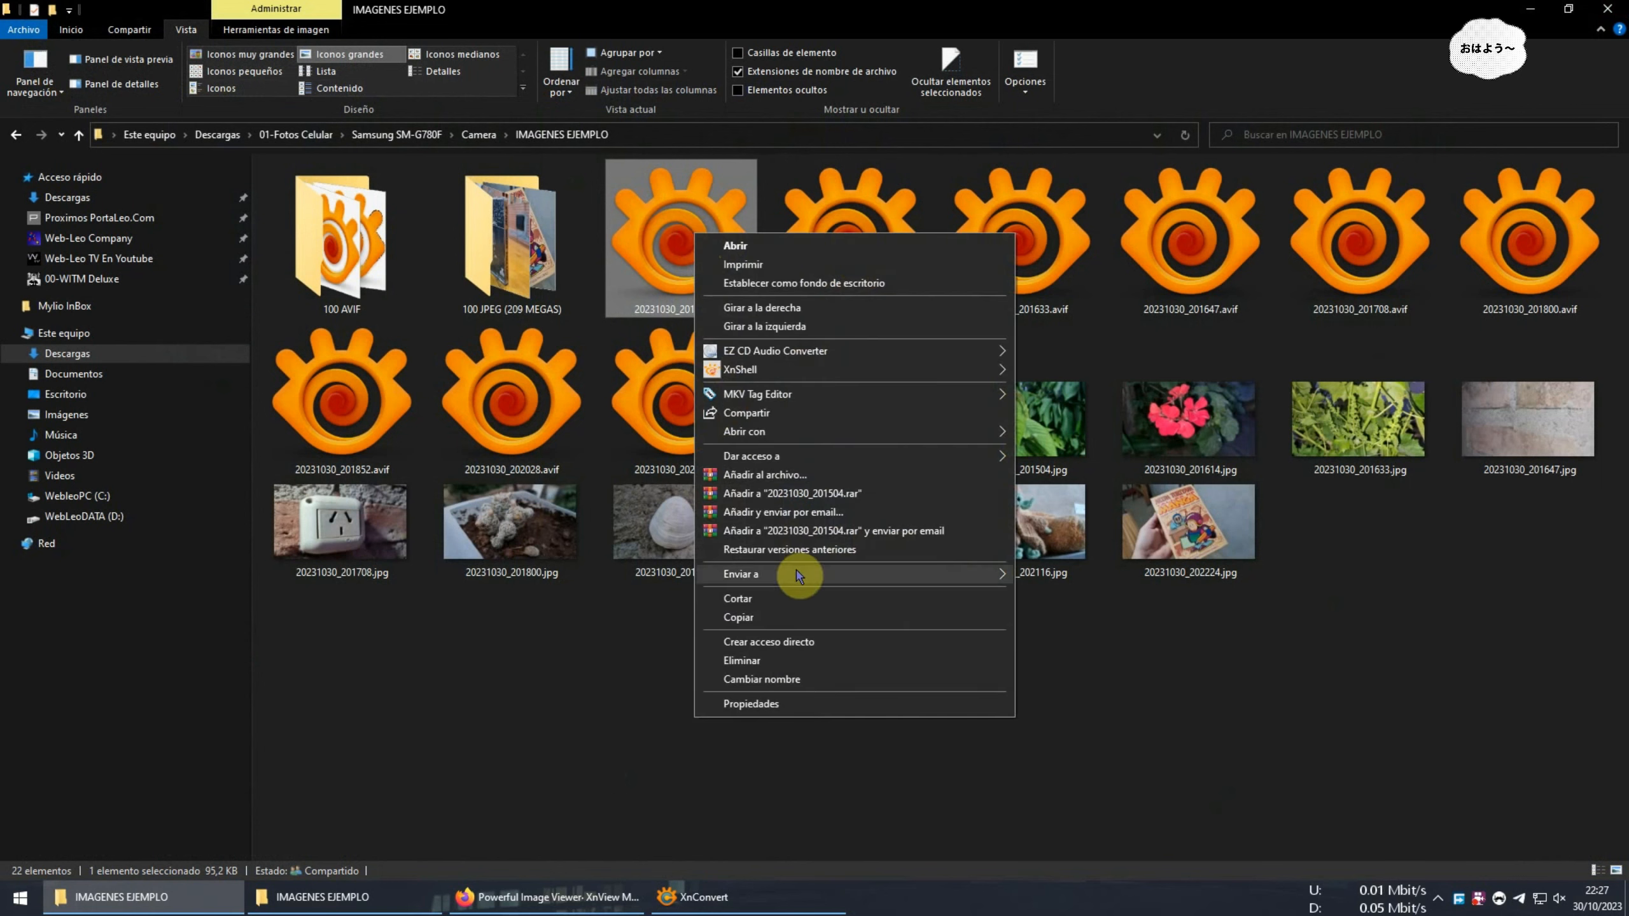
{"action": "mouse_move", "coordinate": [786, 430]}
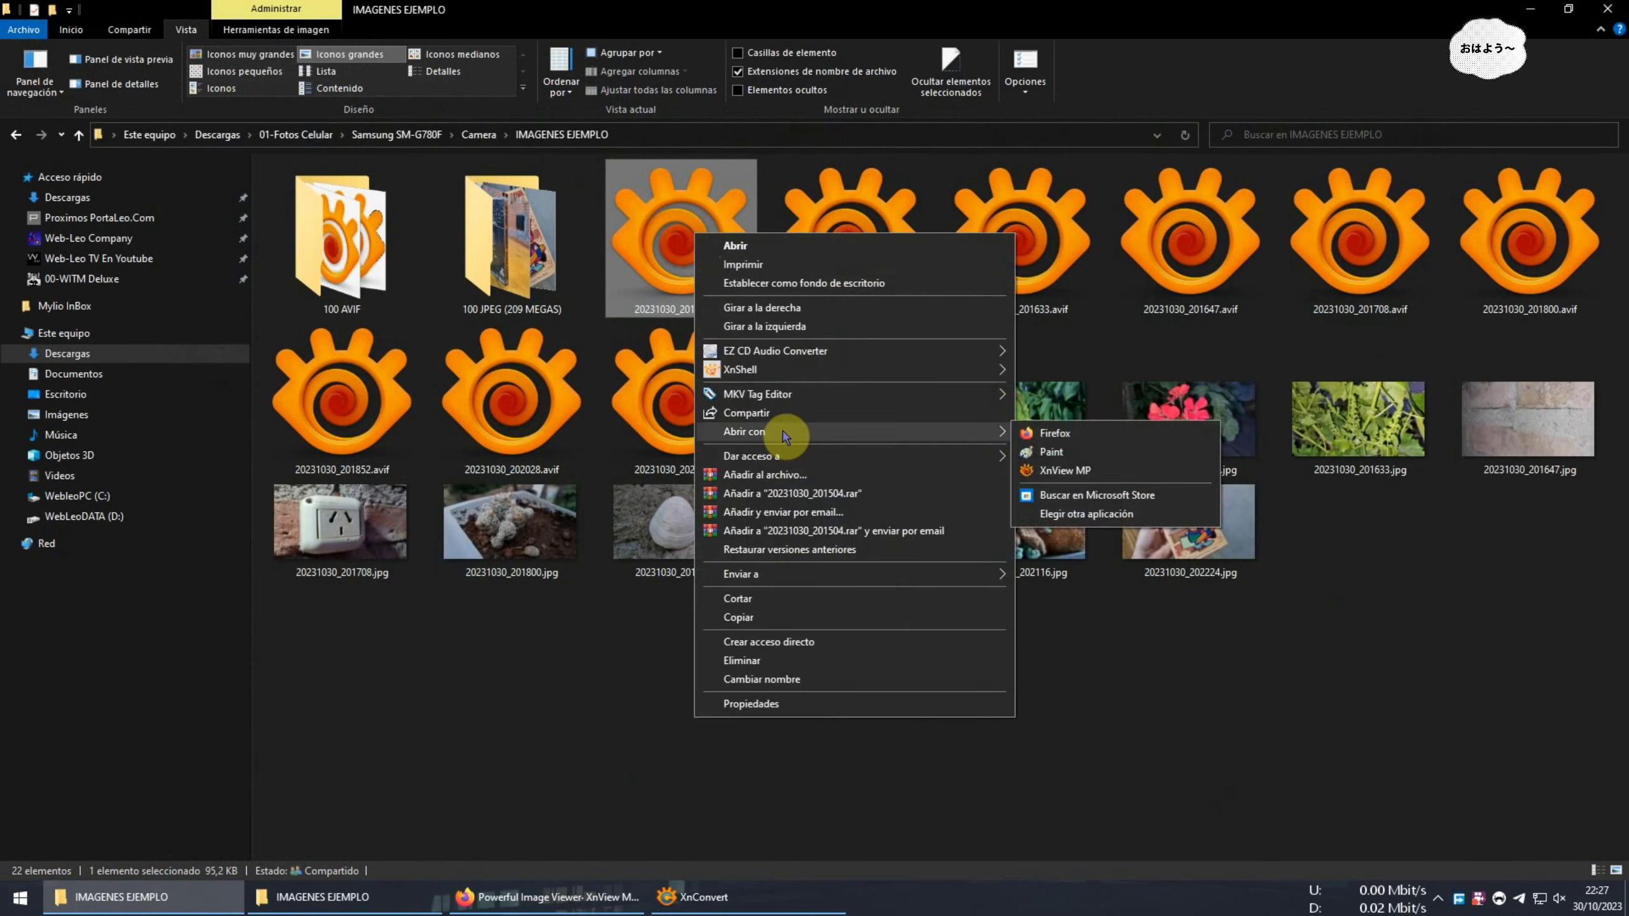
{"action": "left_click", "coordinate": [1094, 515]}
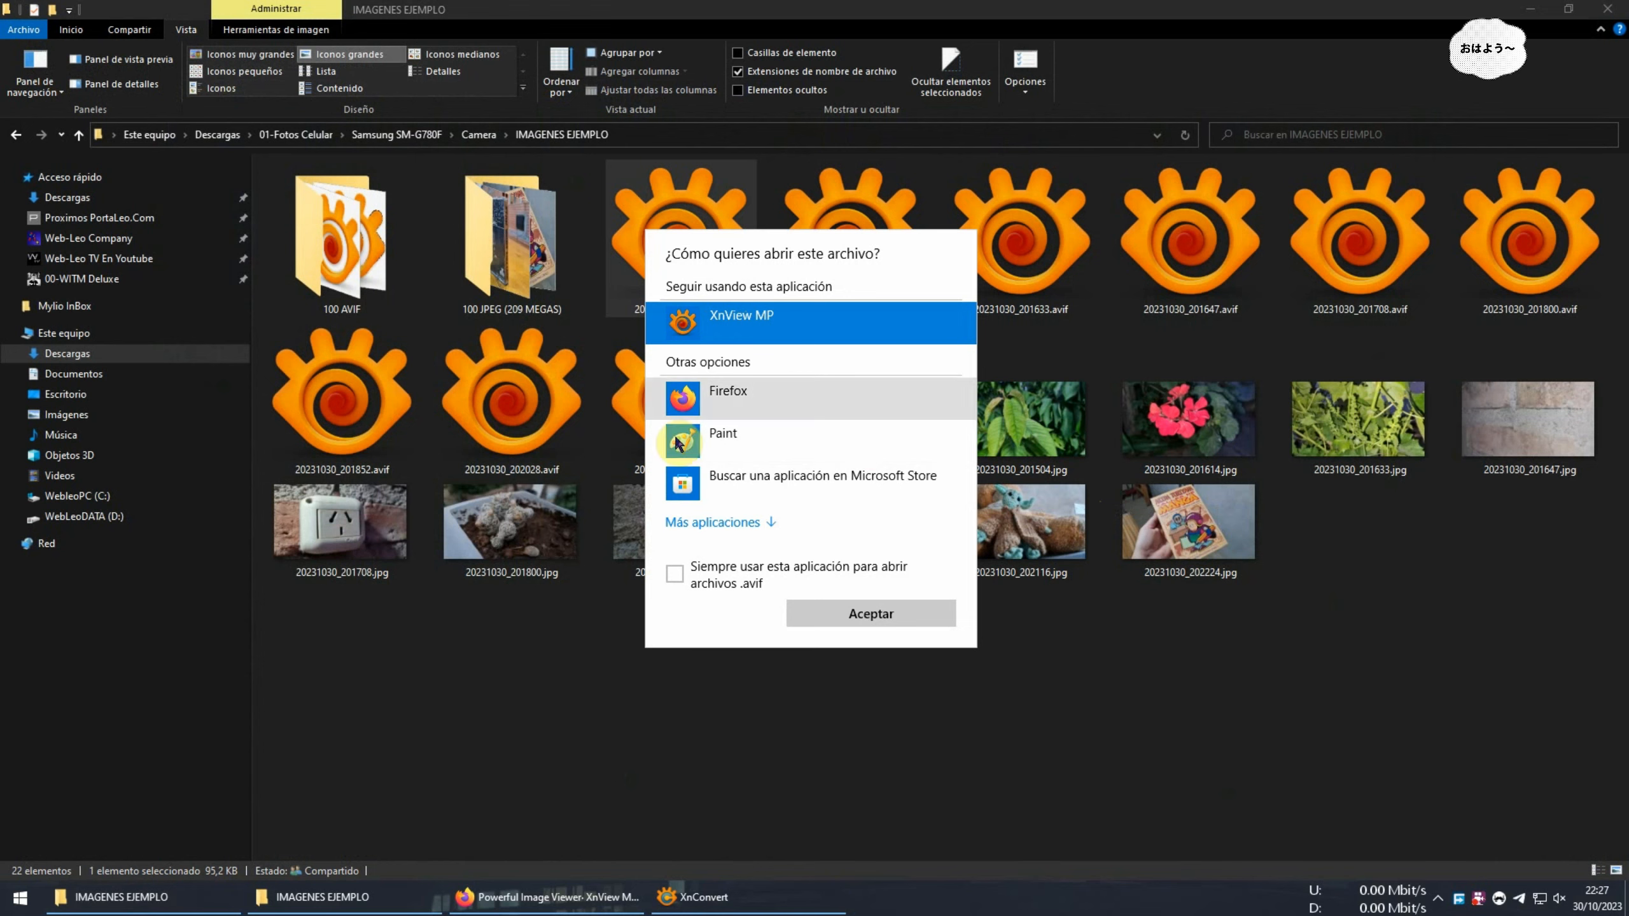
{"action": "left_click", "coordinate": [675, 574]}
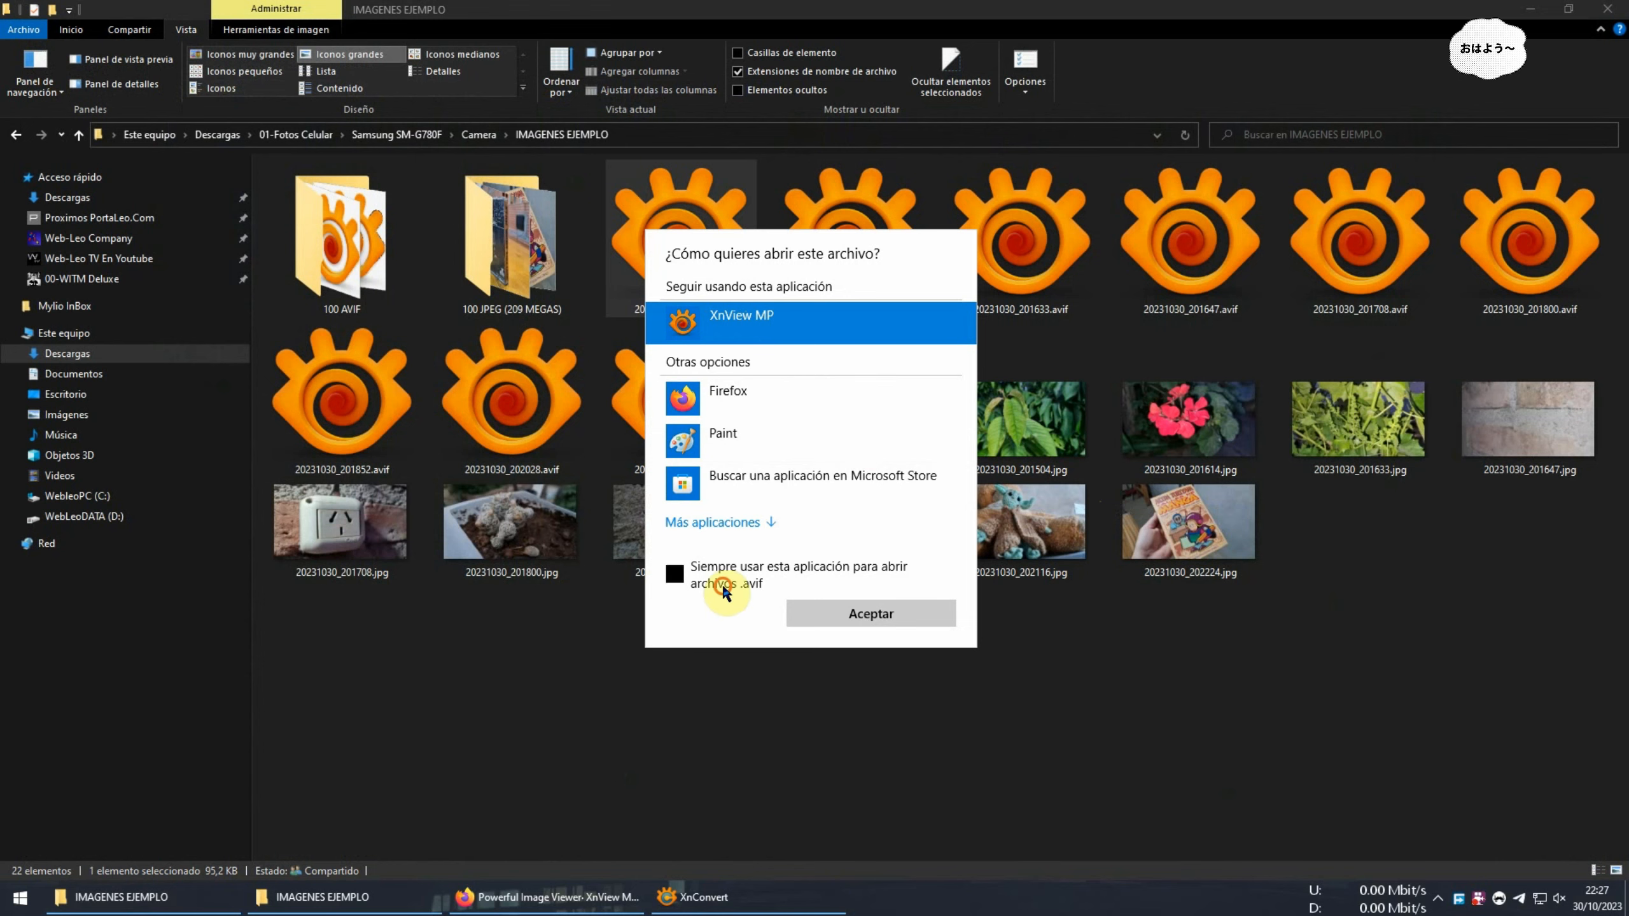
{"action": "left_click", "coordinate": [860, 616]}
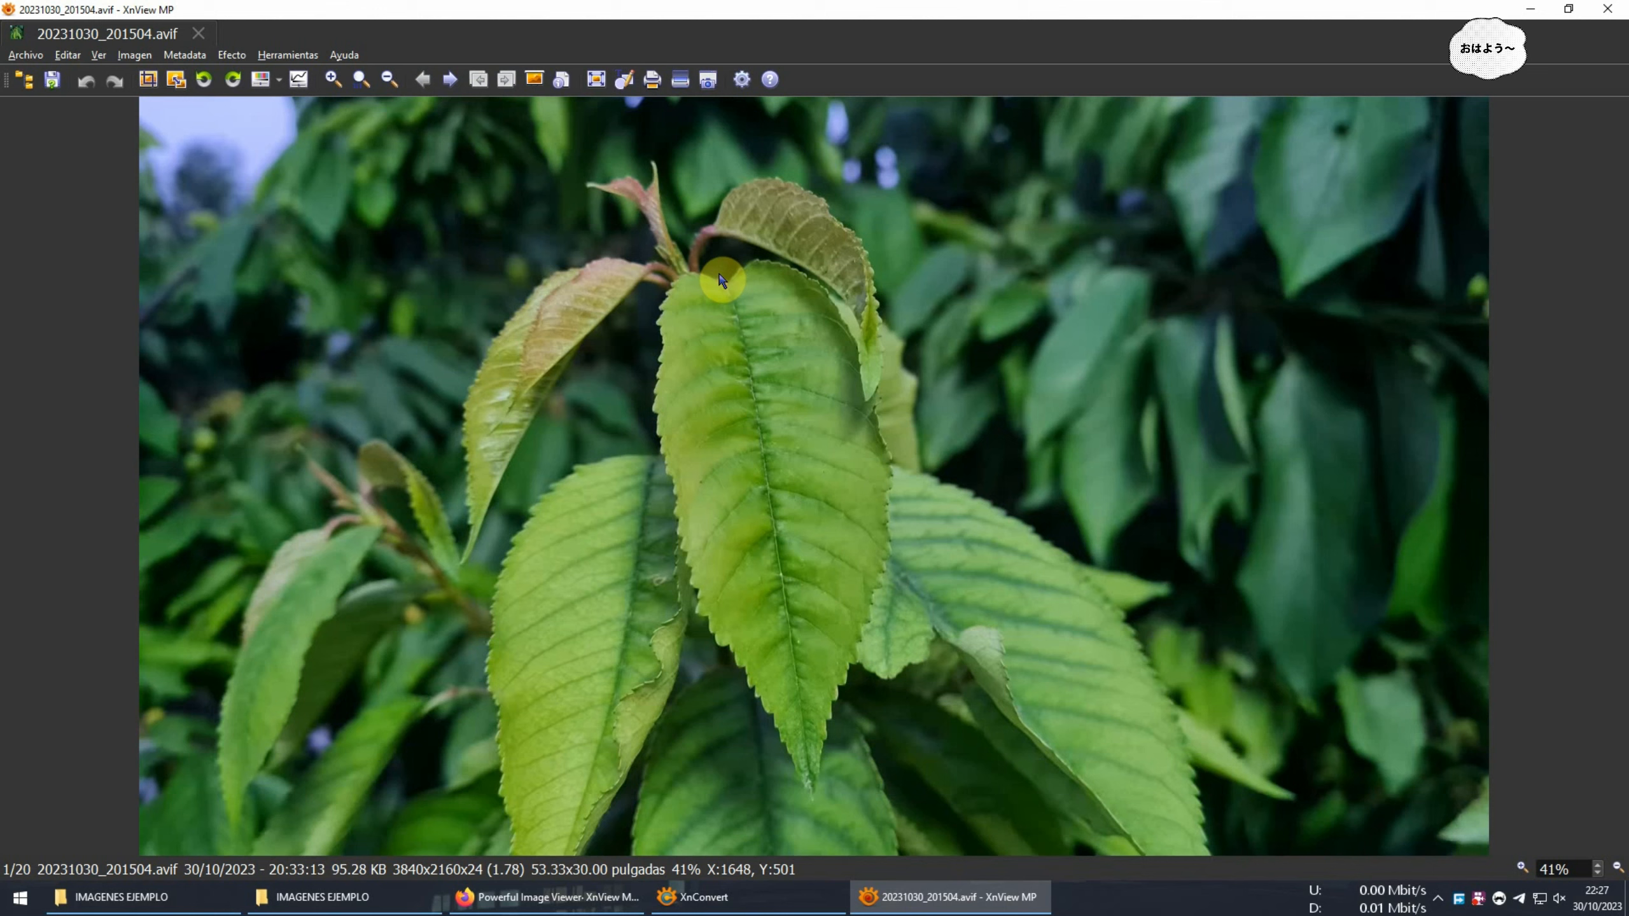
{"action": "left_click", "coordinate": [1608, 9]}
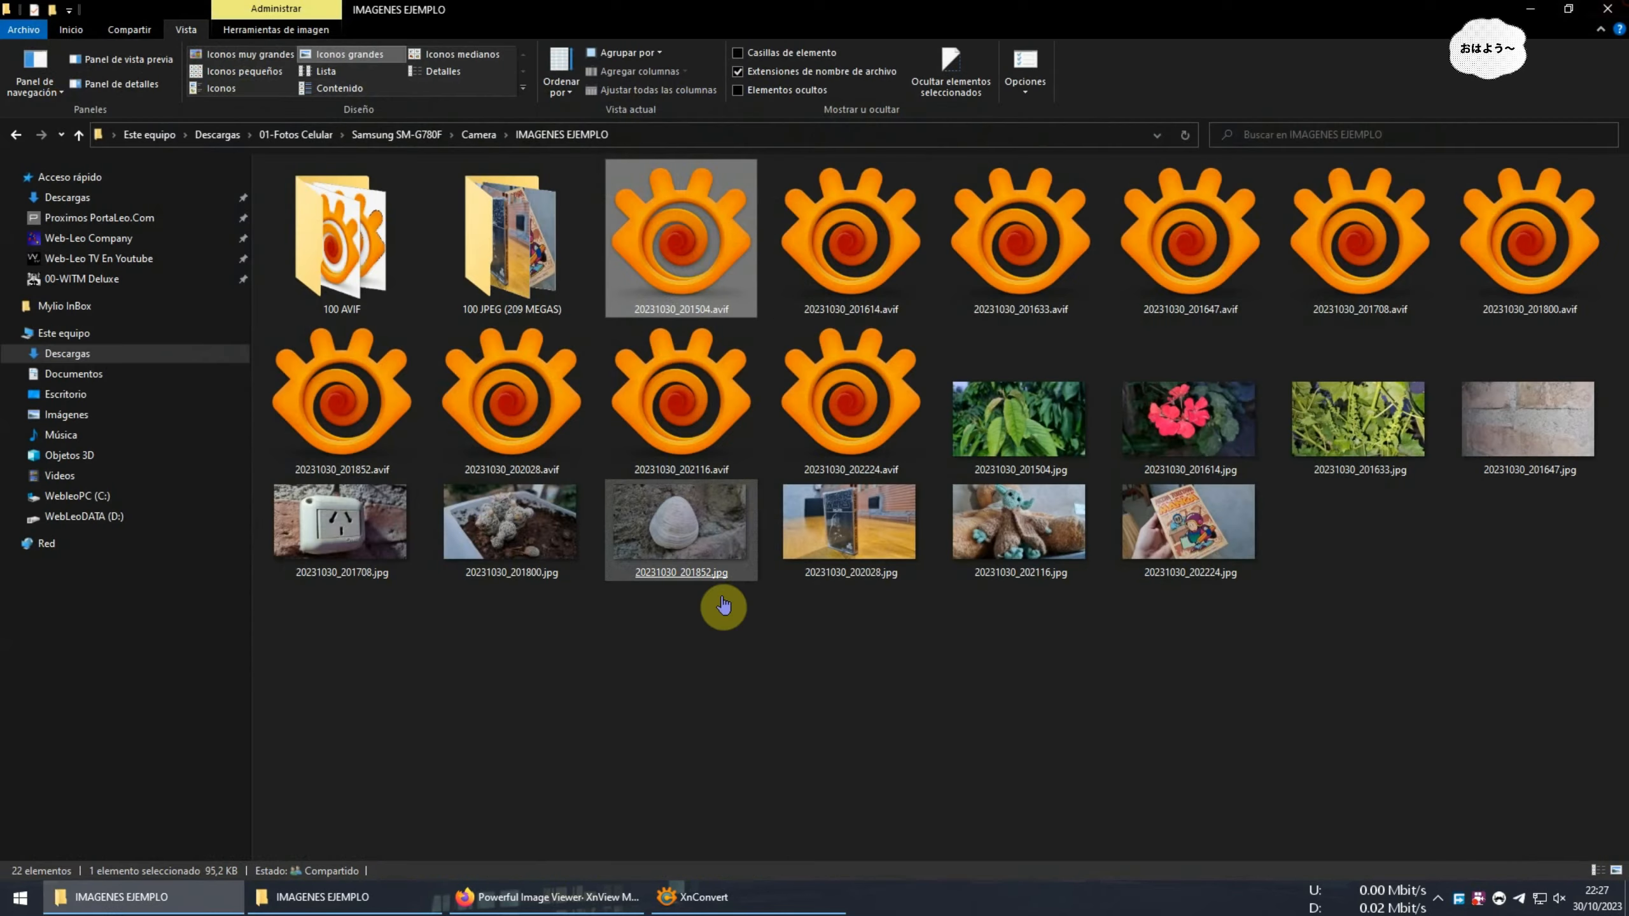
View the original 20231030_201504.jpg in XnView MP and show its folder in the program's browser
{"action": "double_click", "coordinate": [1001, 439]}
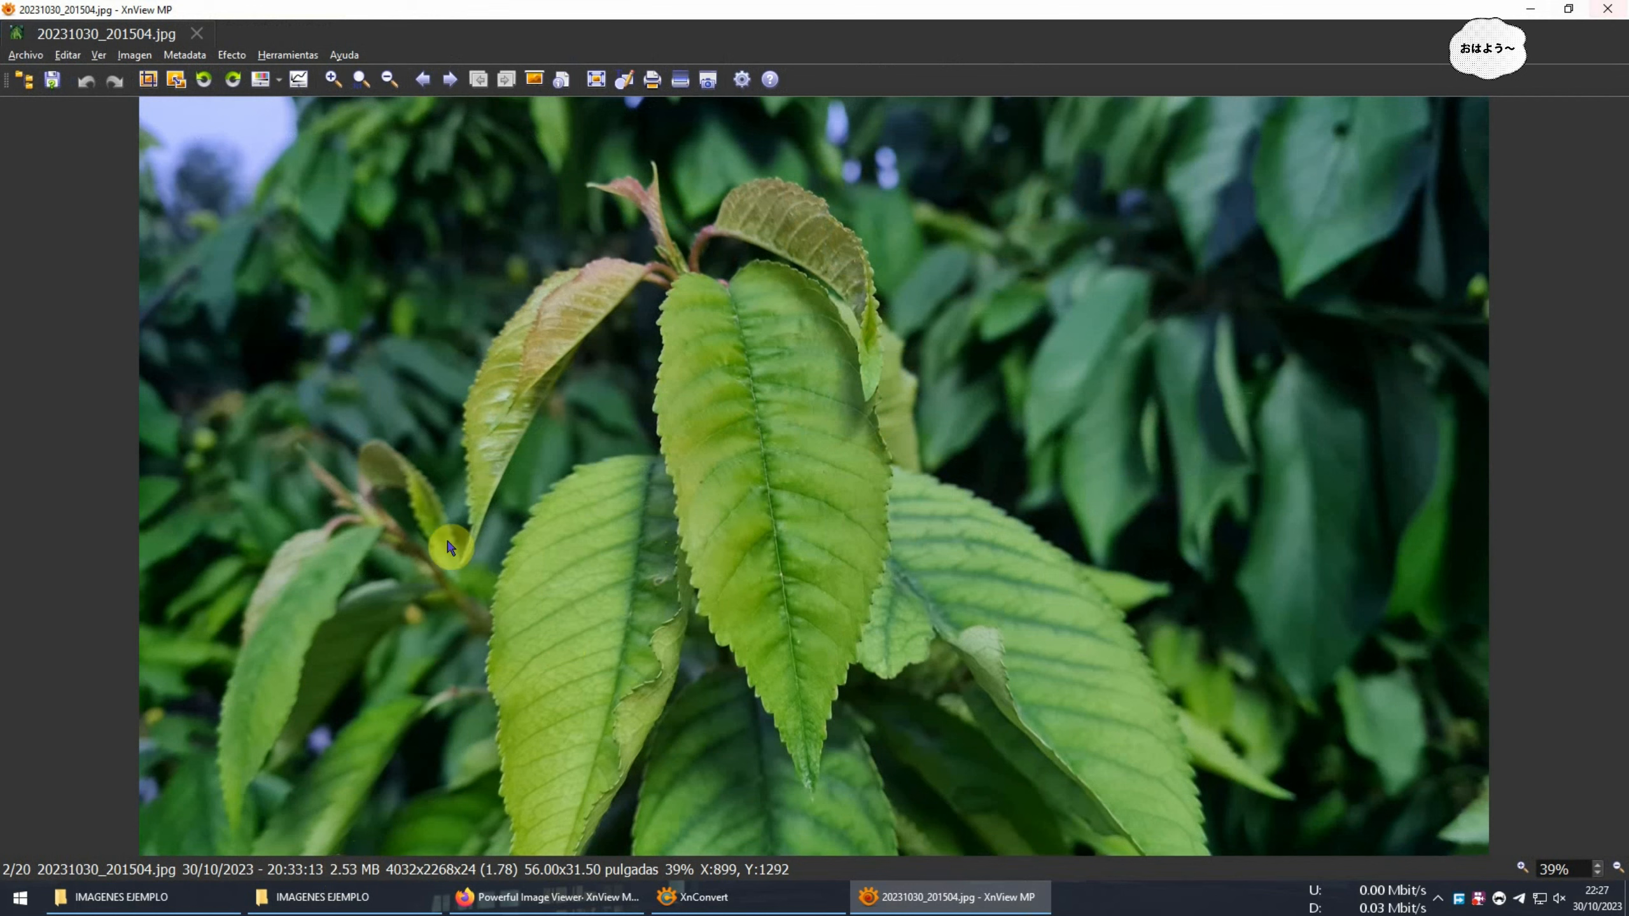
{"action": "left_click", "coordinate": [1608, 9]}
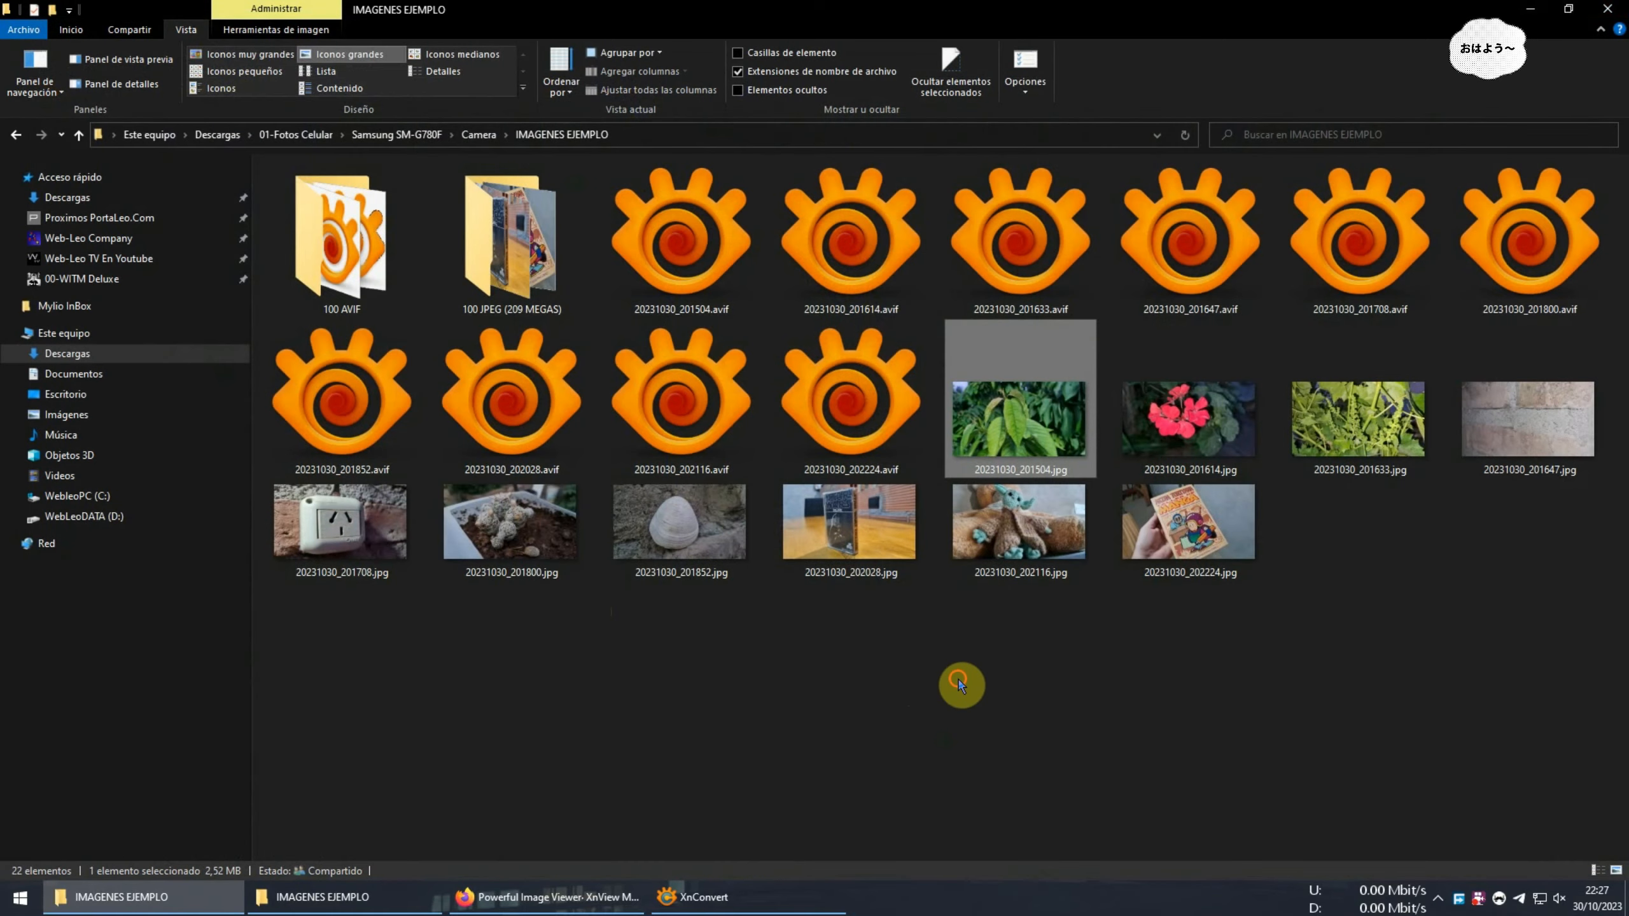
{"action": "left_click", "coordinate": [1052, 394]}
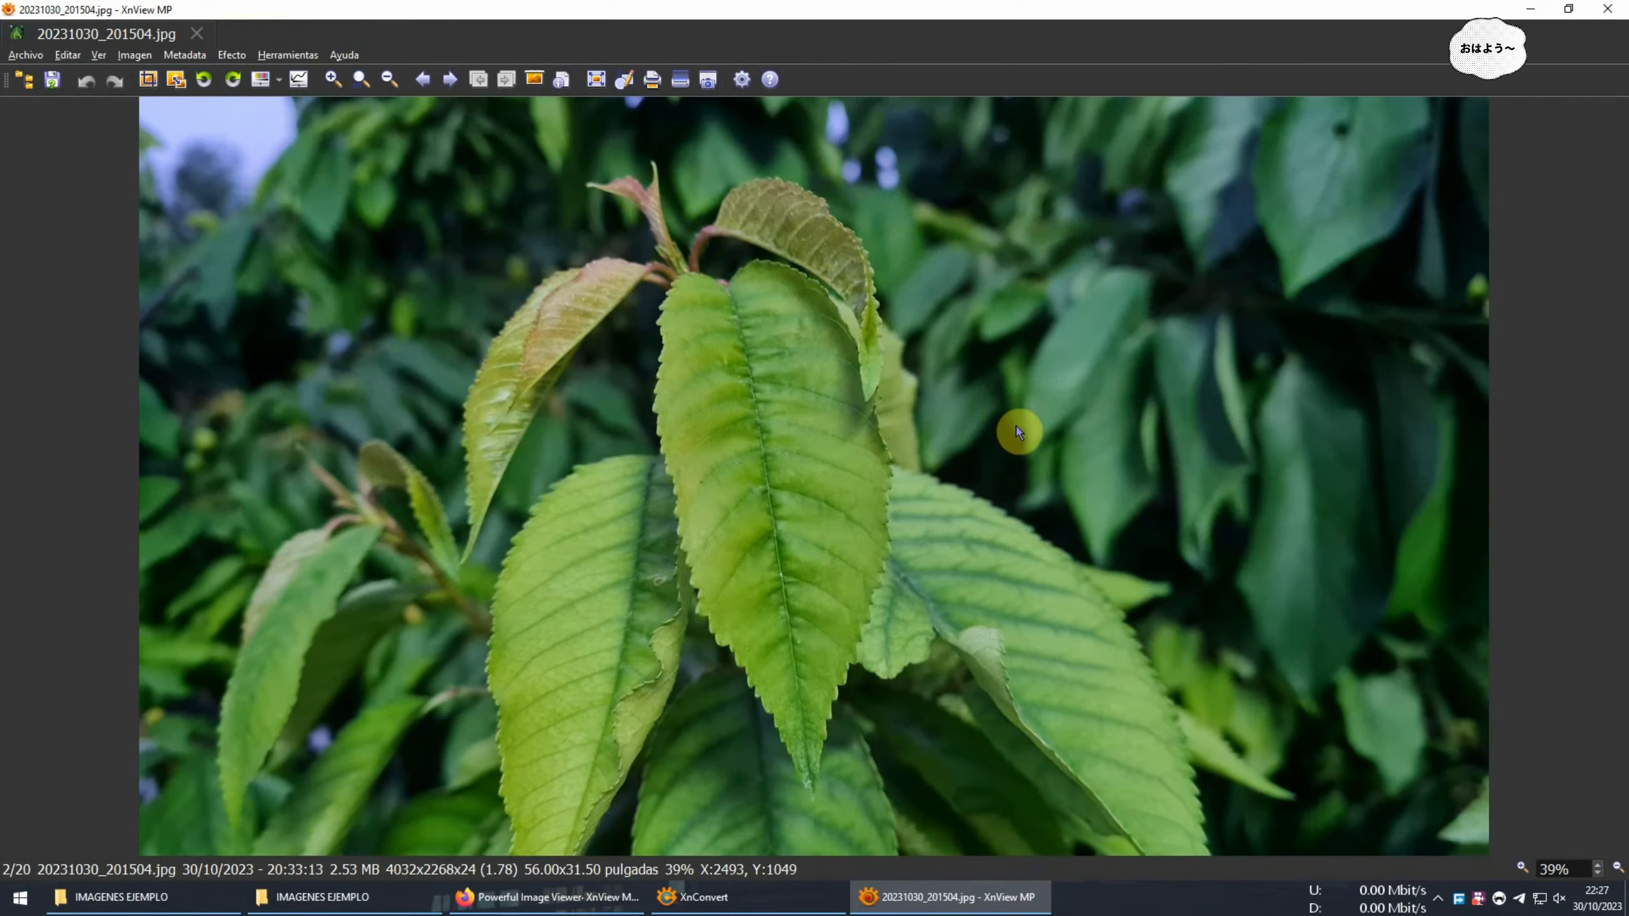
{"action": "double_click", "coordinate": [825, 457]}
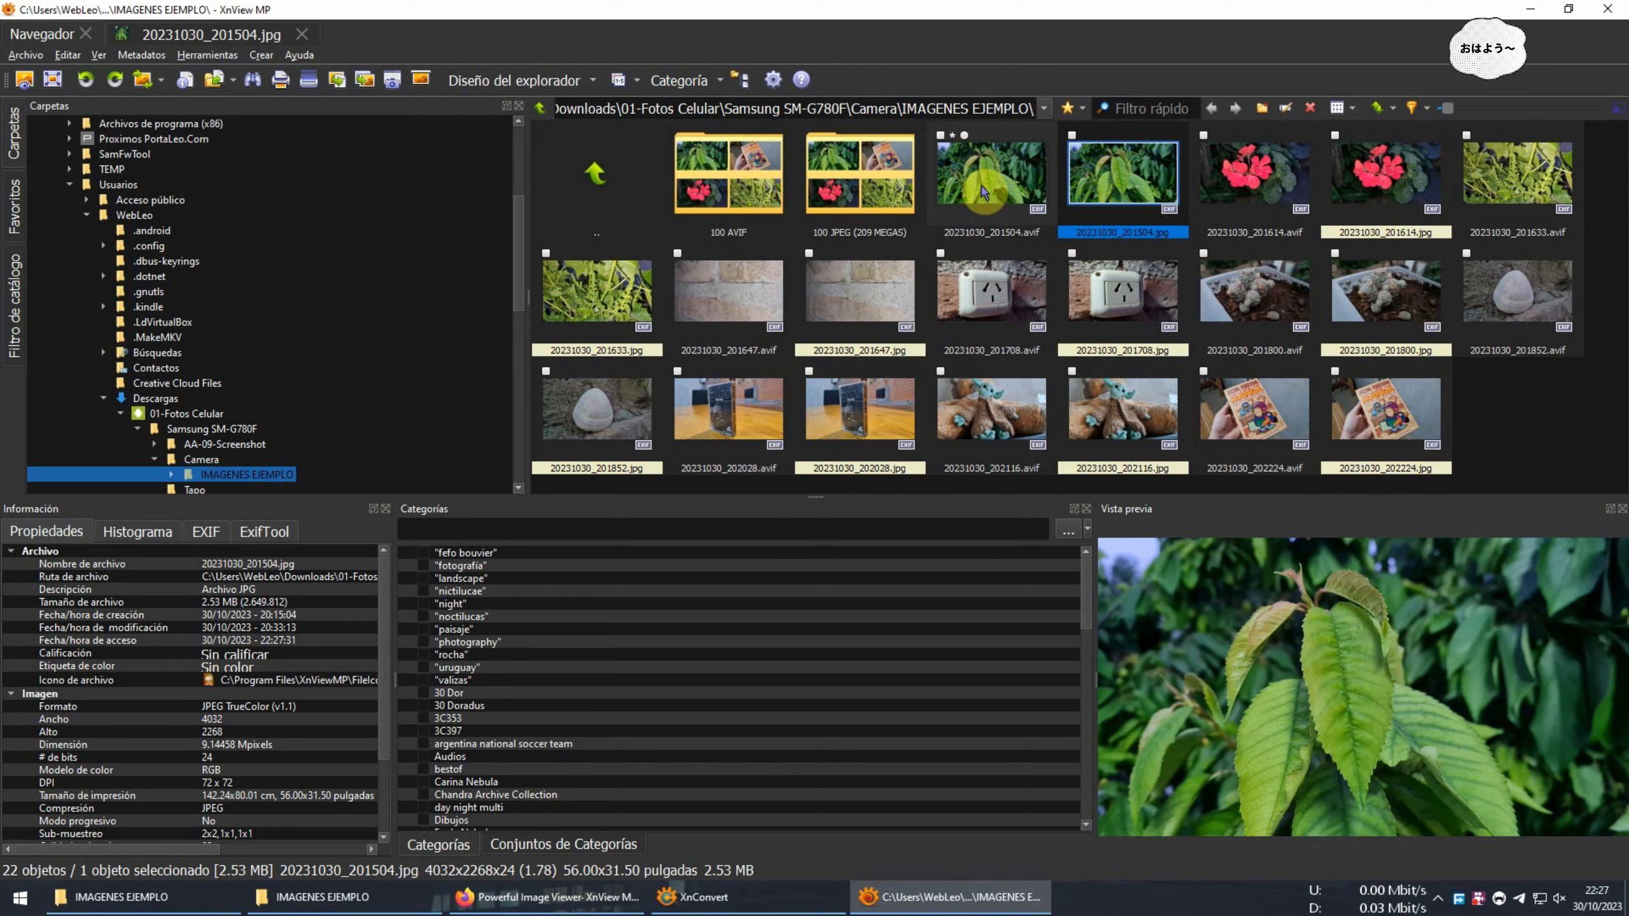
Select both 20231030_201504.avif and 20231030_201504.jpg and open them in a side-by-side comparison
{"action": "mouse_move", "coordinate": [984, 193]}
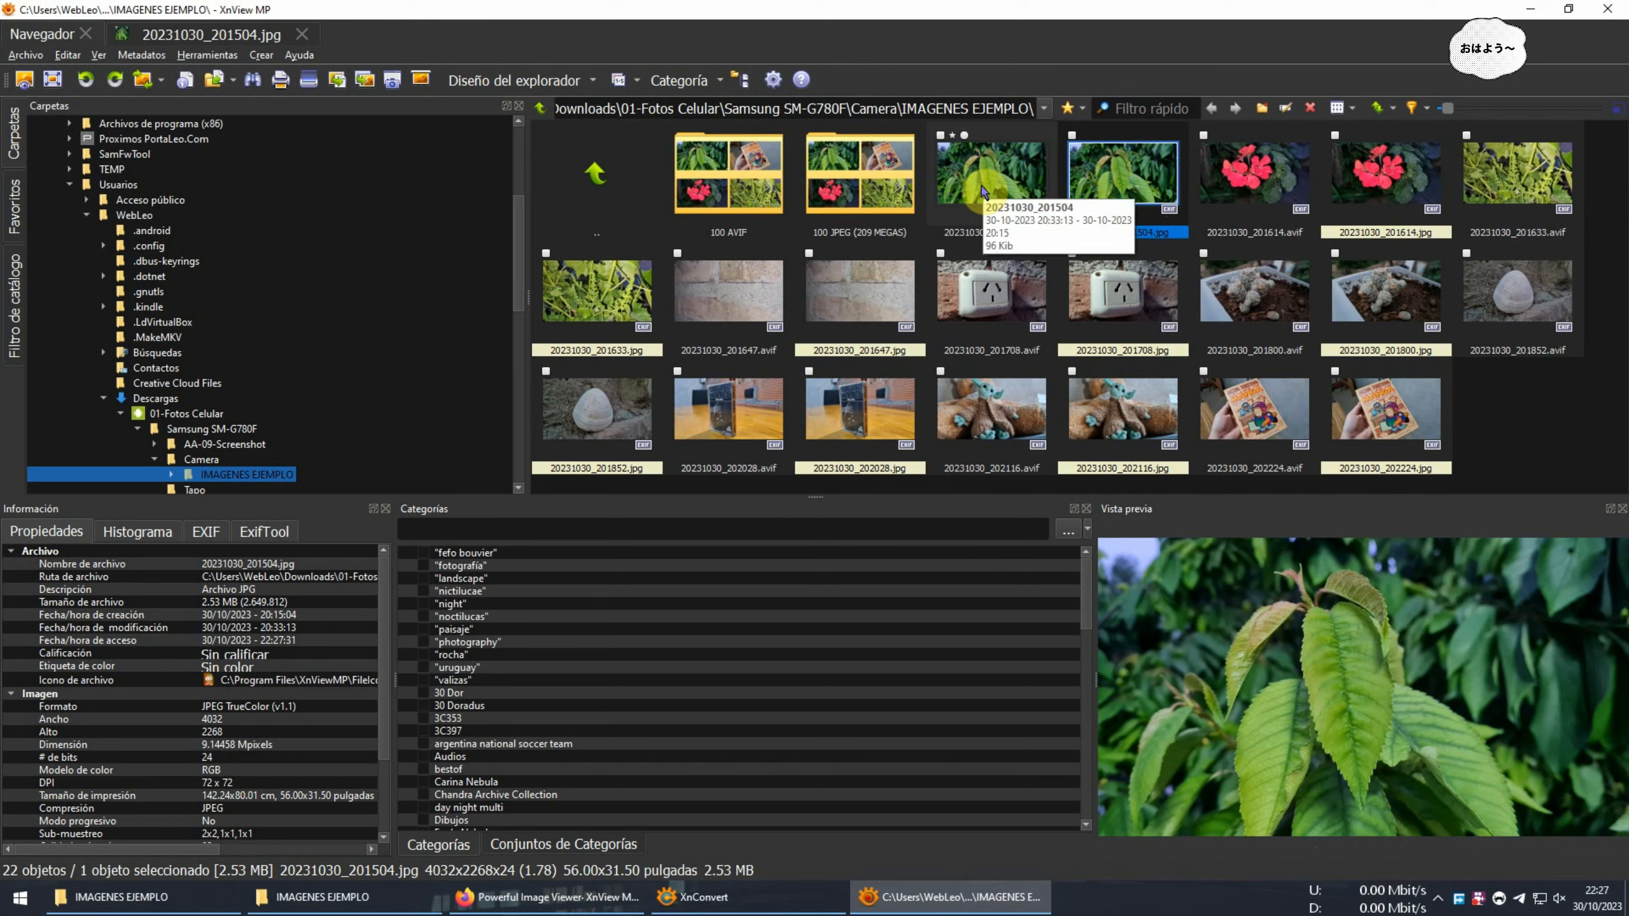
{"action": "left_click", "coordinate": [984, 192]}
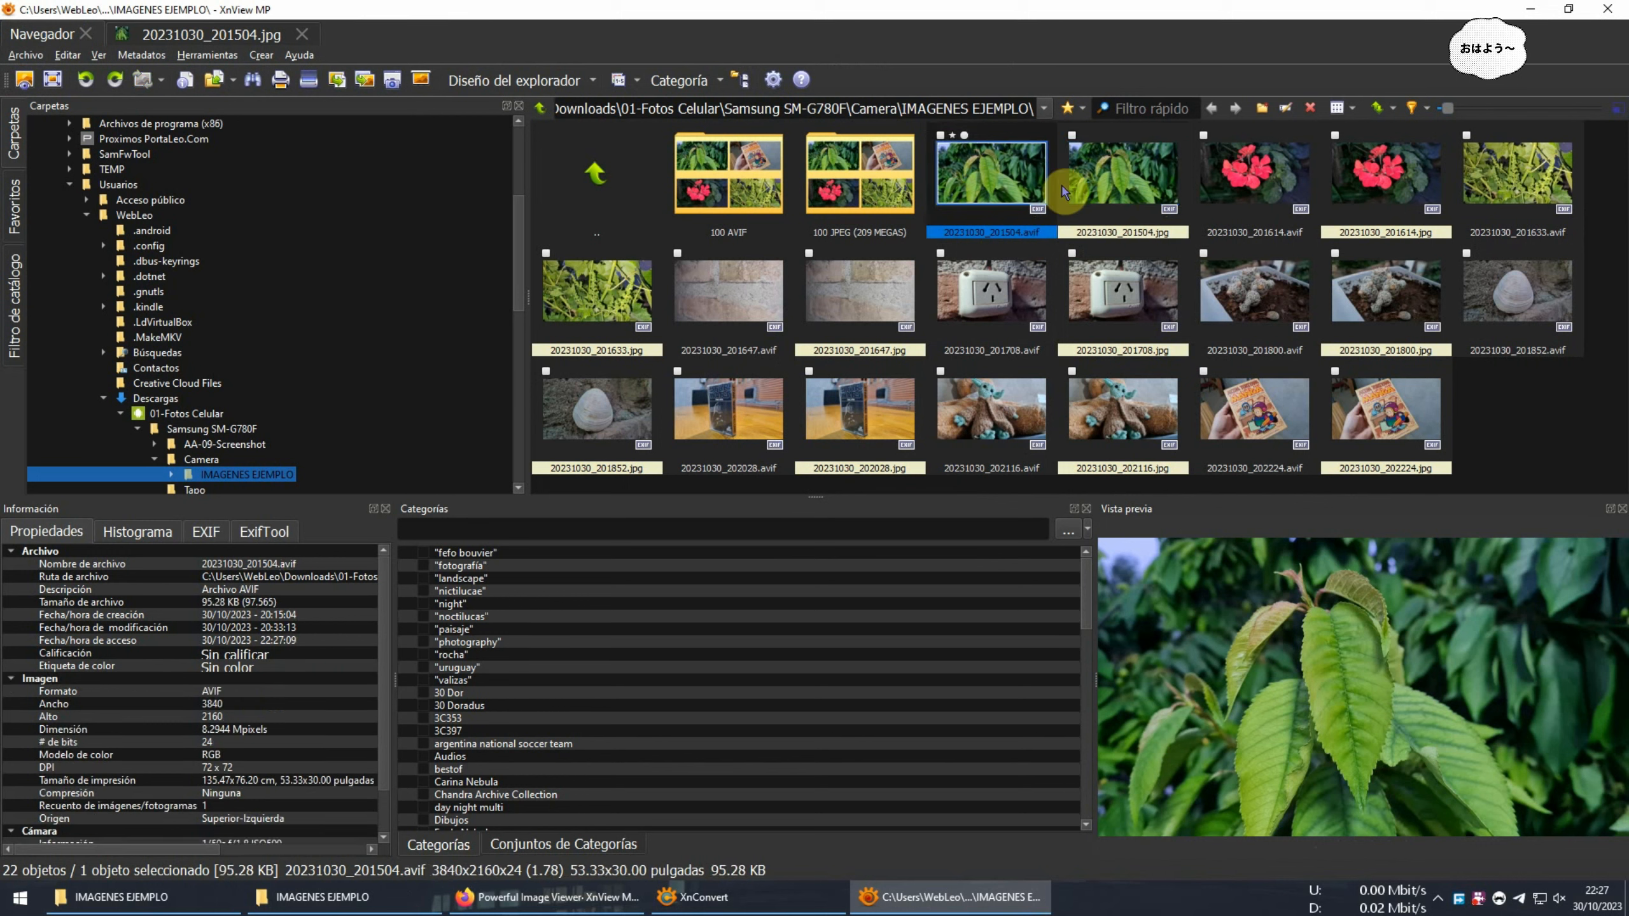
{"action": "left_click", "coordinate": [1081, 187], "text": "ctrl"}
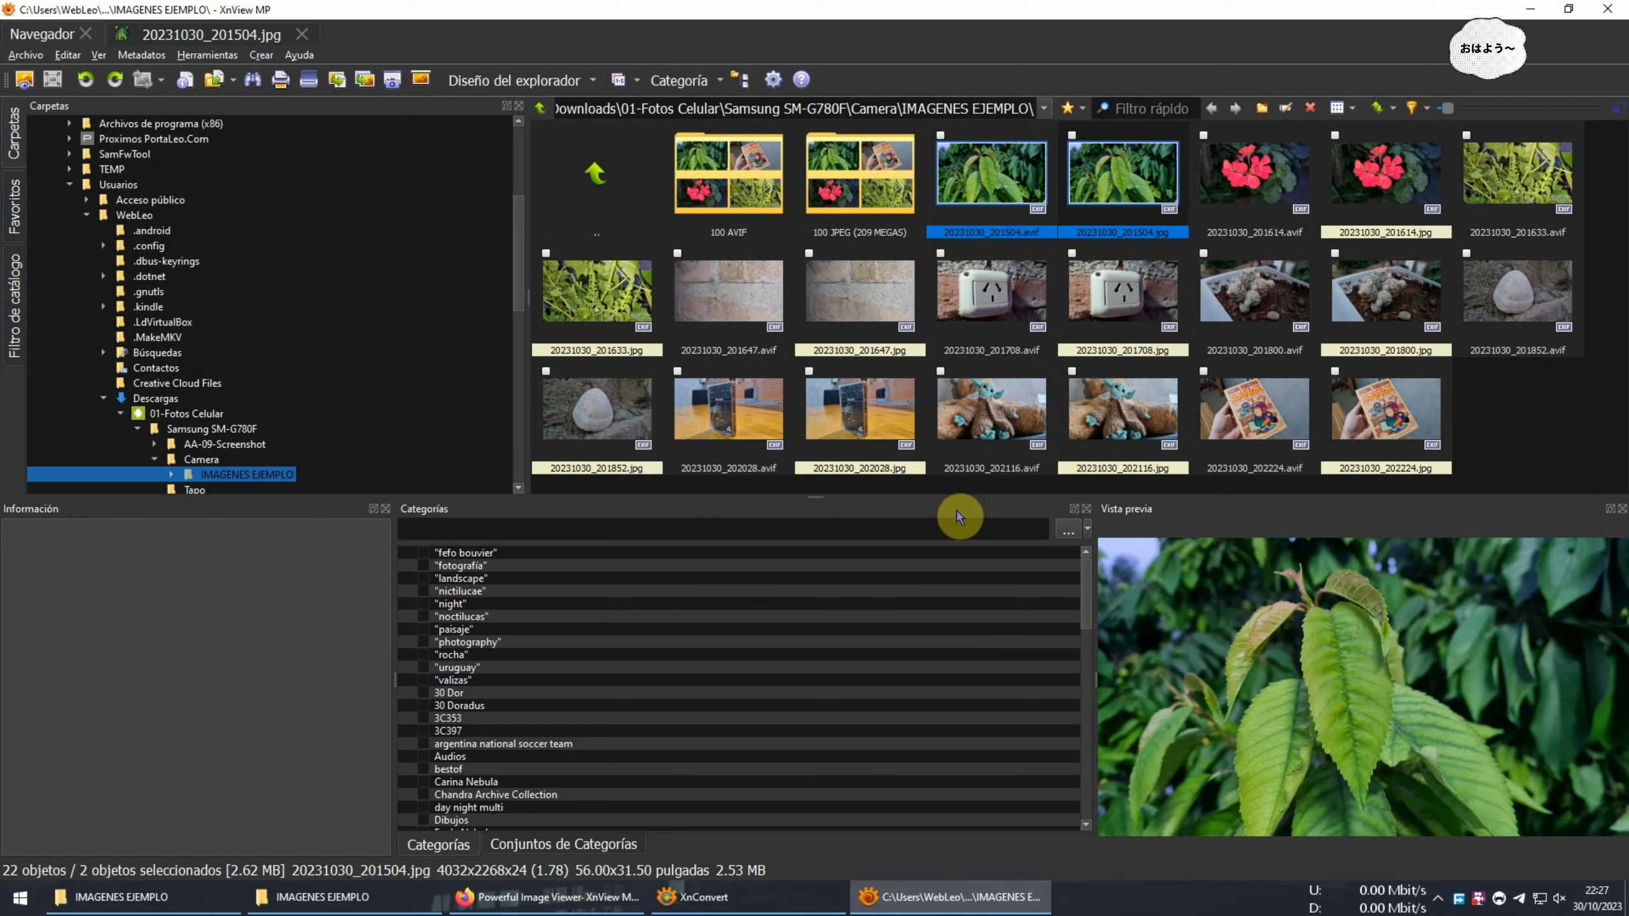
{"action": "key", "text": "ctrl+k"}
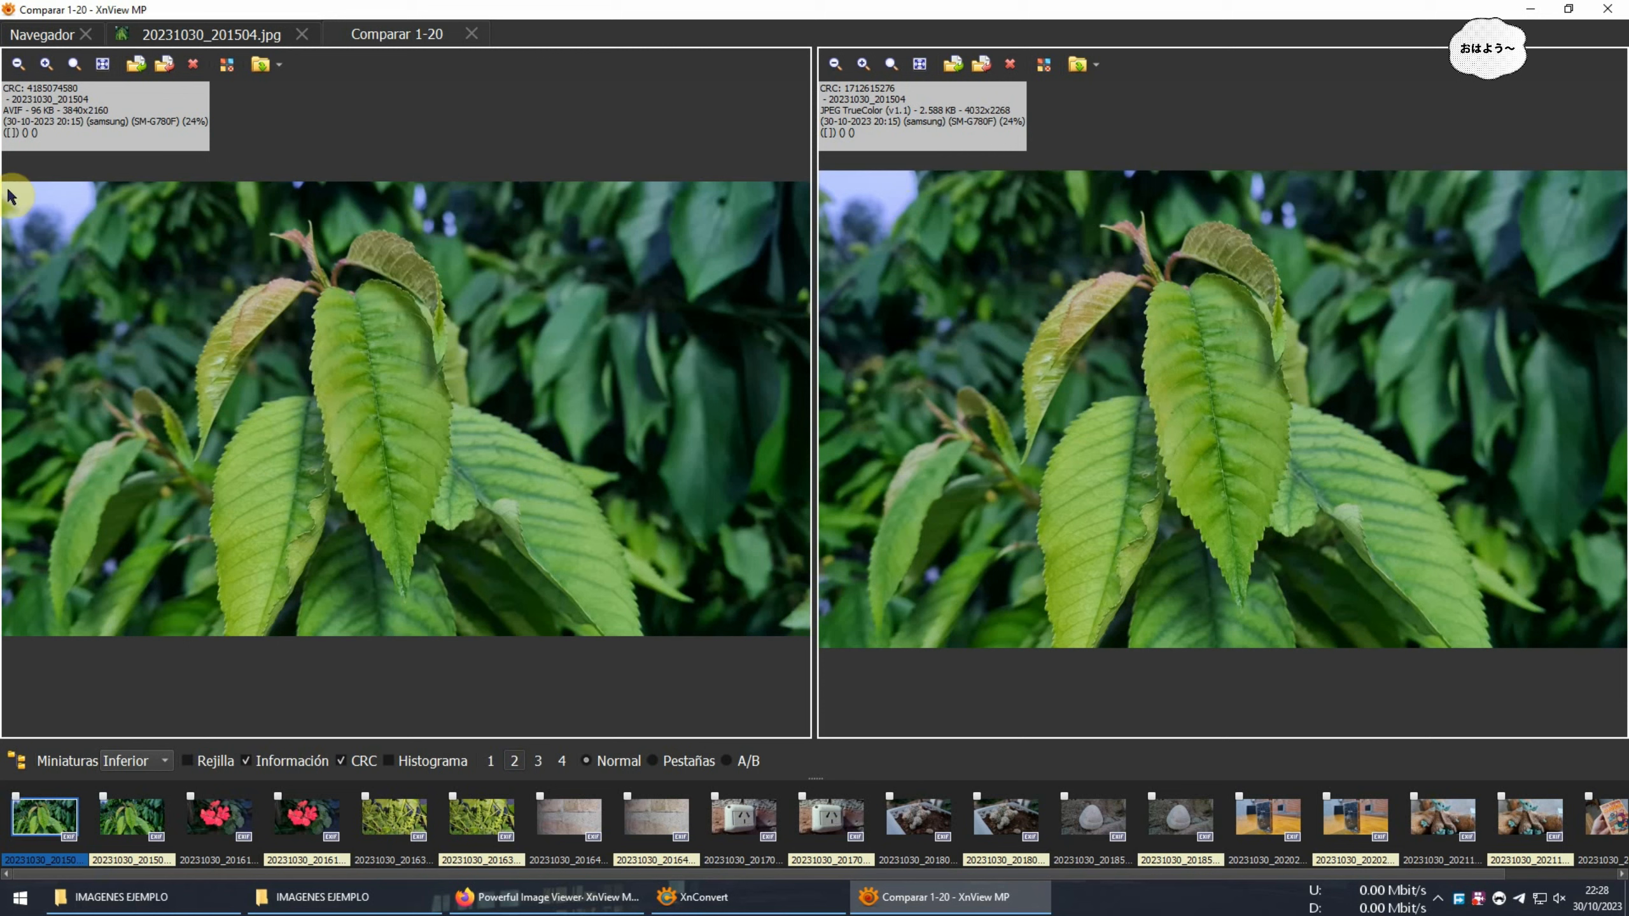
Compare the leaf detail of the AVIF and JPEG versions at 100% zoom across several areas, and zoom back out
{"action": "left_click", "coordinate": [74, 63]}
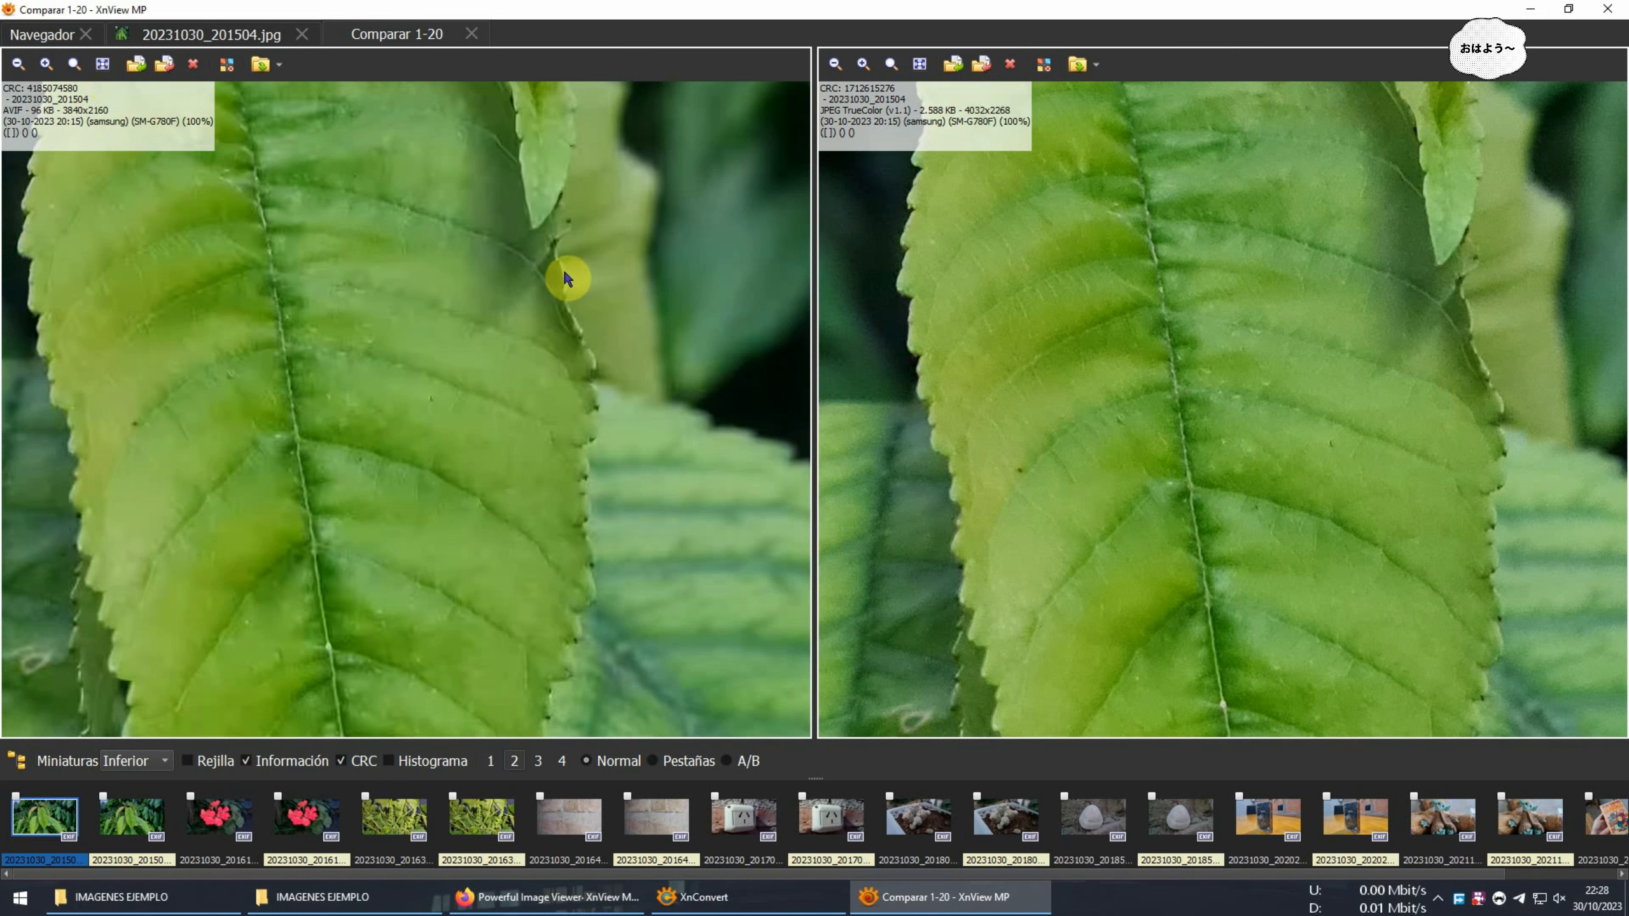
{"action": "left_click_drag", "start_coordinate": [604, 247], "coordinate": [775, 404]}
{"action": "left_click_drag", "start_coordinate": [1414, 499], "coordinate": [1269, 490]}
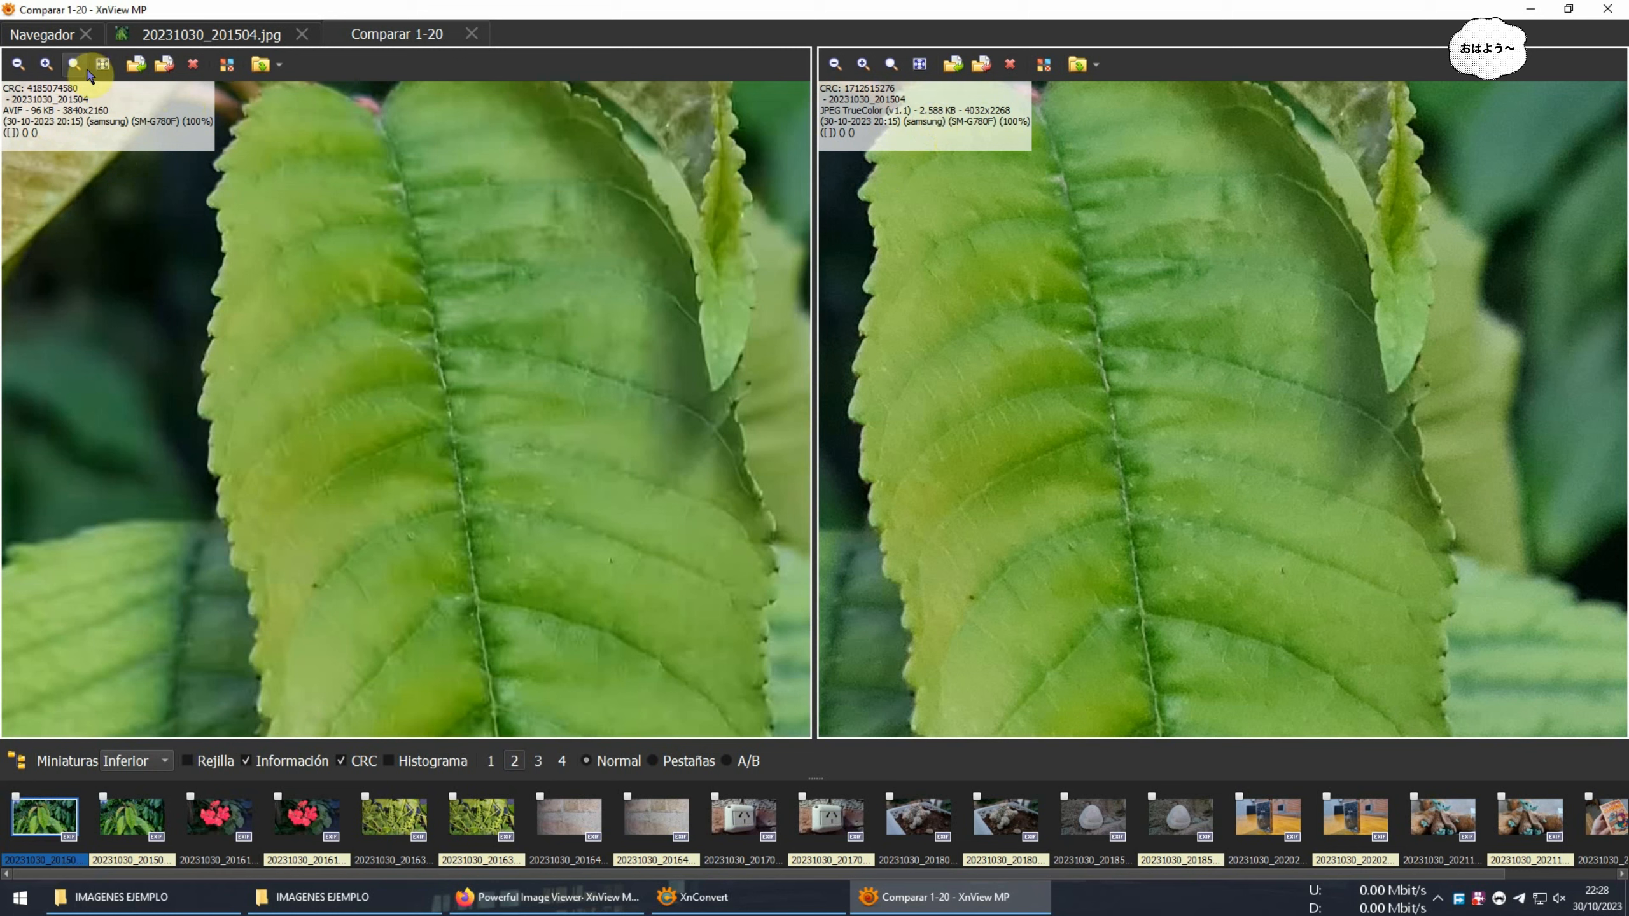
{"action": "left_click", "coordinate": [19, 64]}
{"action": "left_click", "coordinate": [19, 65]}
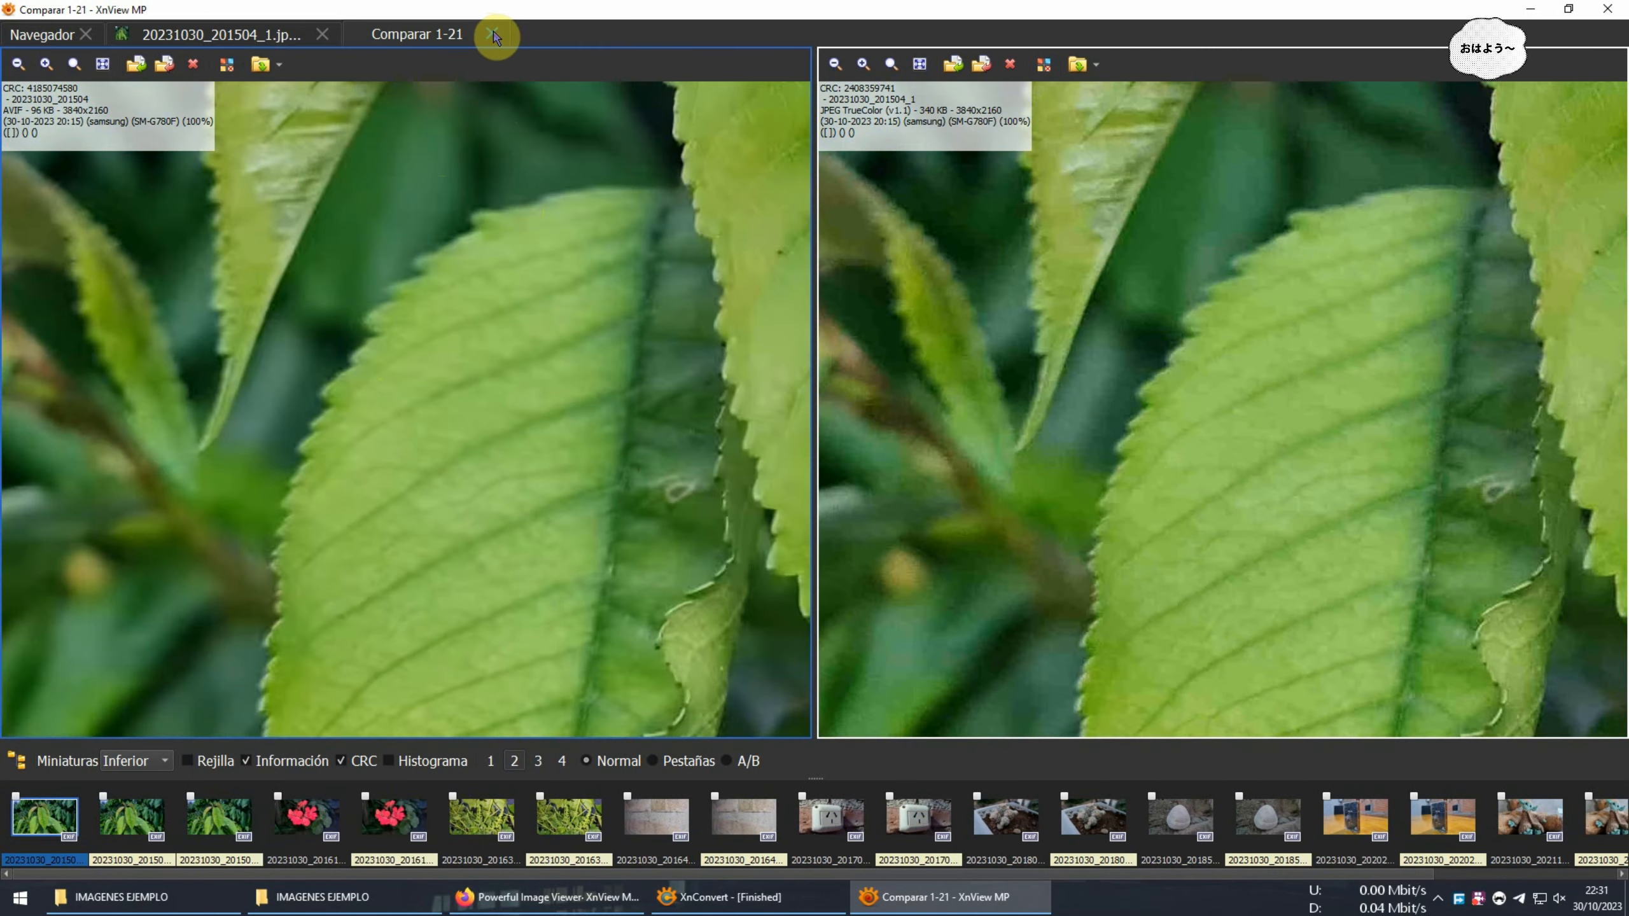
Close the comparison and the single-photo view, and switch to XnConvert to review its Resize action
{"action": "left_click", "coordinate": [494, 36]}
{"action": "left_click", "coordinate": [322, 33]}
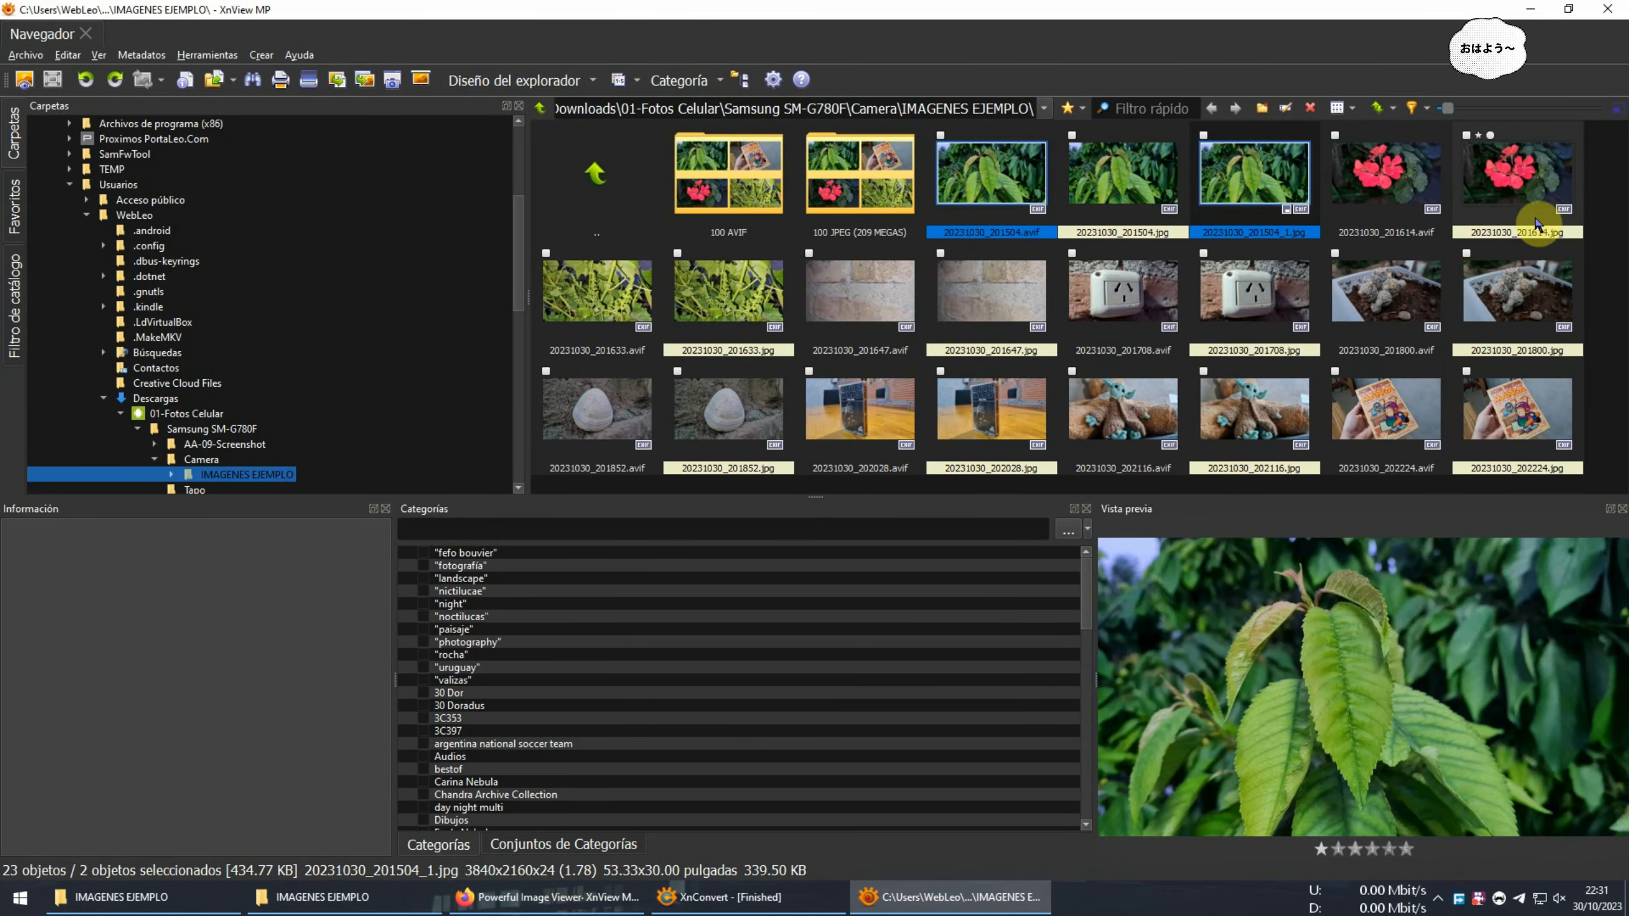
{"action": "left_click", "coordinate": [725, 897]}
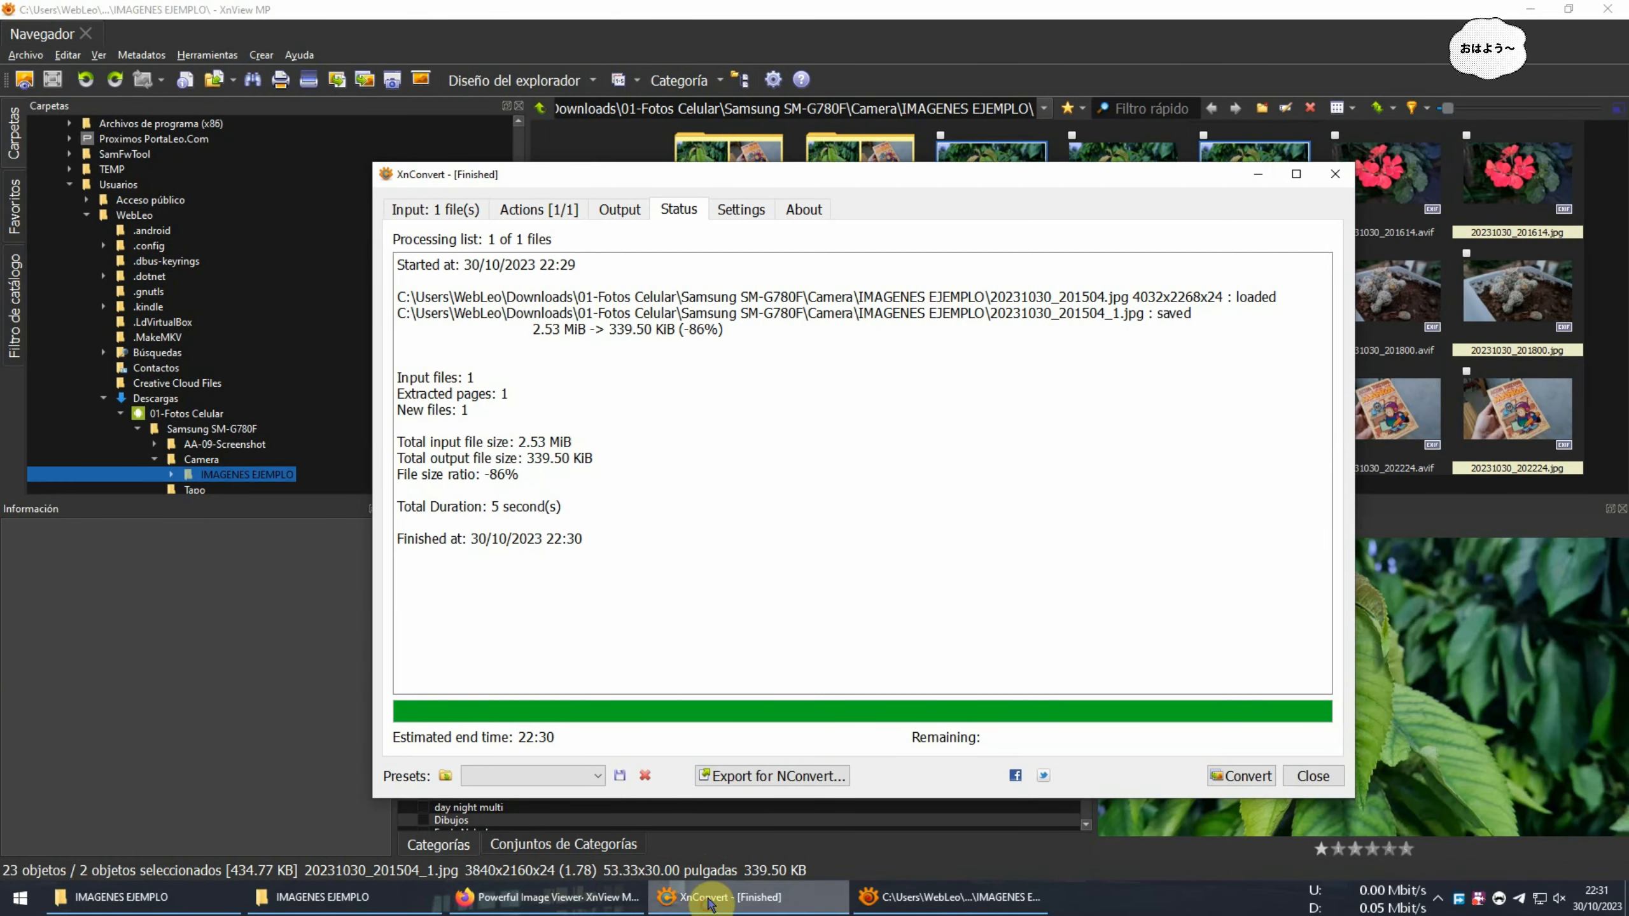
{"action": "left_click", "coordinate": [439, 212]}
{"action": "left_click", "coordinate": [533, 209]}
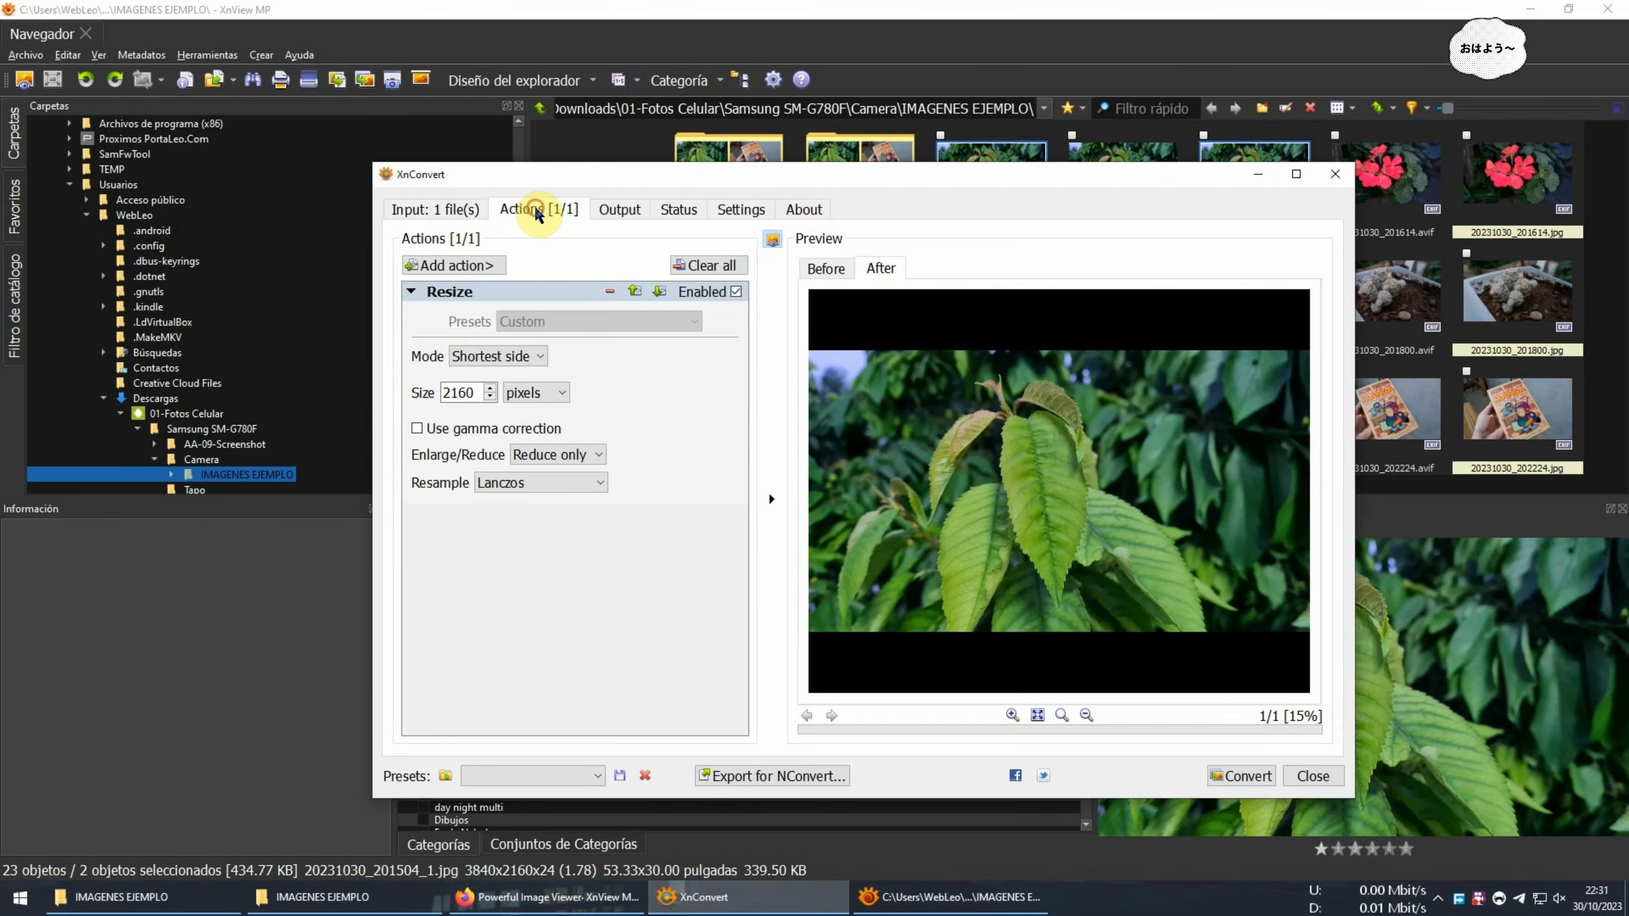
Clear the XnConvert input list and add 20231030_202116.jpg from the IMAGENES EJEMPLO folder
{"action": "left_click", "coordinate": [436, 208]}
{"action": "left_click", "coordinate": [696, 242]}
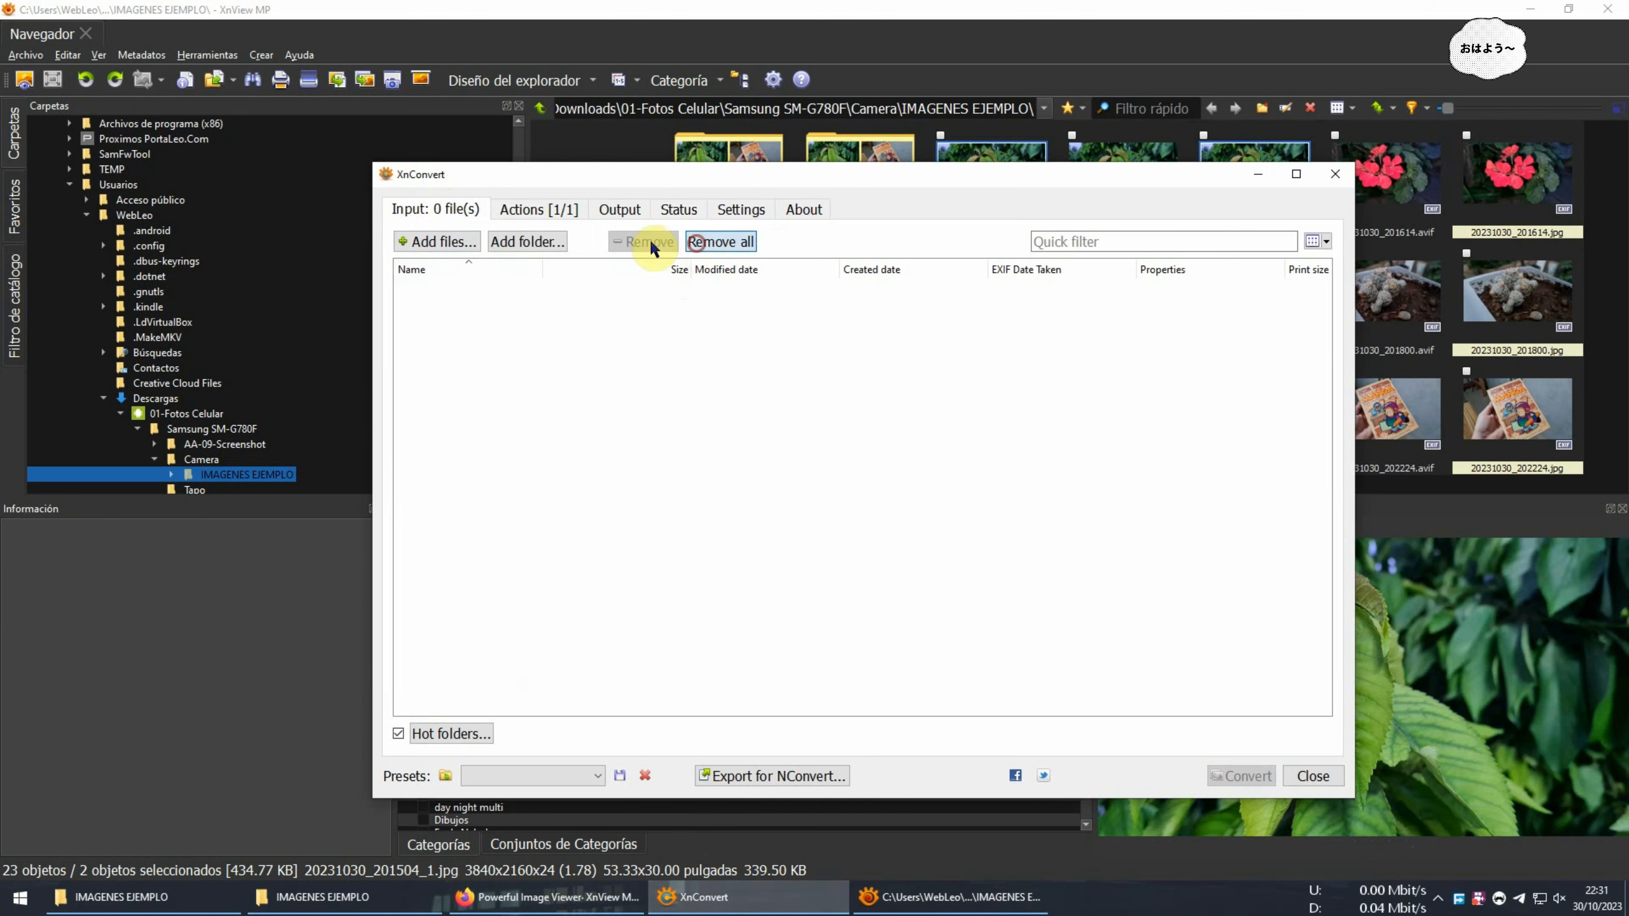
{"action": "left_click", "coordinate": [441, 249]}
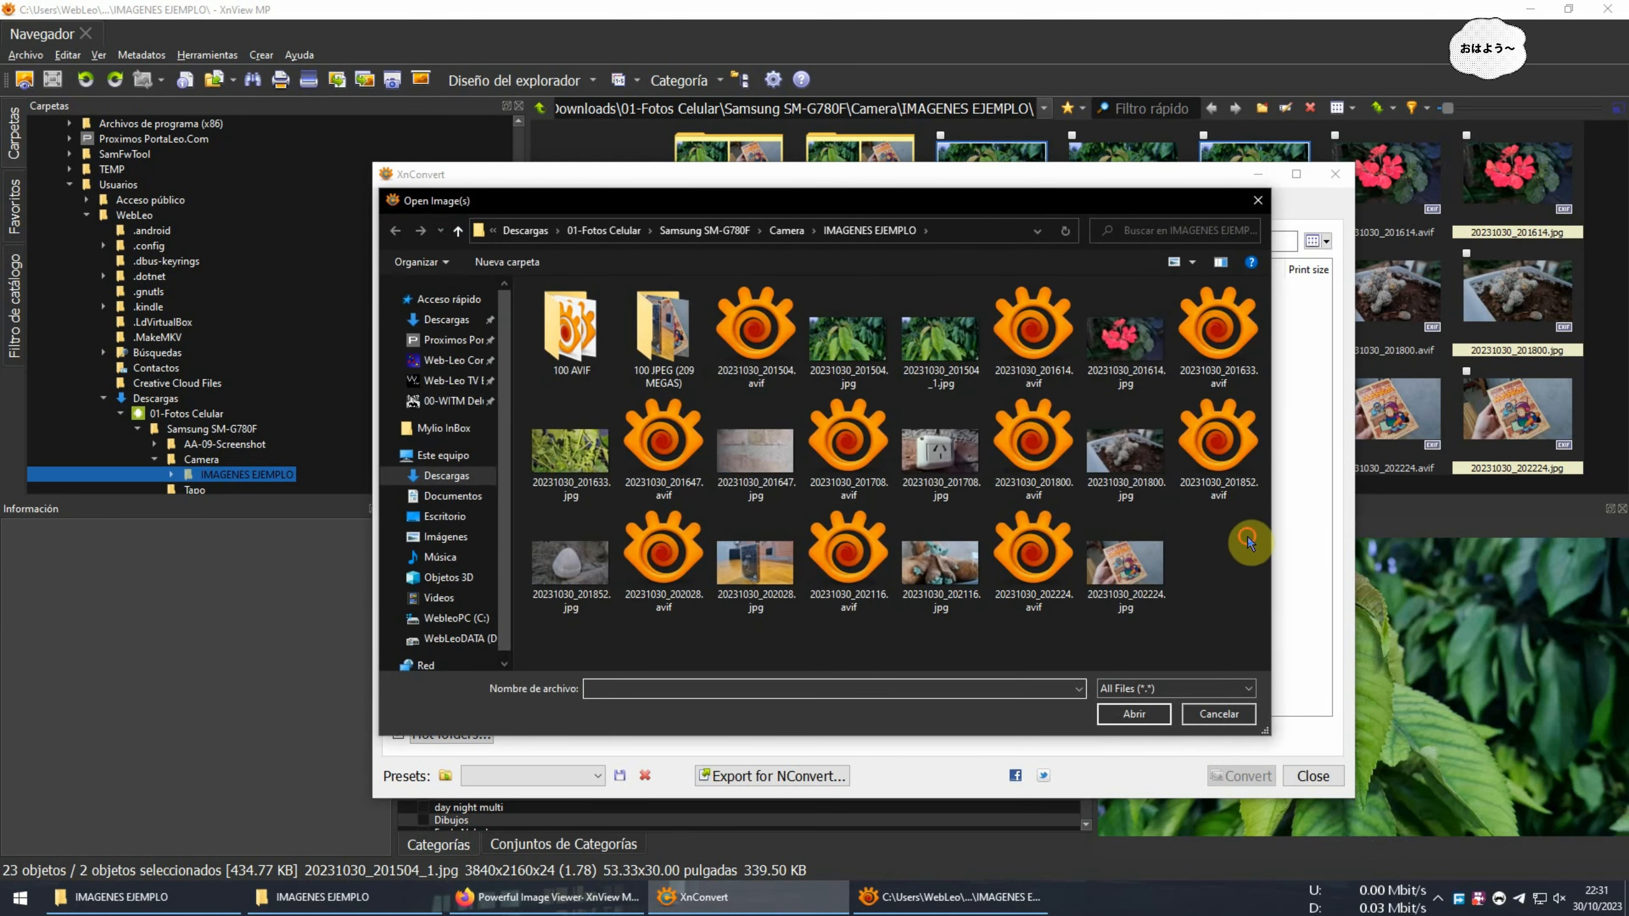
{"action": "double_click", "coordinate": [936, 565]}
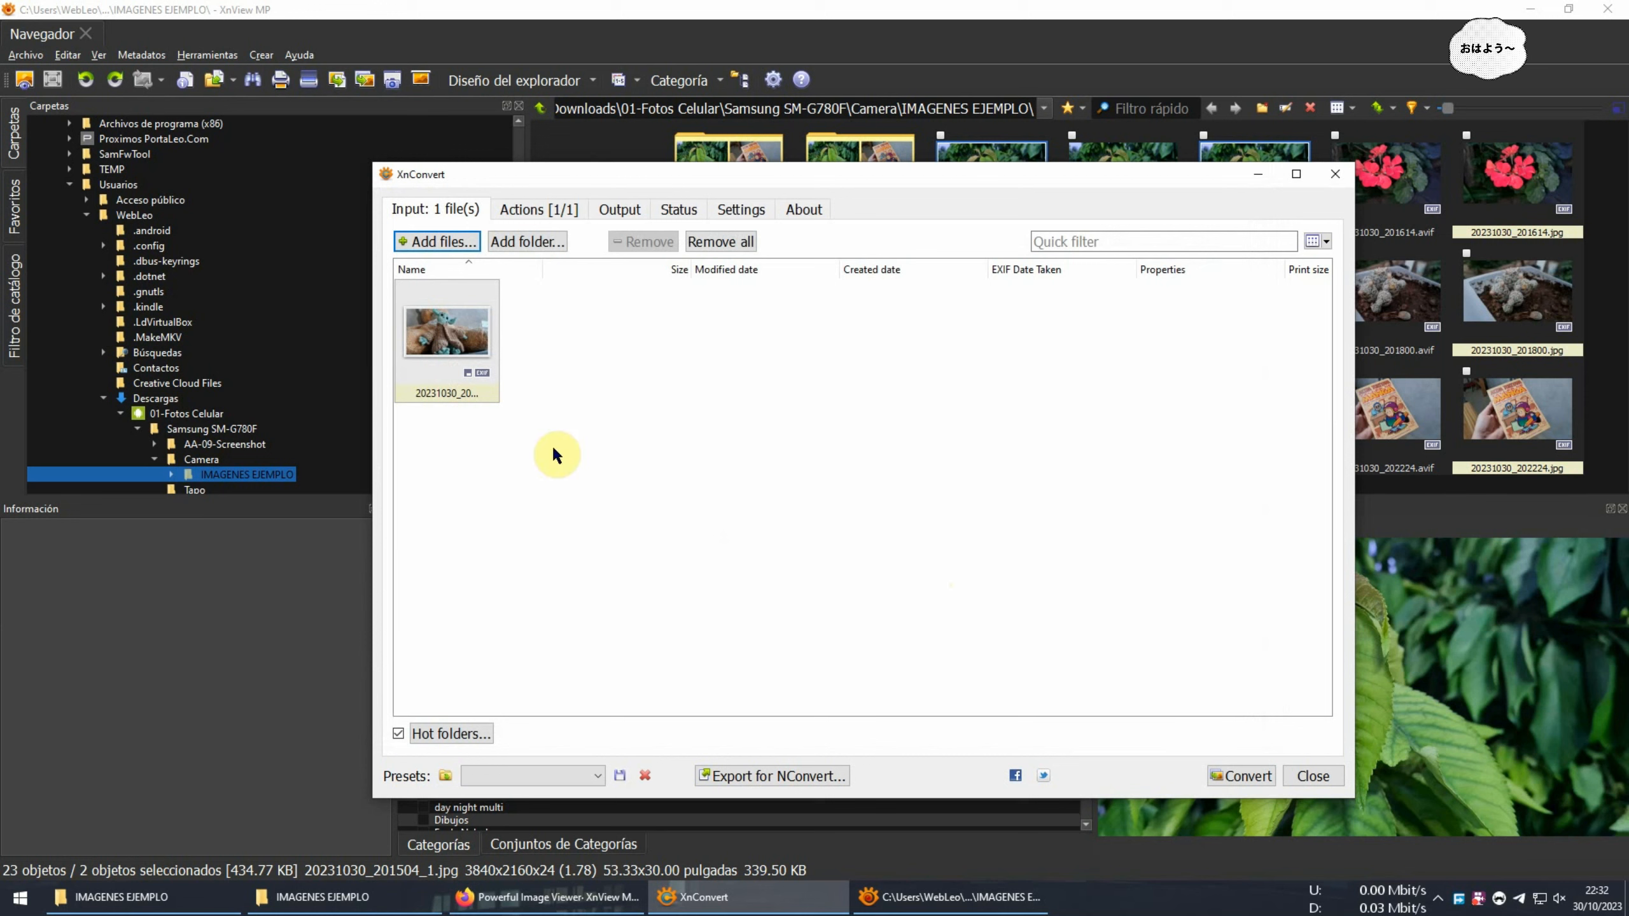
{"action": "left_click", "coordinate": [449, 337]}
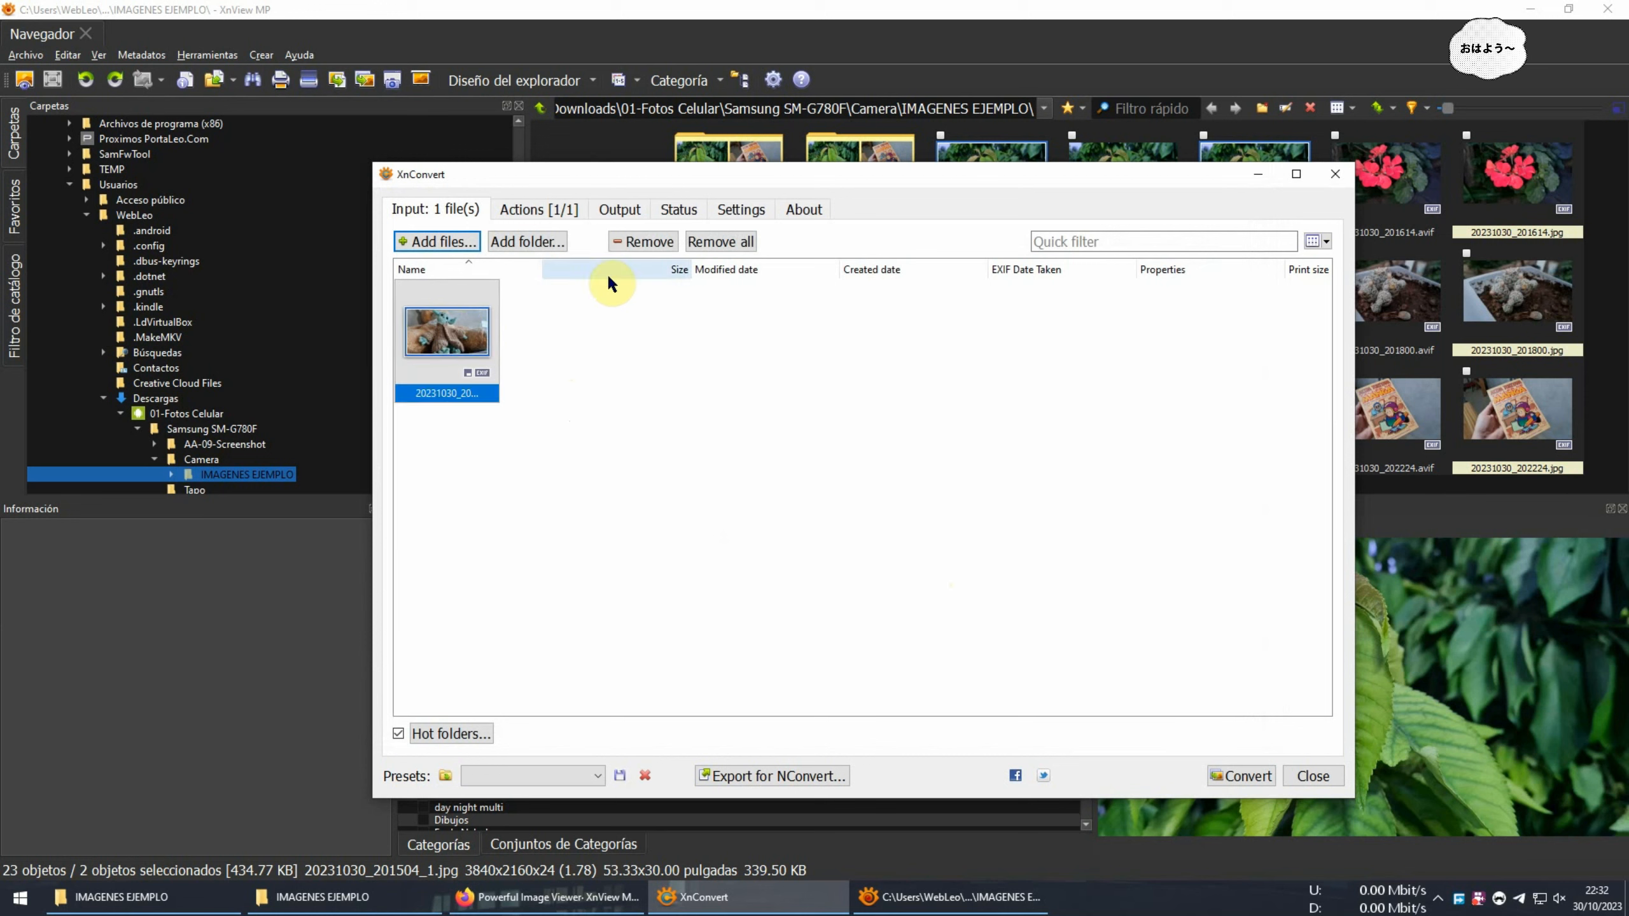
{"action": "left_click", "coordinate": [712, 364]}
Set the JPEG output quality to 10 in the write settings
{"action": "left_click", "coordinate": [616, 209]}
{"action": "left_click", "coordinate": [1163, 379]}
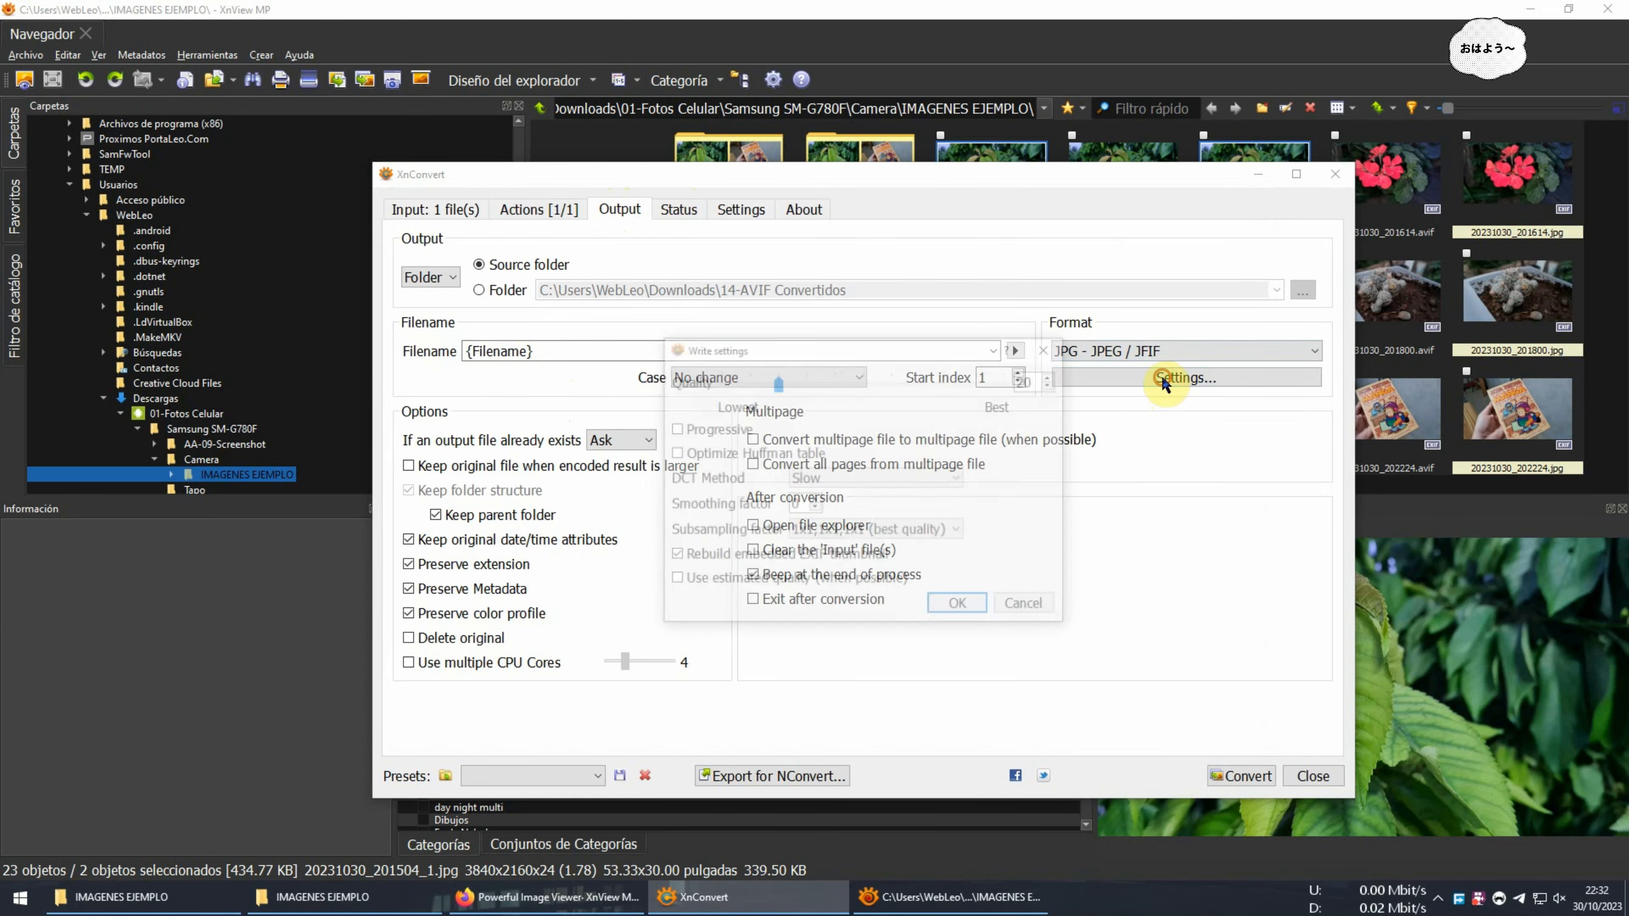
{"action": "left_click_drag", "start_coordinate": [775, 379], "coordinate": [749, 398]}
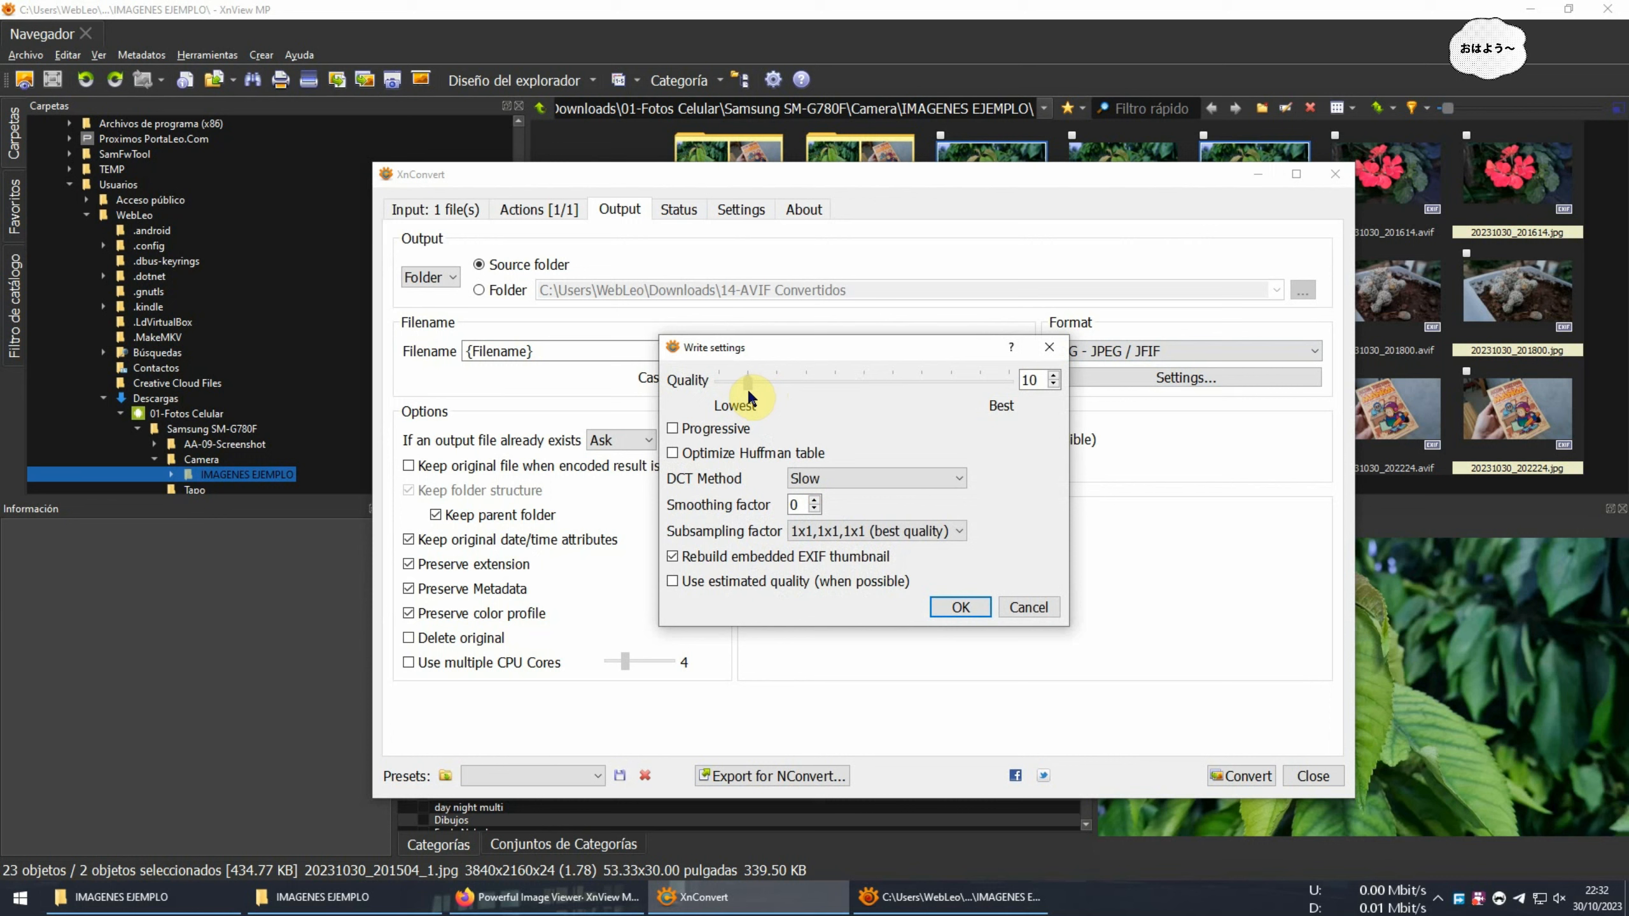
{"action": "left_click_drag", "start_coordinate": [749, 398], "coordinate": [749, 397]}
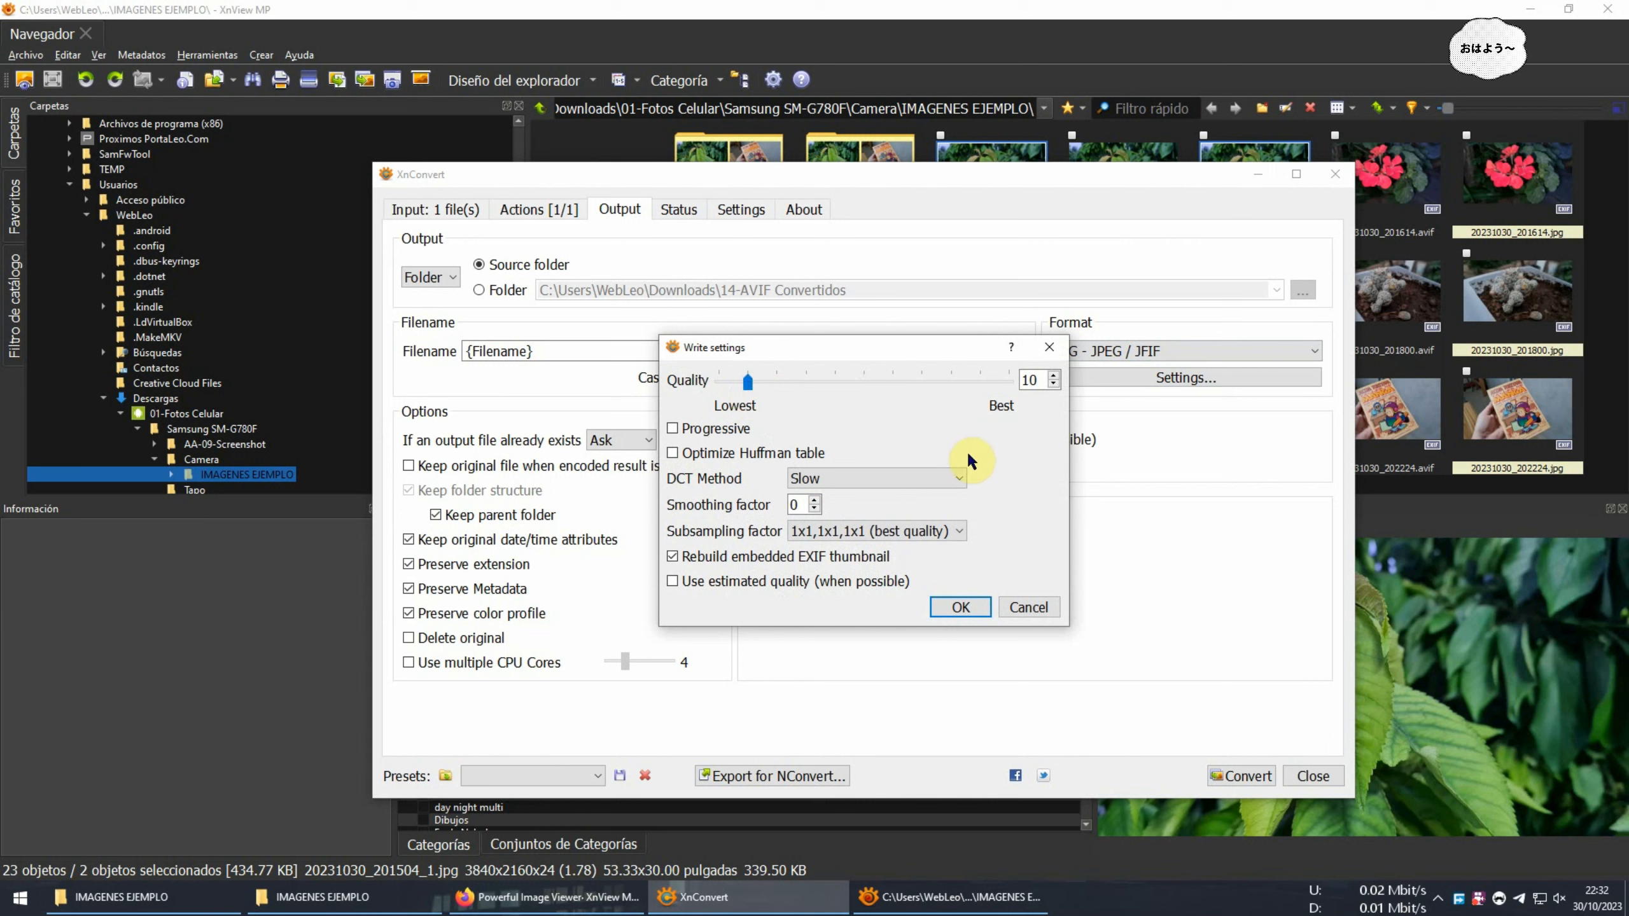
{"action": "left_click", "coordinate": [969, 609]}
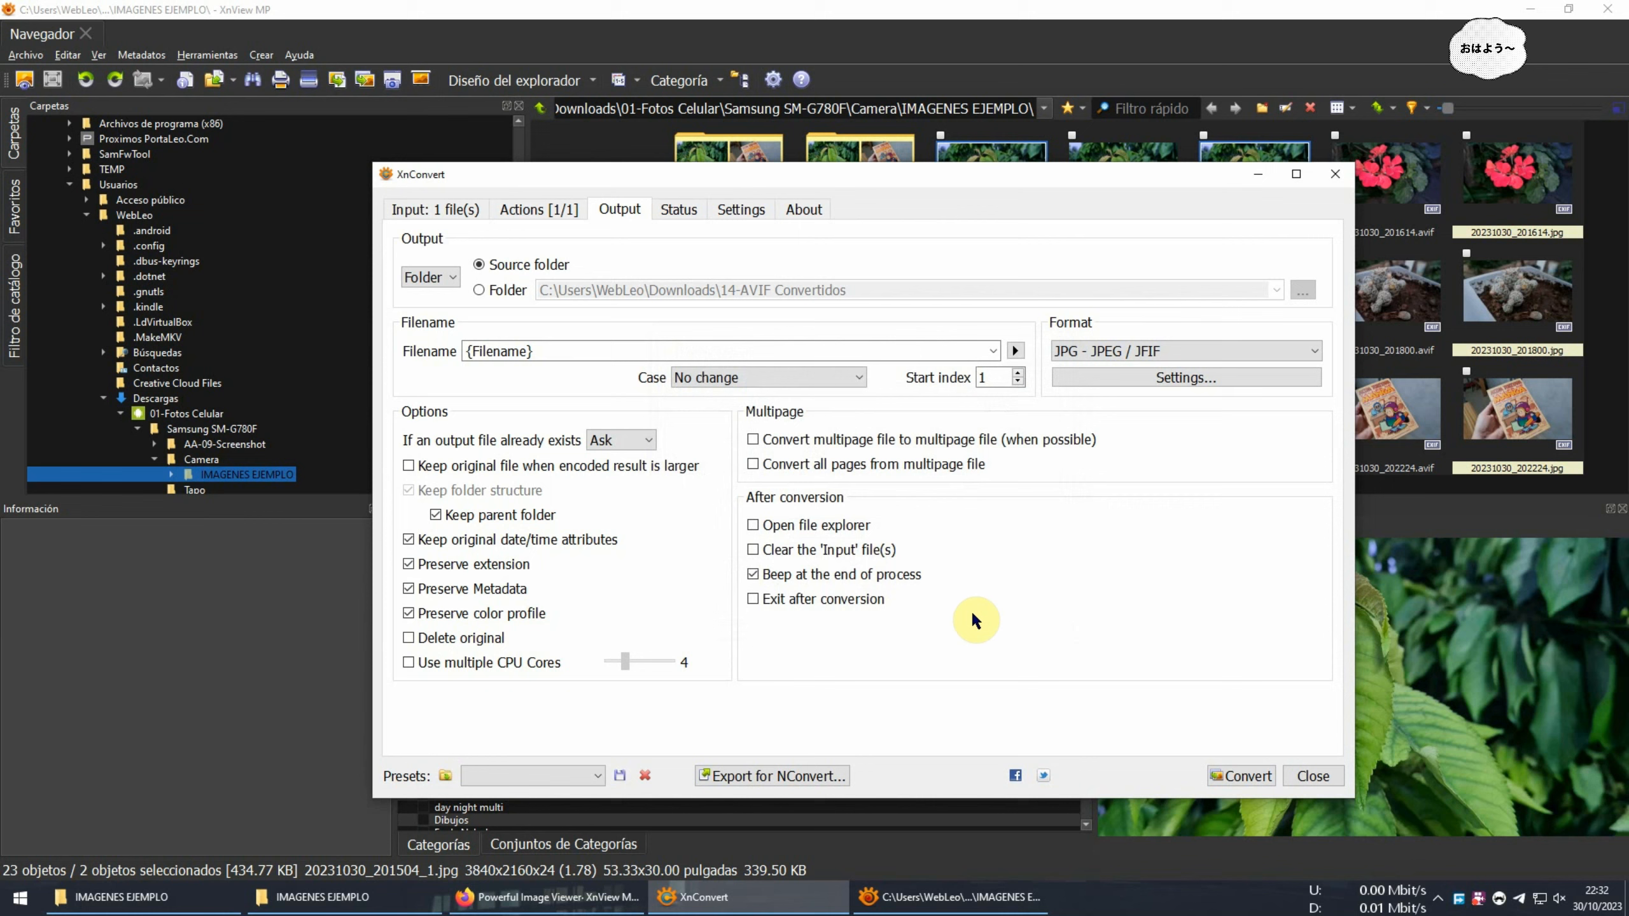
Convert 20231030_202116.jpg, saving the result as a renamed copy instead of overwriting the original, and close XnConvert
{"action": "left_click", "coordinate": [1241, 760]}
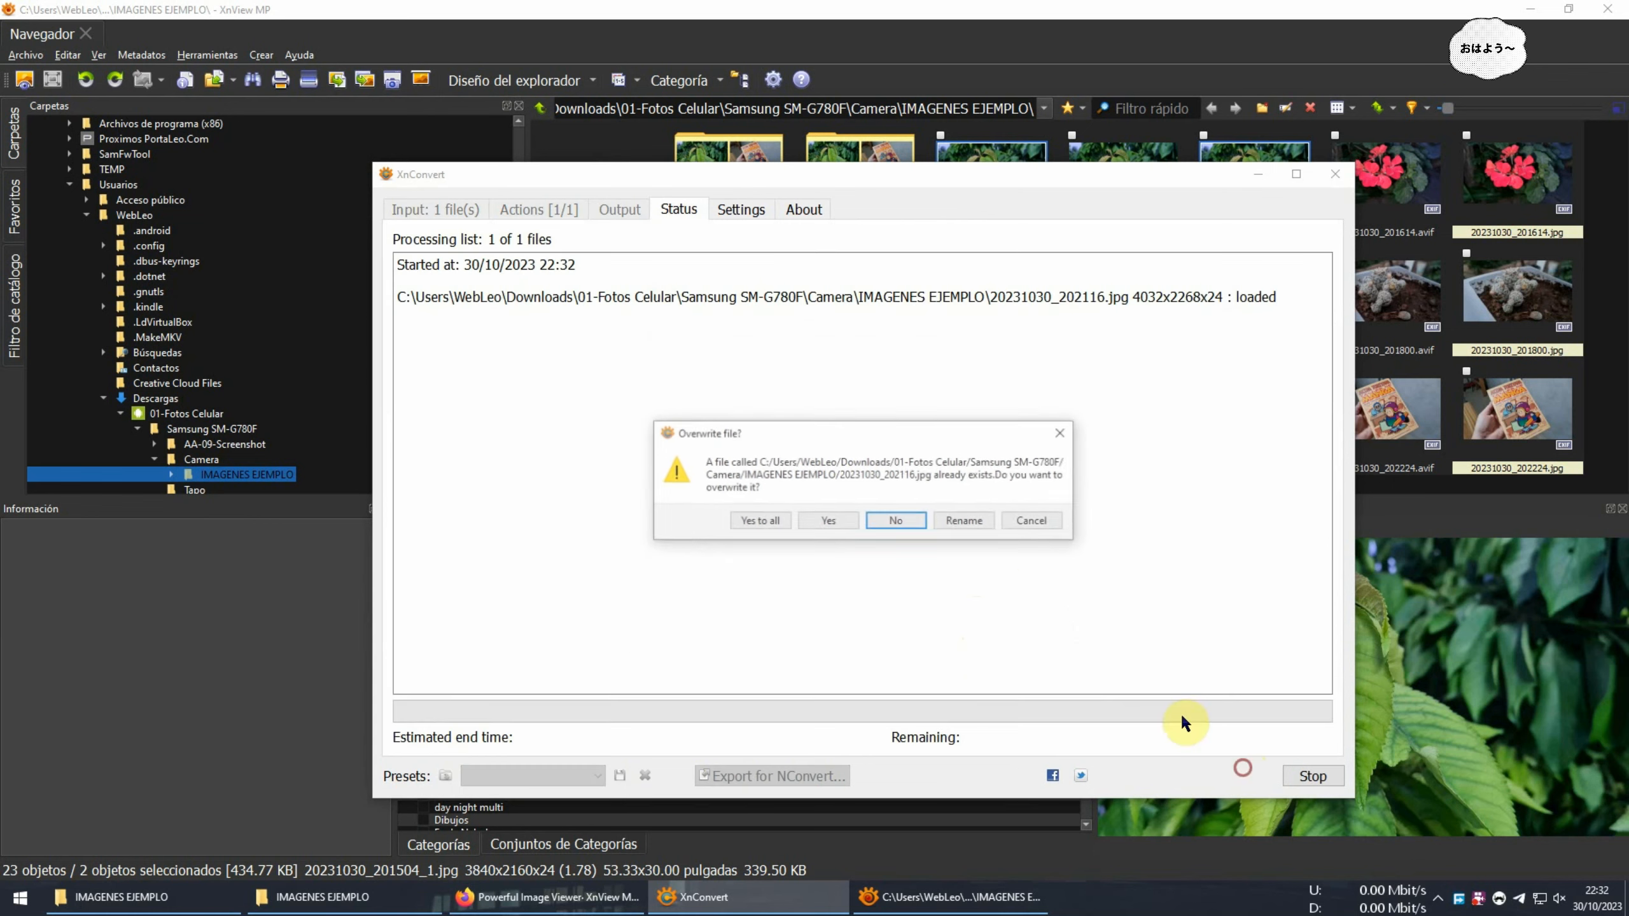
{"action": "left_click", "coordinate": [960, 517]}
{"action": "left_click", "coordinate": [1313, 775]}
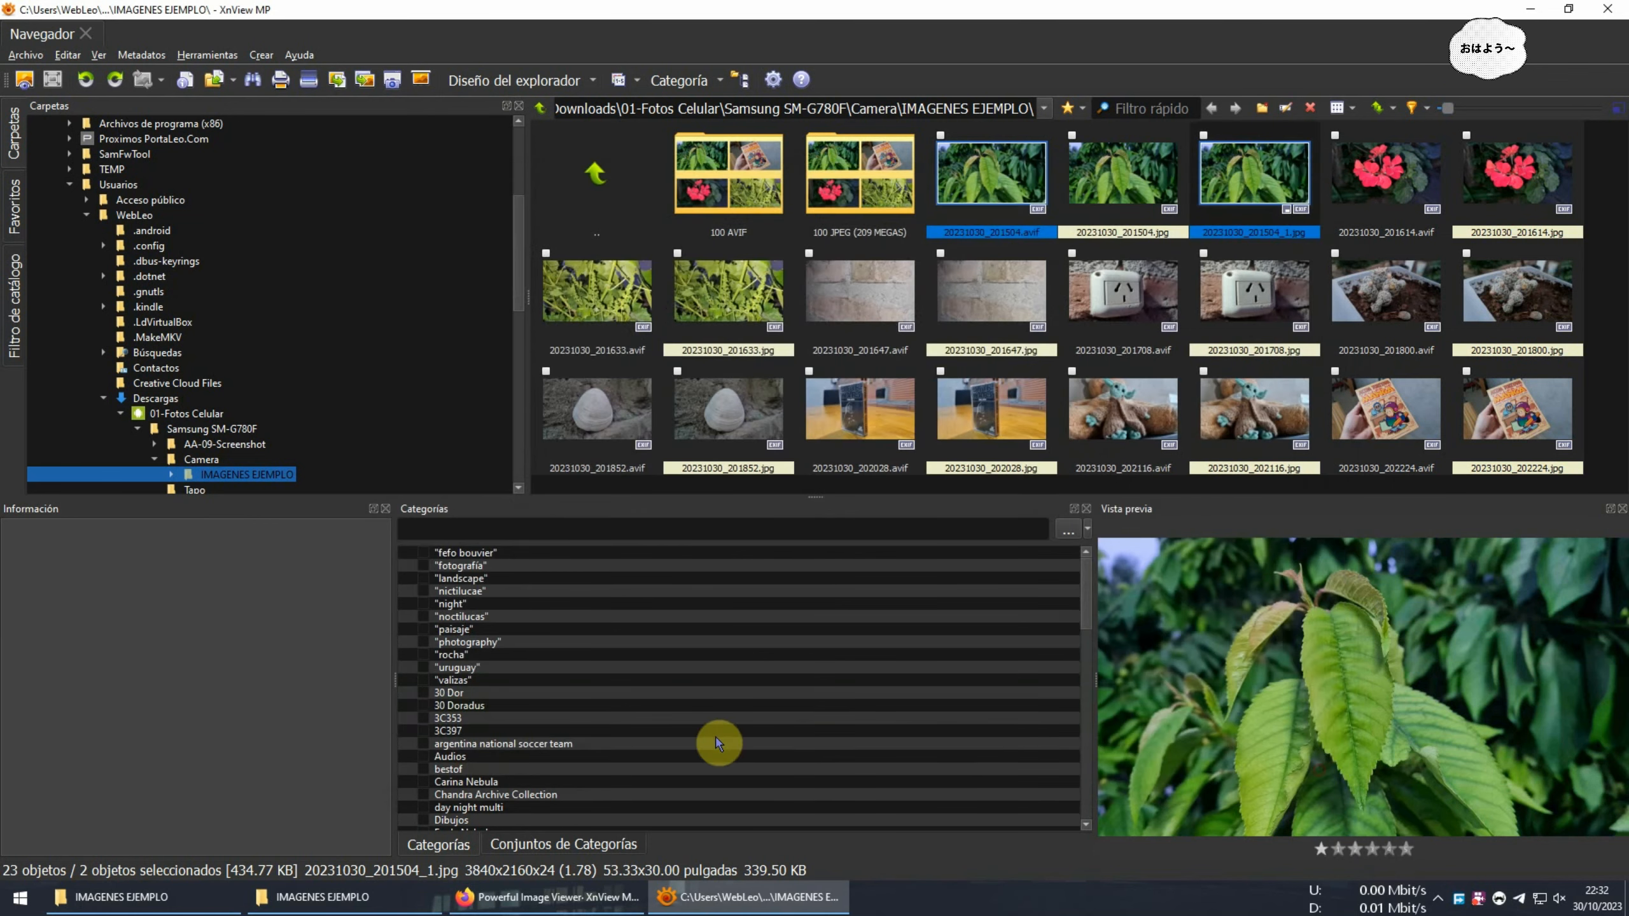
In XnView MP, check the file details of 20231030_202116_1.jpg and open it side by side with 20231030_202116.avif
{"action": "left_click", "coordinate": [1248, 421]}
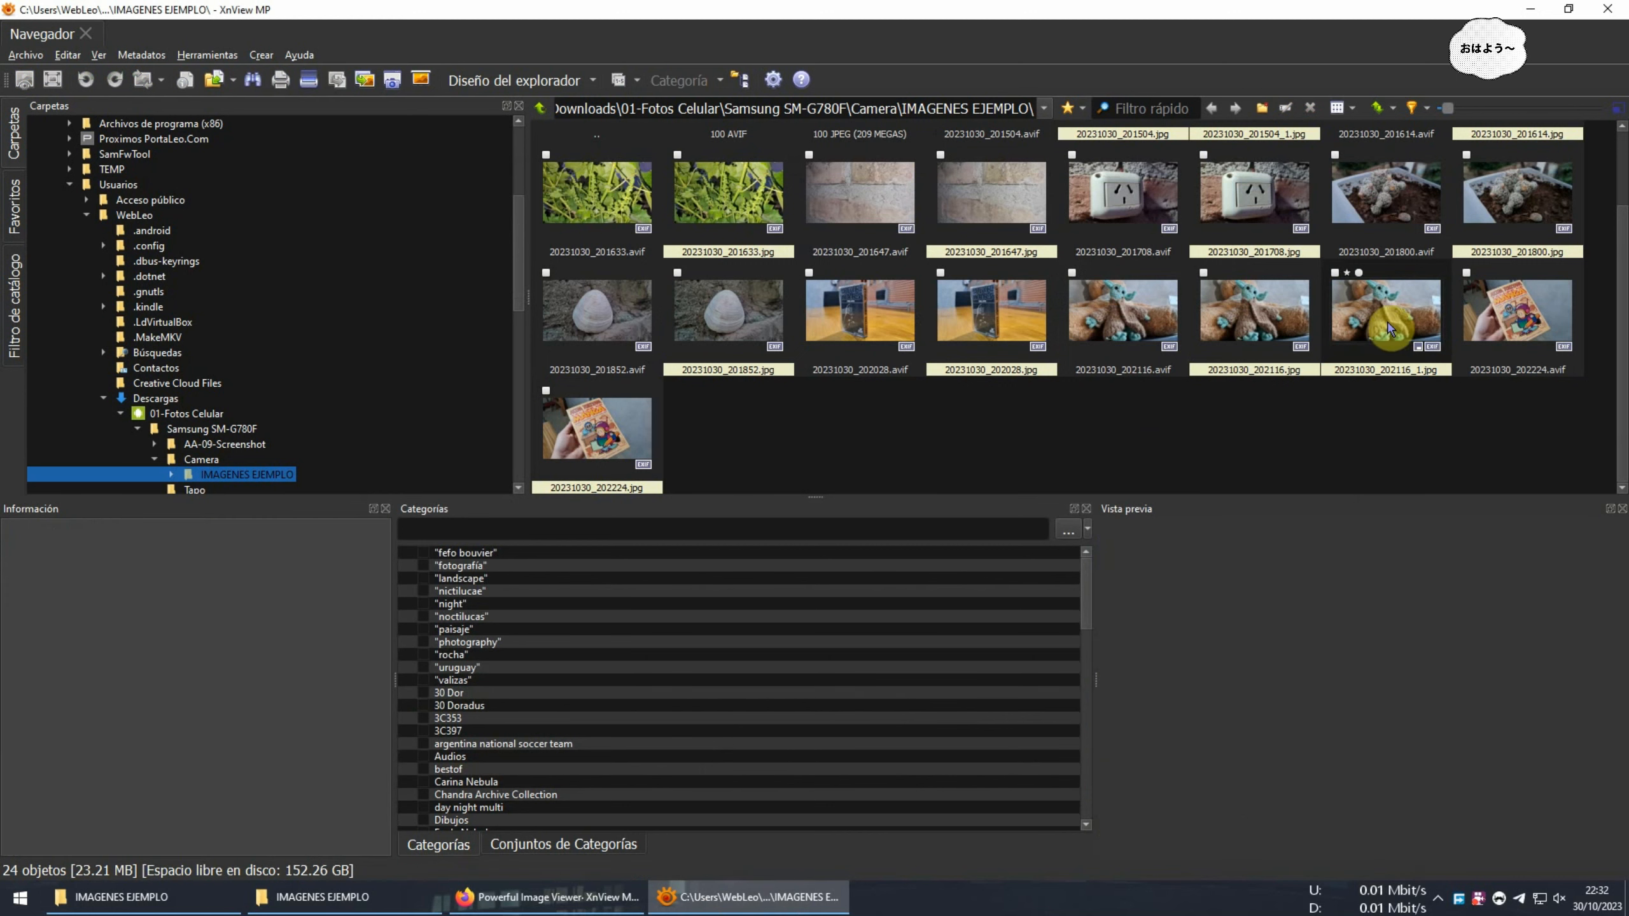
{"action": "mouse_move", "coordinate": [1388, 329]}
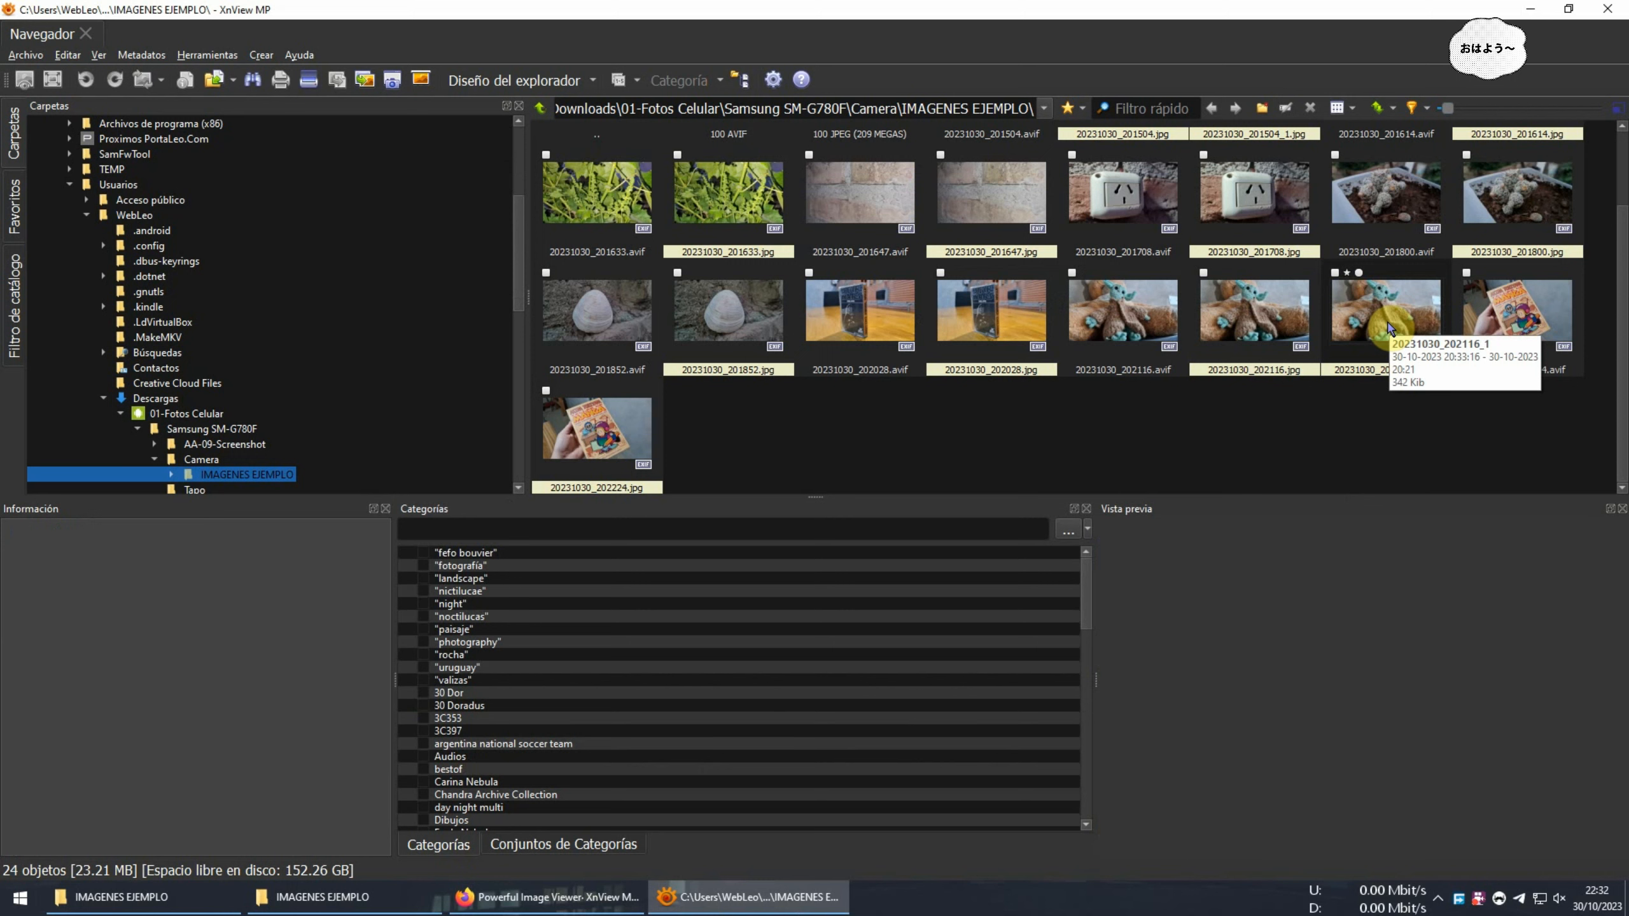
{"action": "mouse_move", "coordinate": [1095, 347]}
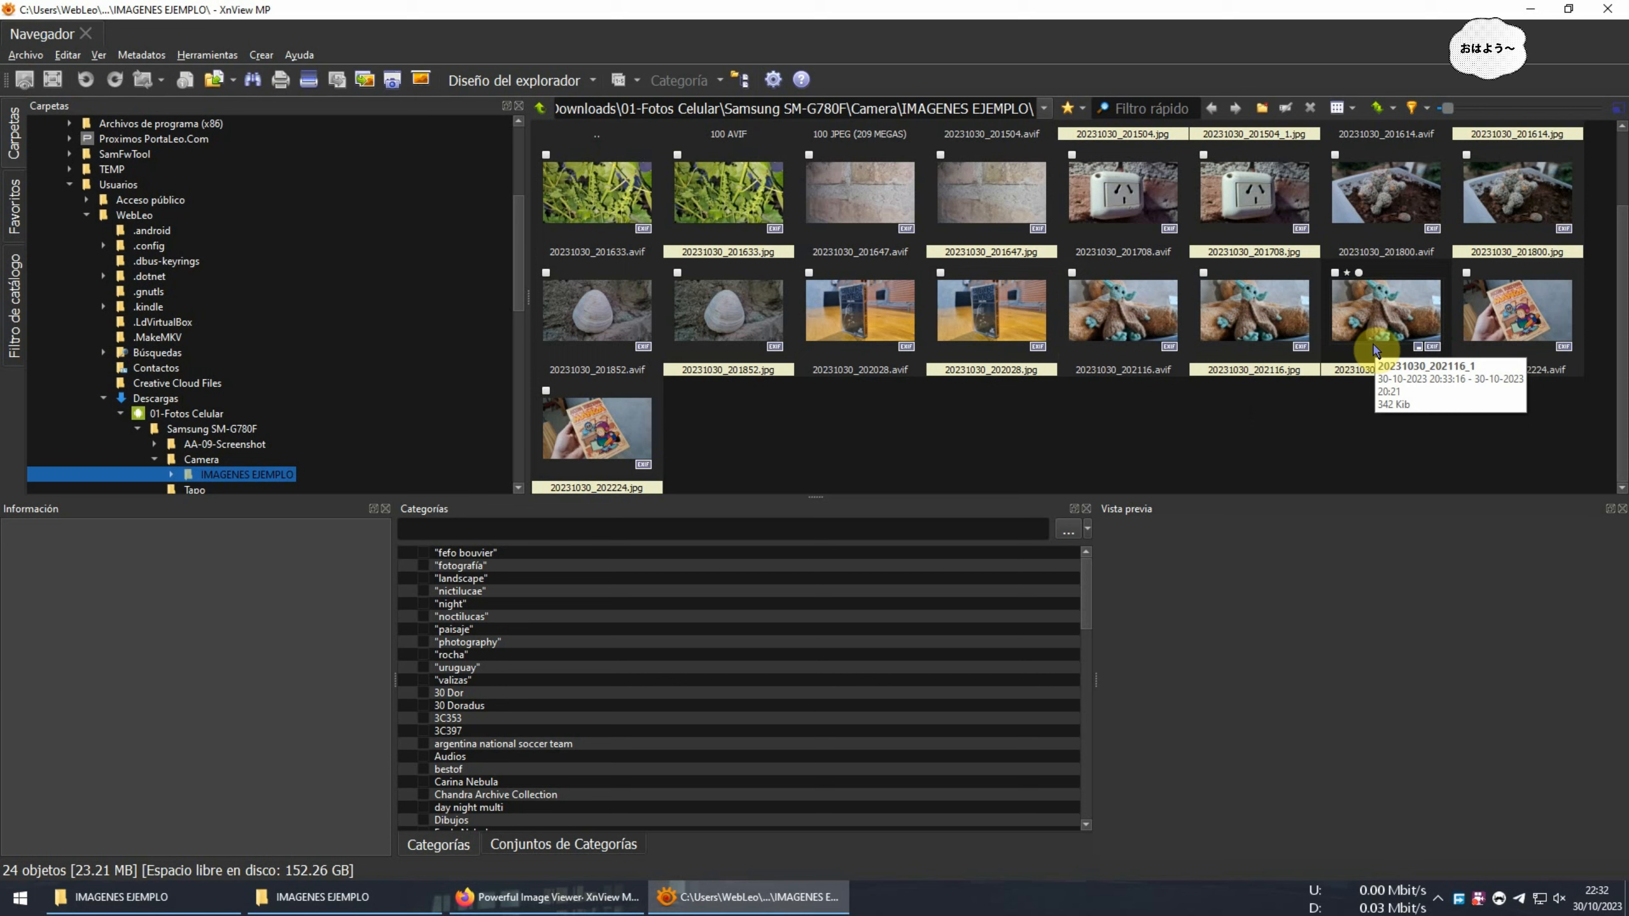
{"action": "left_click", "coordinate": [1082, 340]}
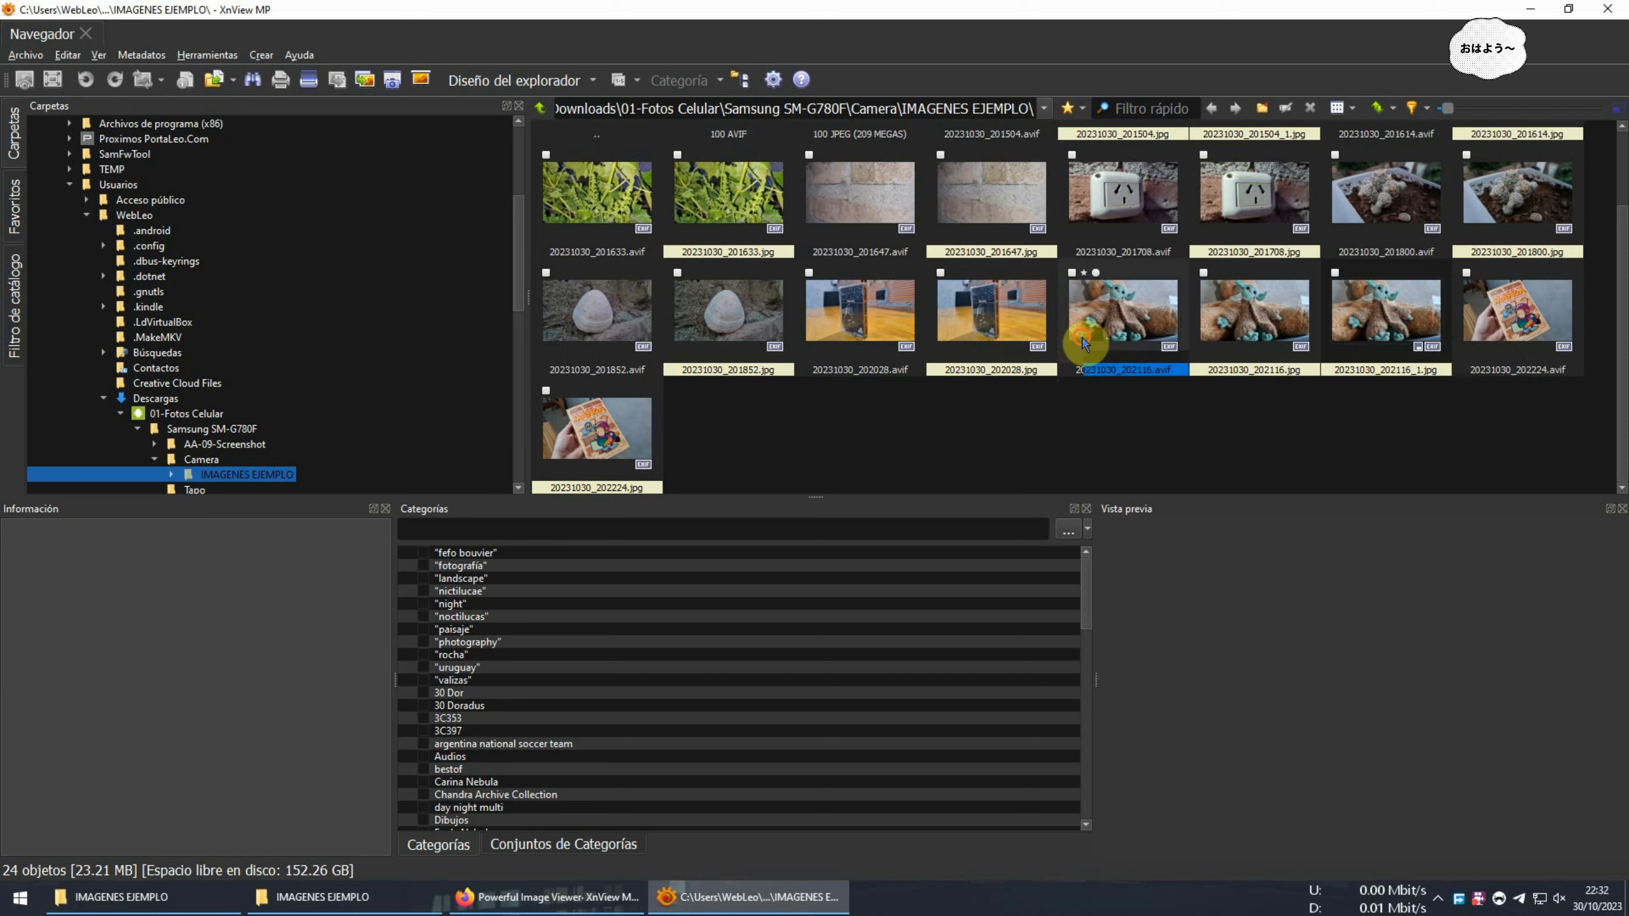
{"action": "left_click", "coordinate": [1385, 311]}
{"action": "left_click", "coordinate": [1122, 312], "text": "ctrl"}
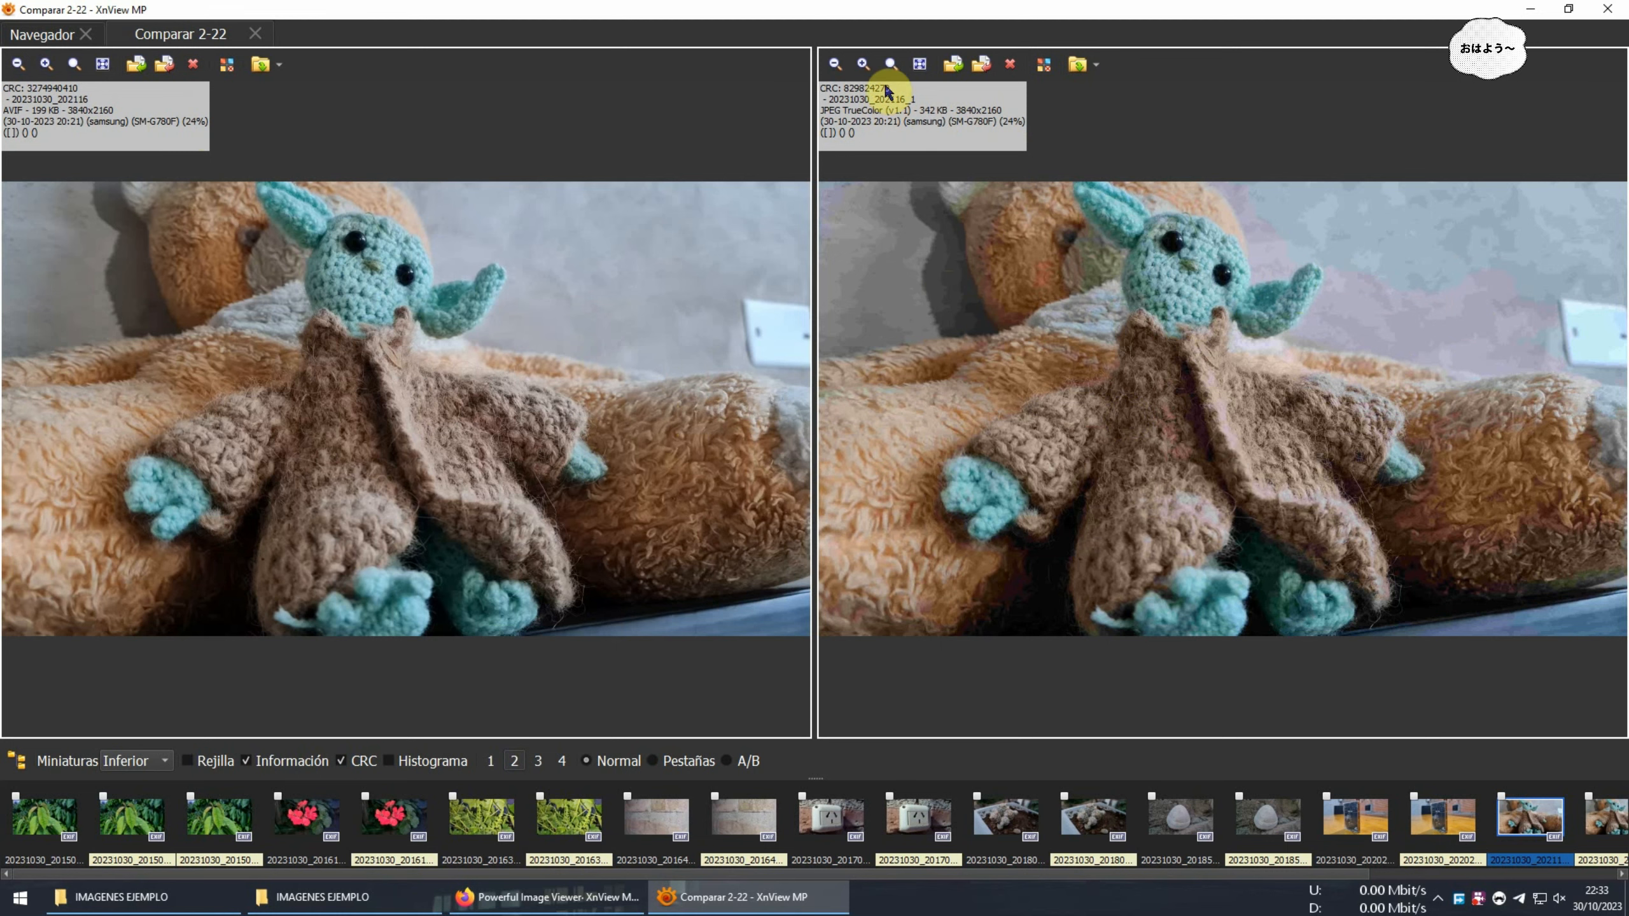
Compare the AVIF and low-quality JPEG at 100% zoom around the doll's coat, head, ear and background wall
{"action": "left_click", "coordinate": [891, 64]}
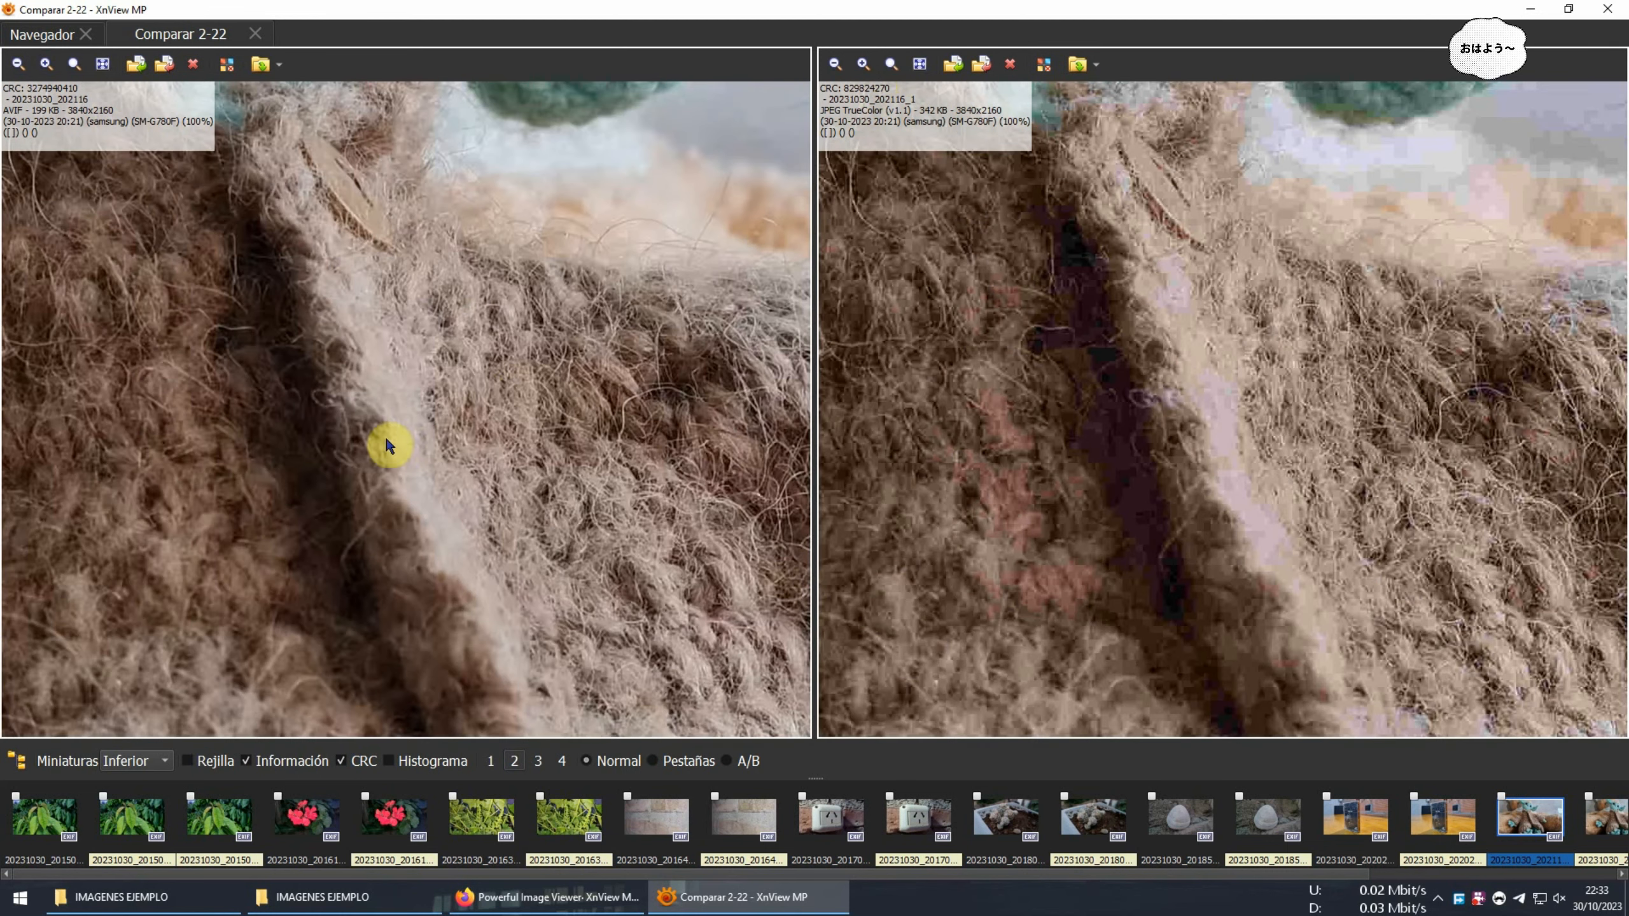
{"action": "left_click_drag", "start_coordinate": [501, 392], "coordinate": [292, 506]}
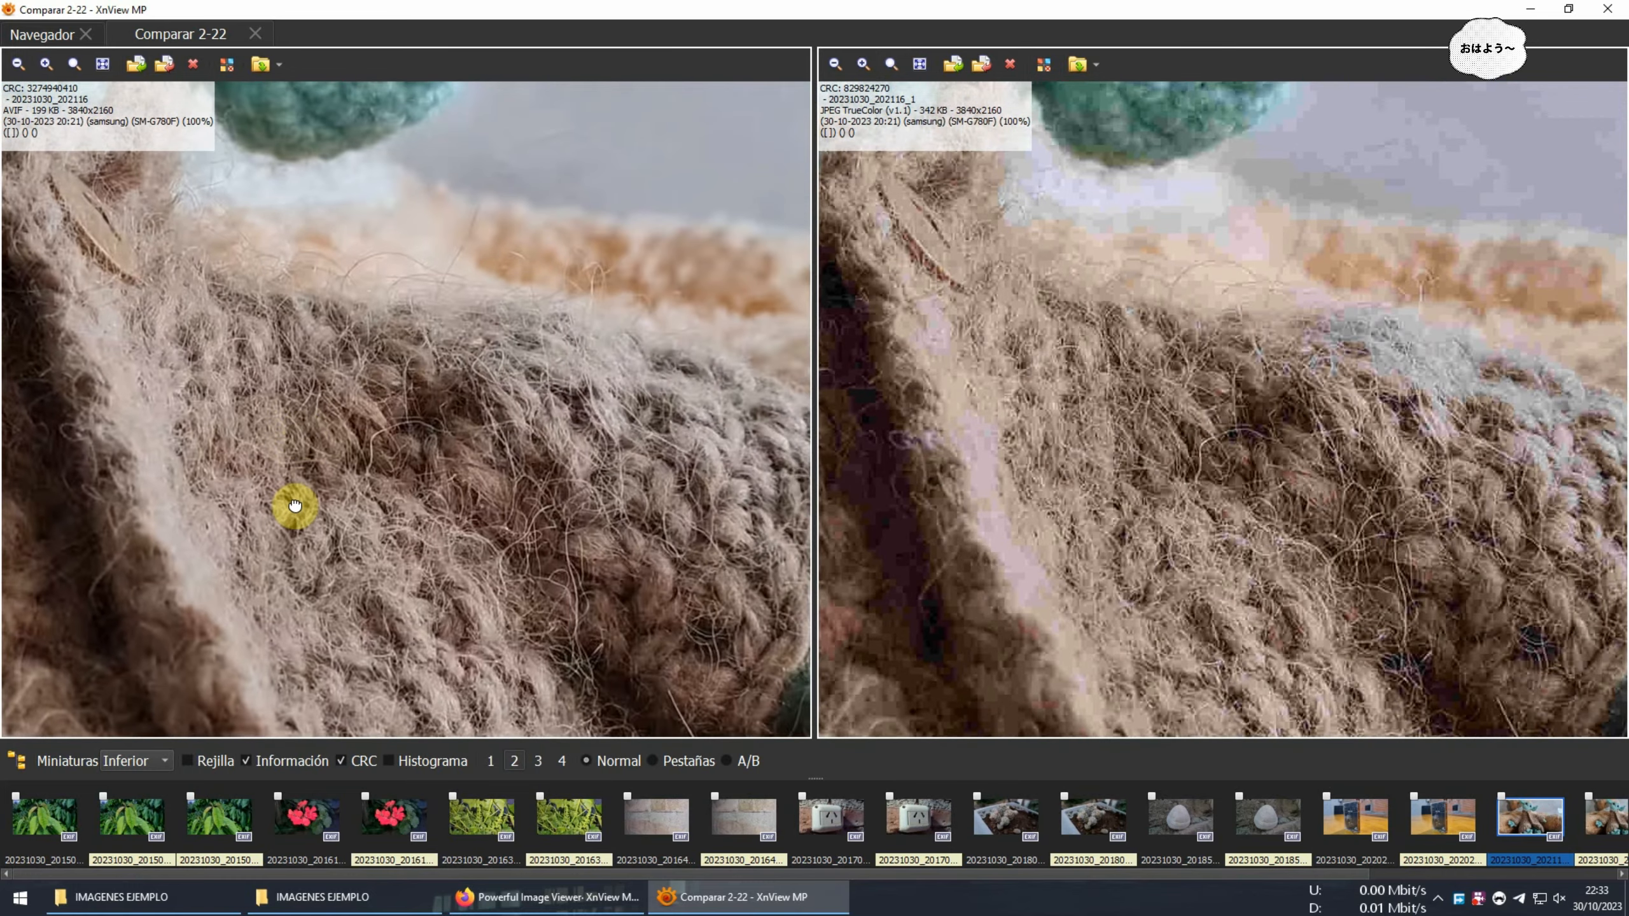
{"action": "left_click_drag", "start_coordinate": [632, 129], "coordinate": [564, 469]}
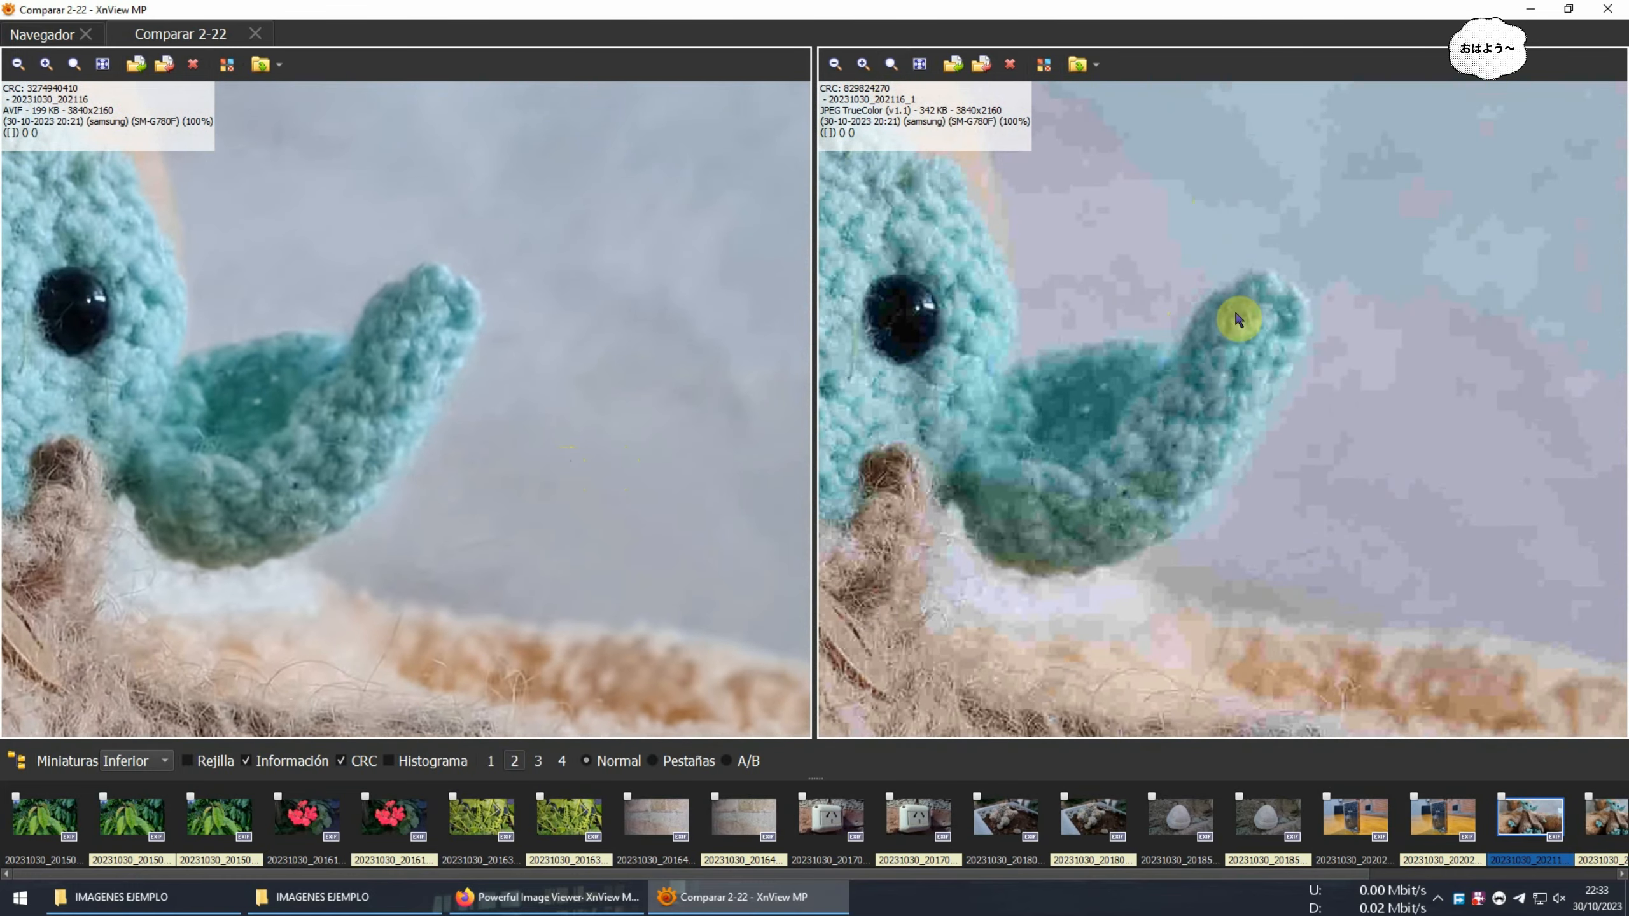
{"action": "left_click_drag", "start_coordinate": [552, 352], "coordinate": [599, 351]}
{"action": "left_click_drag", "start_coordinate": [1098, 334], "coordinate": [1169, 415]}
{"action": "left_click_drag", "start_coordinate": [257, 352], "coordinate": [570, 400]}
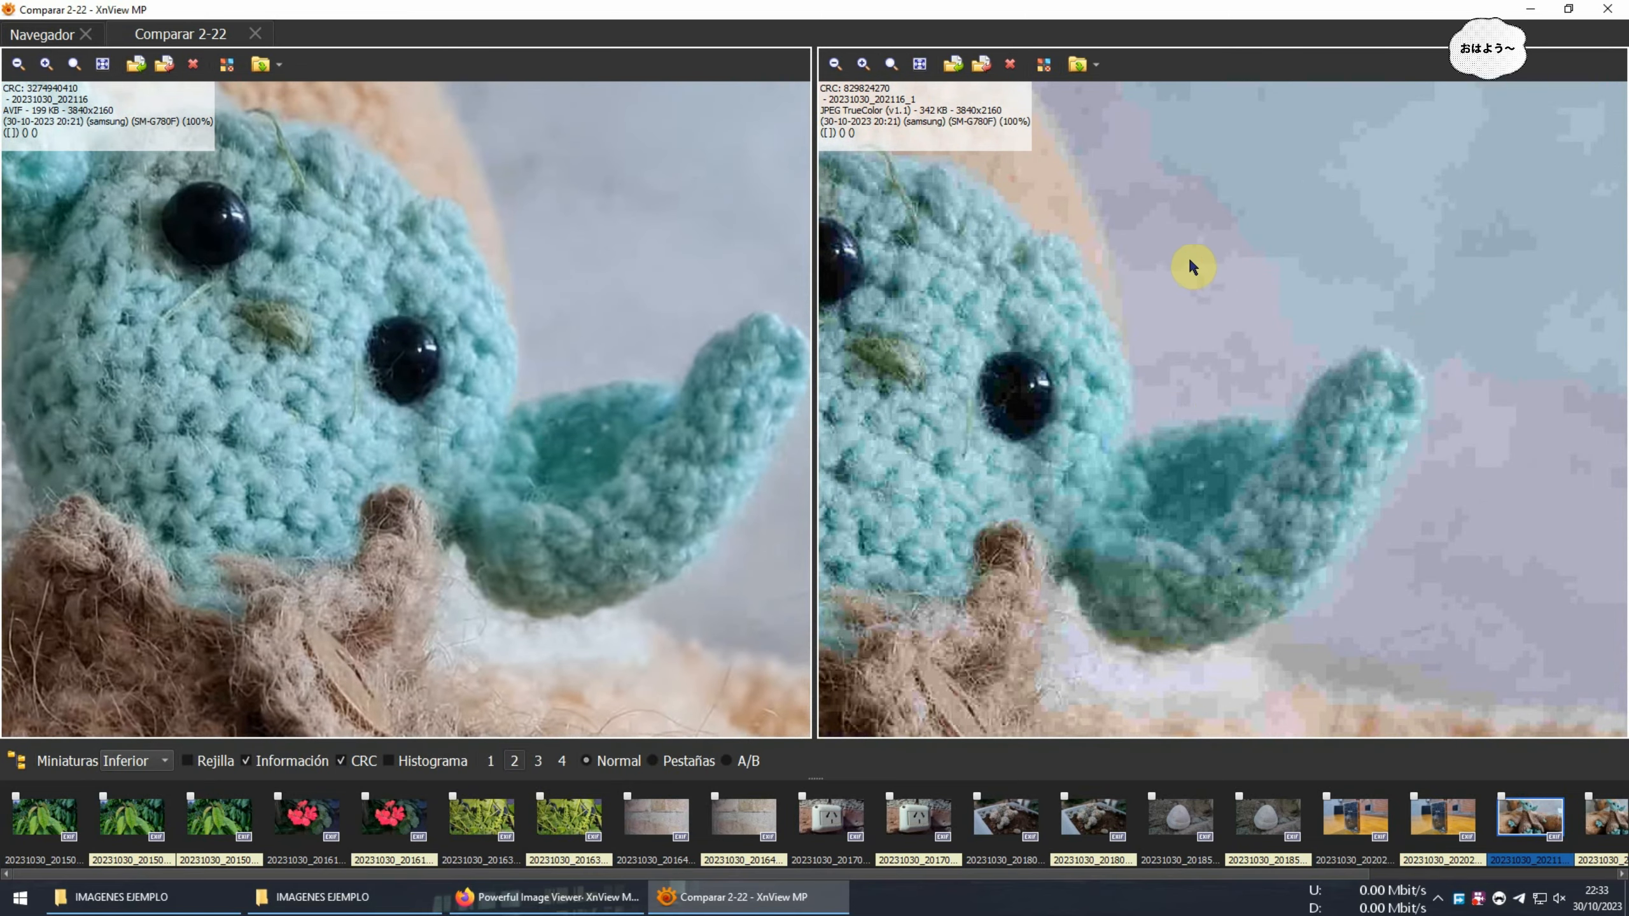
{"action": "left_click_drag", "start_coordinate": [1189, 258], "coordinate": [1178, 423]}
{"action": "left_click_drag", "start_coordinate": [466, 269], "coordinate": [387, 410]}
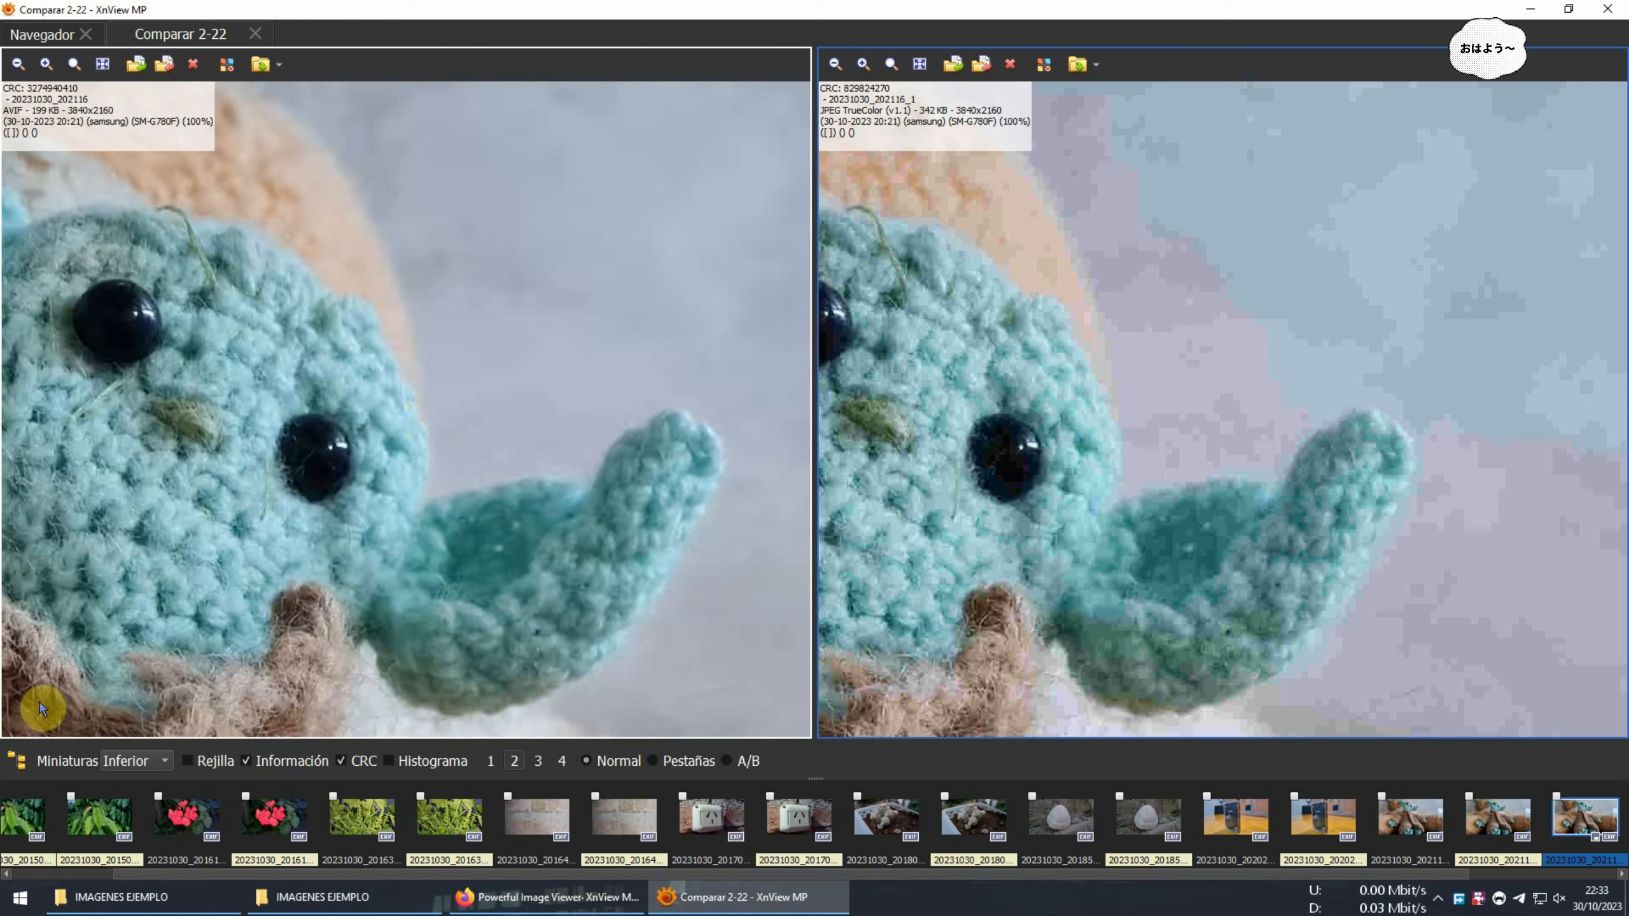
Switch to Firefox to view the Google Photos library, and return to the XnView MP comparison
{"action": "left_click", "coordinate": [577, 897]}
{"action": "left_click", "coordinate": [488, 18]}
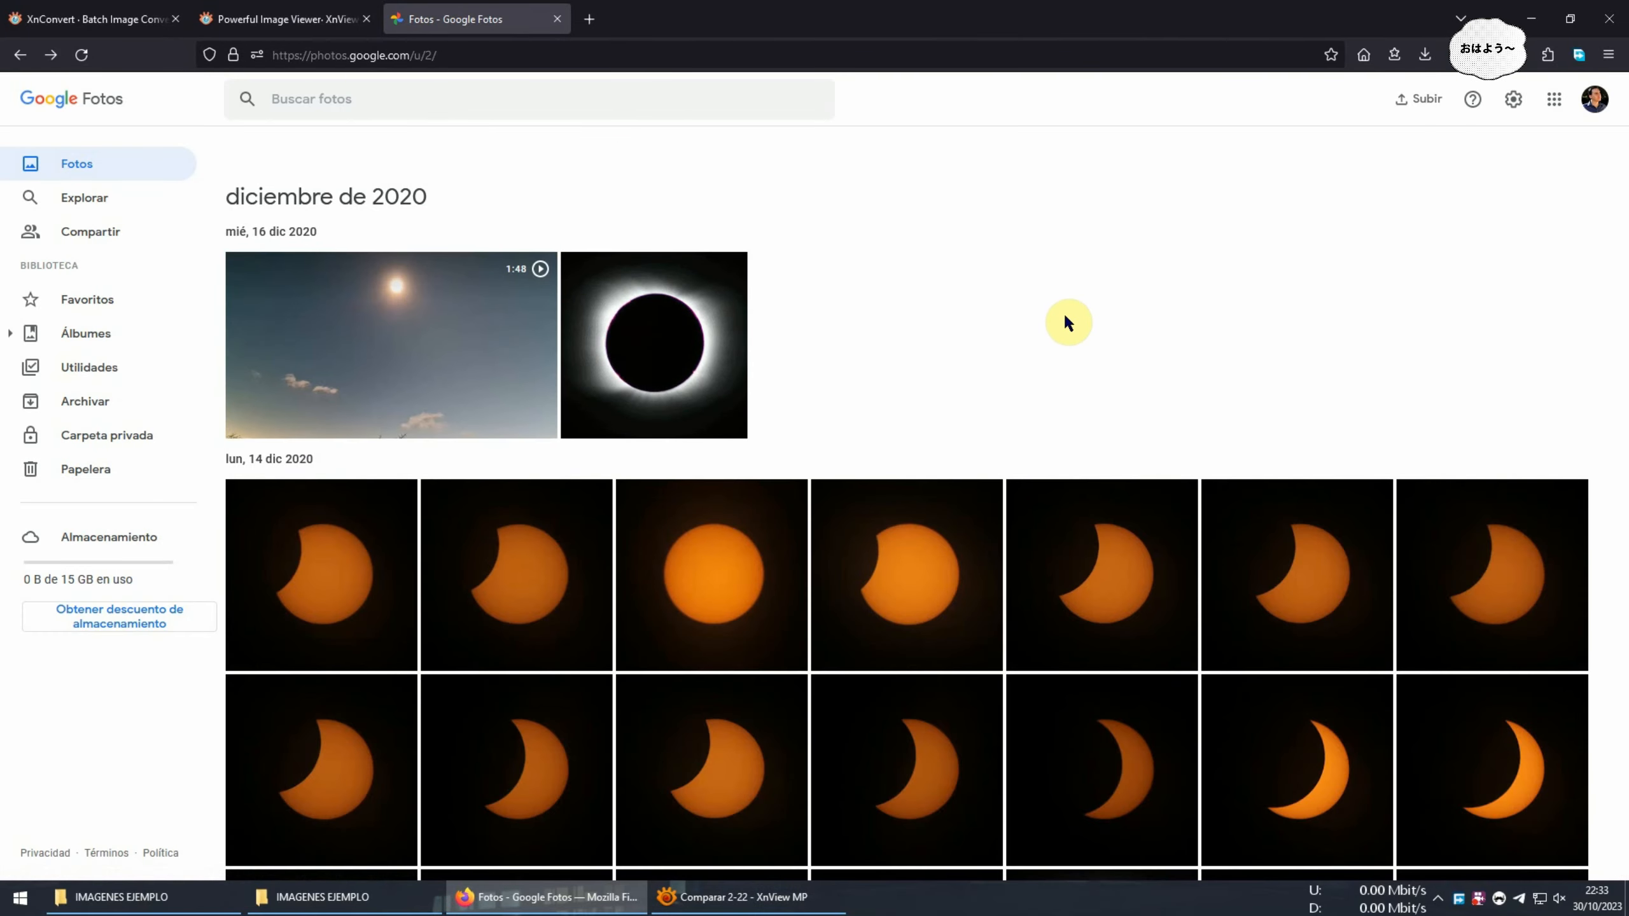
{"action": "left_click", "coordinate": [737, 897]}
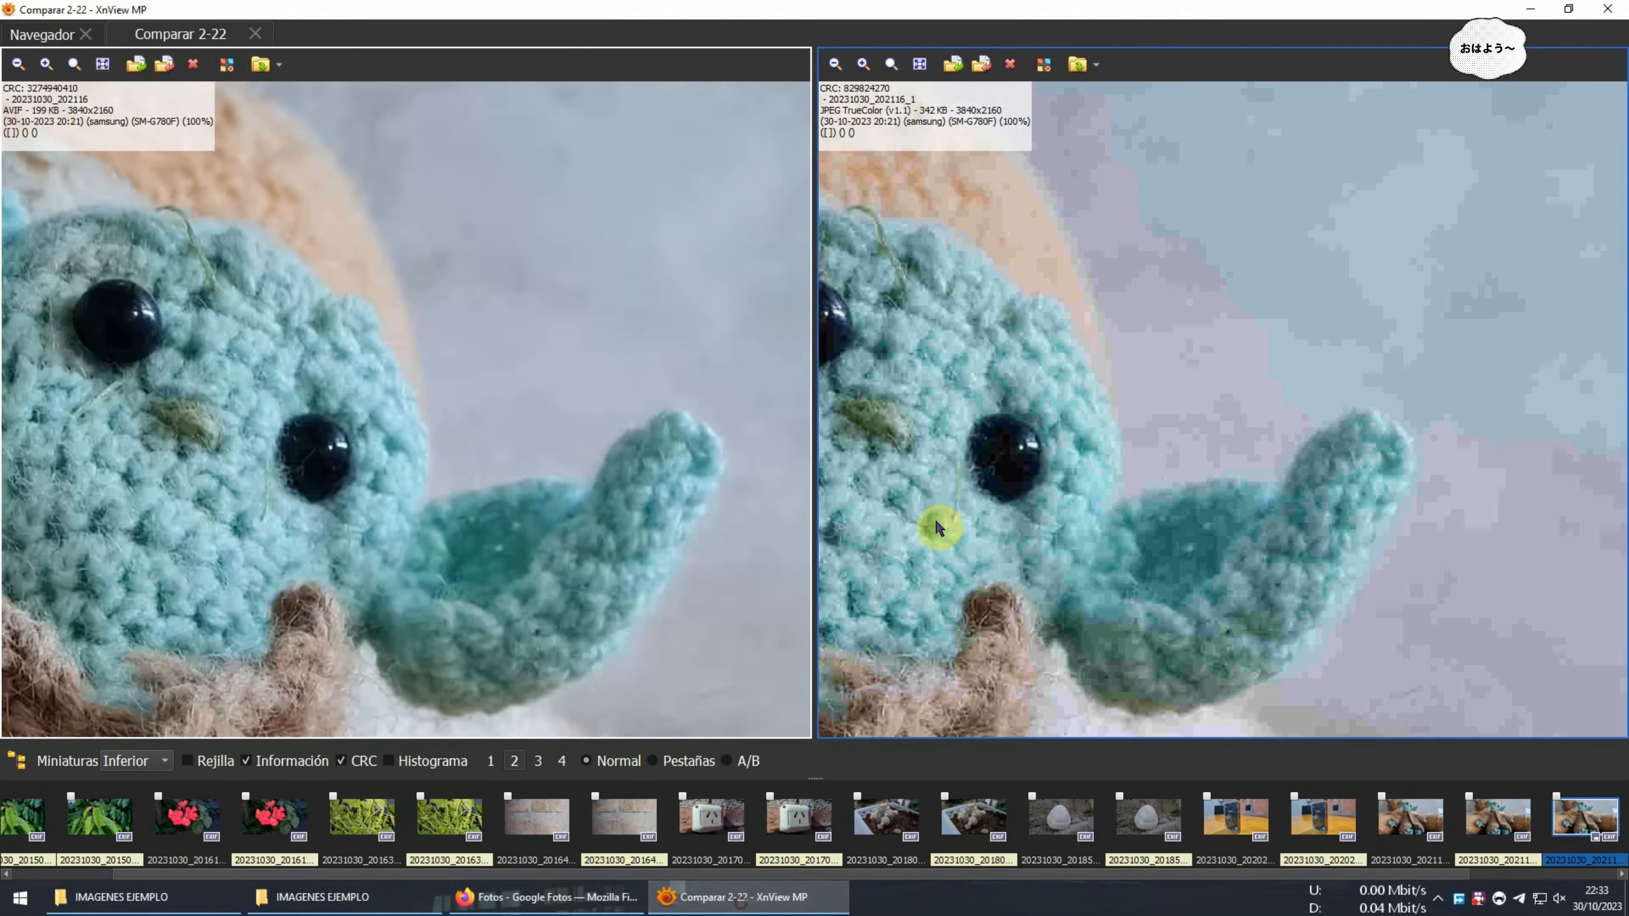
Examine the doll's face, coat and lower wool texture in both versions at 100% zoom
{"action": "left_click_drag", "start_coordinate": [1116, 419], "coordinate": [1199, 402]}
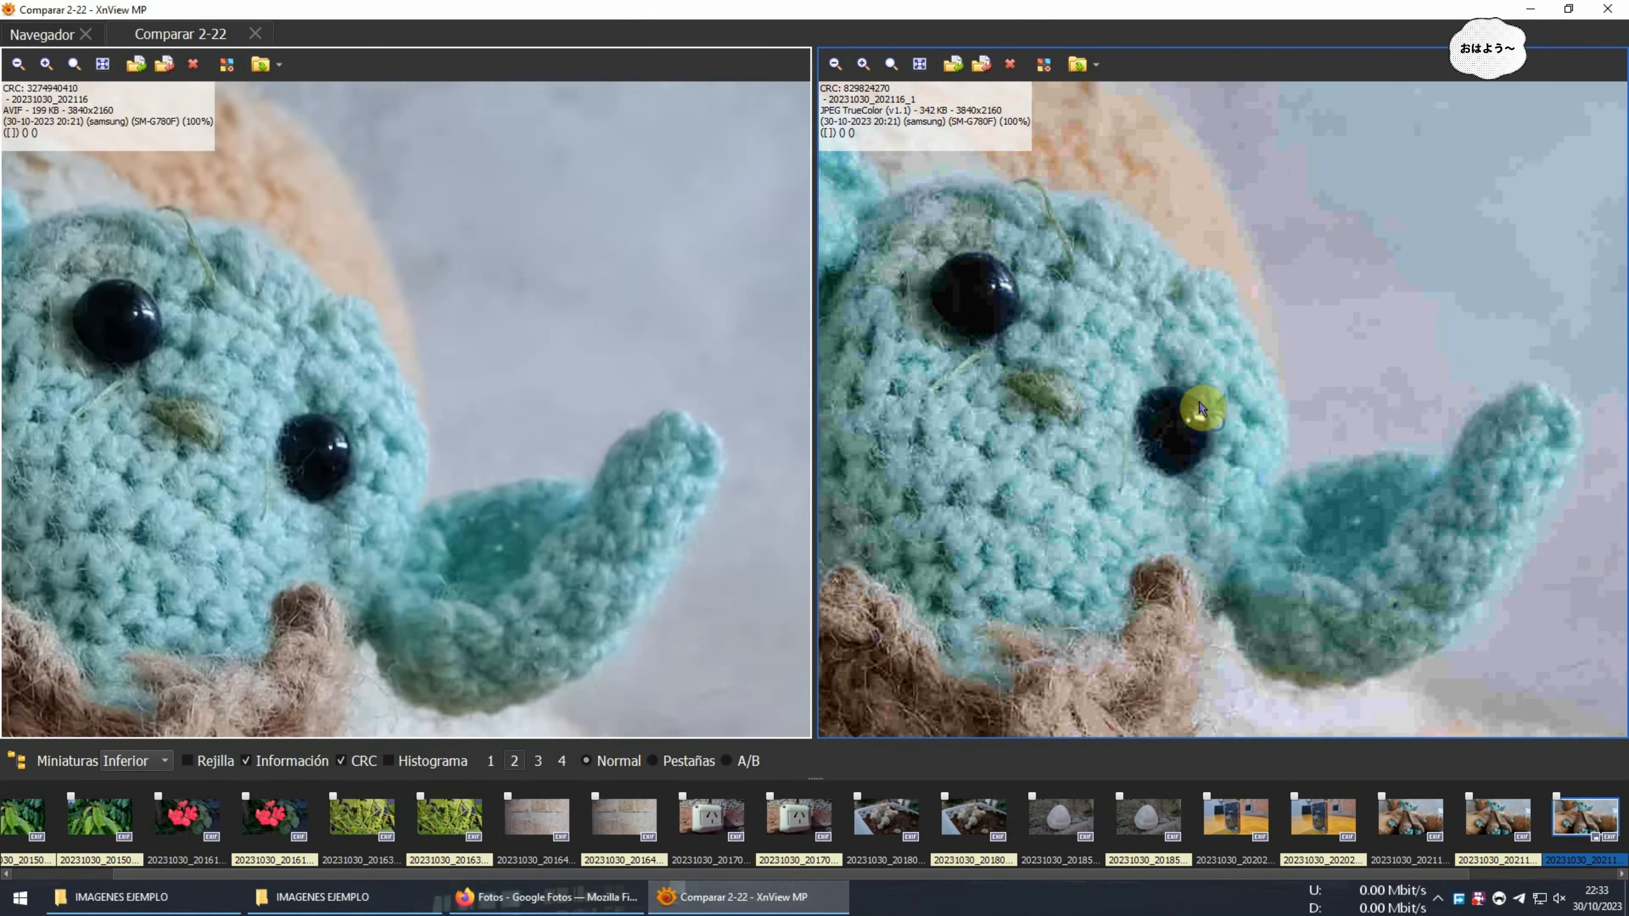
{"action": "left_click_drag", "start_coordinate": [1313, 294], "coordinate": [1177, 383]}
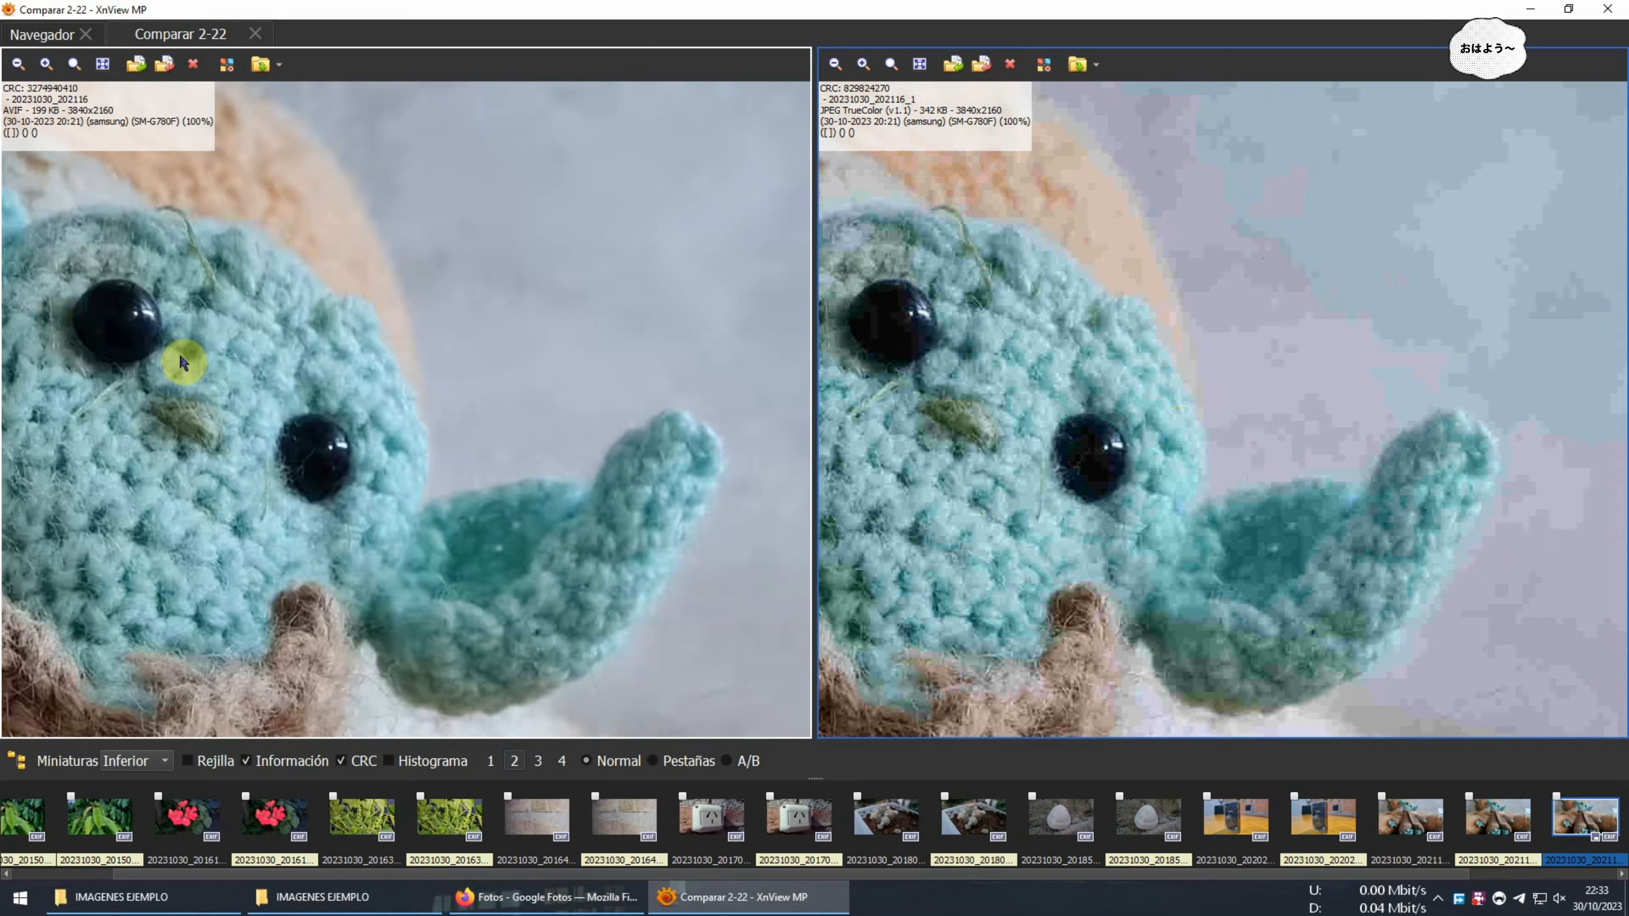
{"action": "left_click_drag", "start_coordinate": [305, 355], "coordinate": [434, 365]}
{"action": "left_click_drag", "start_coordinate": [221, 391], "coordinate": [500, 313]}
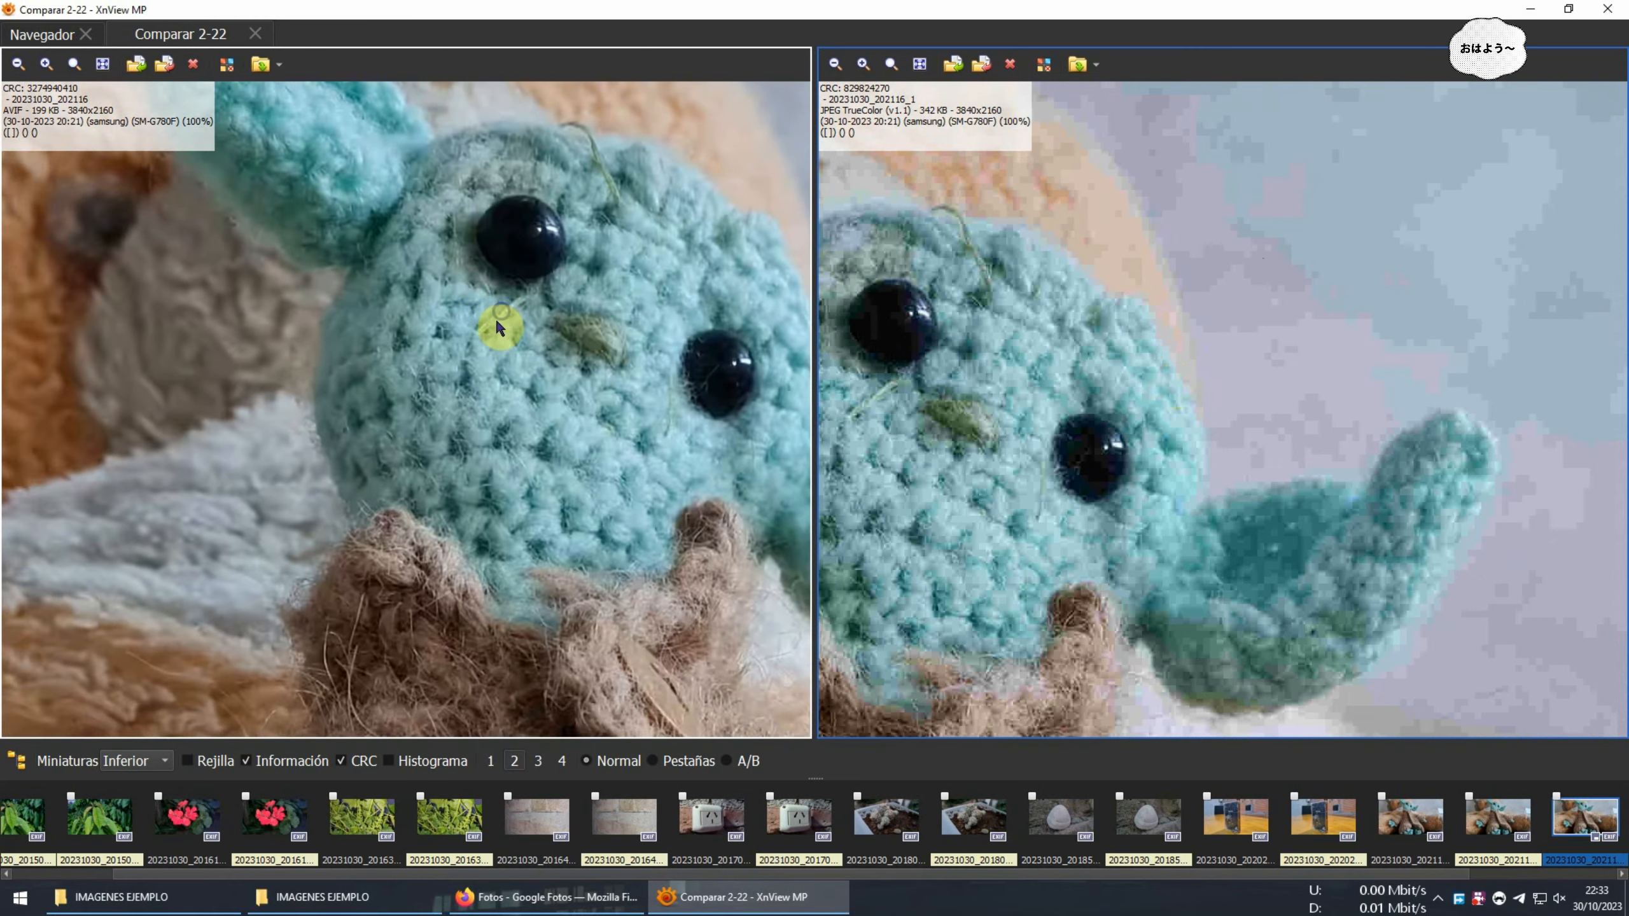
{"action": "left_click_drag", "start_coordinate": [297, 448], "coordinate": [250, 298]}
{"action": "left_click_drag", "start_coordinate": [554, 586], "coordinate": [476, 273]}
{"action": "left_click_drag", "start_coordinate": [631, 558], "coordinate": [442, 410]}
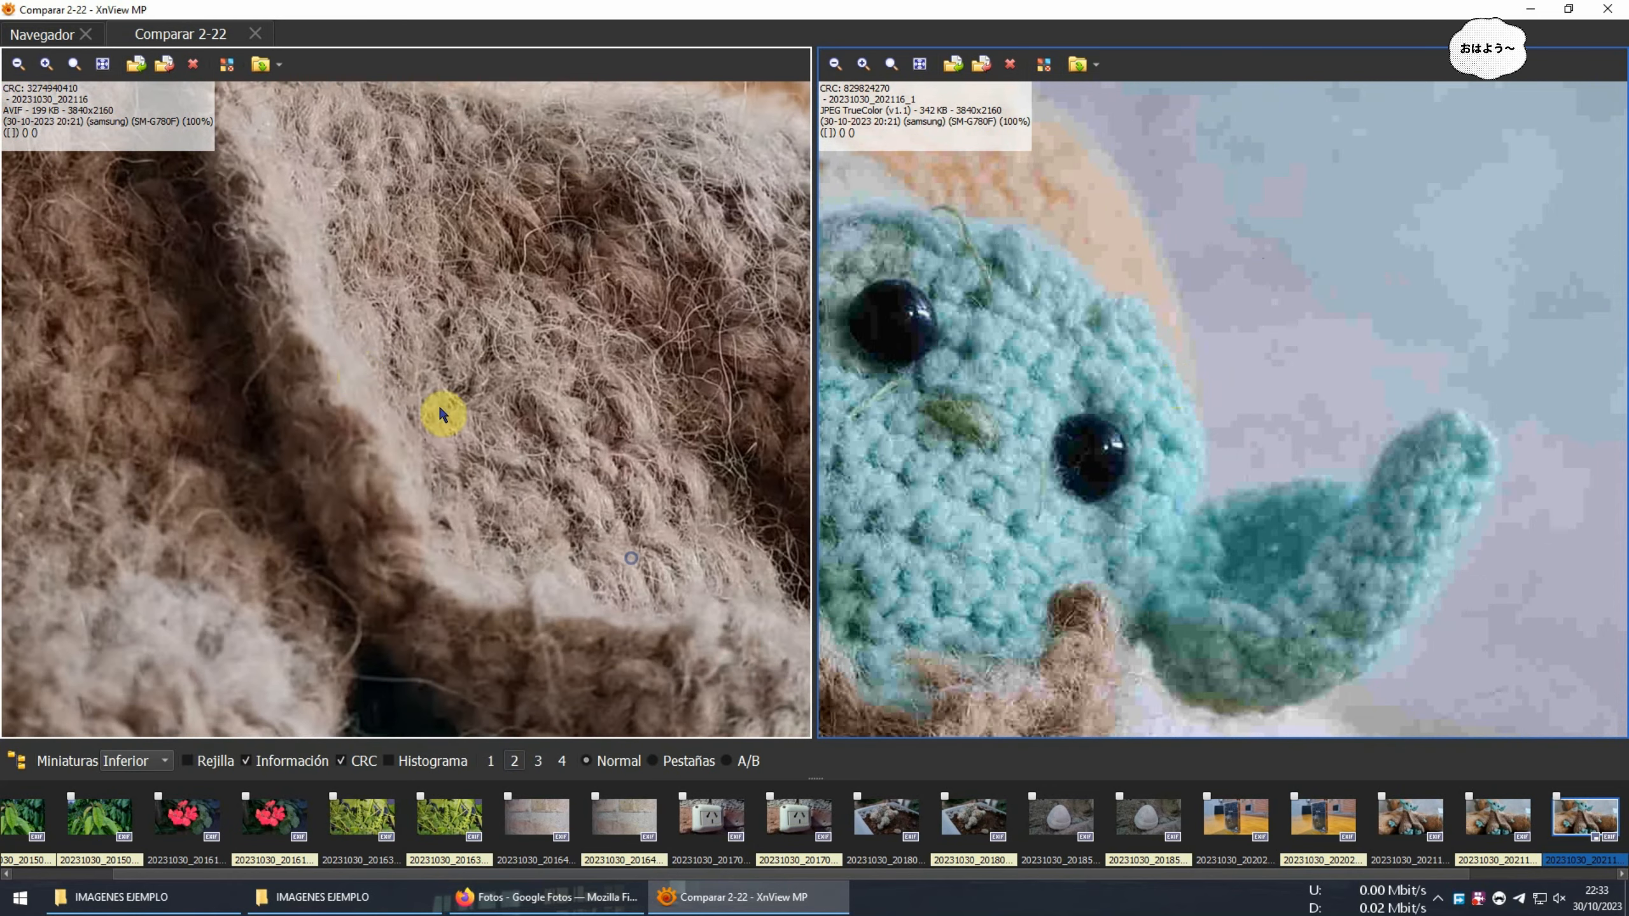
{"action": "left_click_drag", "start_coordinate": [613, 286], "coordinate": [439, 373]}
{"action": "left_click_drag", "start_coordinate": [1291, 553], "coordinate": [1420, 292]}
{"action": "left_click_drag", "start_coordinate": [1229, 548], "coordinate": [1211, 291]}
{"action": "left_click_drag", "start_coordinate": [194, 617], "coordinate": [416, 359]}
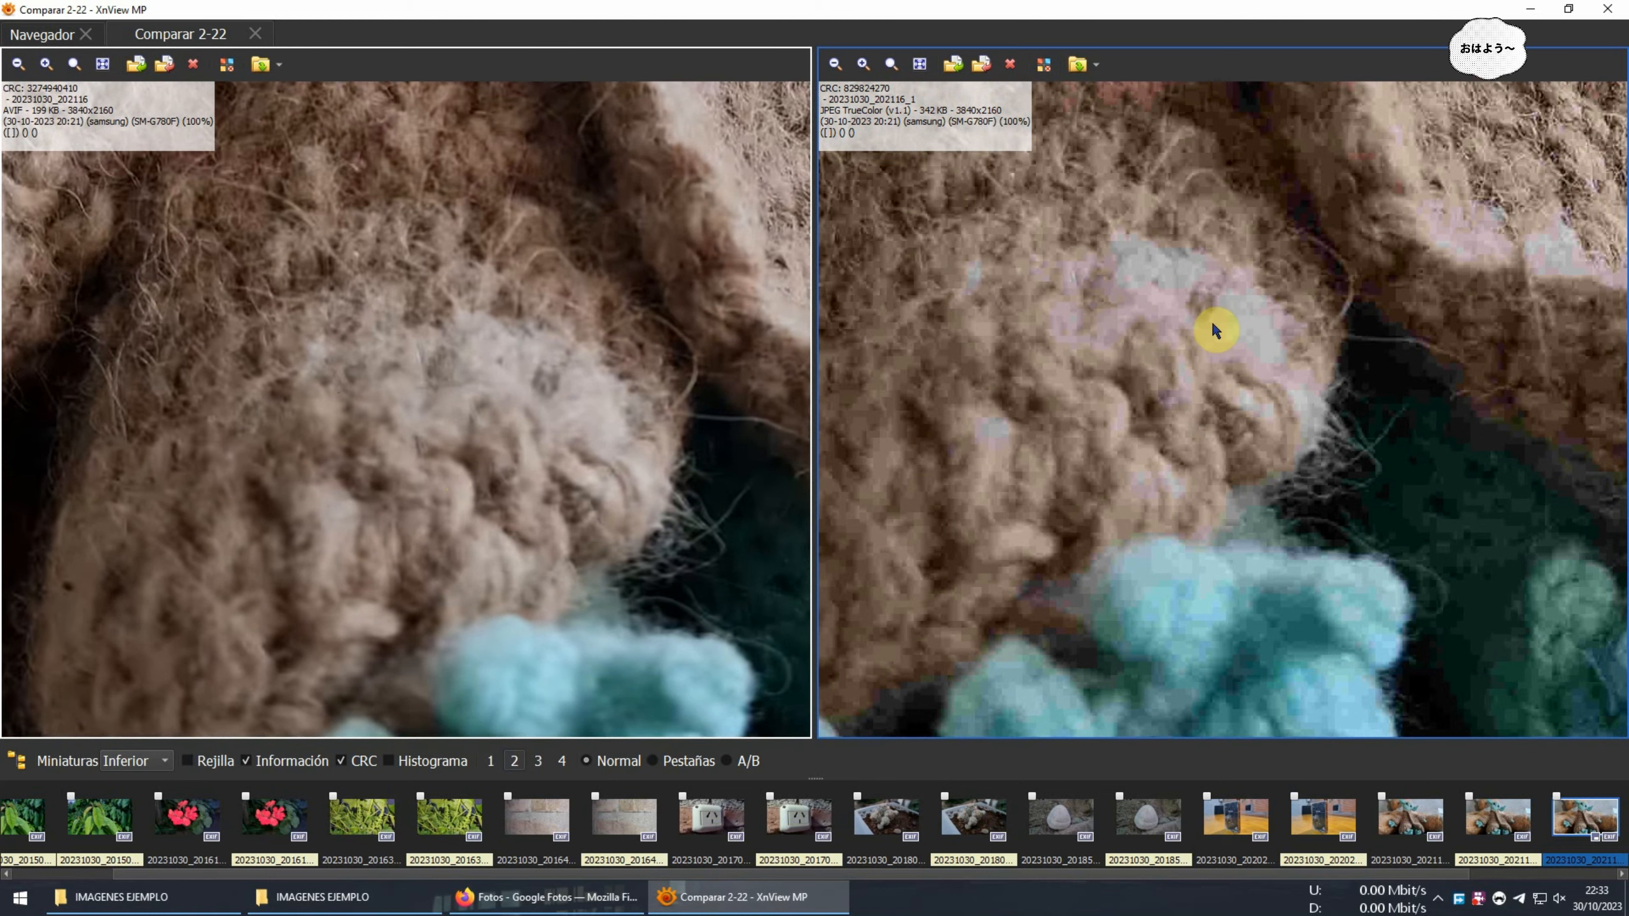
{"action": "scroll", "coordinate": [1141, 290], "scroll_direction": "up", "scroll_amount": 1}
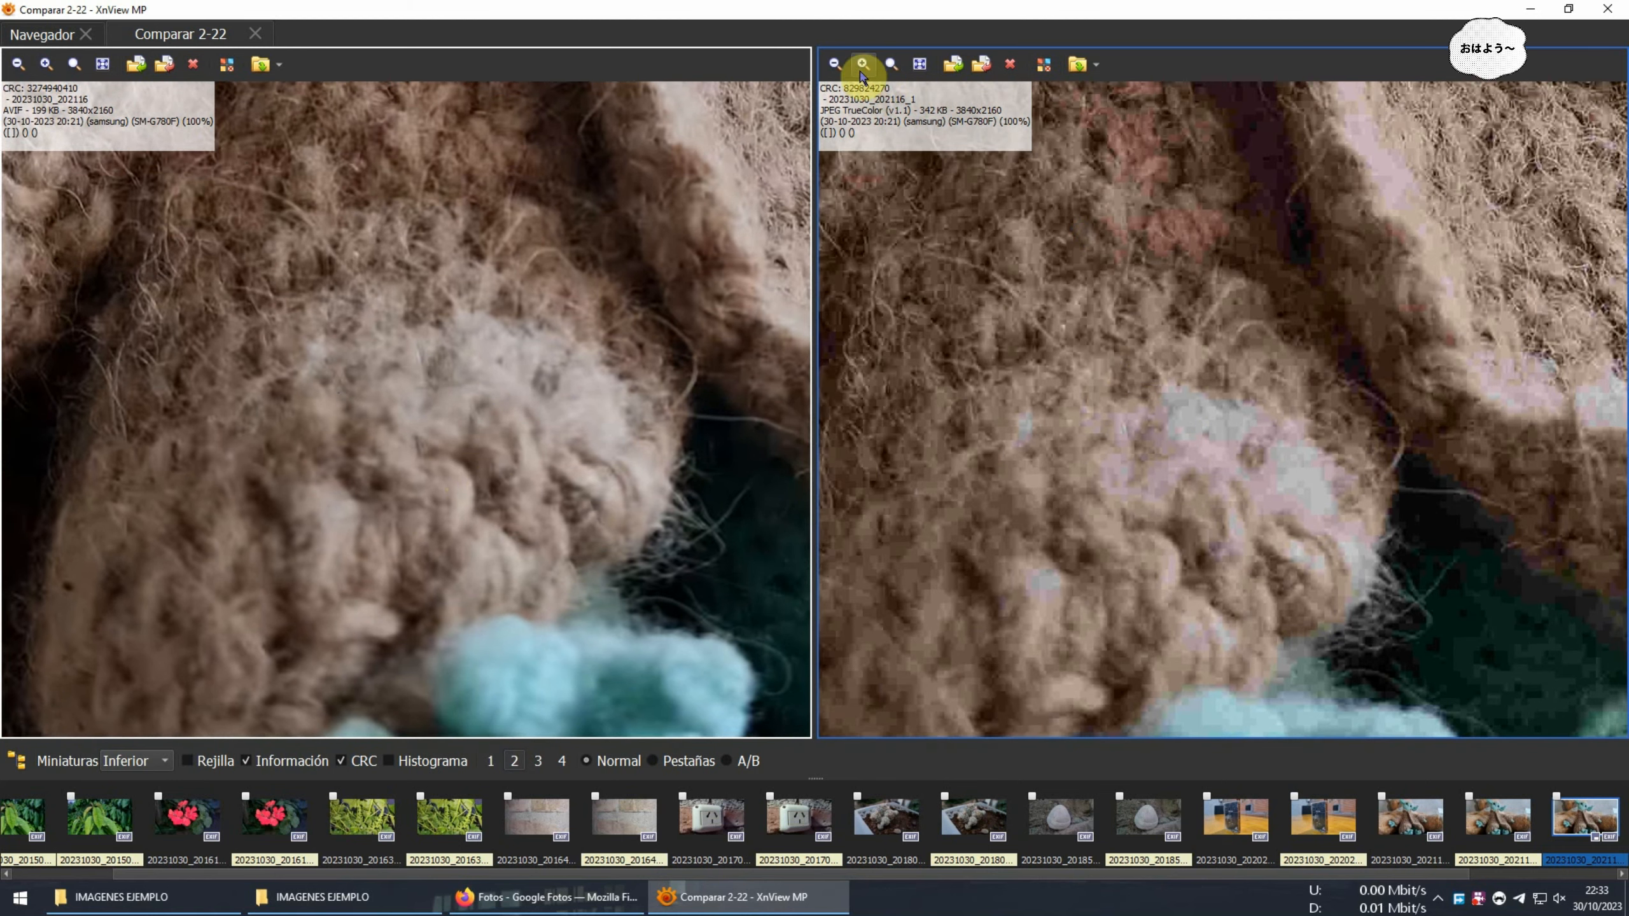
Zoom the comparison back out to the whole photos, and close it along with XnView MP
{"action": "left_click", "coordinate": [836, 64]}
{"action": "left_click", "coordinate": [836, 64]}
{"action": "left_click", "coordinate": [835, 64]}
{"action": "left_click", "coordinate": [835, 65]}
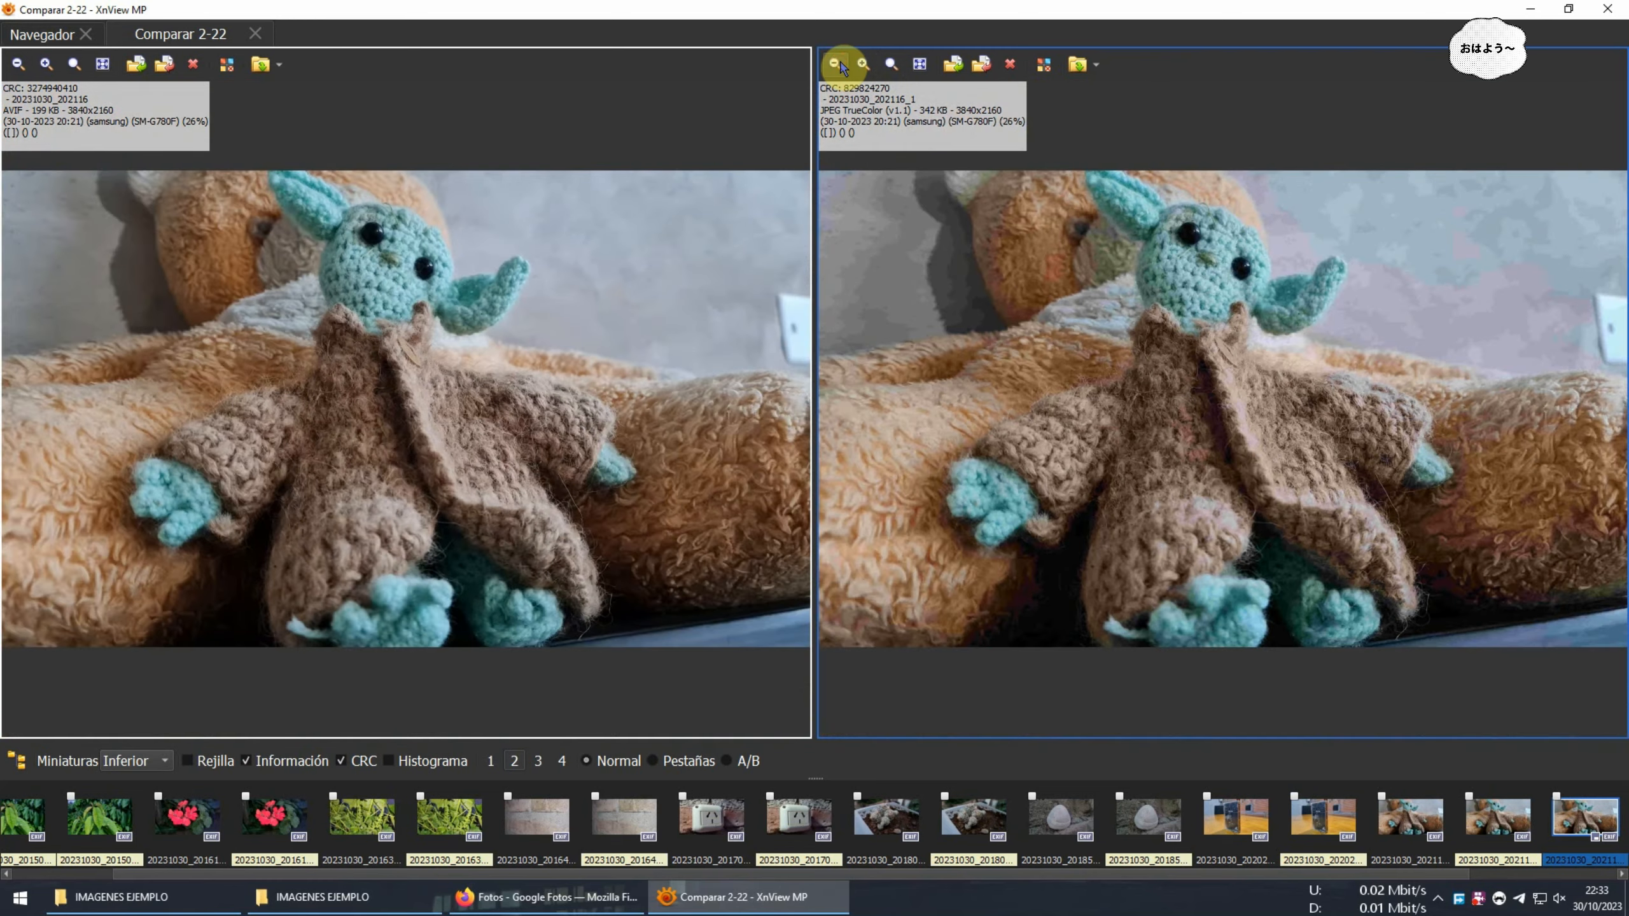
{"action": "left_click", "coordinate": [260, 33]}
{"action": "left_click", "coordinate": [1608, 9]}
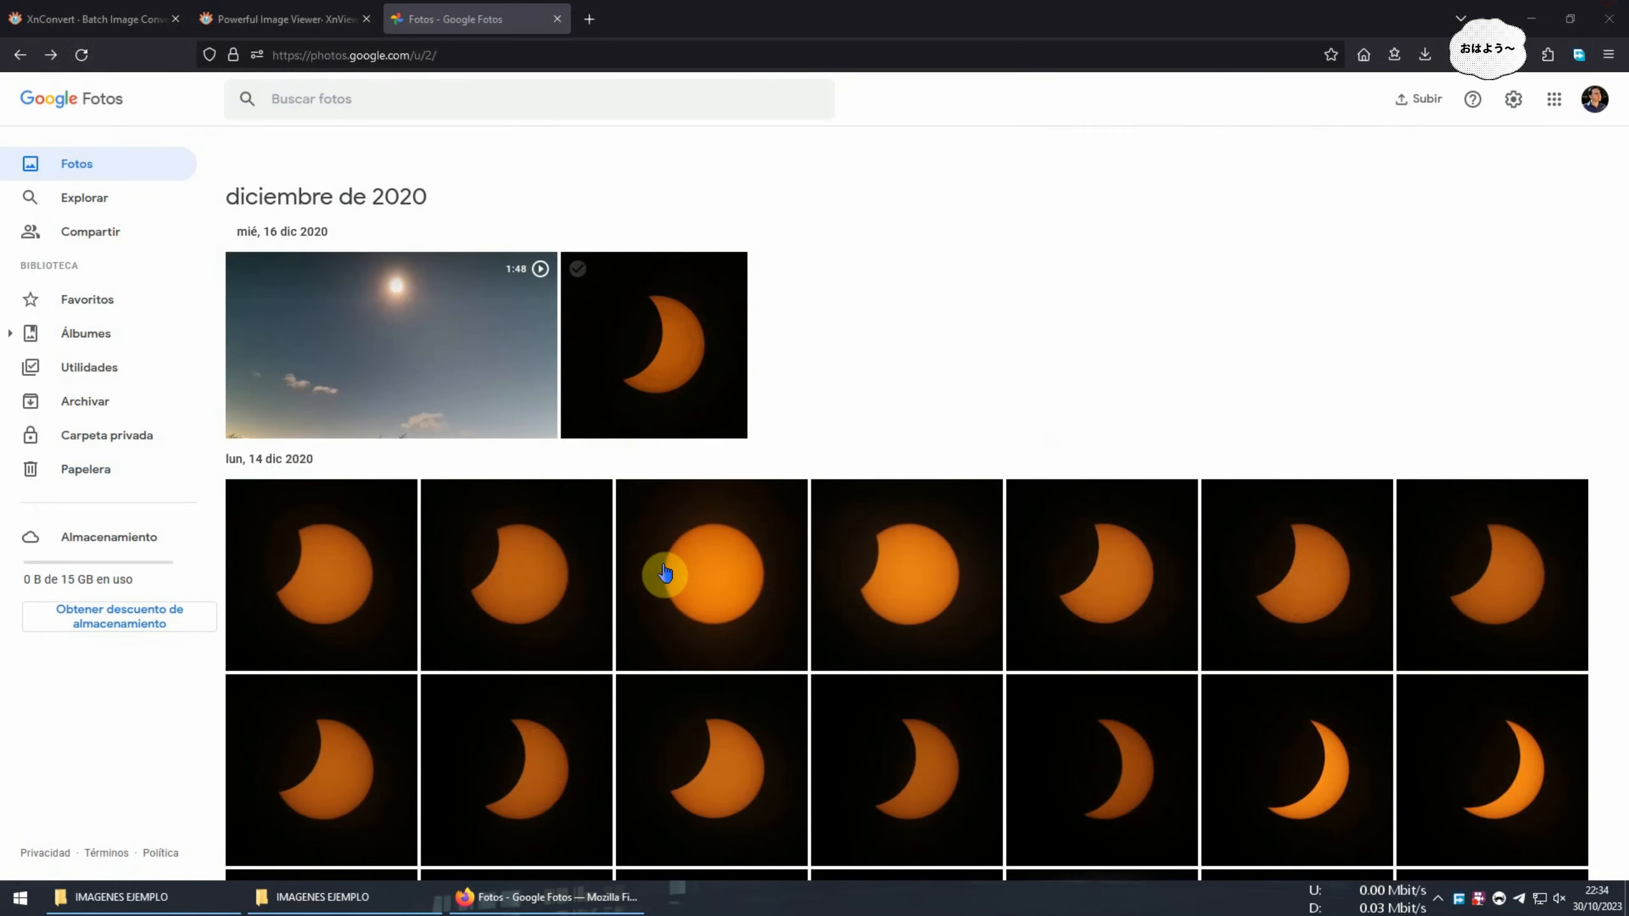
Bring up the Camera folder's IMAGENES EJEMPLO window in File Explorer and check the file size of 20231030_201504.jpg
{"action": "left_click", "coordinate": [327, 910]}
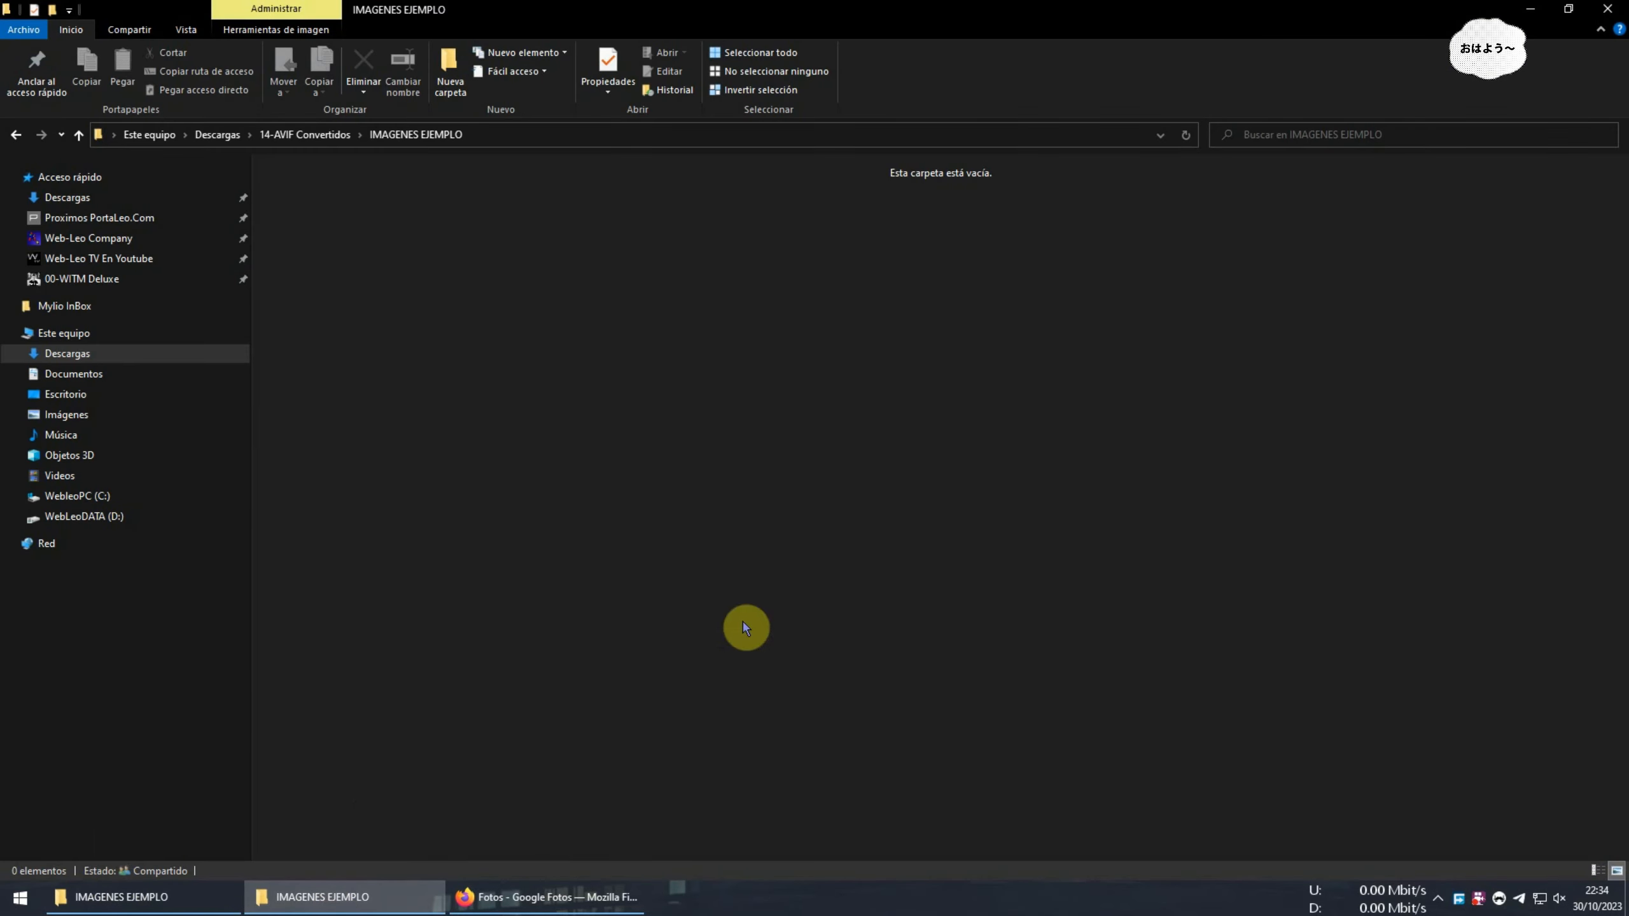
{"action": "left_click", "coordinate": [199, 905]}
{"action": "left_click", "coordinate": [534, 902]}
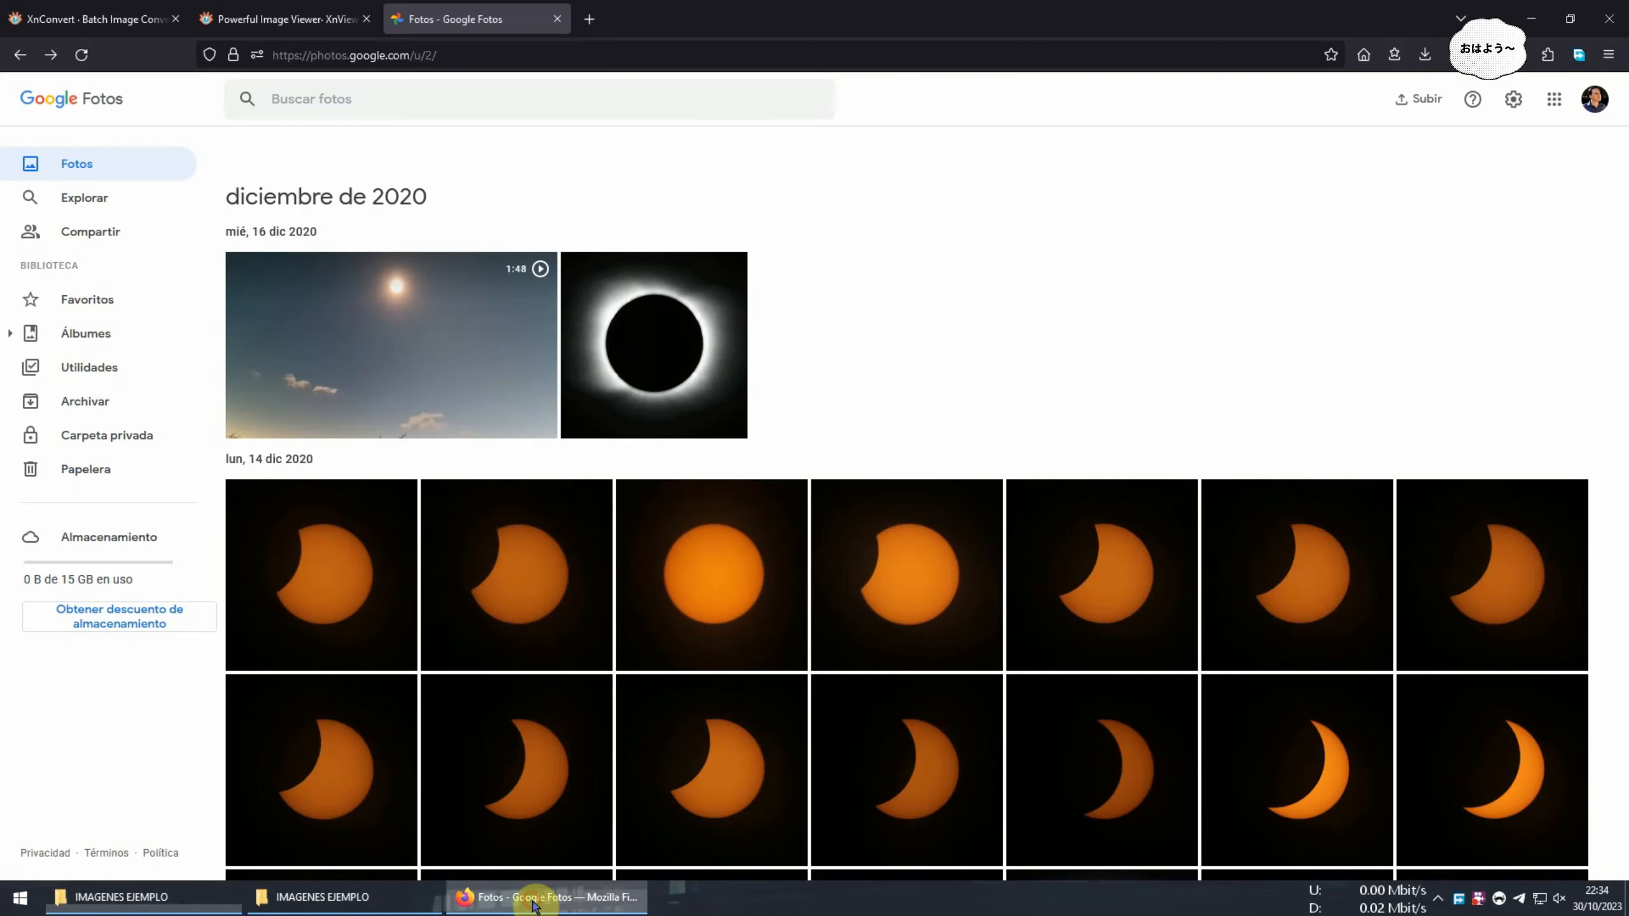
{"action": "left_click", "coordinate": [320, 901]}
{"action": "left_click", "coordinate": [191, 905]}
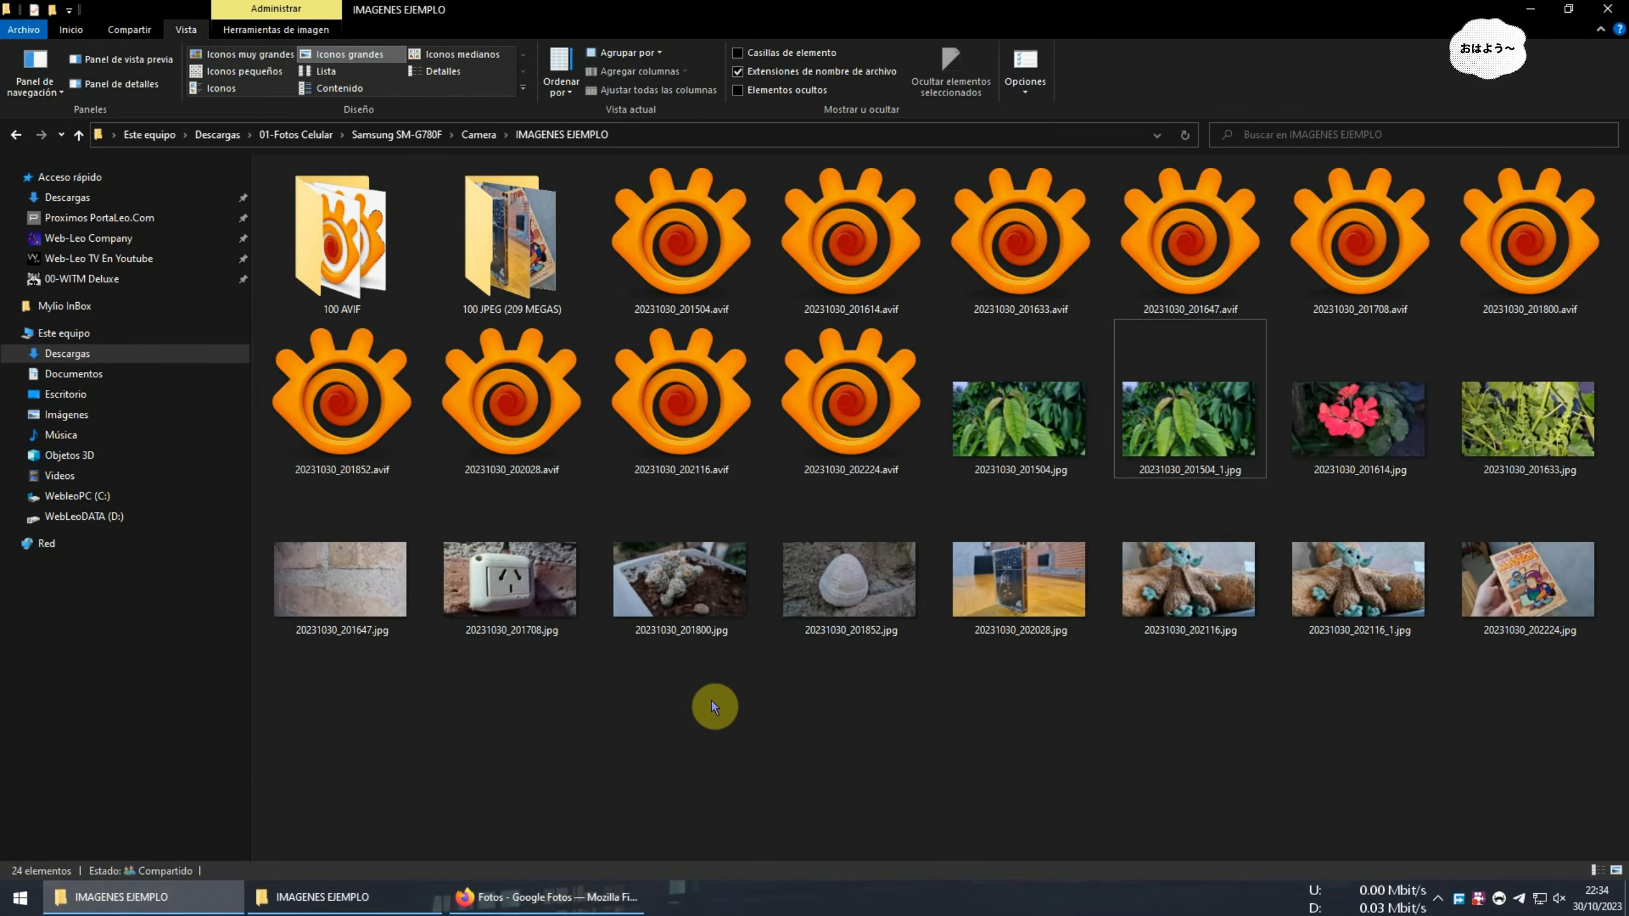
{"action": "left_click", "coordinate": [1038, 409]}
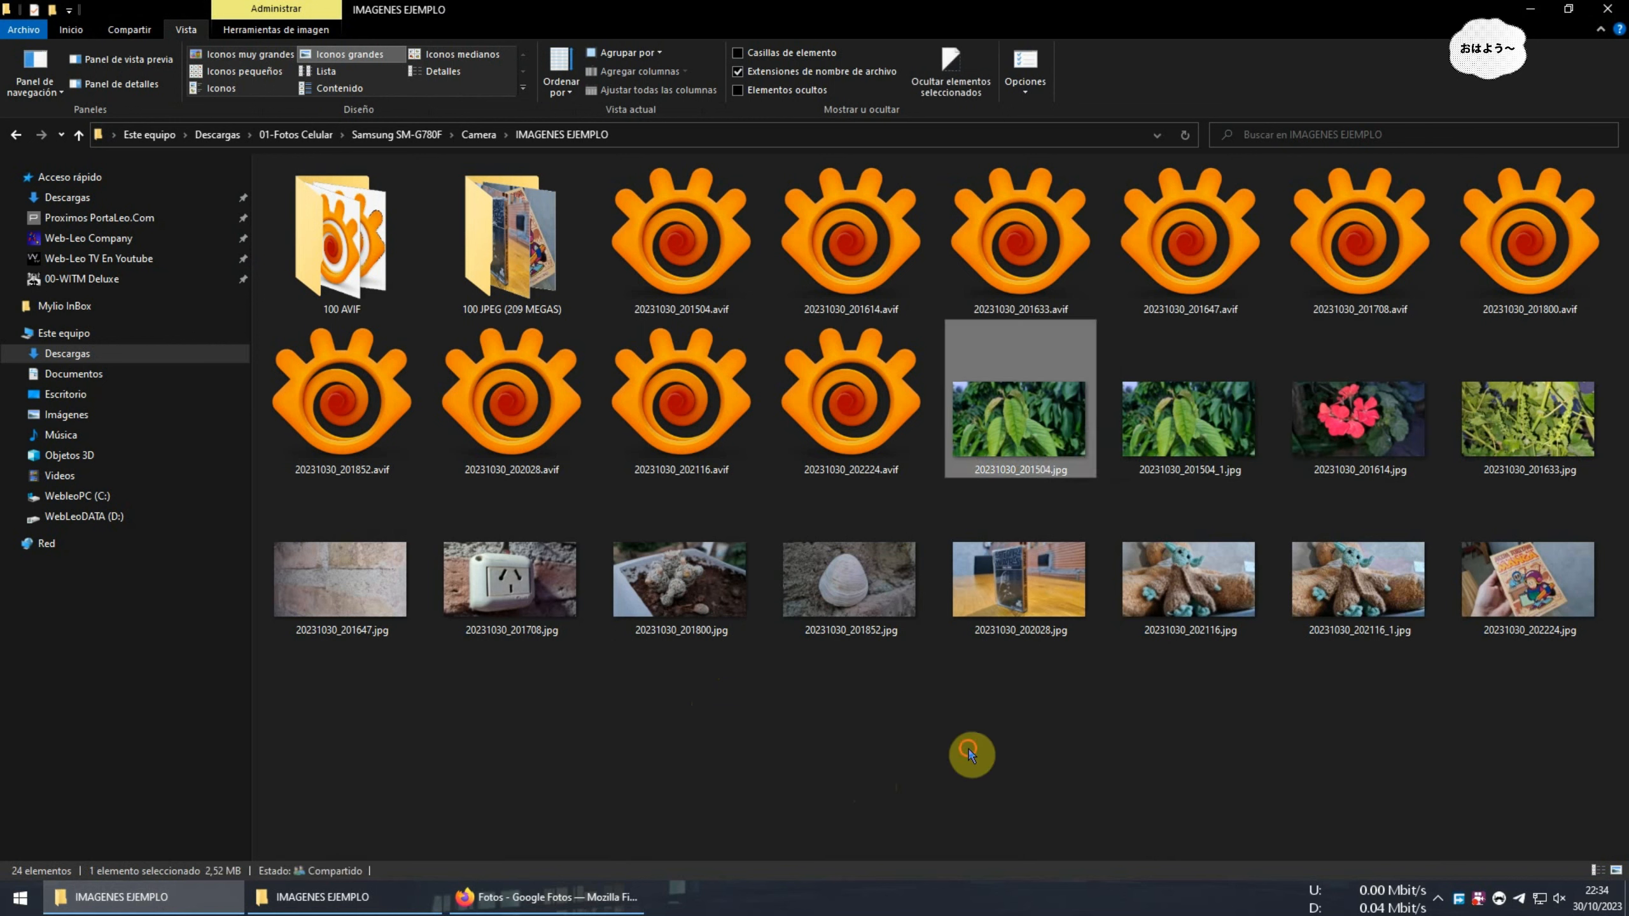
{"action": "left_click", "coordinate": [872, 718]}
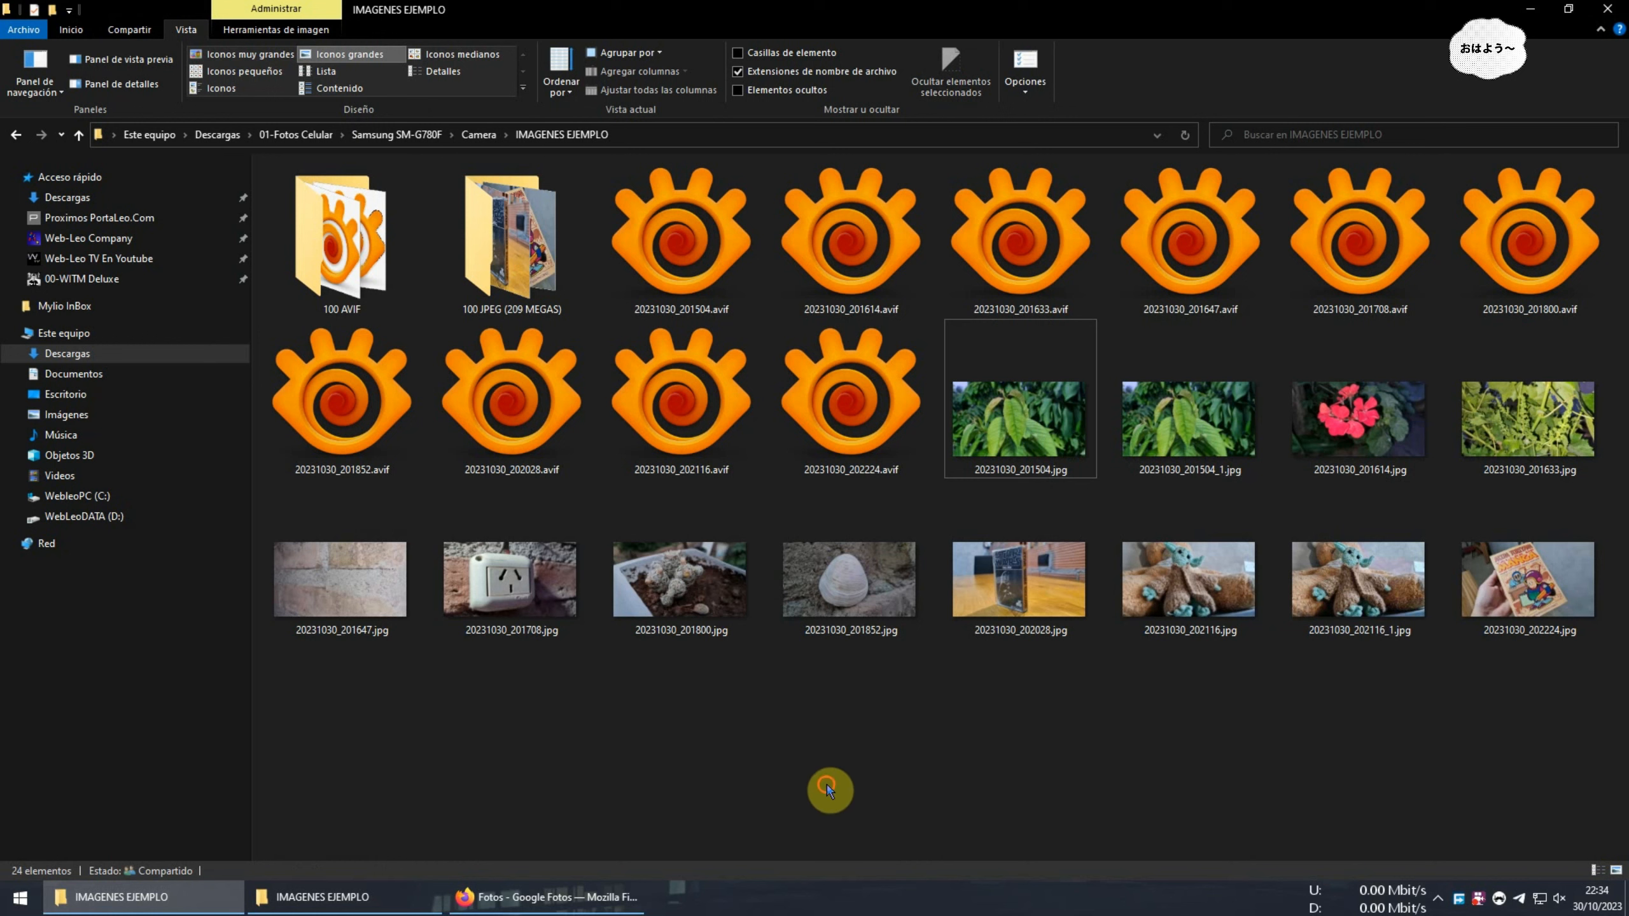
Look through the 100 AVIF folder's files, and check the folder's total size in its properties
{"action": "double_click", "coordinate": [362, 263]}
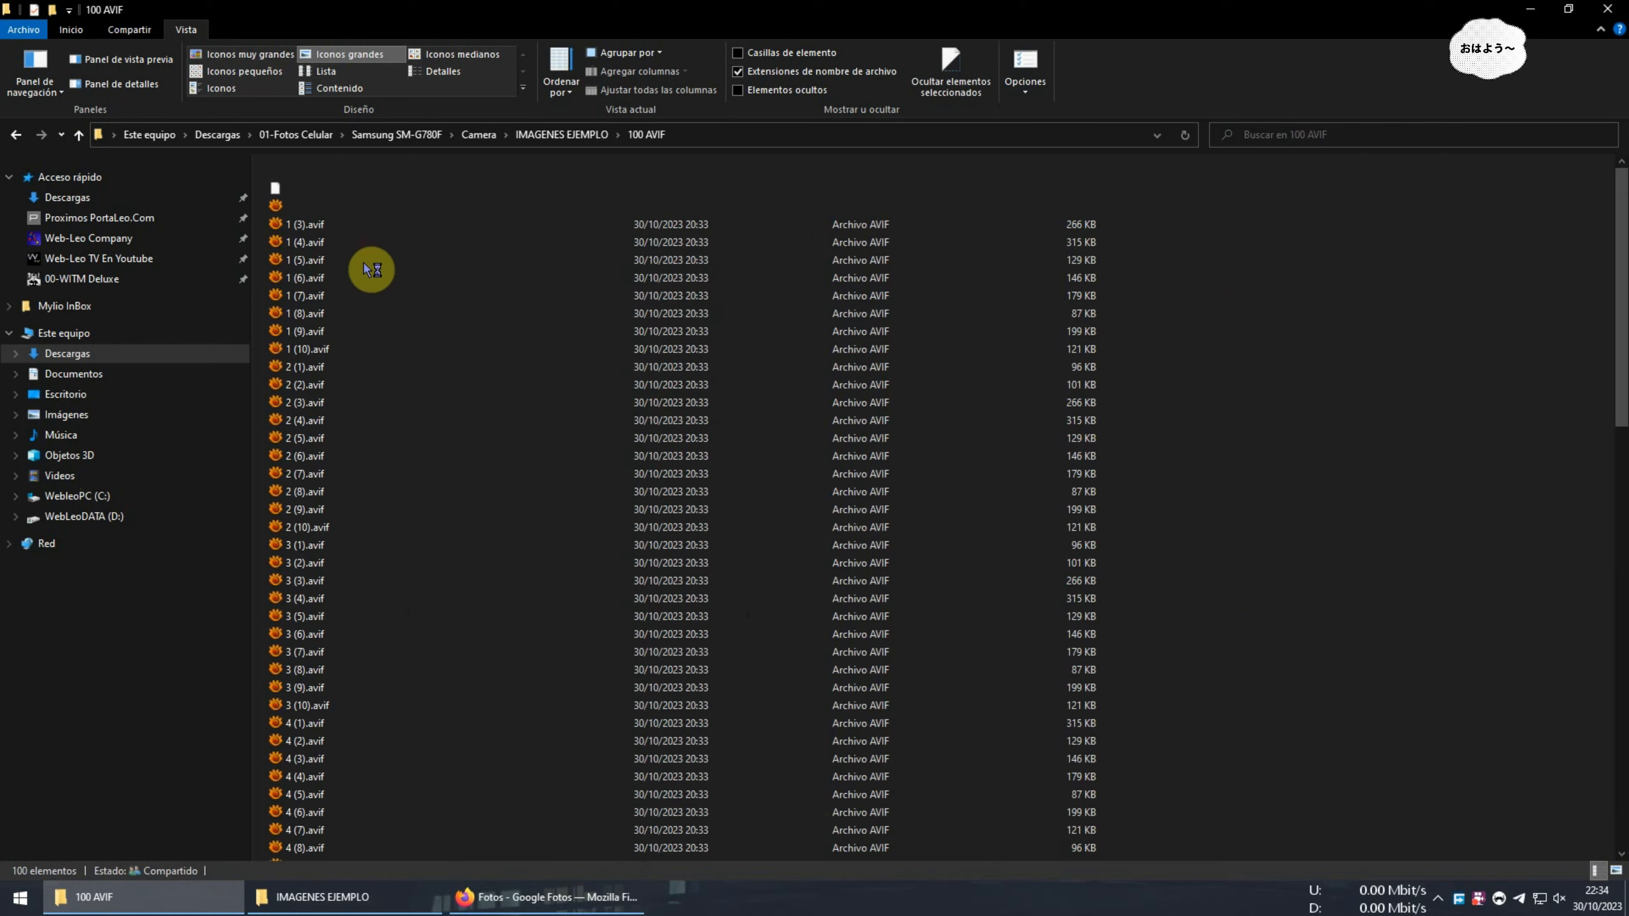
{"action": "left_click", "coordinate": [79, 135]}
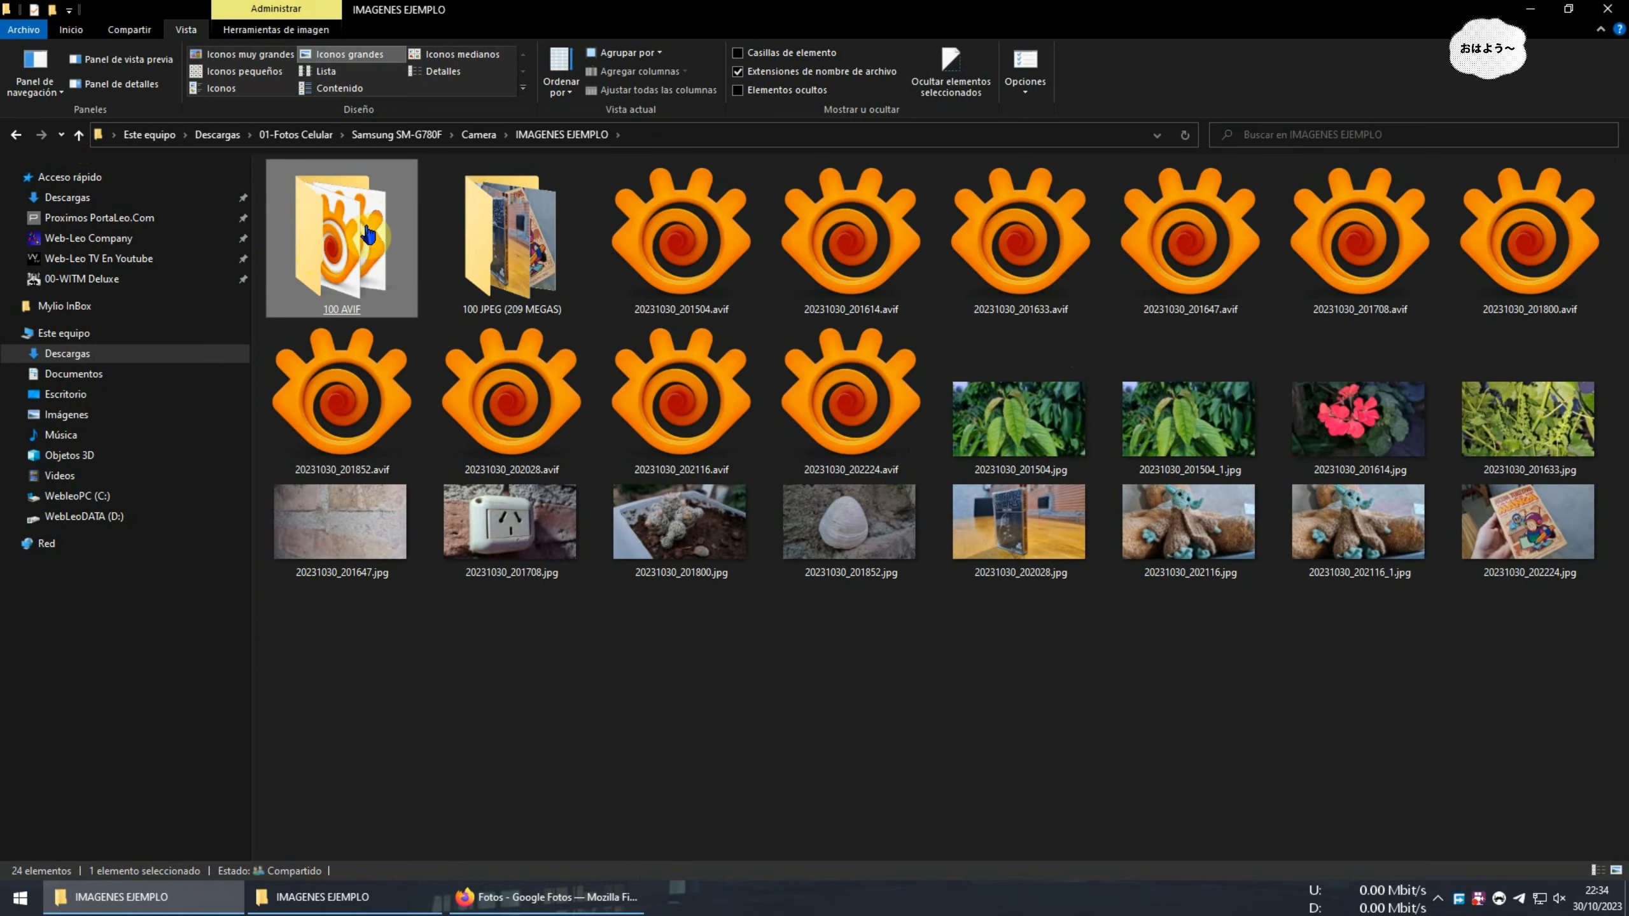
{"action": "right_click", "coordinate": [366, 228]}
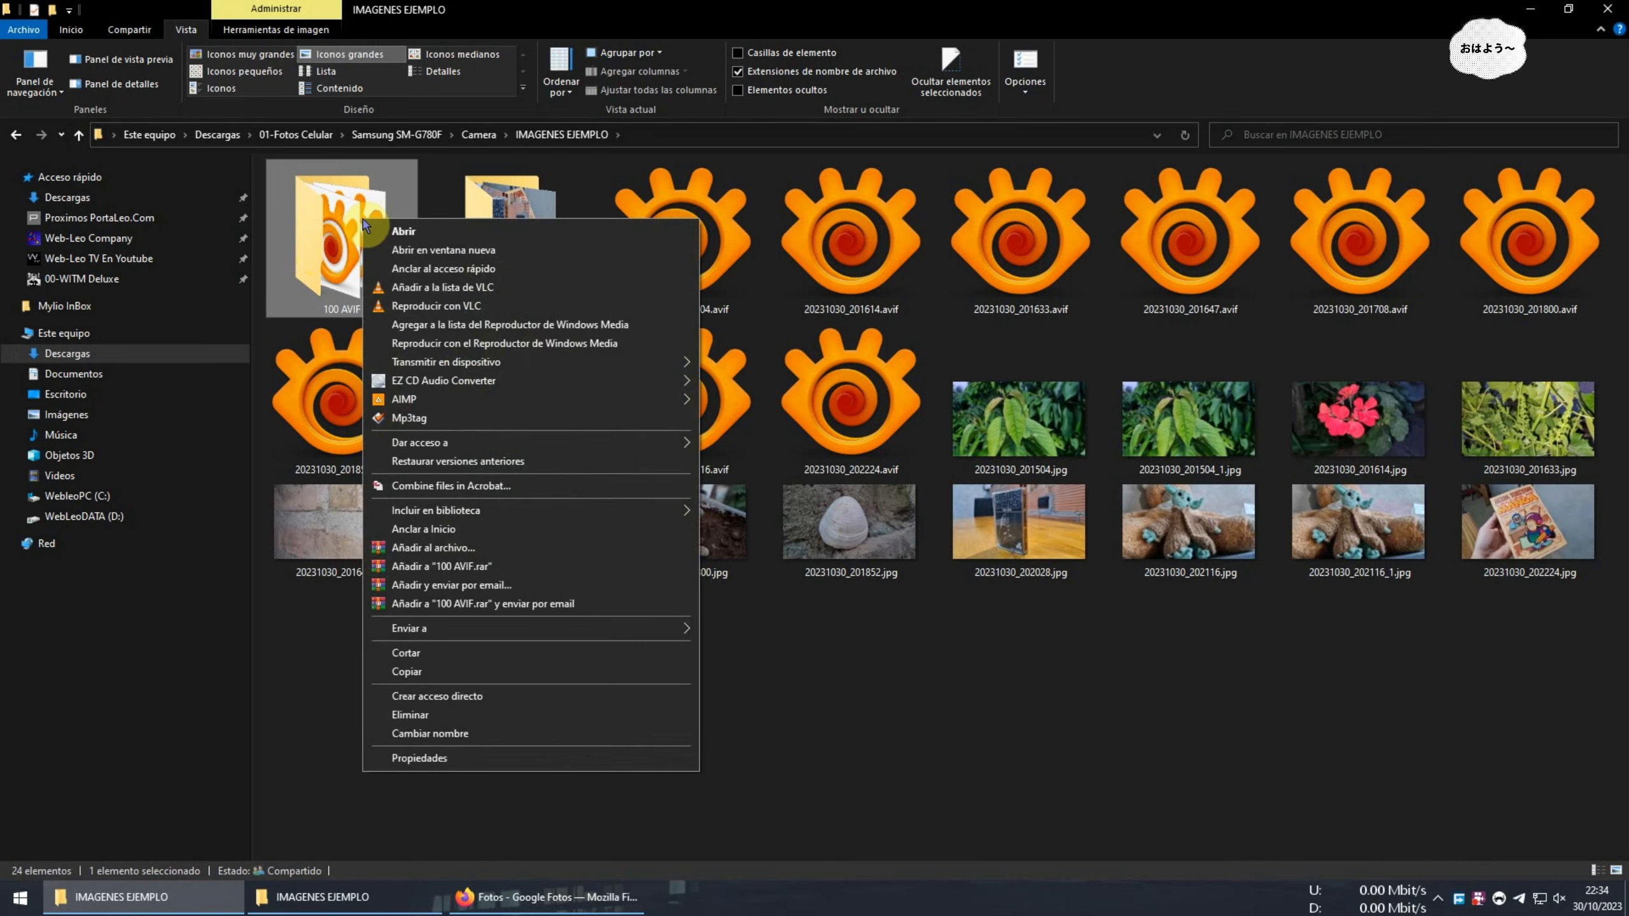
{"action": "left_click", "coordinate": [420, 758]}
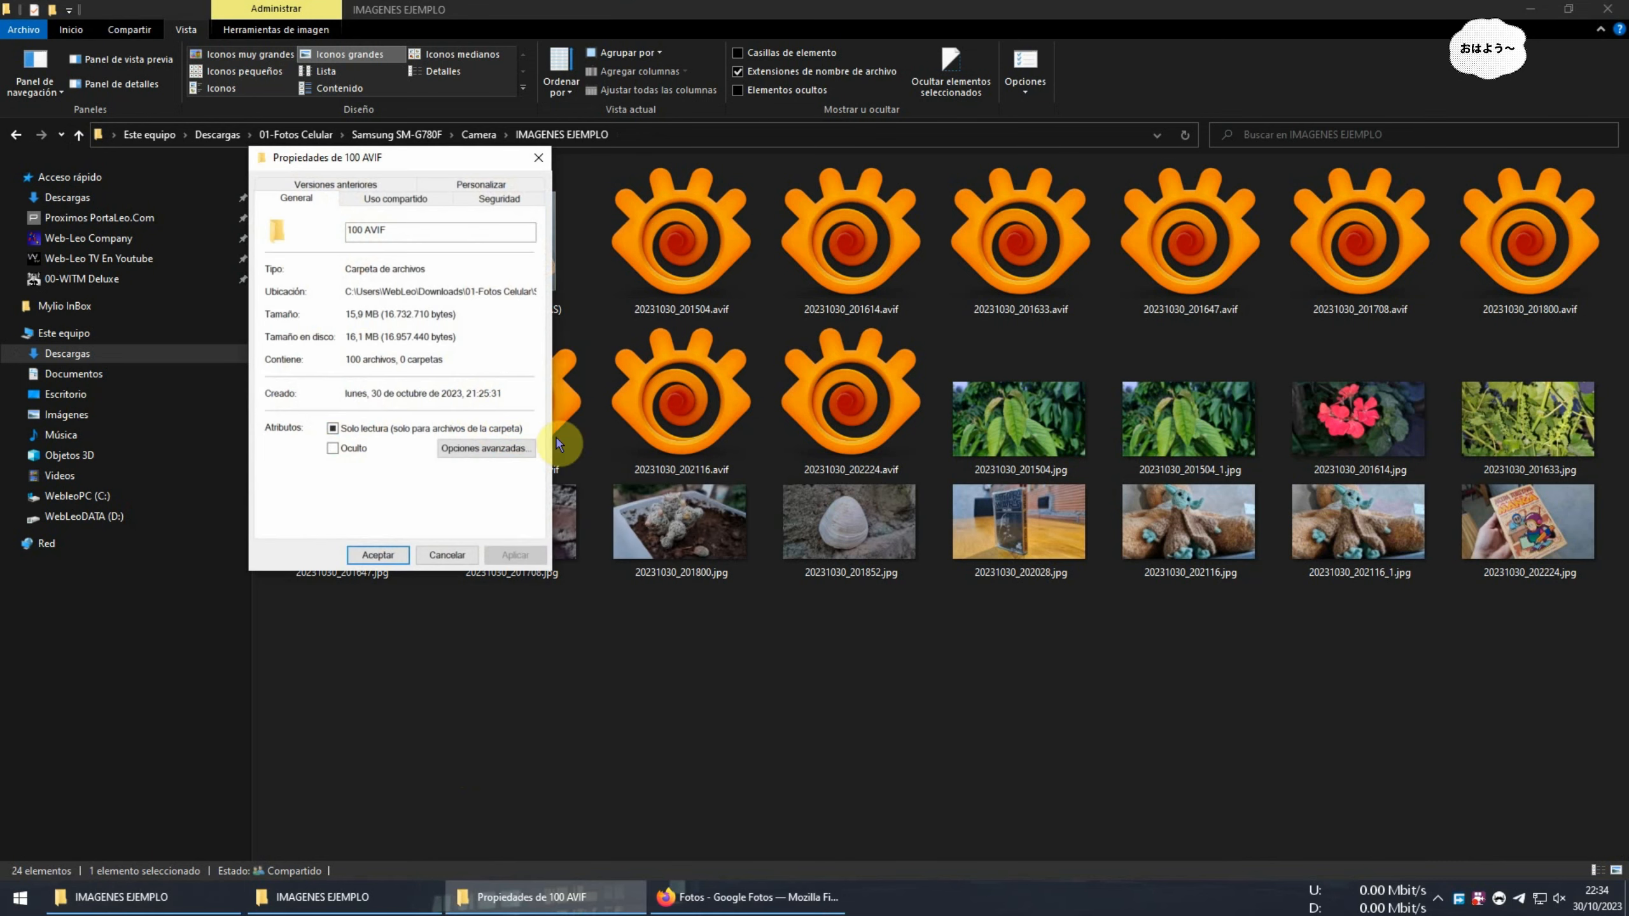
{"action": "left_click_drag", "start_coordinate": [422, 164], "coordinate": [784, 182]}
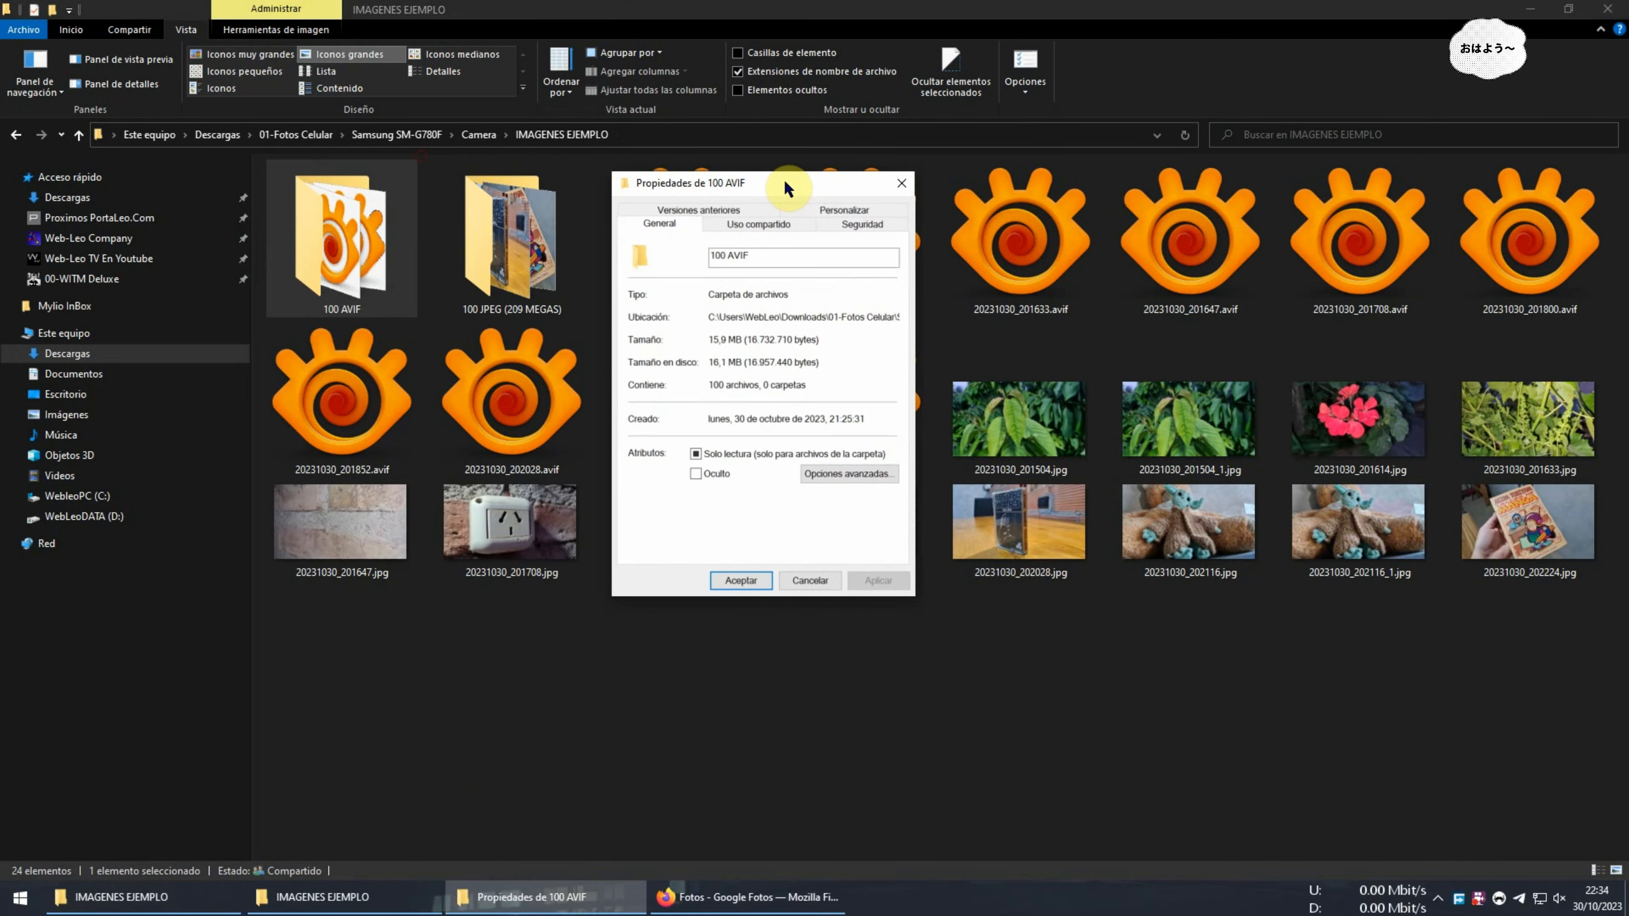
{"action": "double_click", "coordinate": [719, 340]}
Open the properties of the 100 JPEG (209 MEGAS) folder and place them beside those of the 100 AVIF folder
{"action": "right_click", "coordinate": [520, 240]}
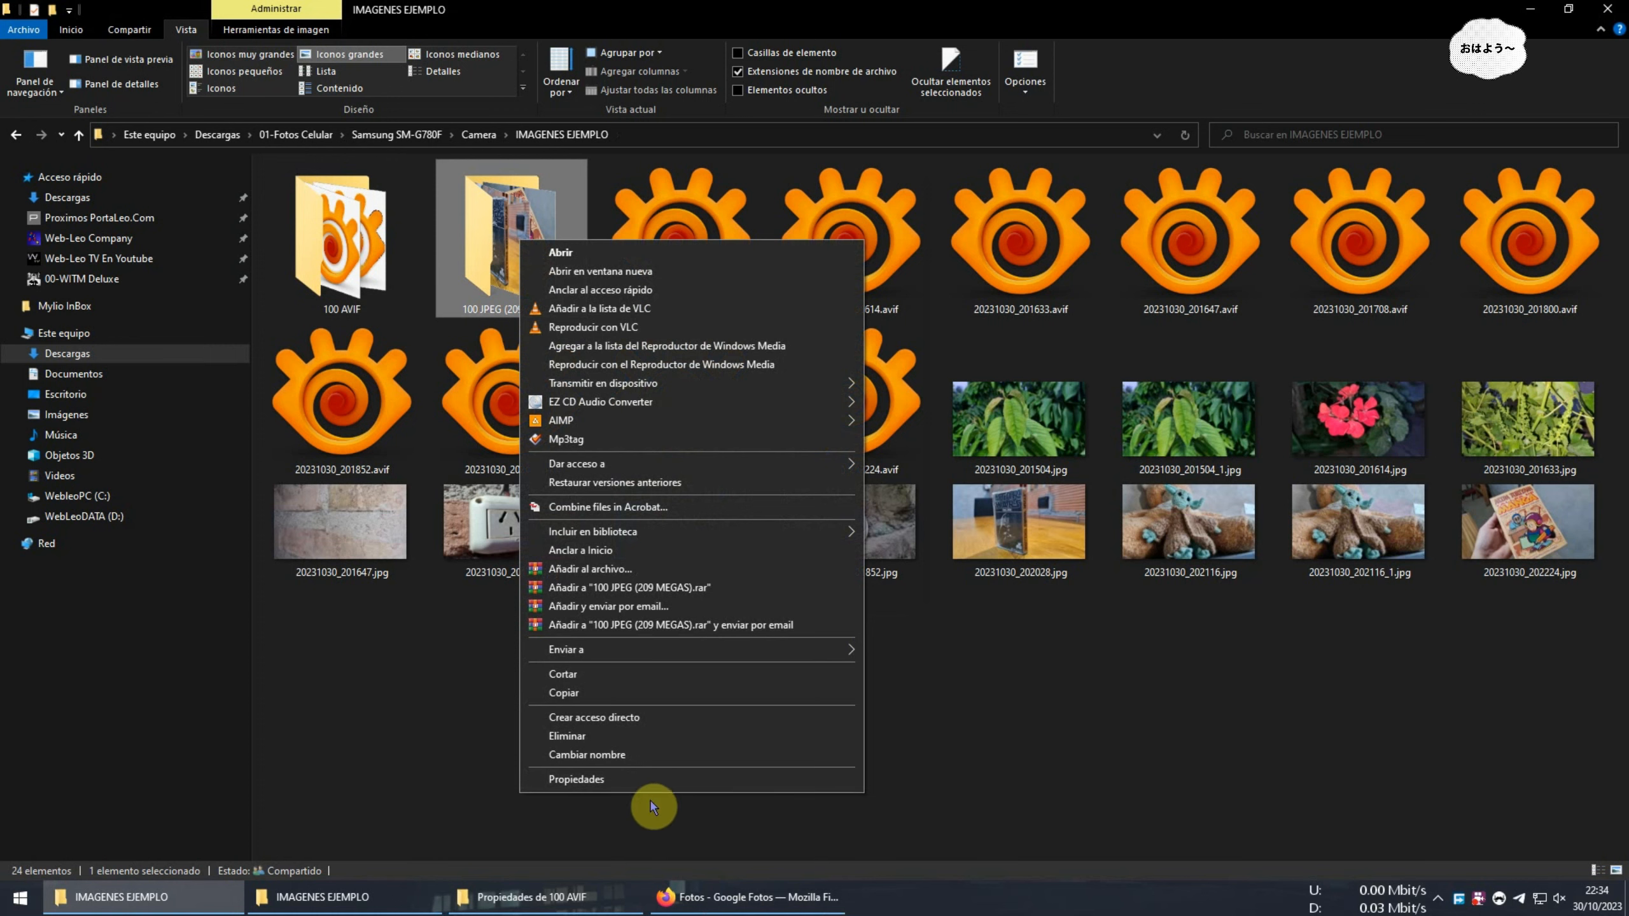
{"action": "left_click", "coordinate": [648, 780]}
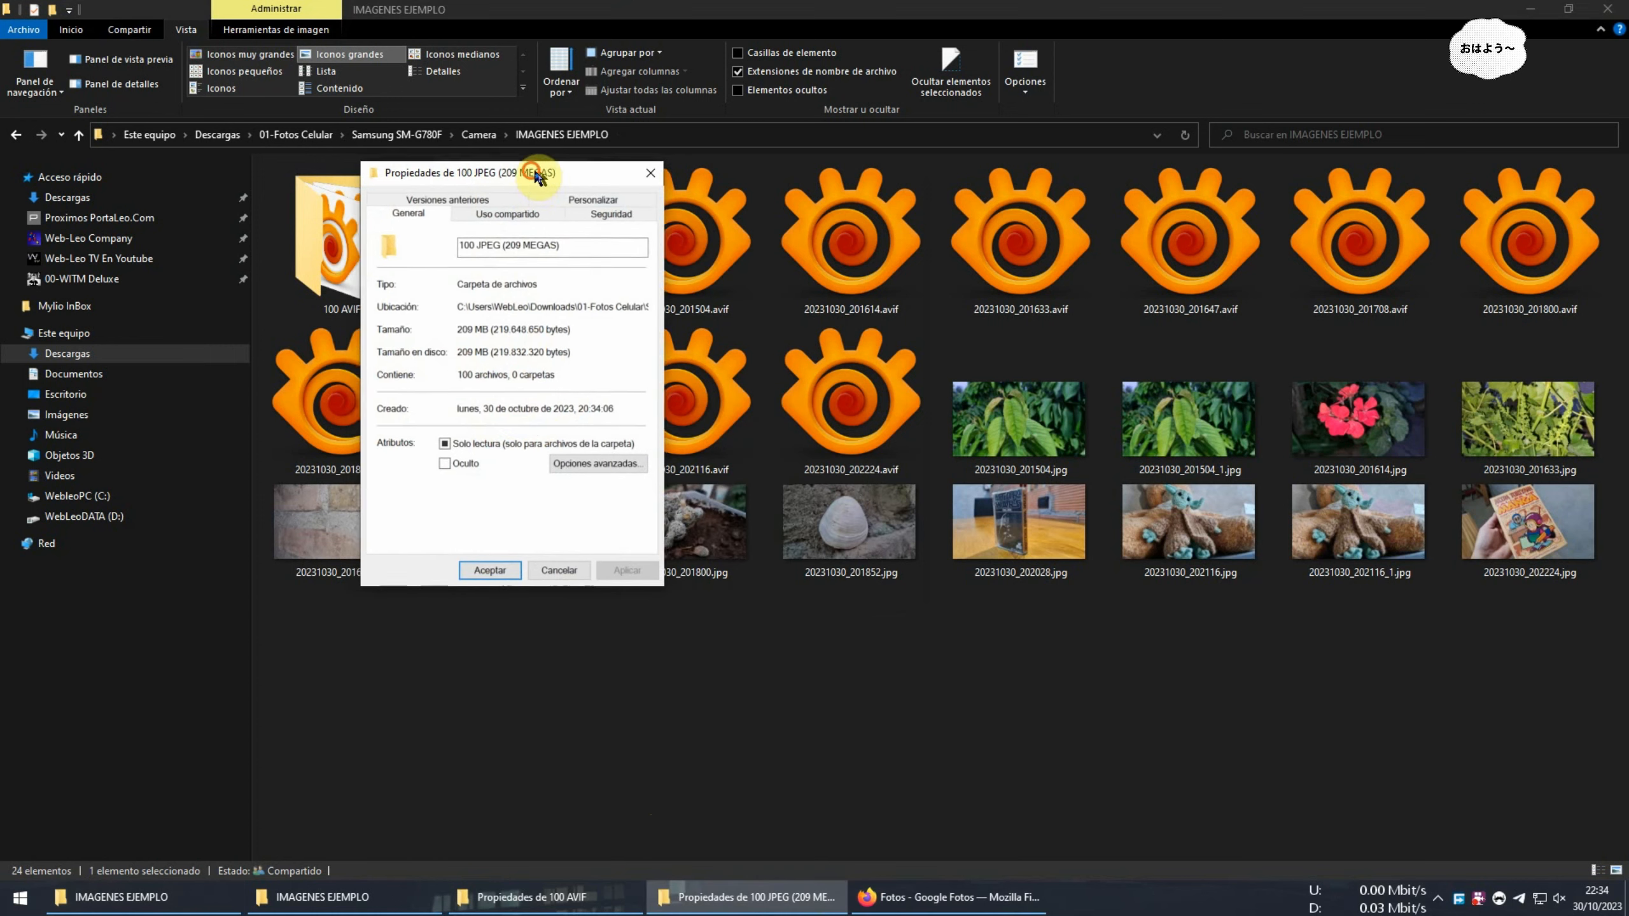
{"action": "left_click_drag", "start_coordinate": [536, 176], "coordinate": [986, 214]}
{"action": "left_click", "coordinate": [562, 905]}
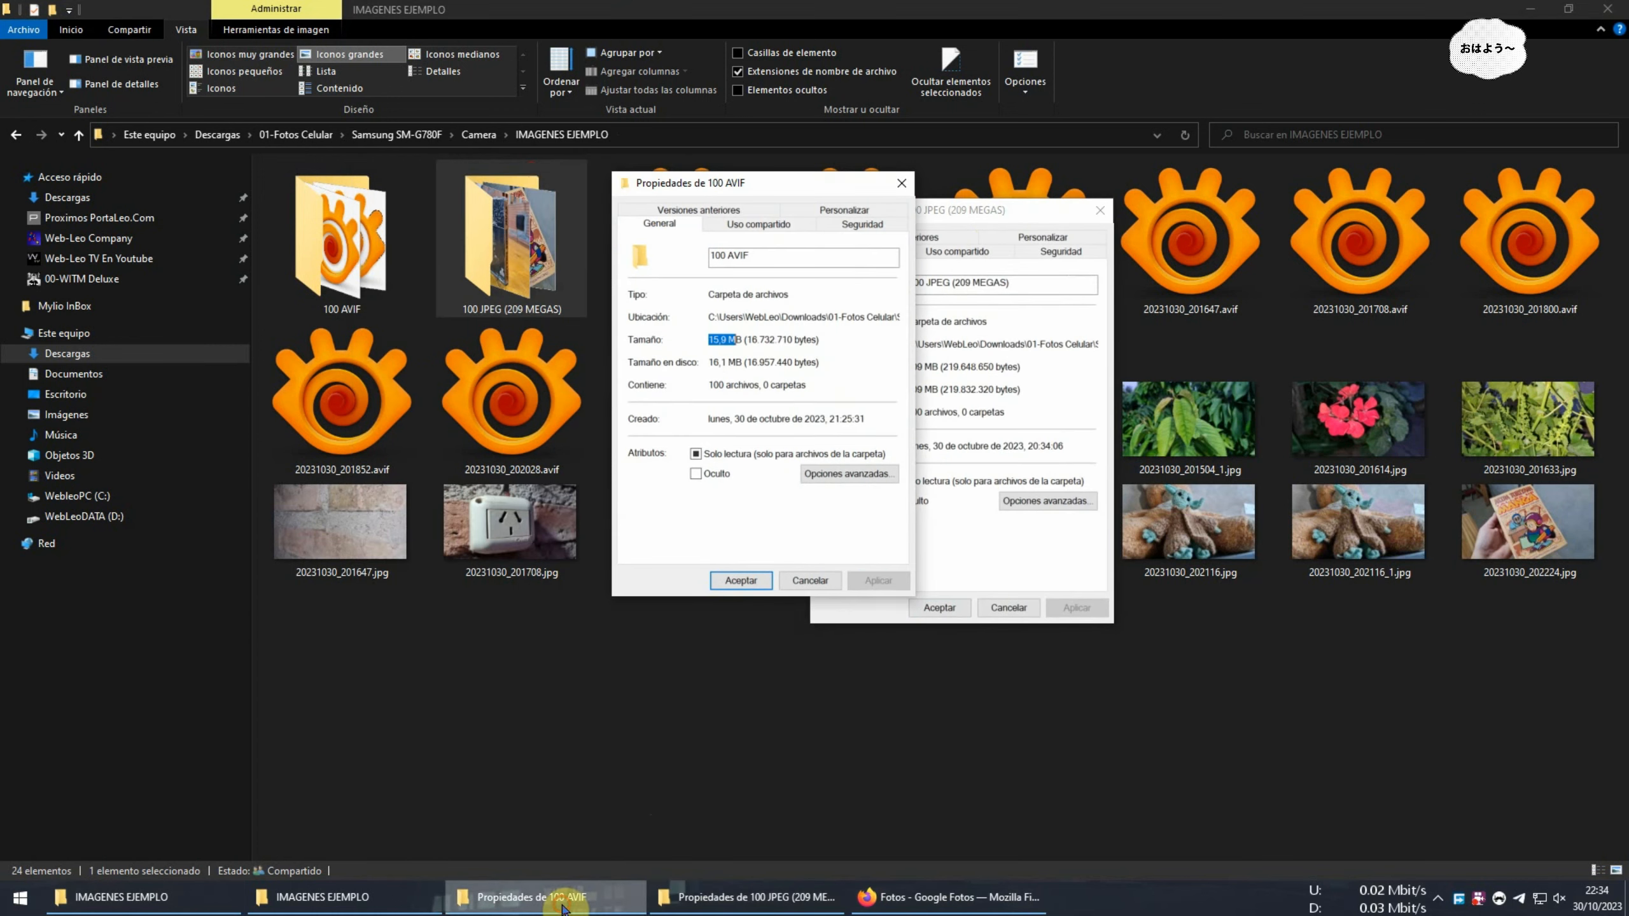
{"action": "left_click_drag", "start_coordinate": [840, 183], "coordinate": [670, 193]}
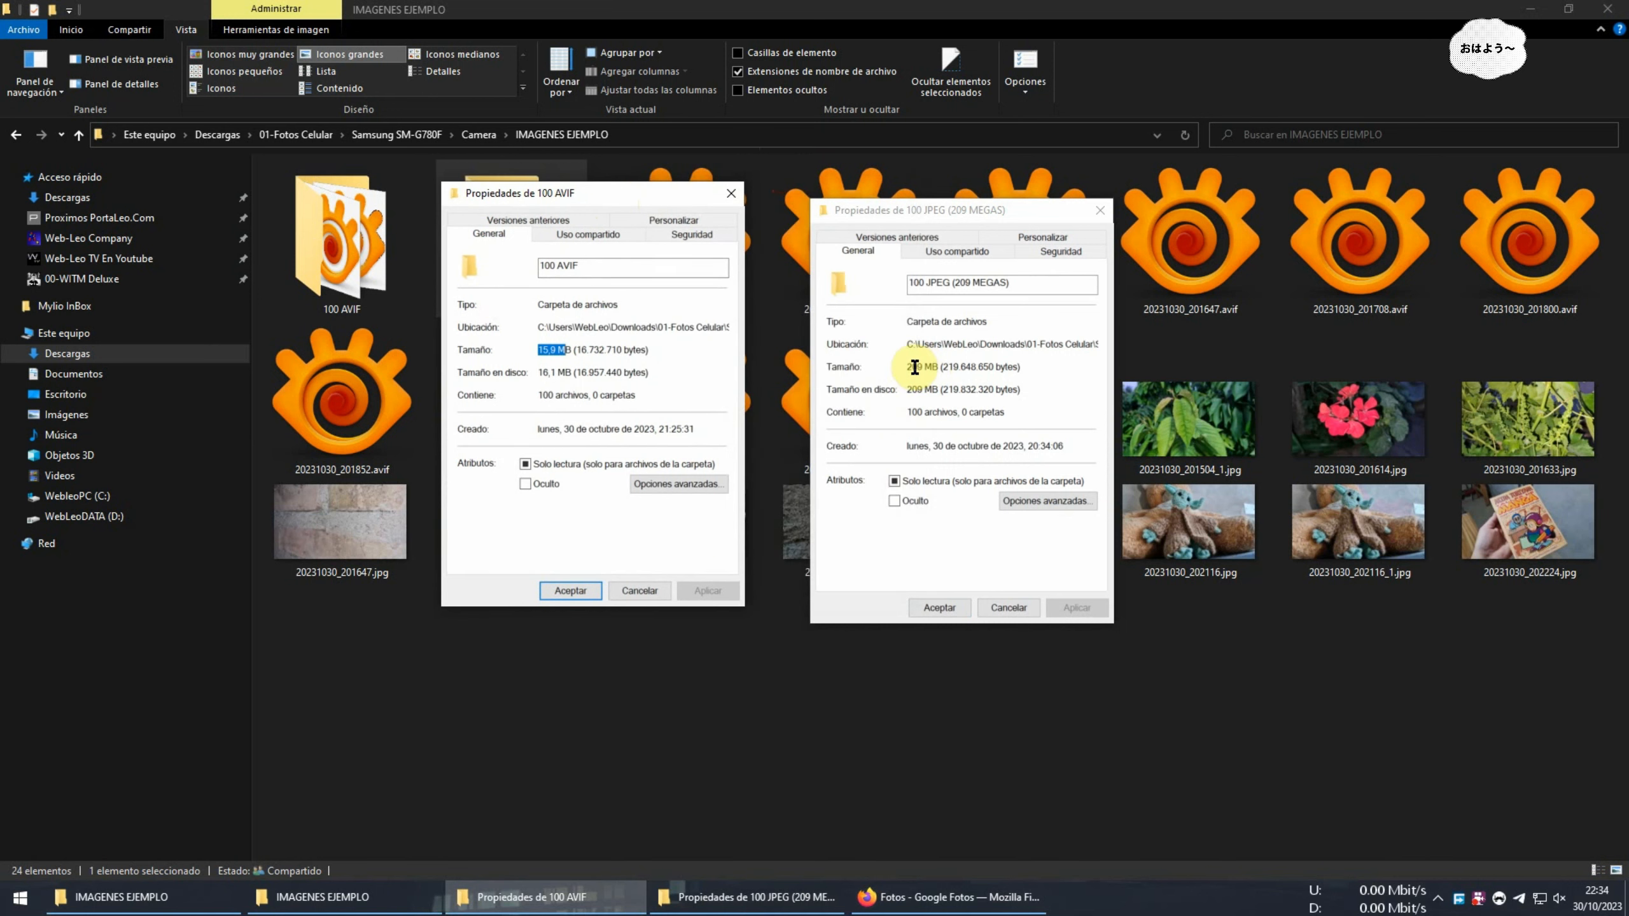
Compare the total sizes of the AVIF and JPEG folders, and close both properties windows
{"action": "left_click", "coordinate": [914, 366]}
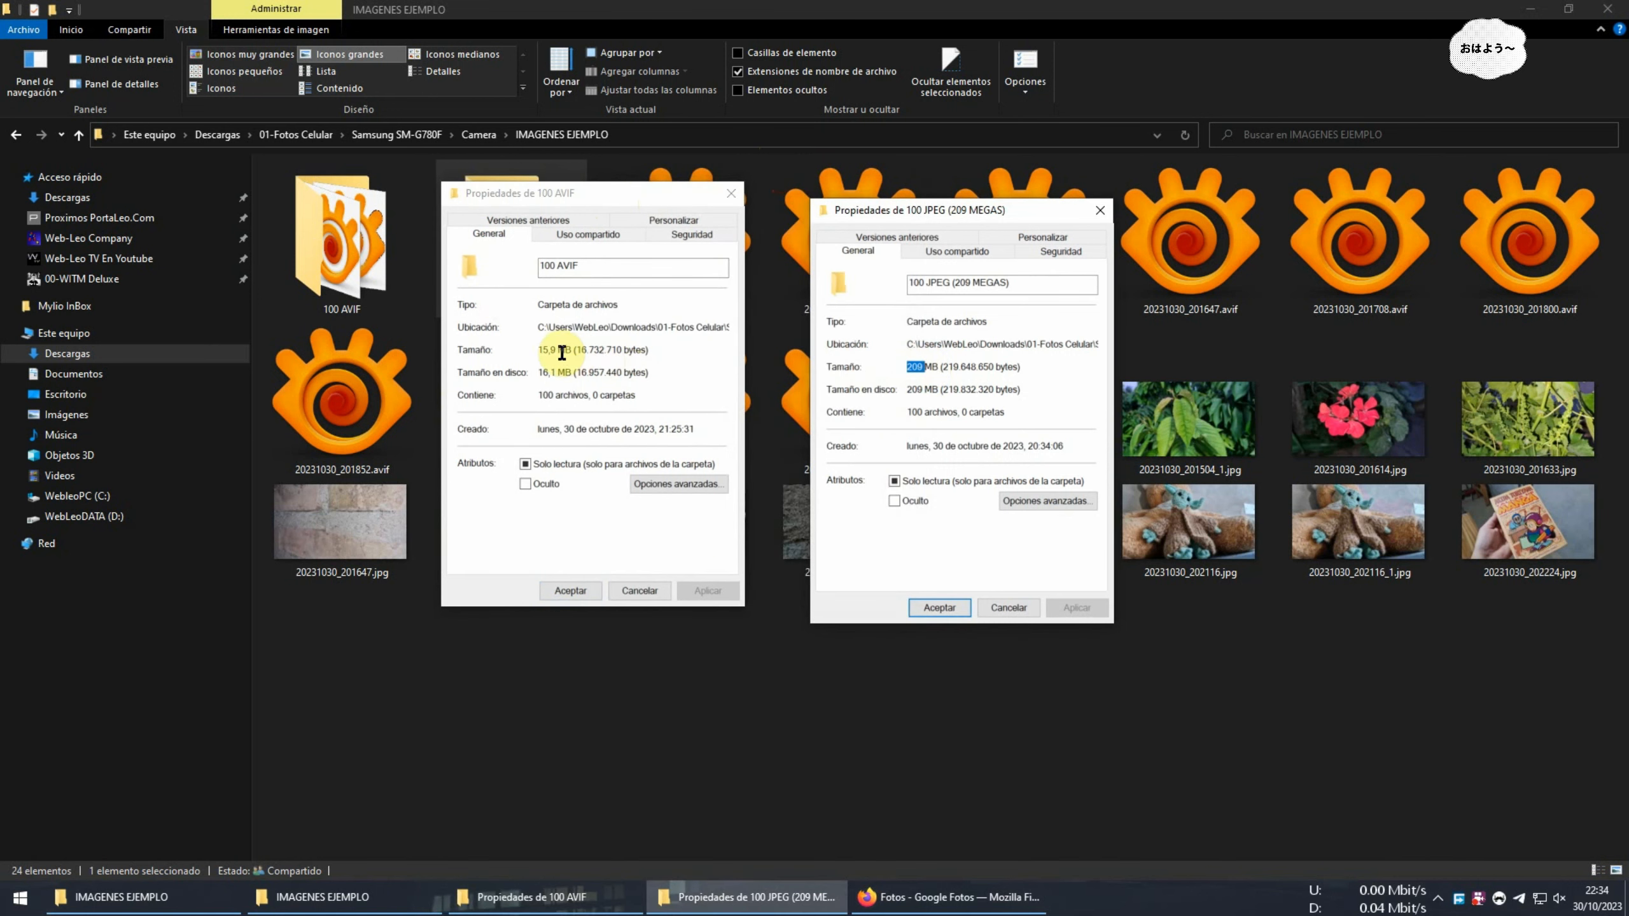
{"action": "left_click", "coordinate": [540, 352]}
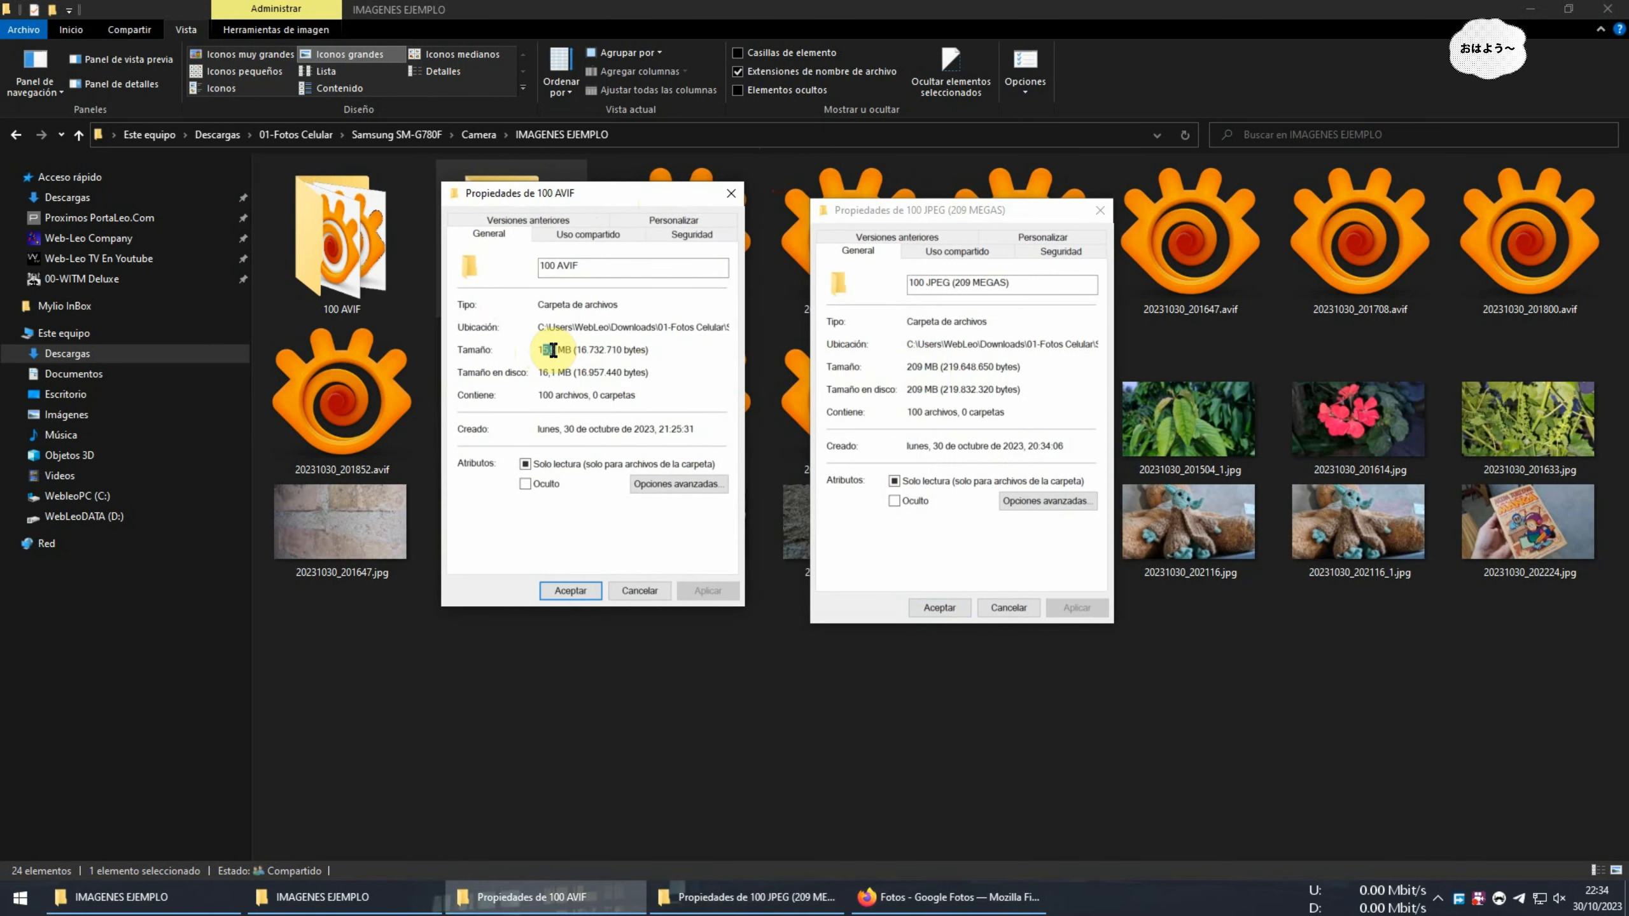
{"action": "left_click_drag", "start_coordinate": [553, 350], "coordinate": [556, 351]}
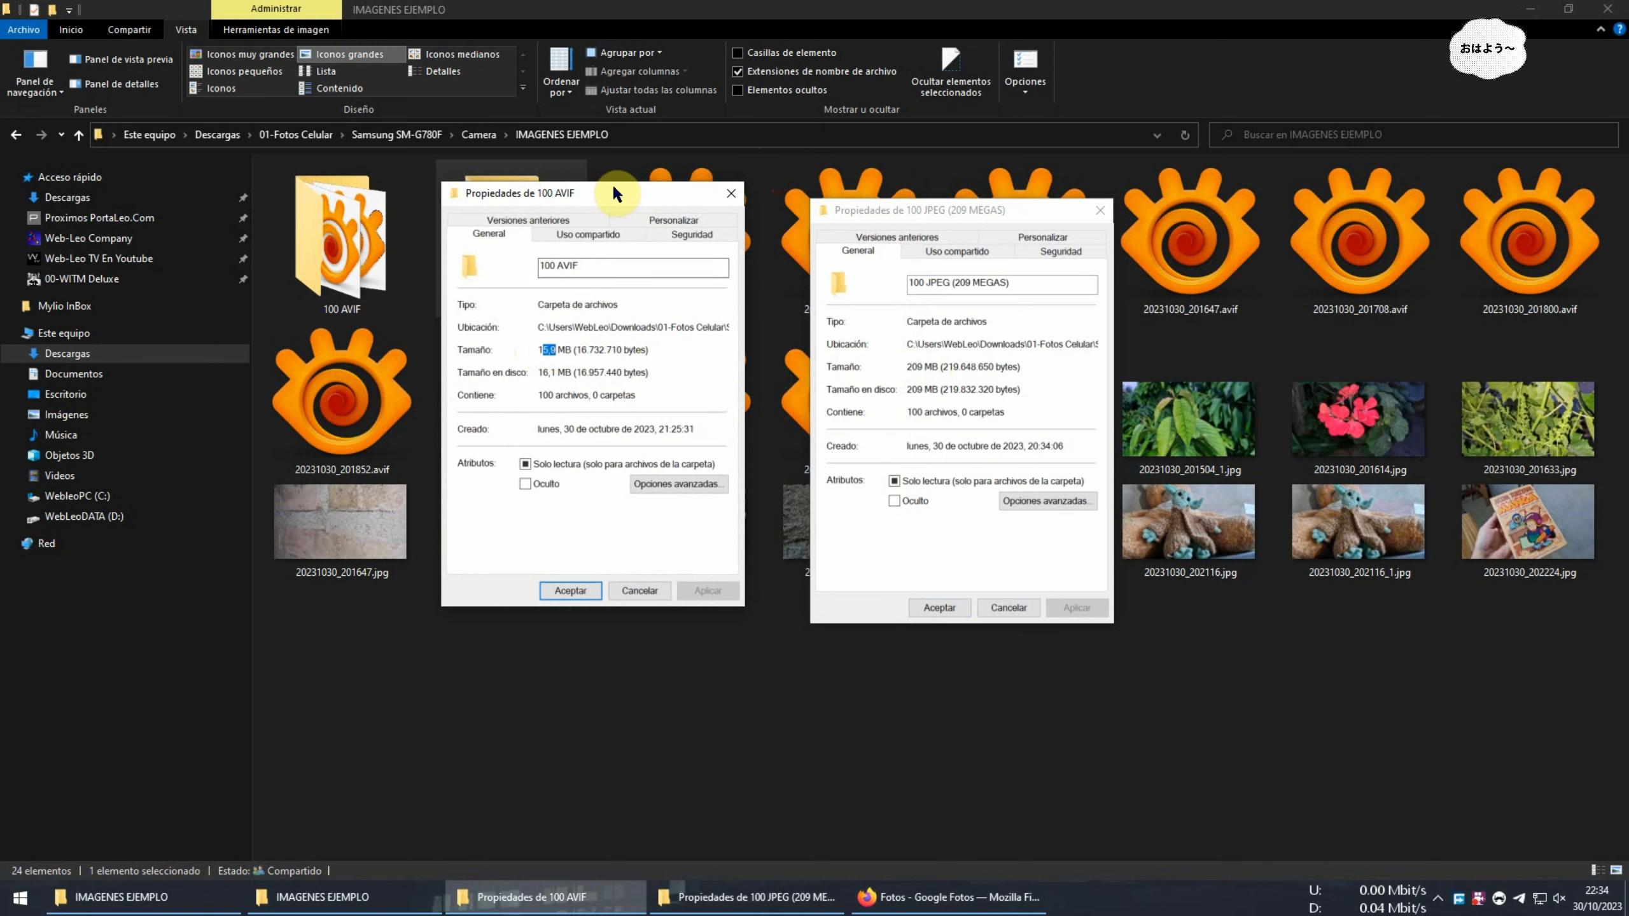
{"action": "left_click_drag", "start_coordinate": [612, 183], "coordinate": [618, 190]}
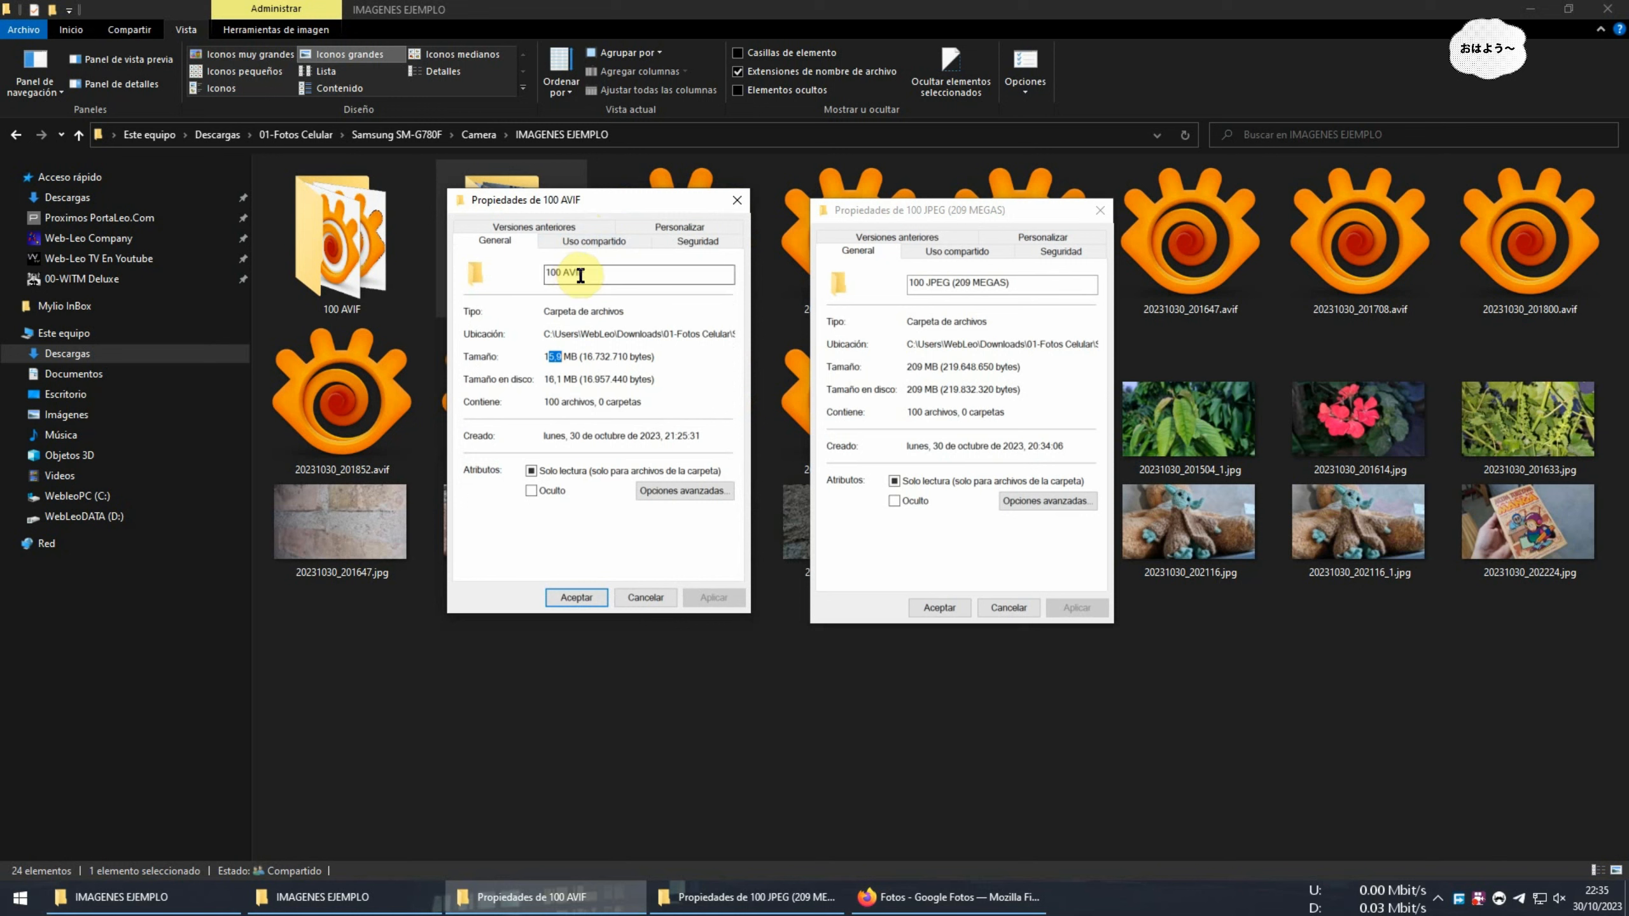
{"action": "left_click_drag", "start_coordinate": [591, 273], "coordinate": [536, 272]}
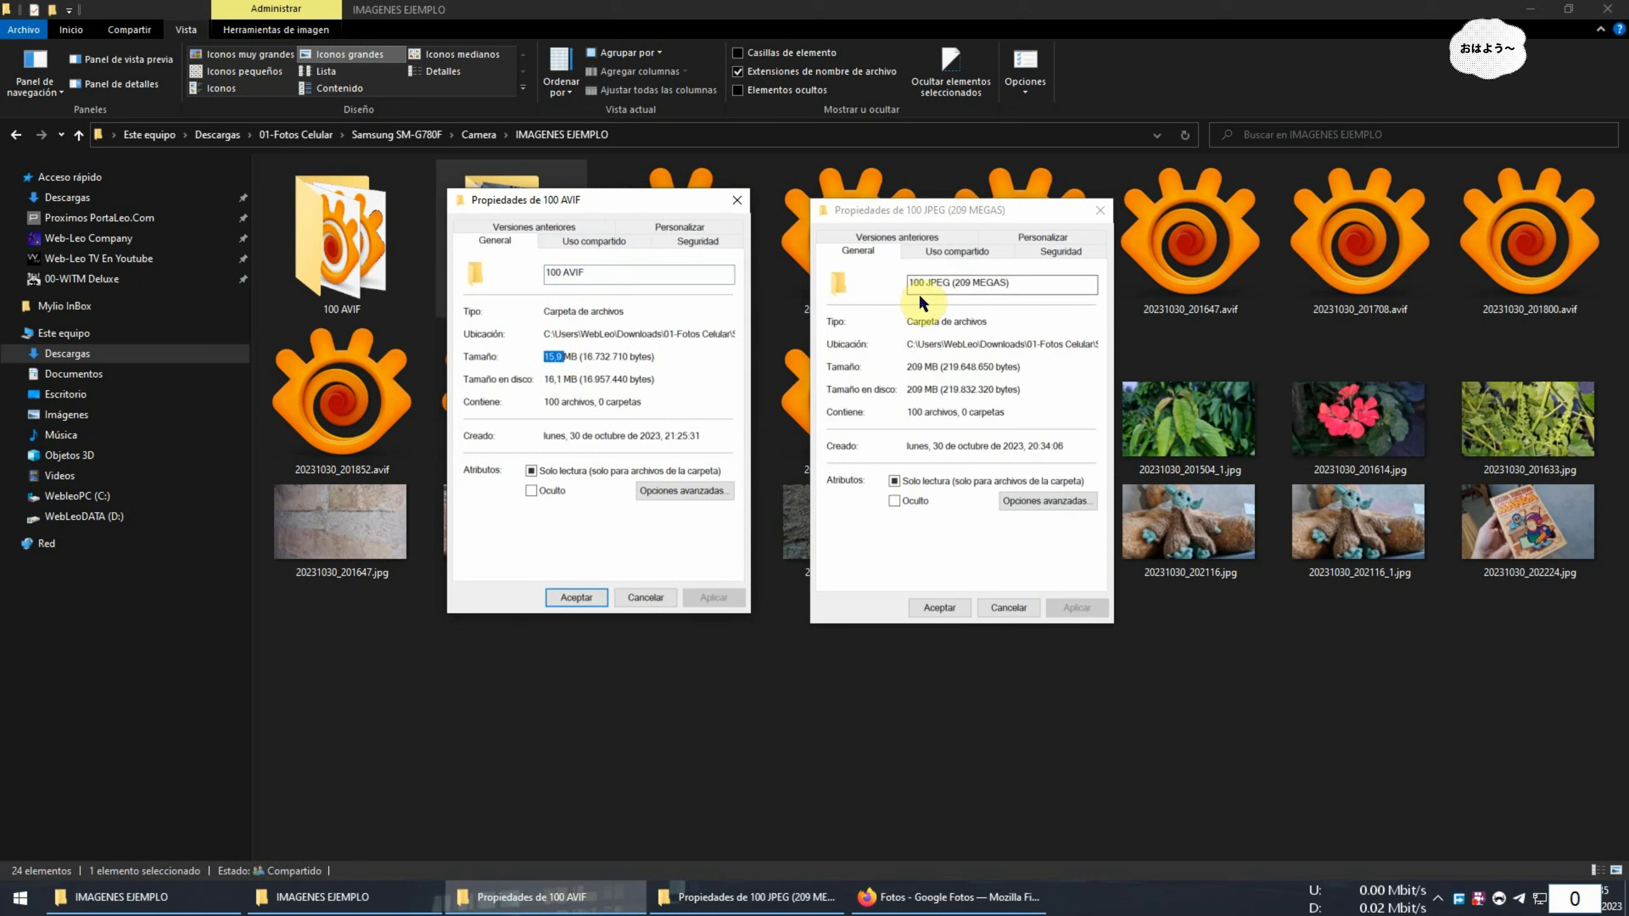
{"action": "left_click_drag", "start_coordinate": [922, 283], "coordinate": [1050, 291]}
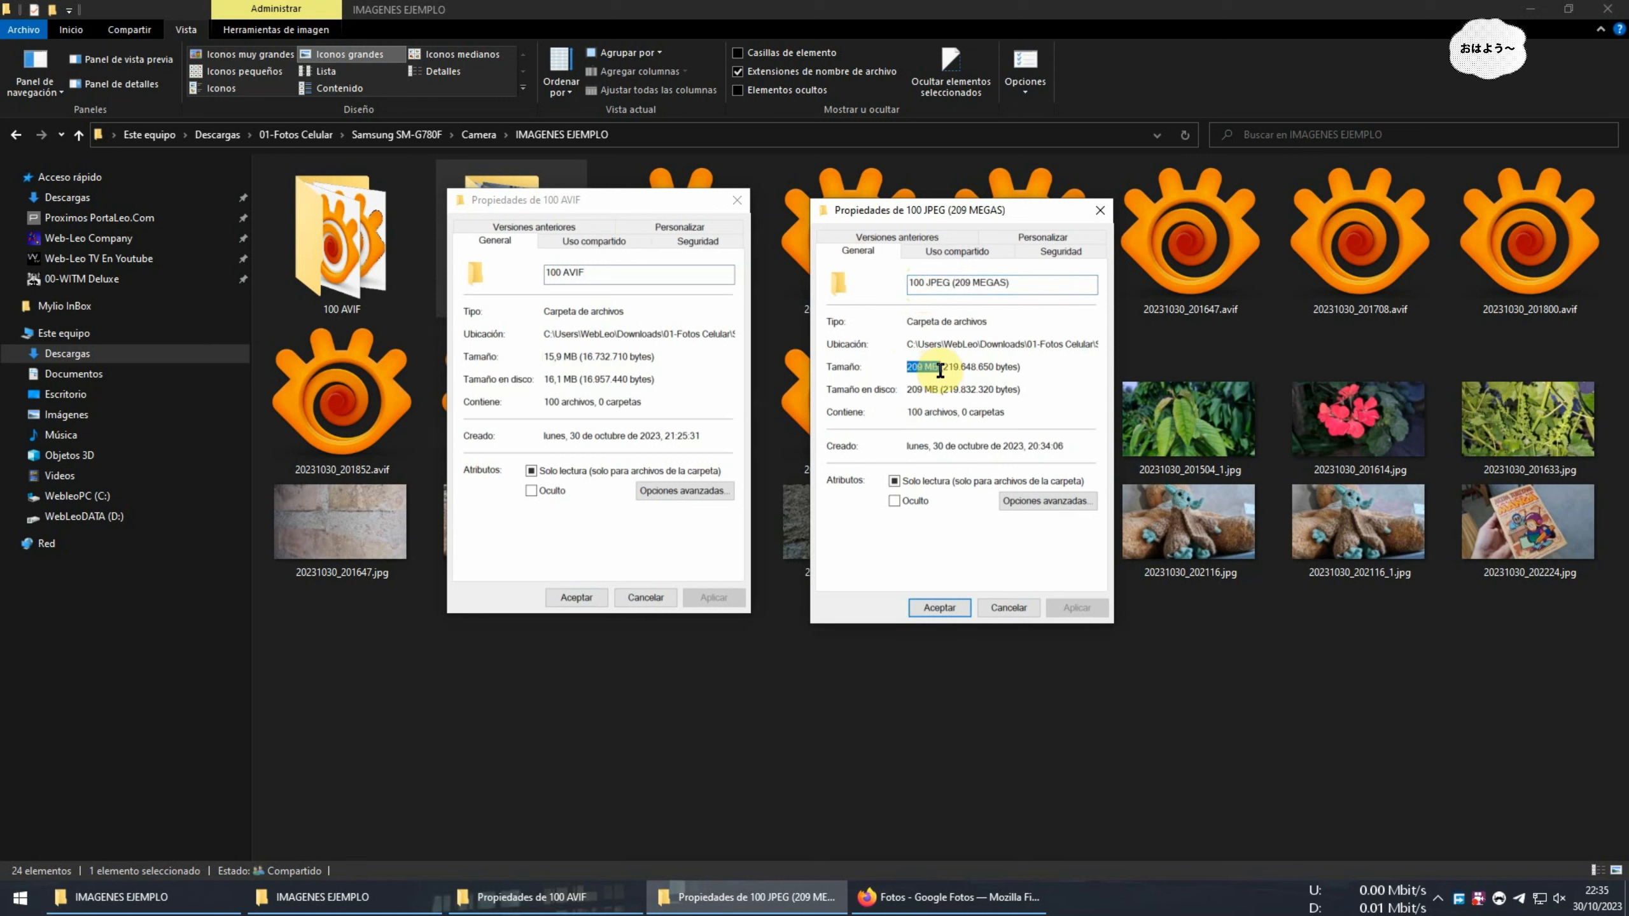
{"action": "left_click_drag", "start_coordinate": [940, 370], "coordinate": [943, 368]}
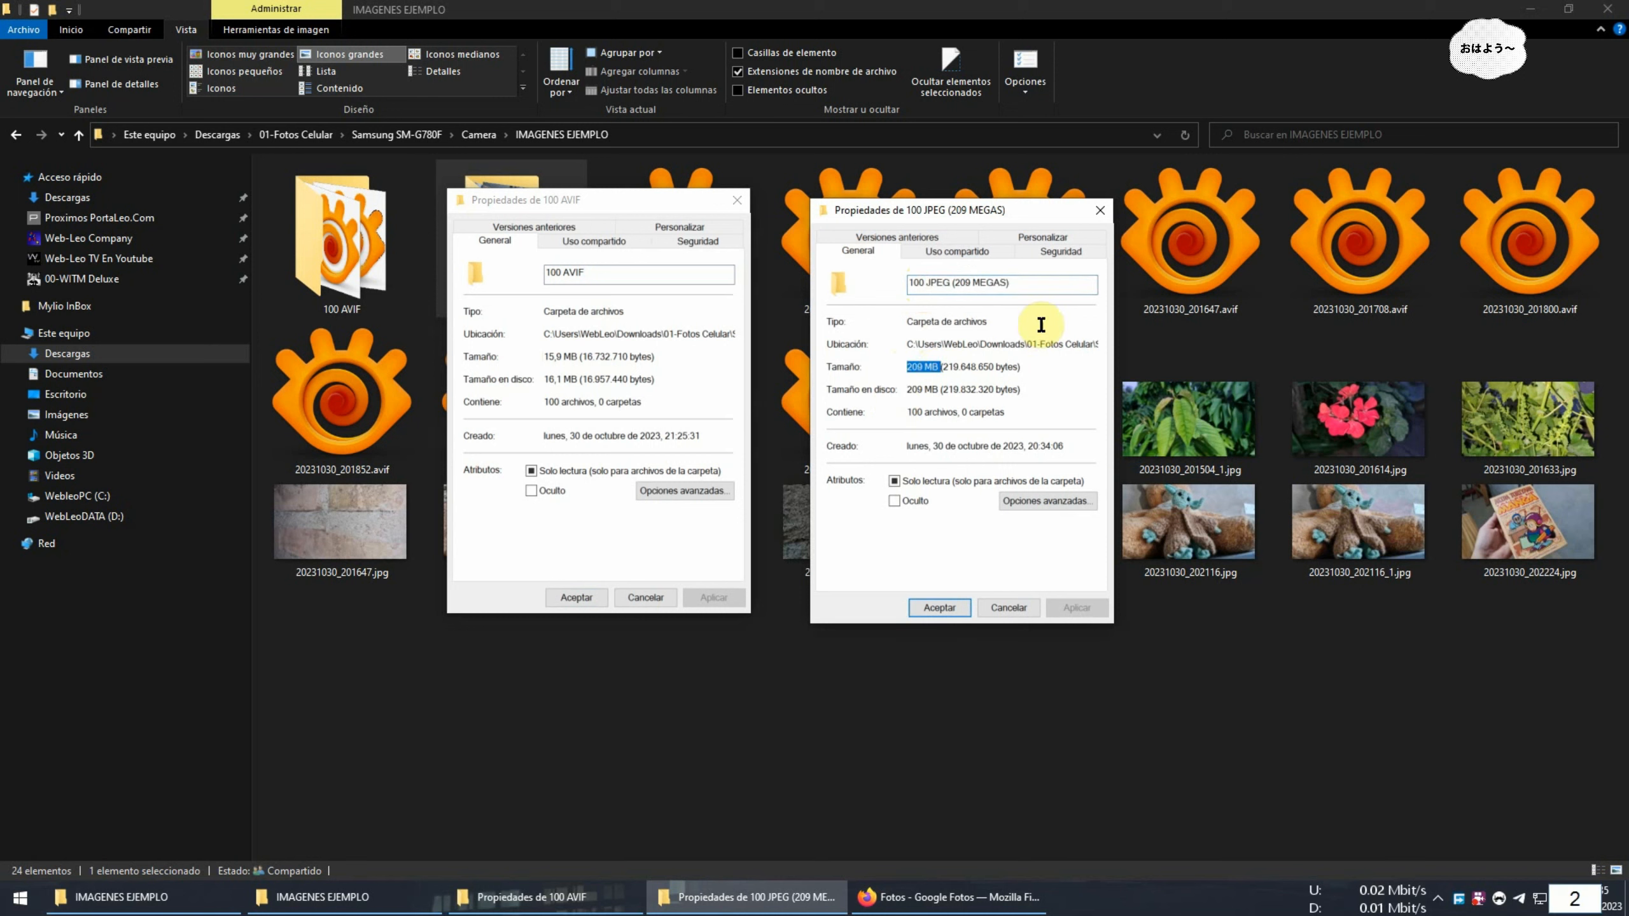
{"action": "left_click", "coordinate": [1099, 210]}
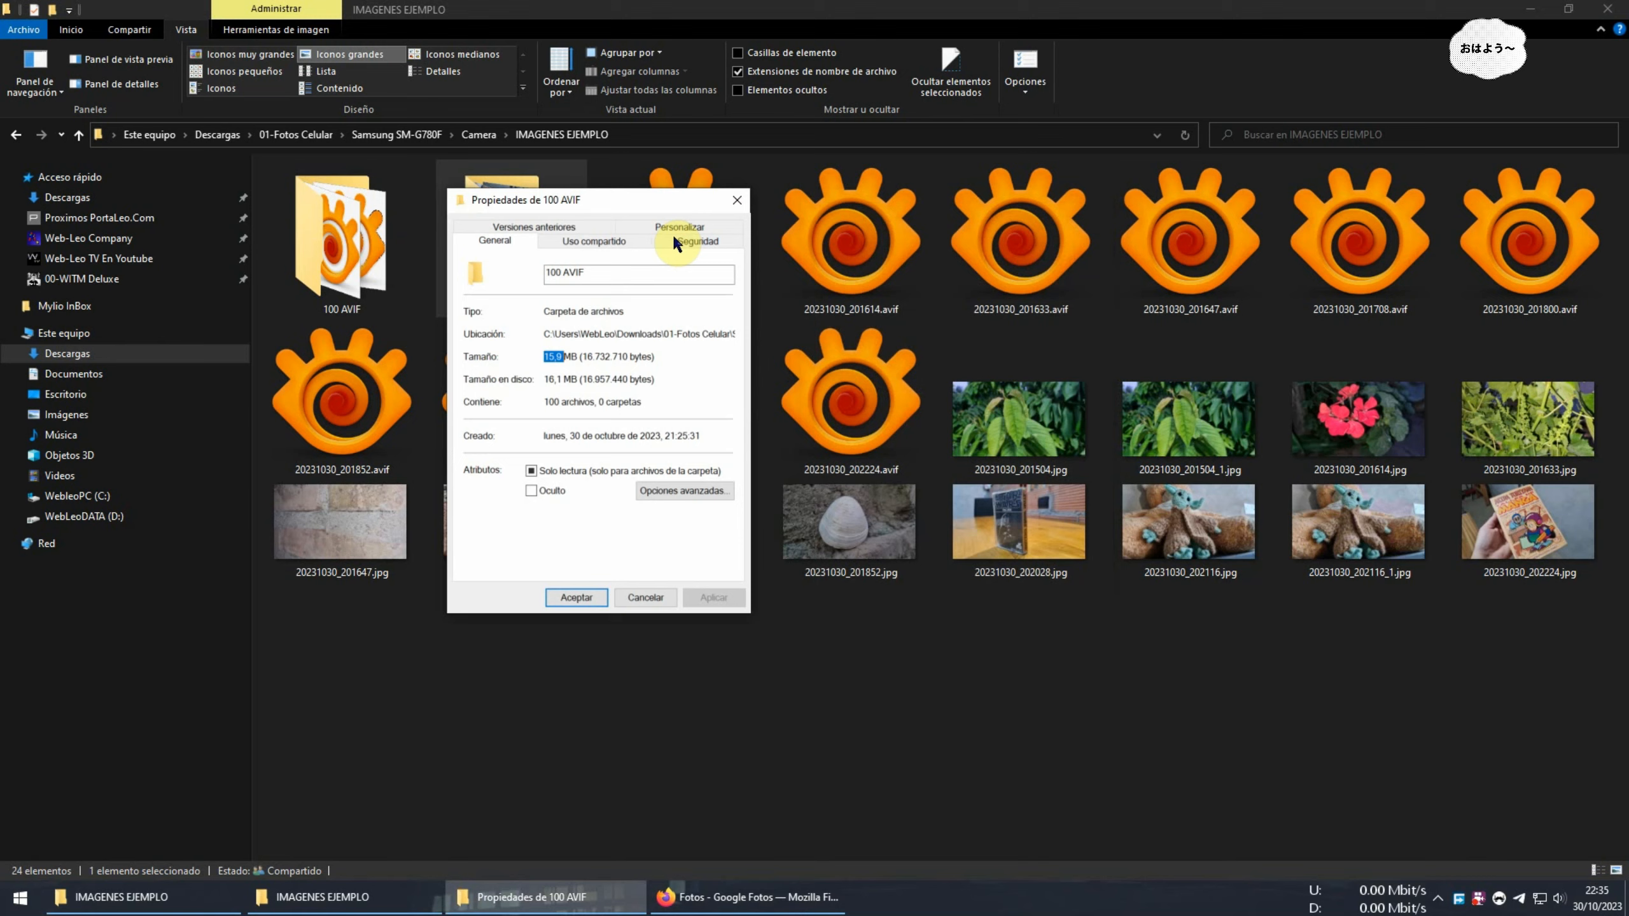
{"action": "left_click", "coordinate": [742, 205]}
Upload the ten AVIF photos from the Camera folder's IMAGENES EJEMPLO window to Google Photos and dismiss the upload notice
{"action": "left_click", "coordinate": [553, 910]}
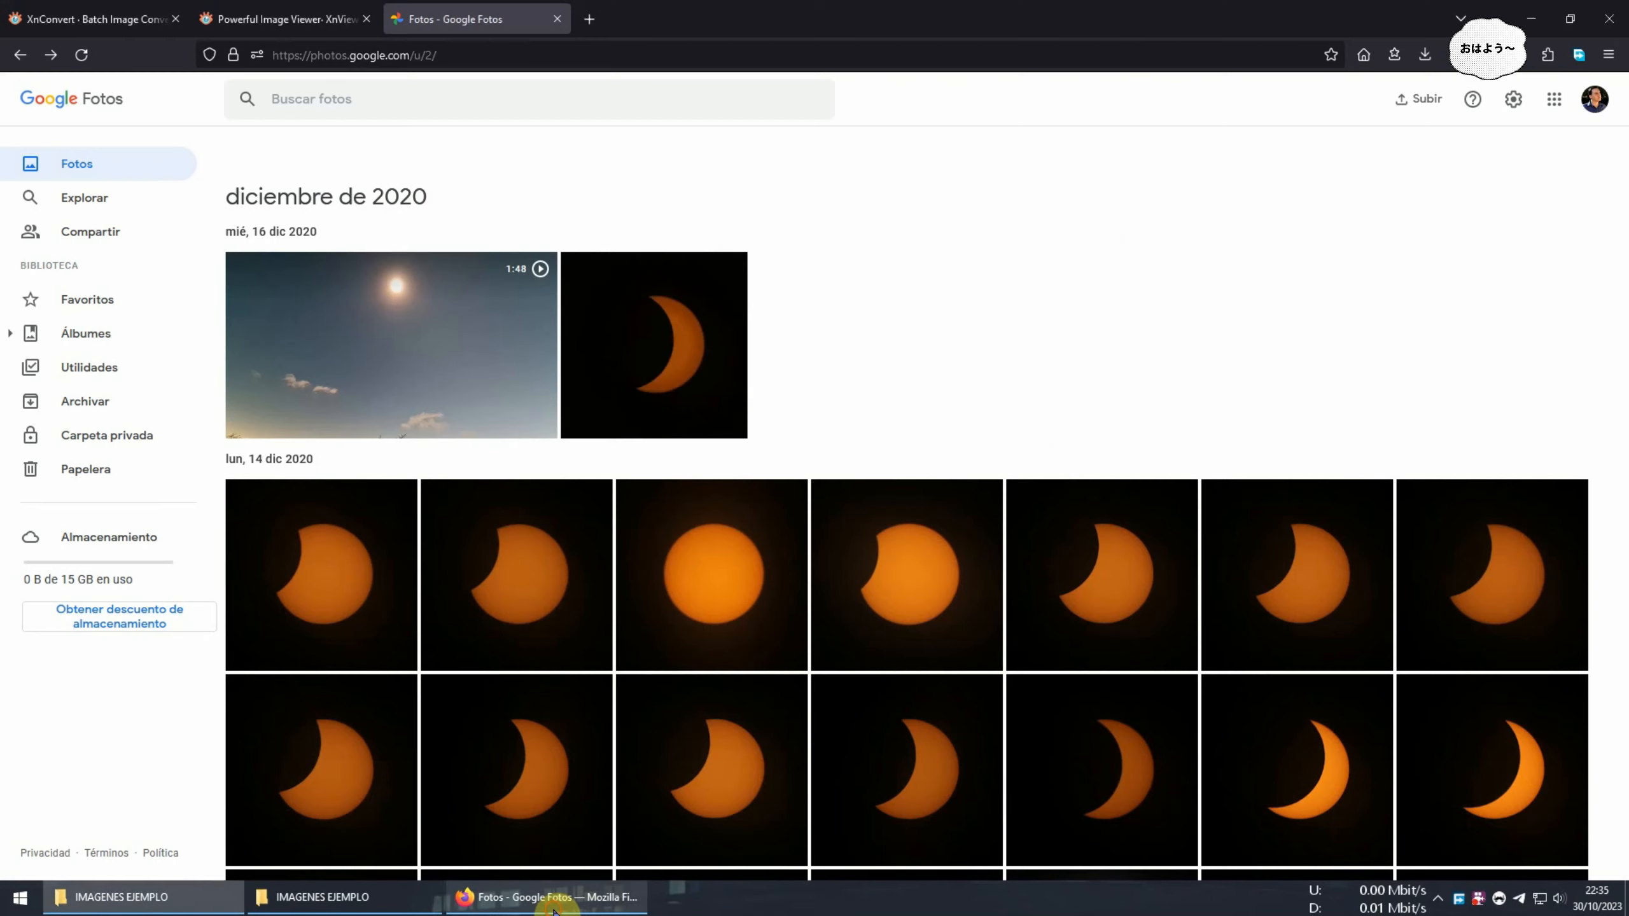
{"action": "left_click", "coordinate": [309, 896]}
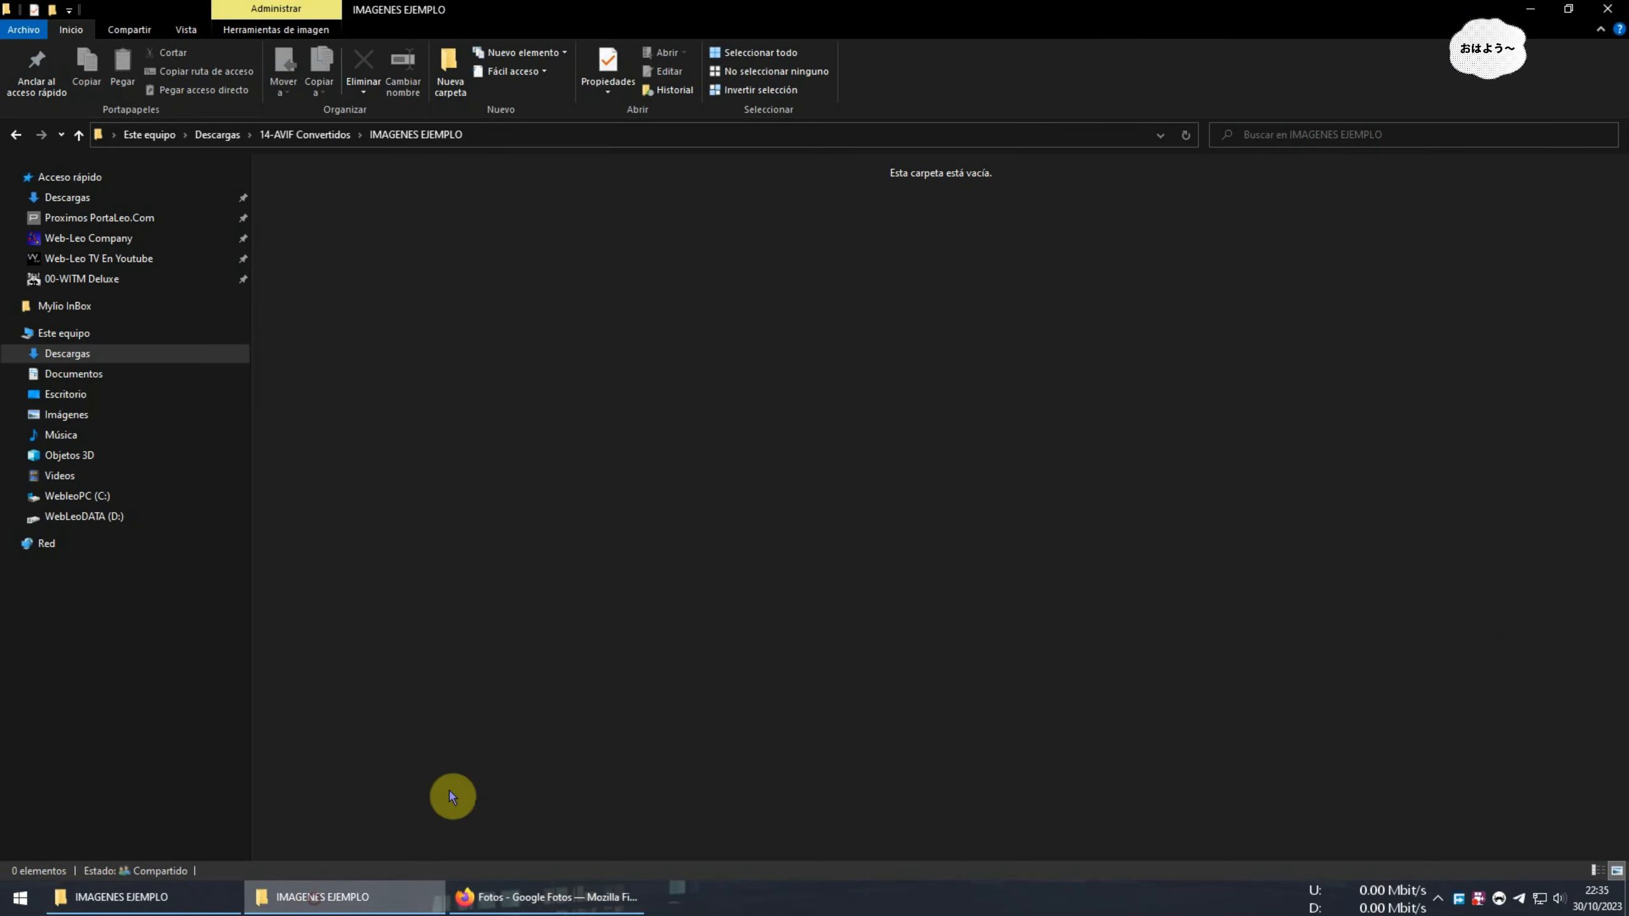
{"action": "left_click", "coordinate": [122, 897]}
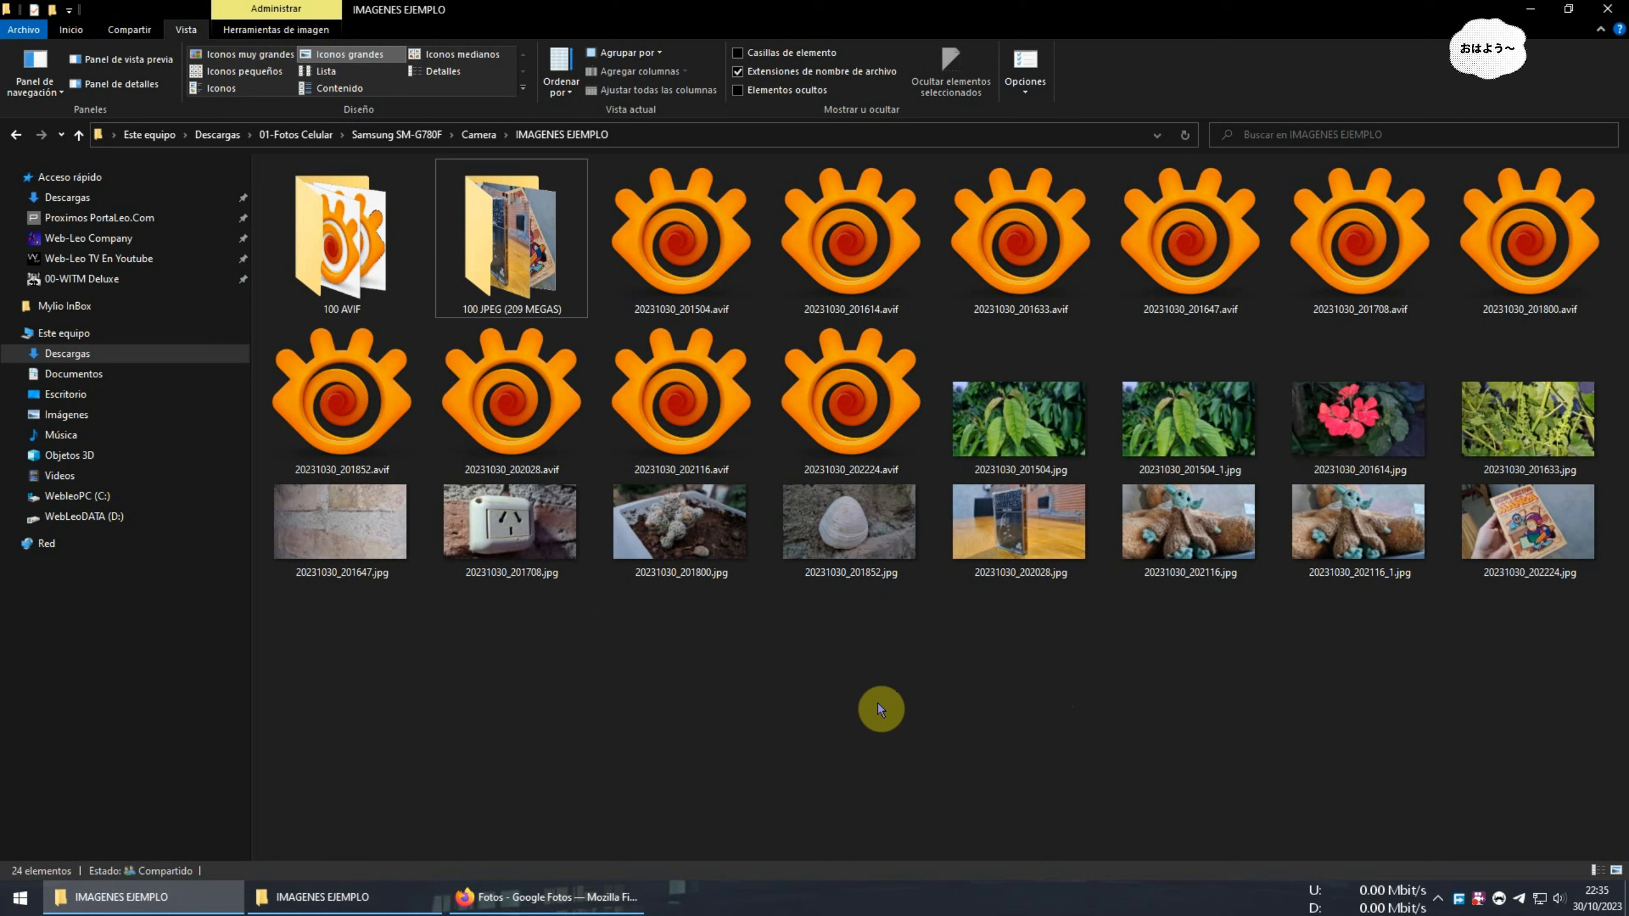
{"action": "left_click", "coordinate": [698, 287]}
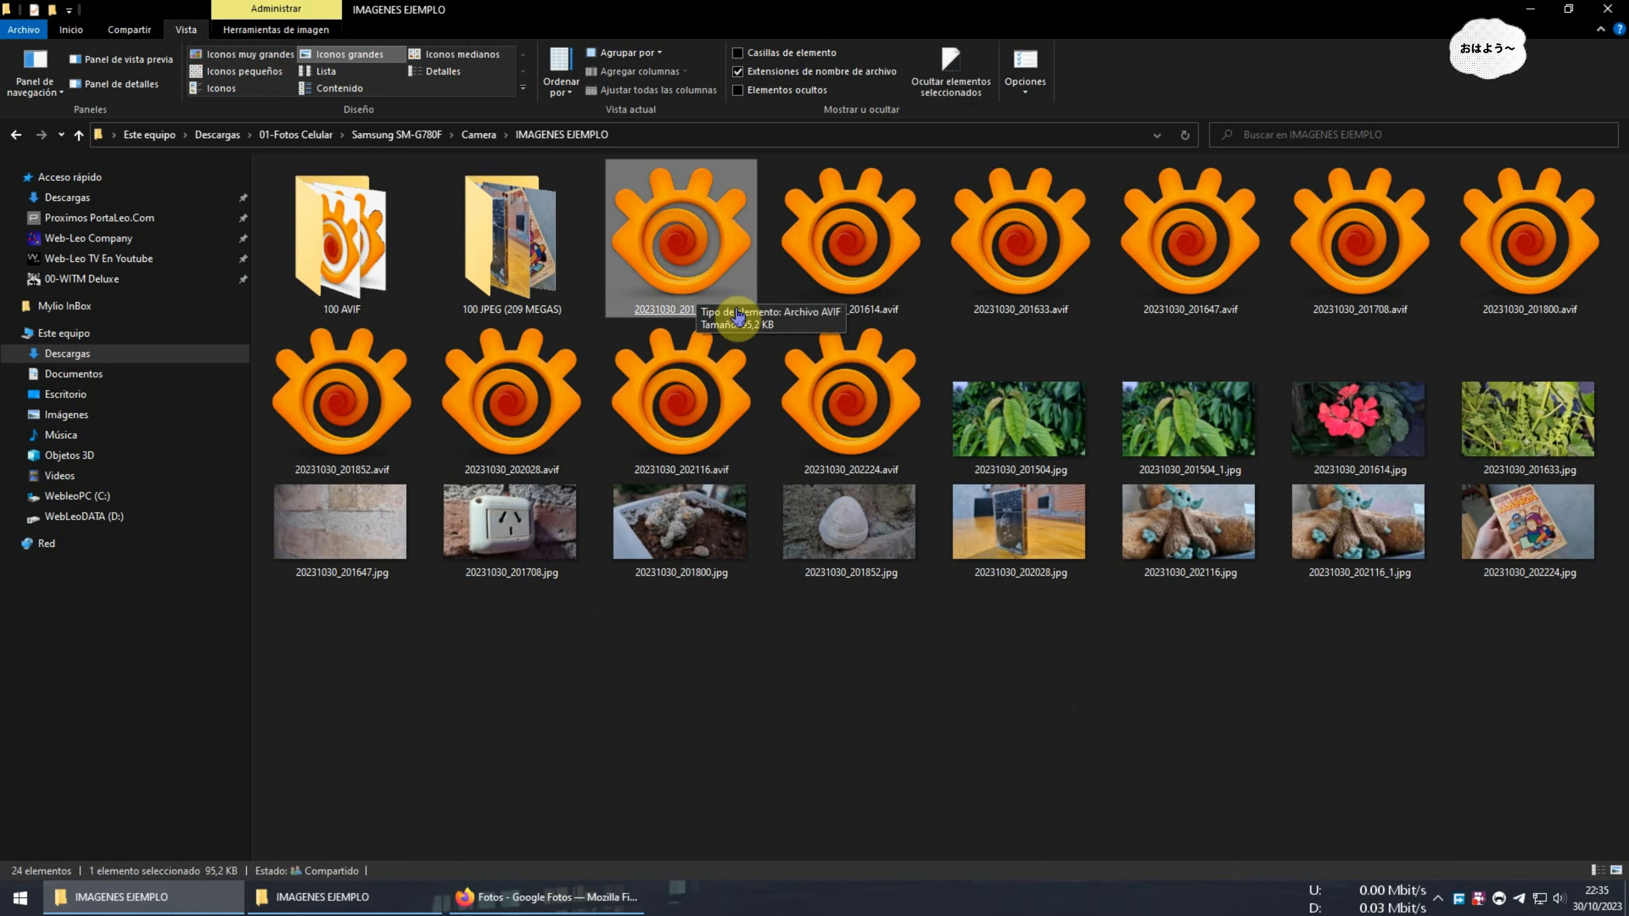
{"action": "left_click", "coordinate": [844, 404], "text": "shift"}
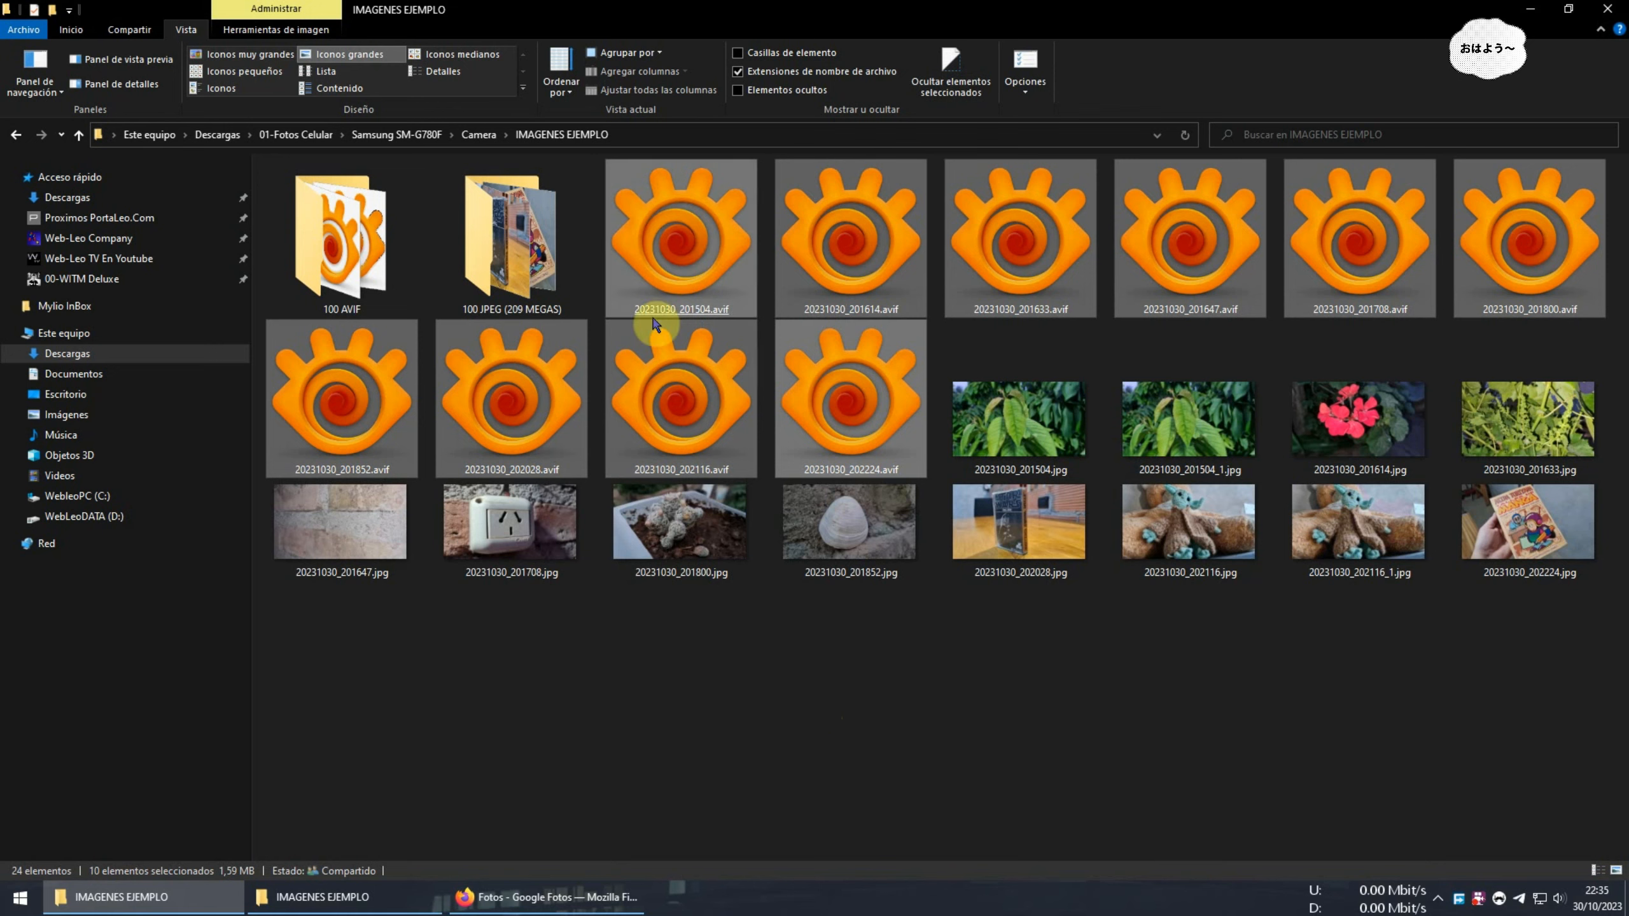
{"action": "left_click_drag", "start_coordinate": [678, 226], "coordinate": [891, 296]}
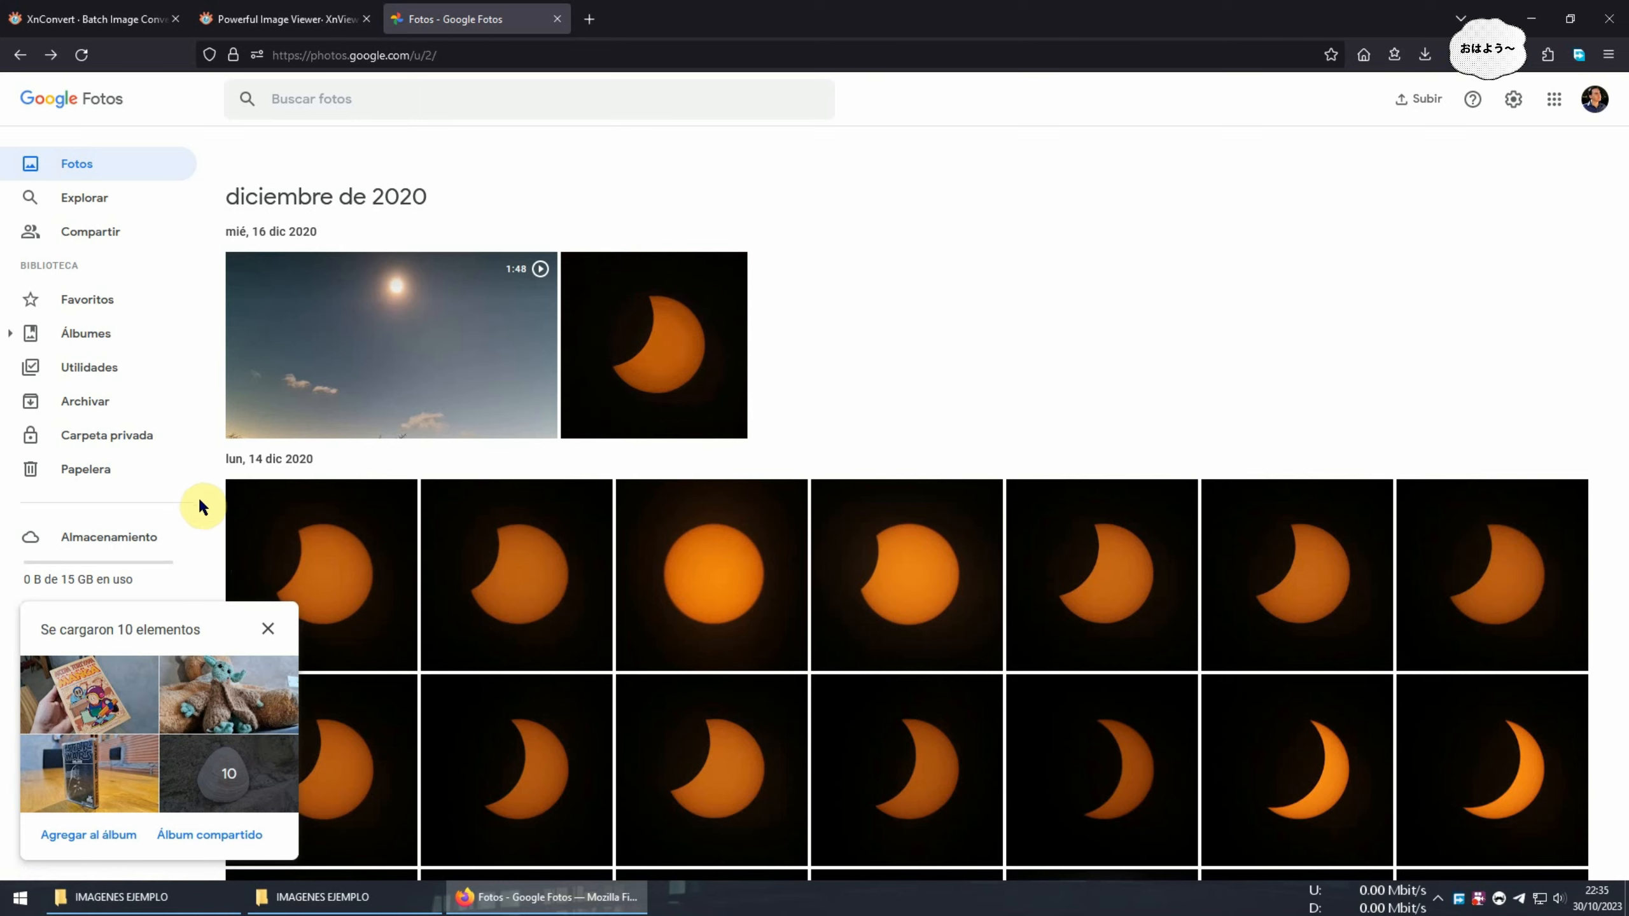
{"action": "left_click", "coordinate": [271, 630]}
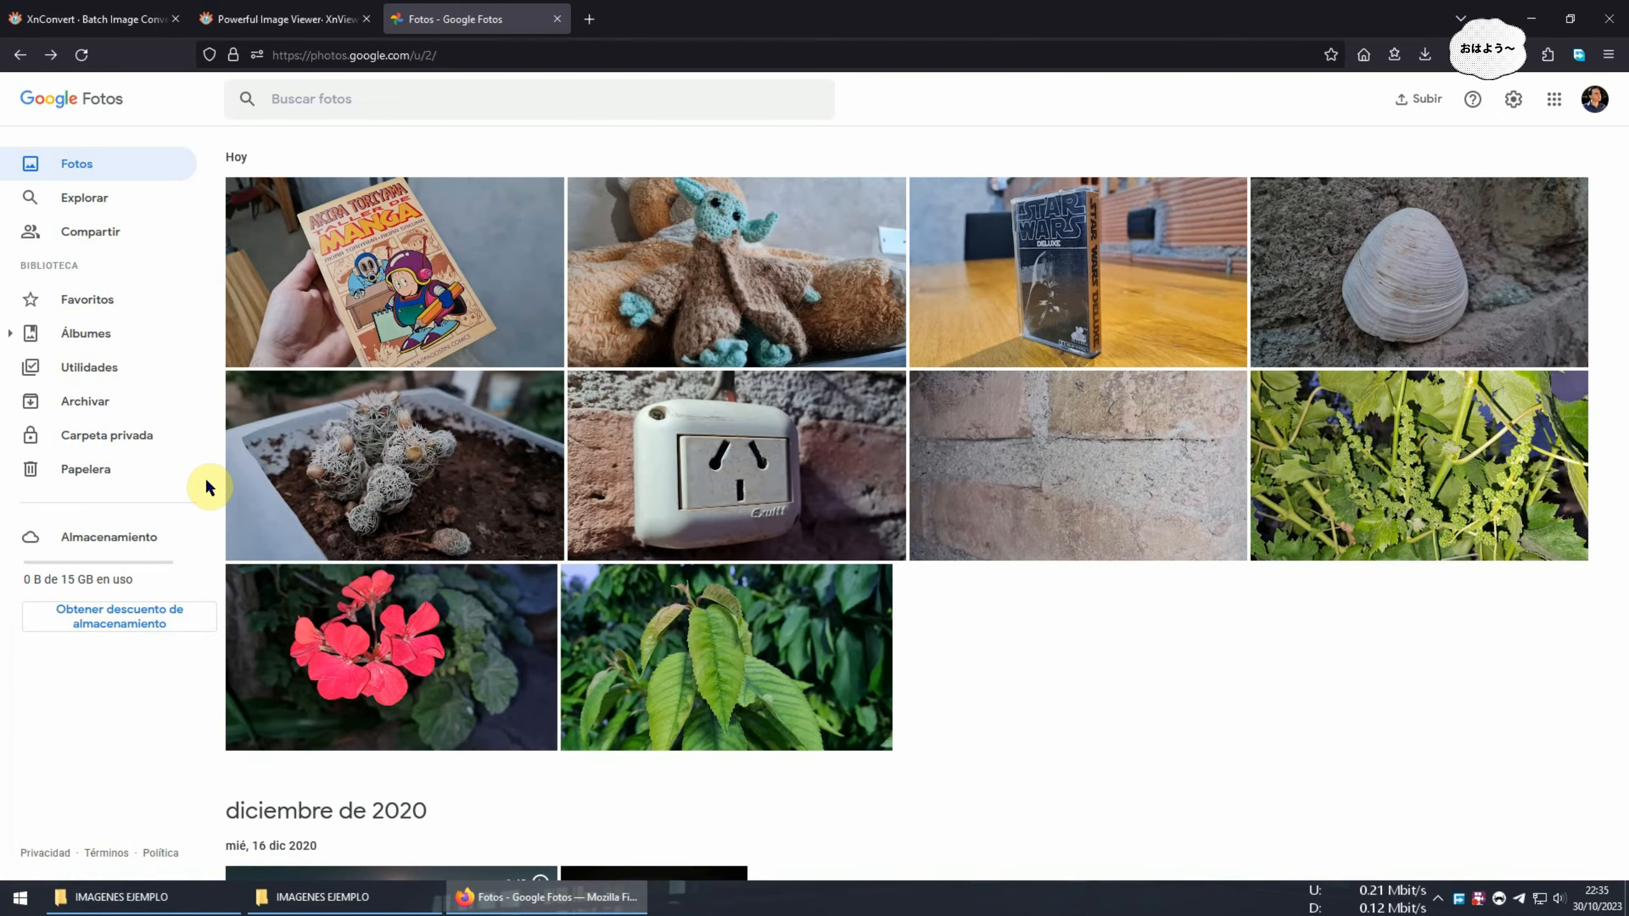
Review the source AVIF files in File Explorer, and check the uploaded photos and storage usage in Google Photos
{"action": "left_click", "coordinate": [115, 899]}
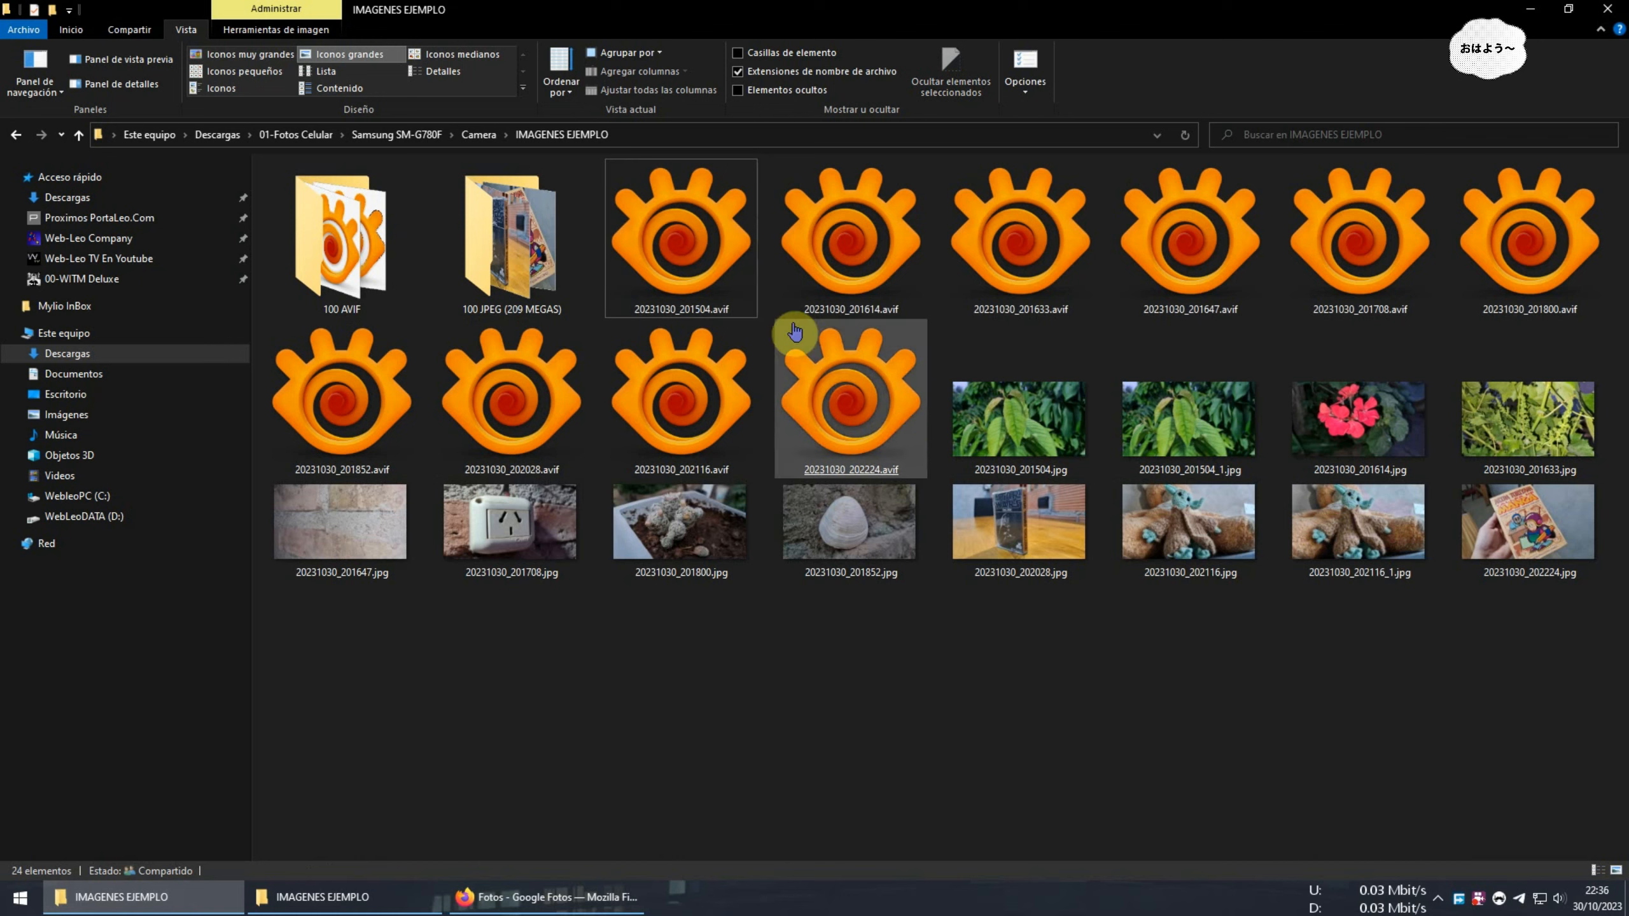
{"action": "left_click", "coordinate": [564, 895]}
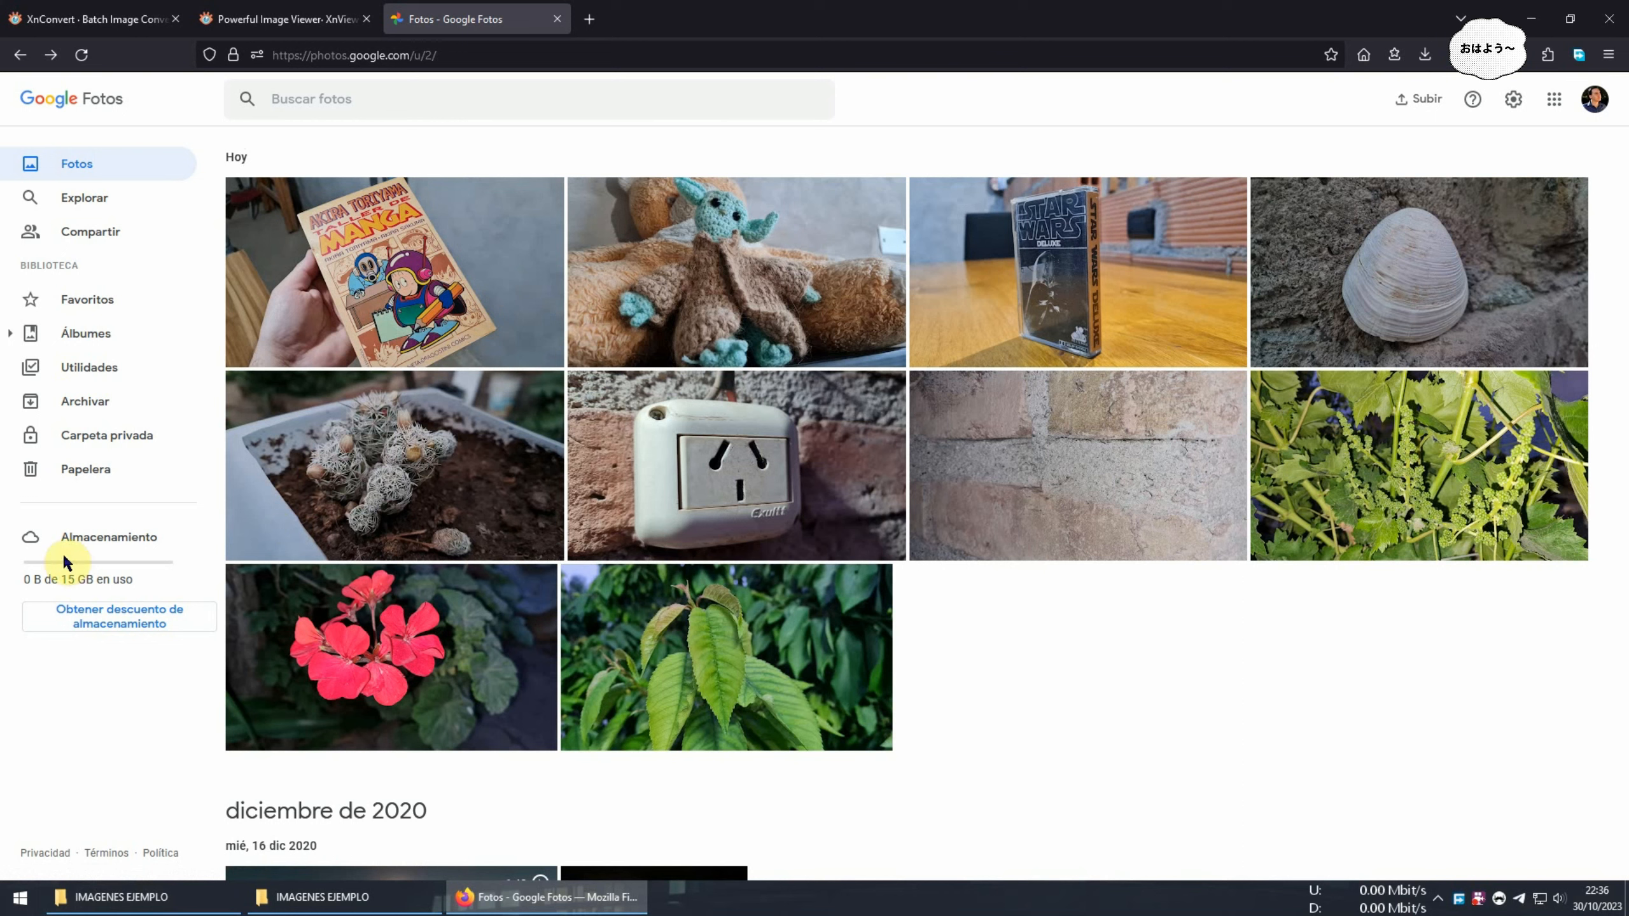
{"action": "scroll", "coordinate": [1049, 640], "scroll_direction": "down", "scroll_amount": 1}
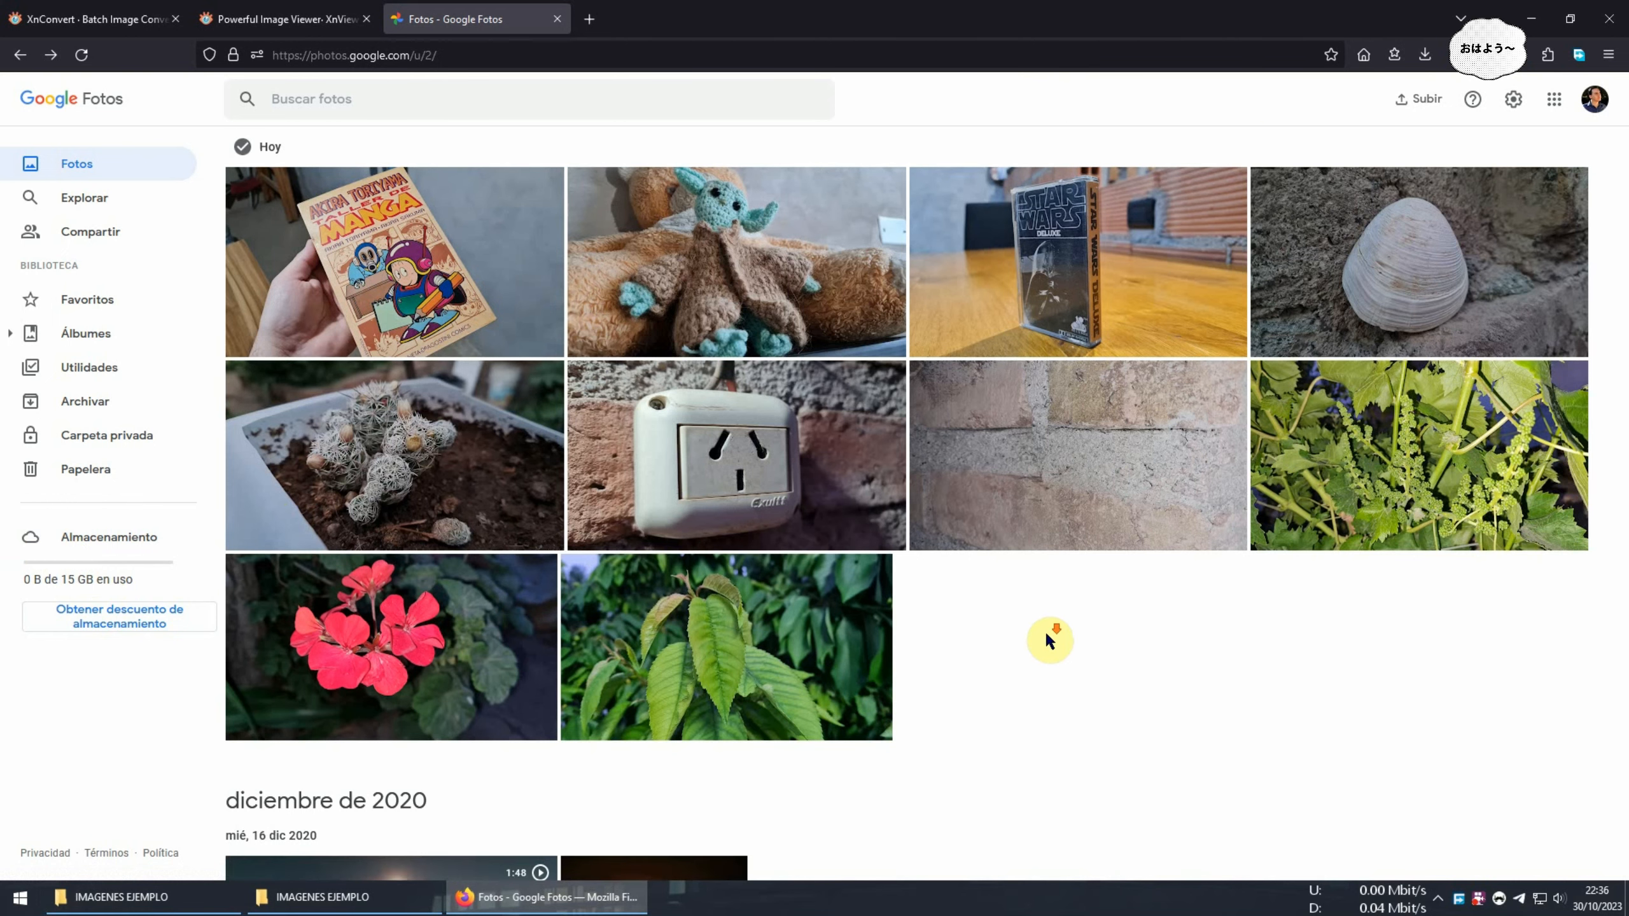
{"action": "scroll", "coordinate": [1090, 513], "scroll_direction": "down", "scroll_amount": 4}
{"action": "scroll", "coordinate": [1052, 494], "scroll_direction": "up", "scroll_amount": 4}
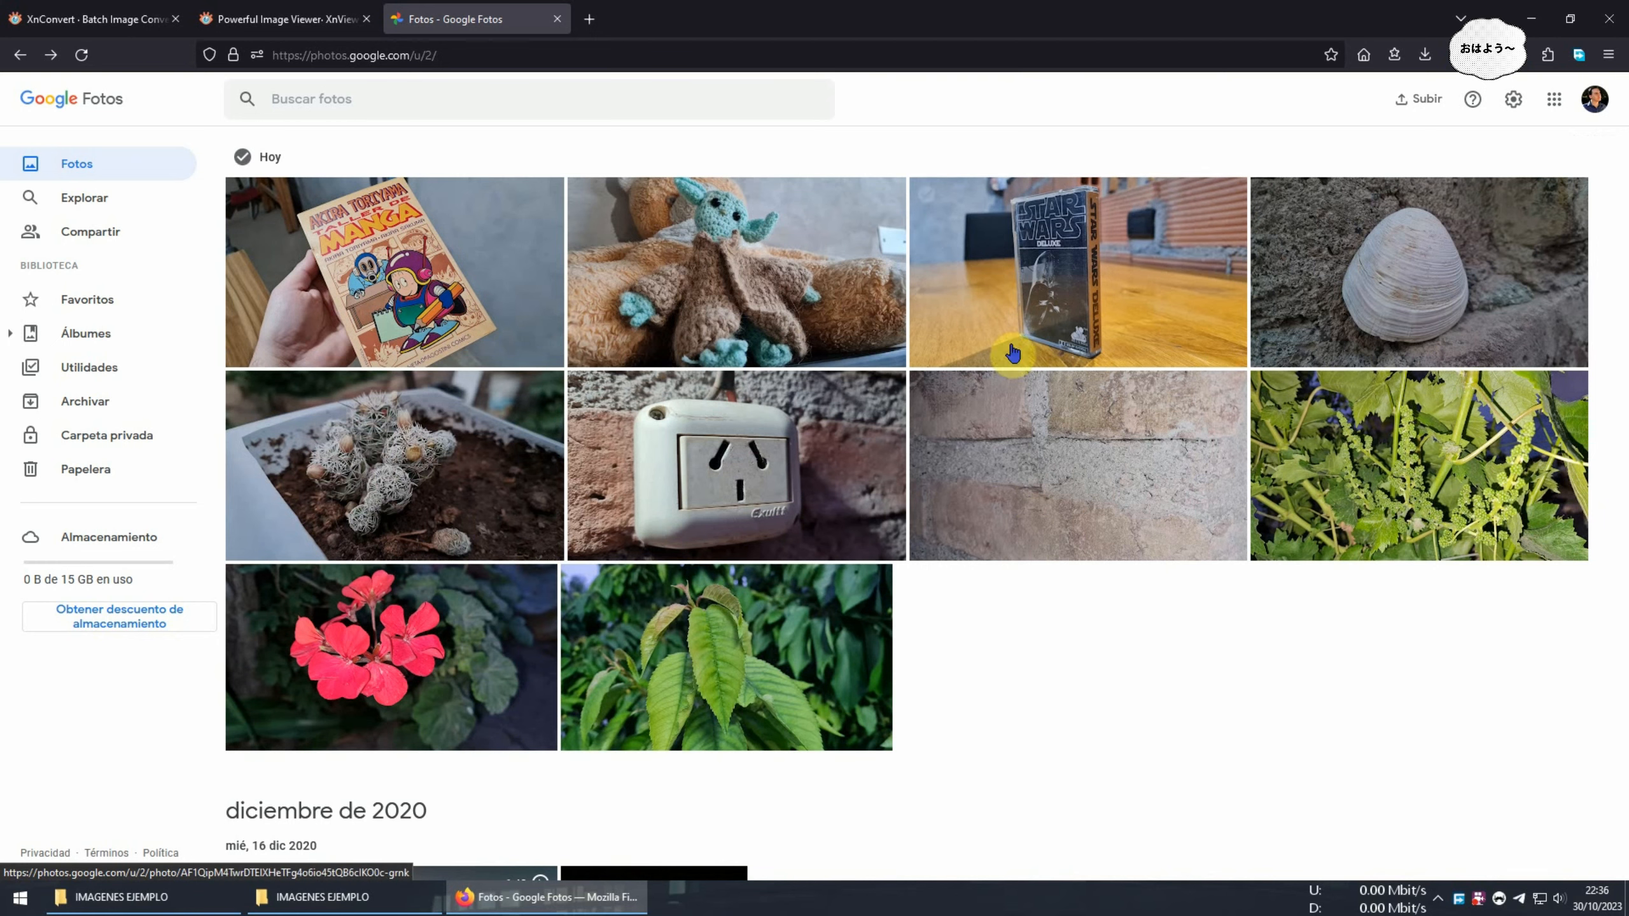
Open the uploaded doll photo, check its file name, megapixels and dimensions in the photo information, and return to the library
{"action": "left_click", "coordinate": [624, 247]}
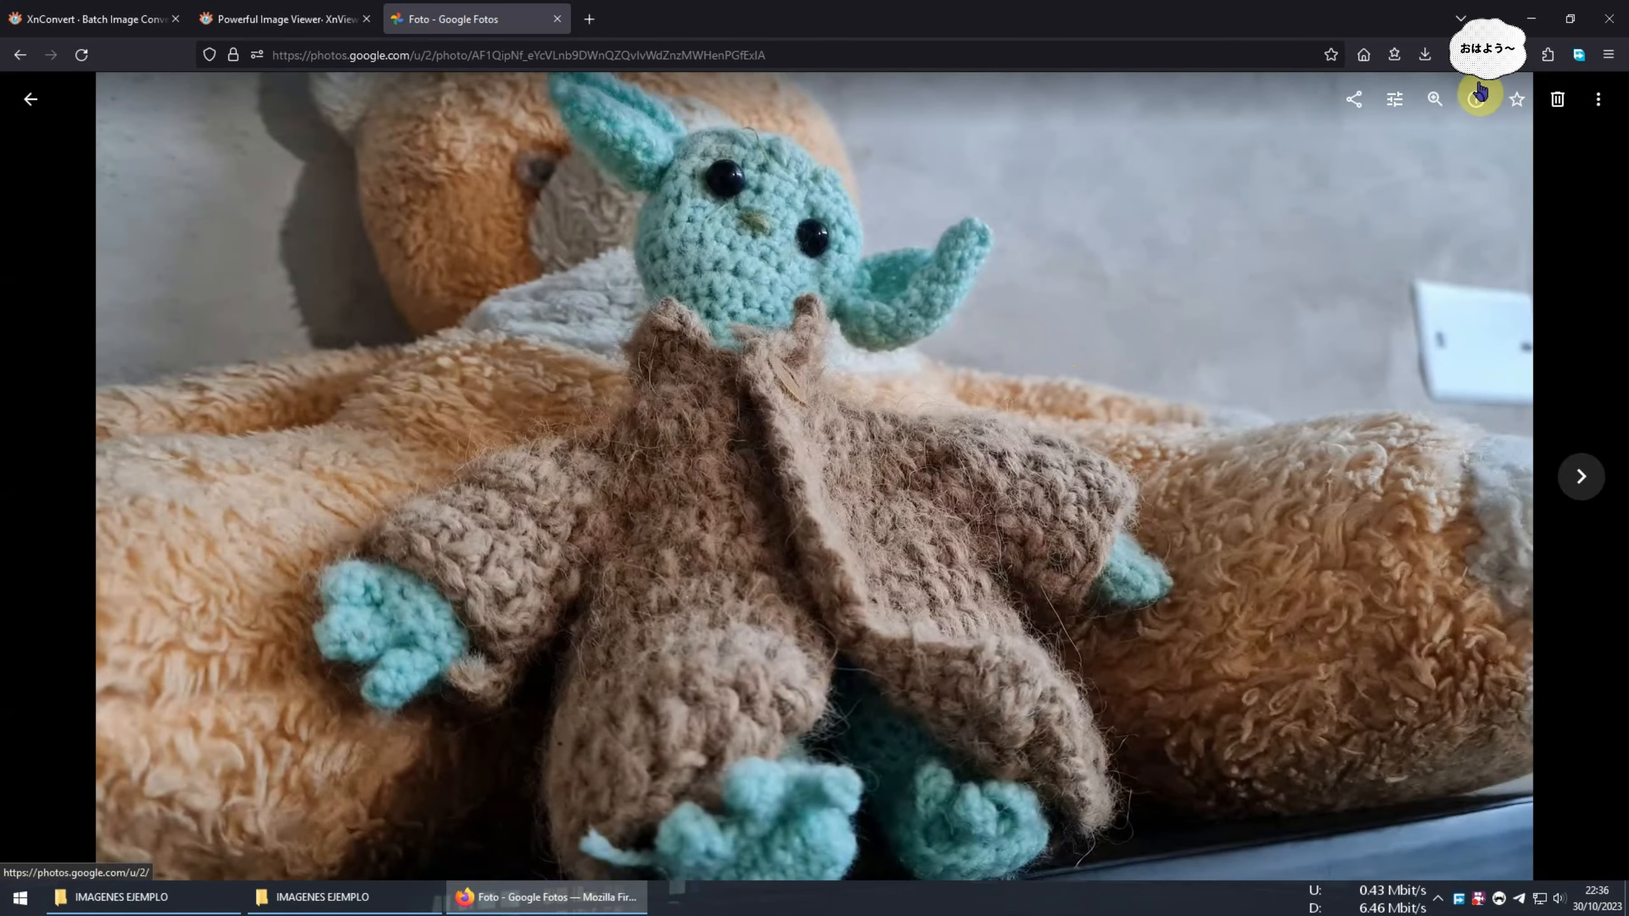
{"action": "left_click", "coordinate": [1473, 98]}
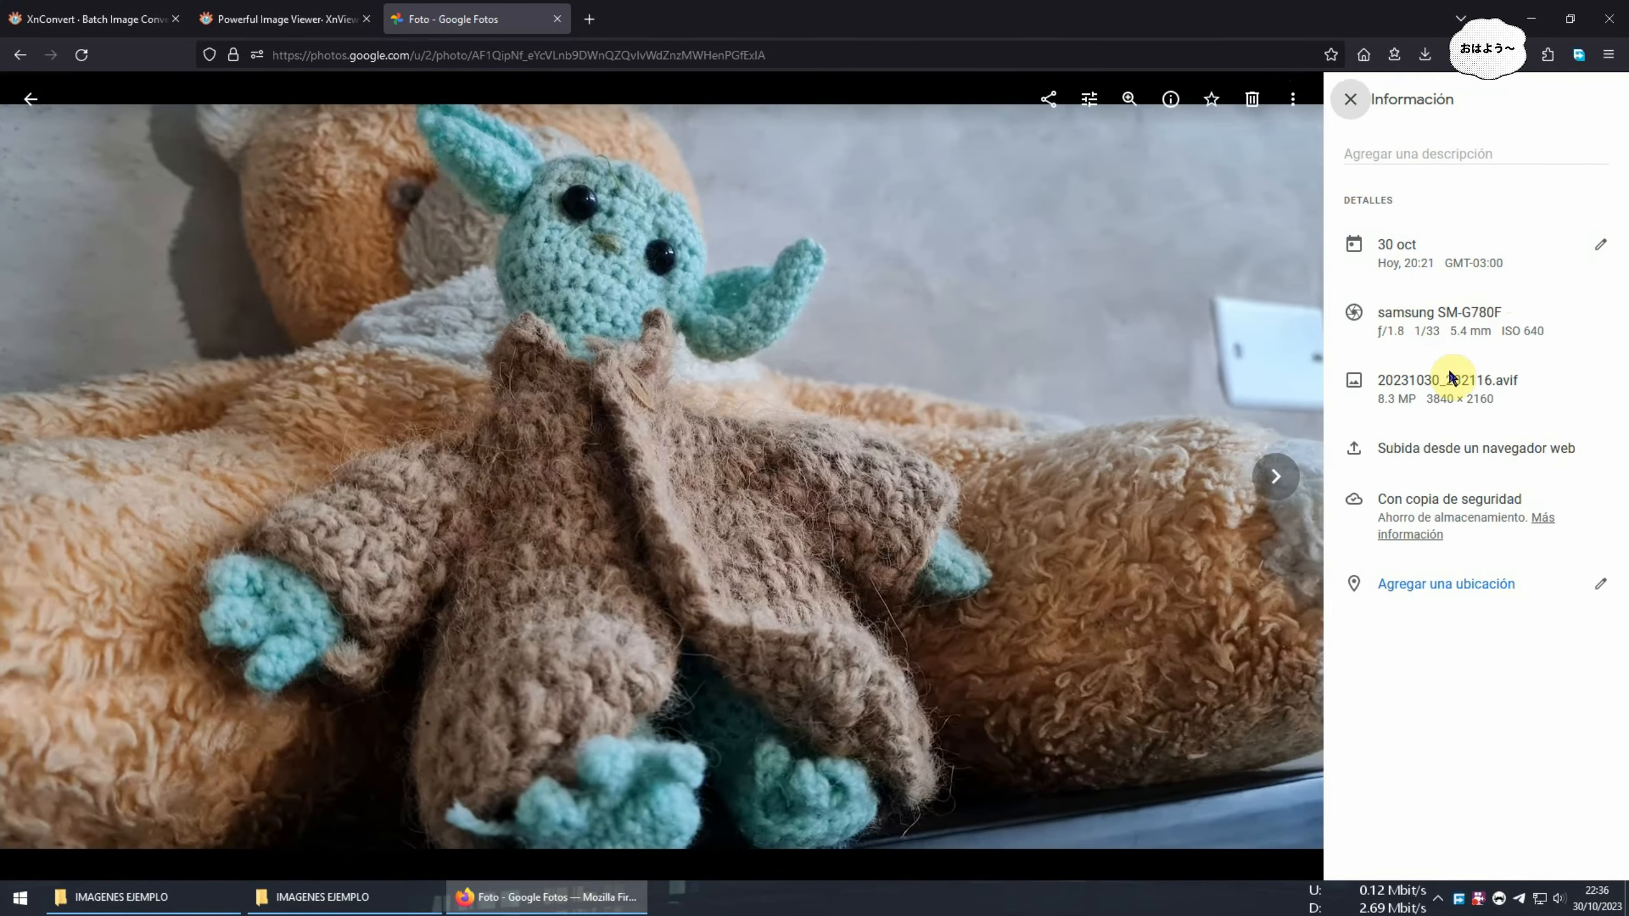
{"action": "double_click", "coordinate": [1380, 397]}
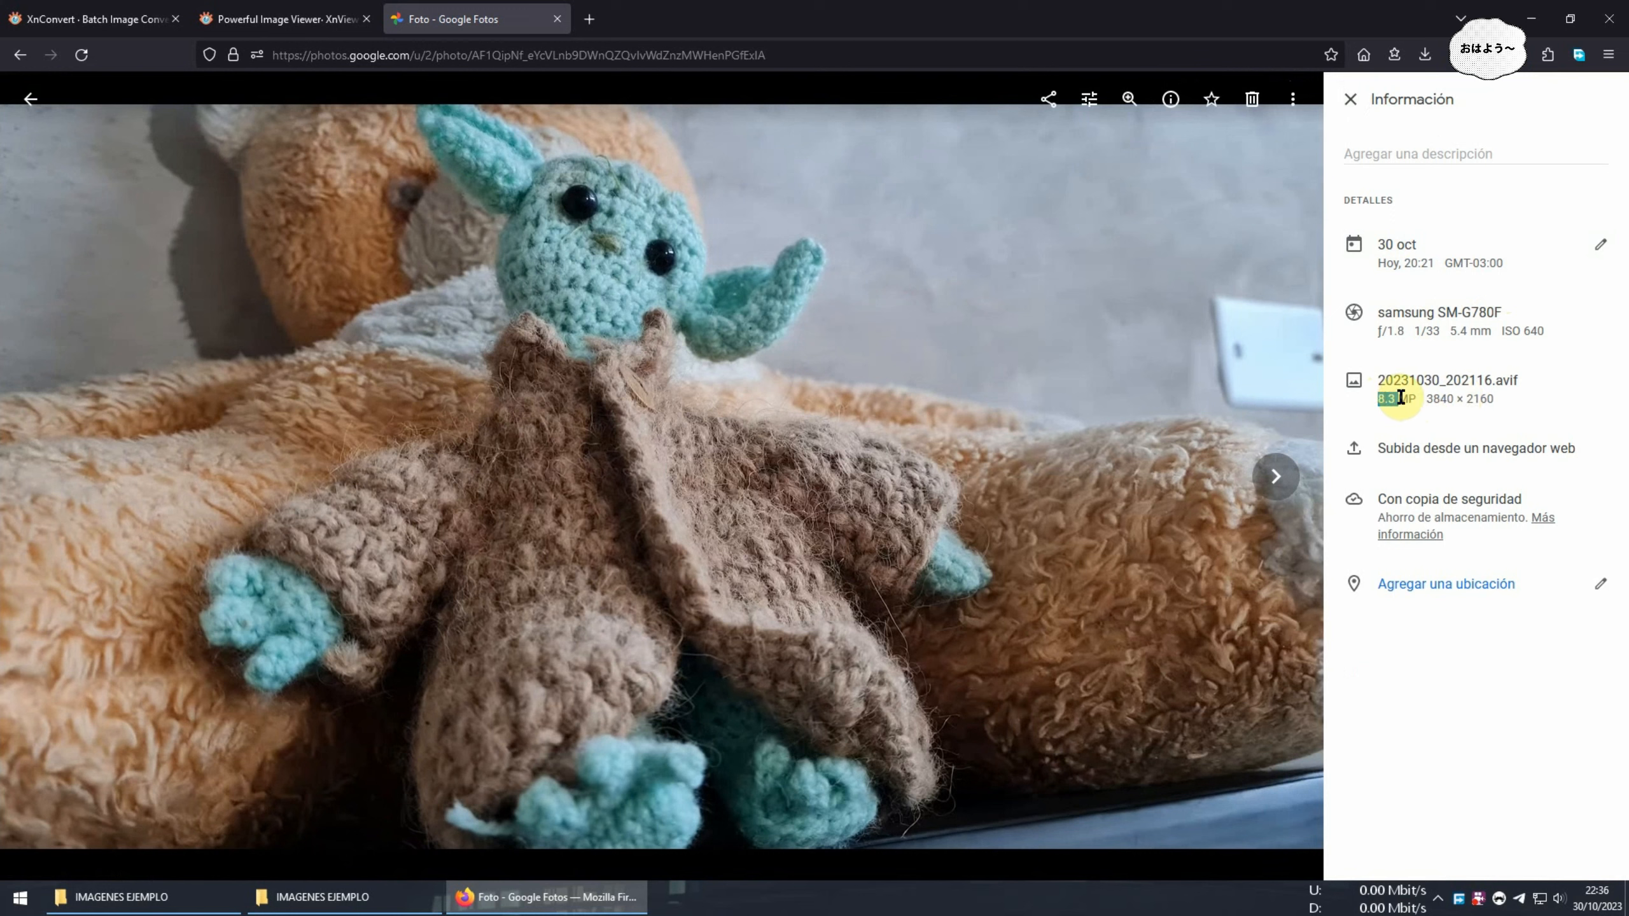
{"action": "left_click_drag", "start_coordinate": [1428, 398], "coordinate": [1525, 399]}
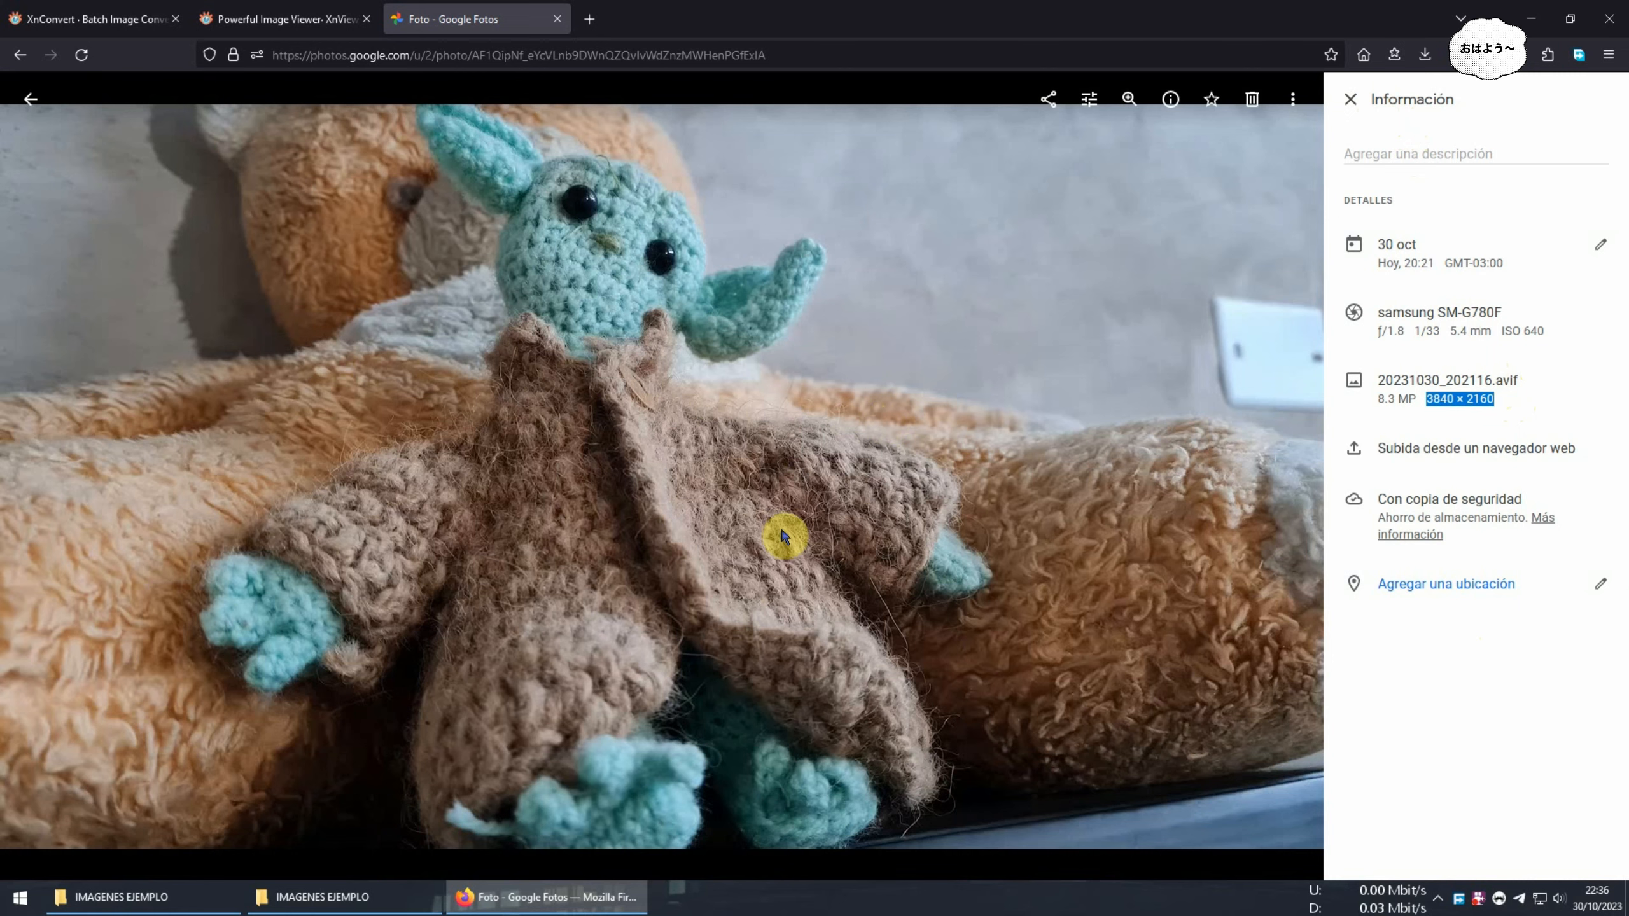
{"action": "left_click", "coordinate": [1349, 100]}
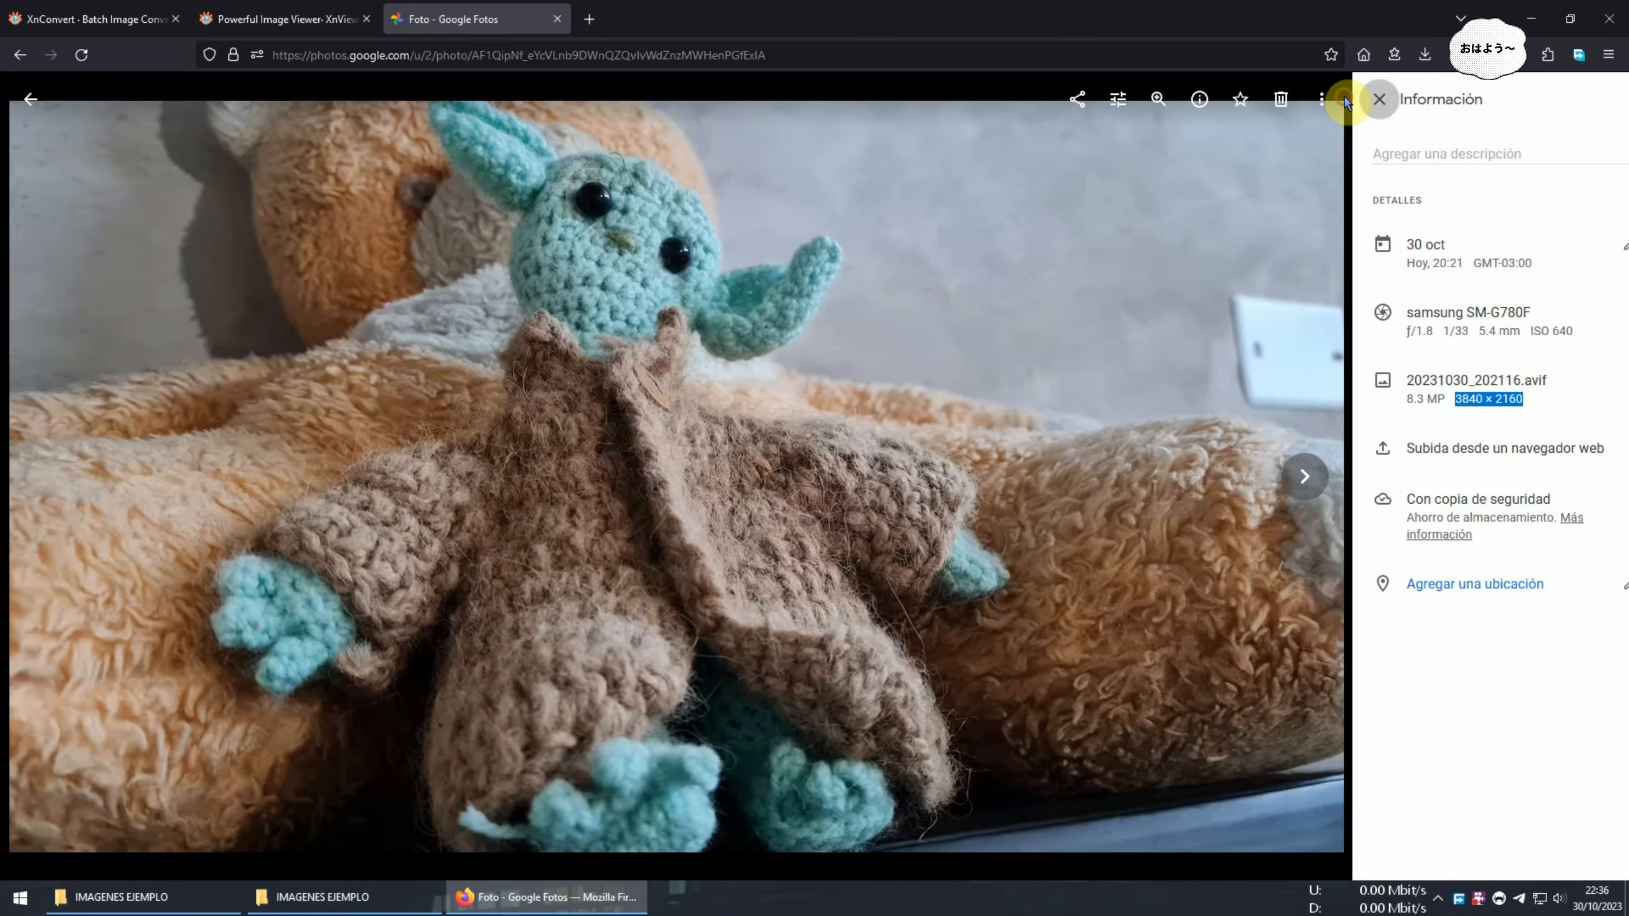
{"action": "left_click", "coordinate": [30, 98]}
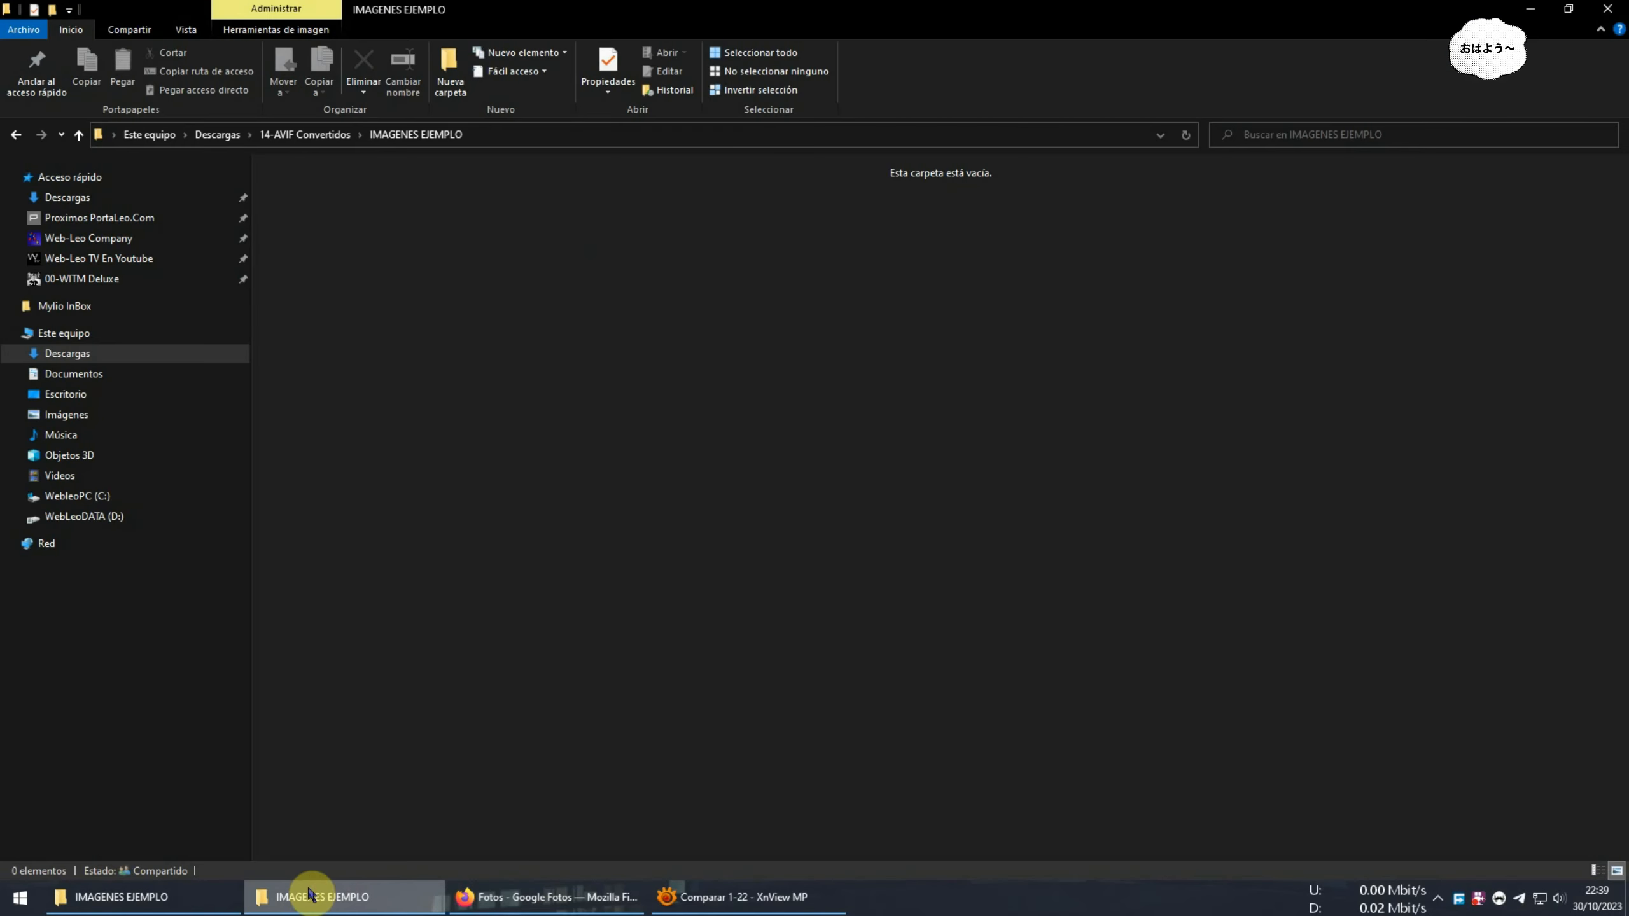
Switch between File Explorer, Google Photos and XnConvert, and position the XnConvert window with its Resize settings over the photo library
{"action": "left_click", "coordinate": [181, 897]}
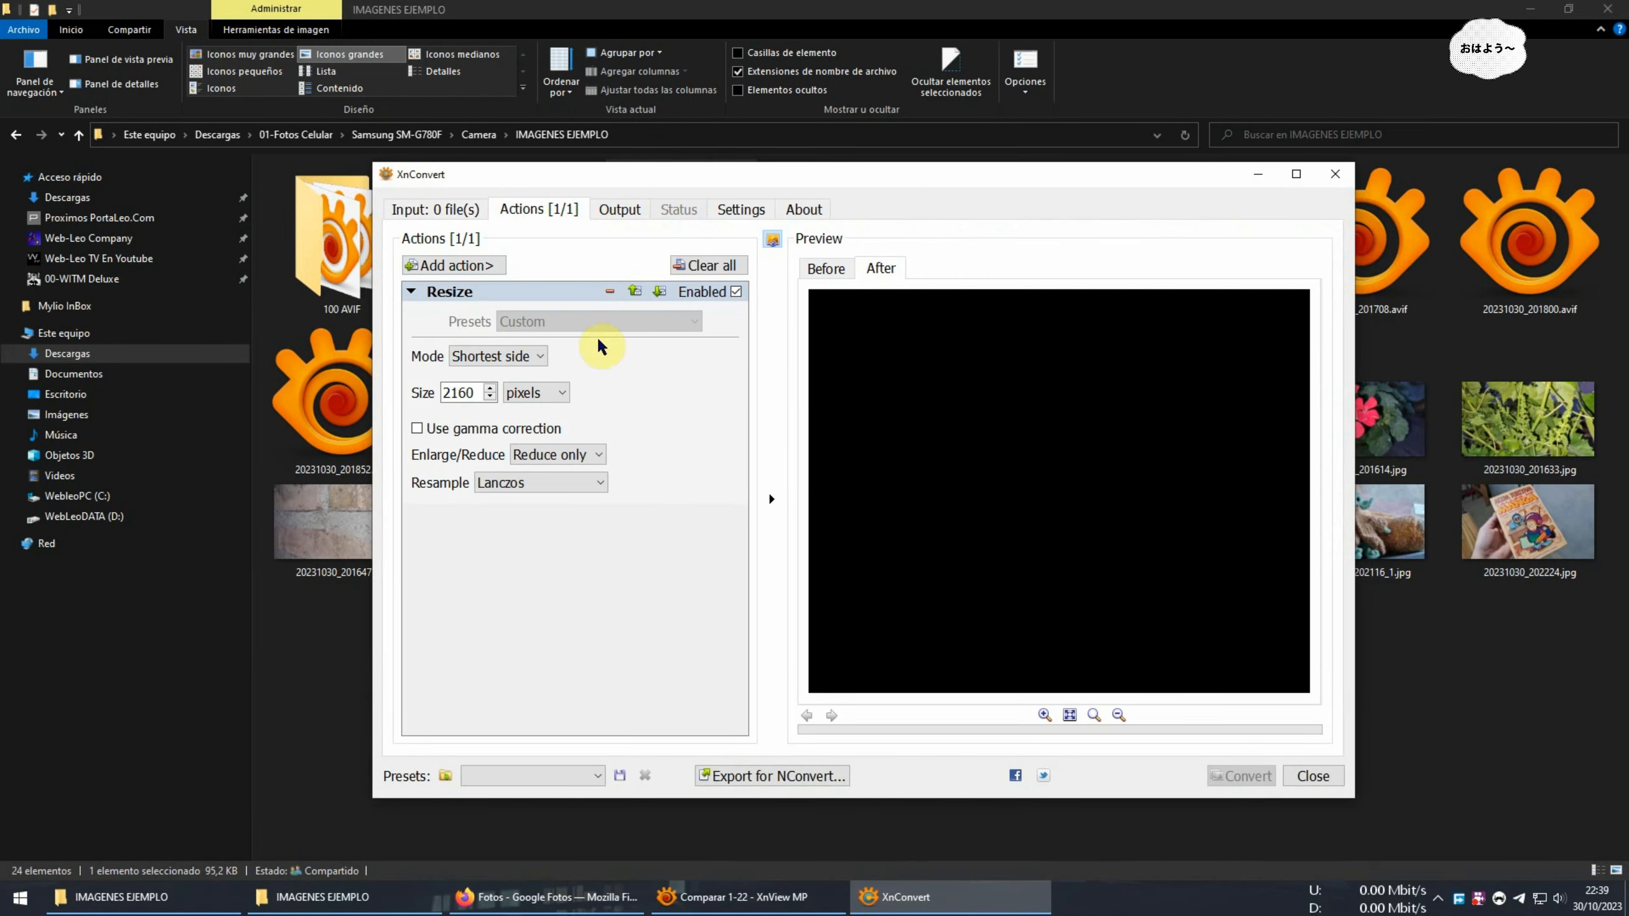
{"action": "left_click_drag", "start_coordinate": [742, 171], "coordinate": [834, 129]}
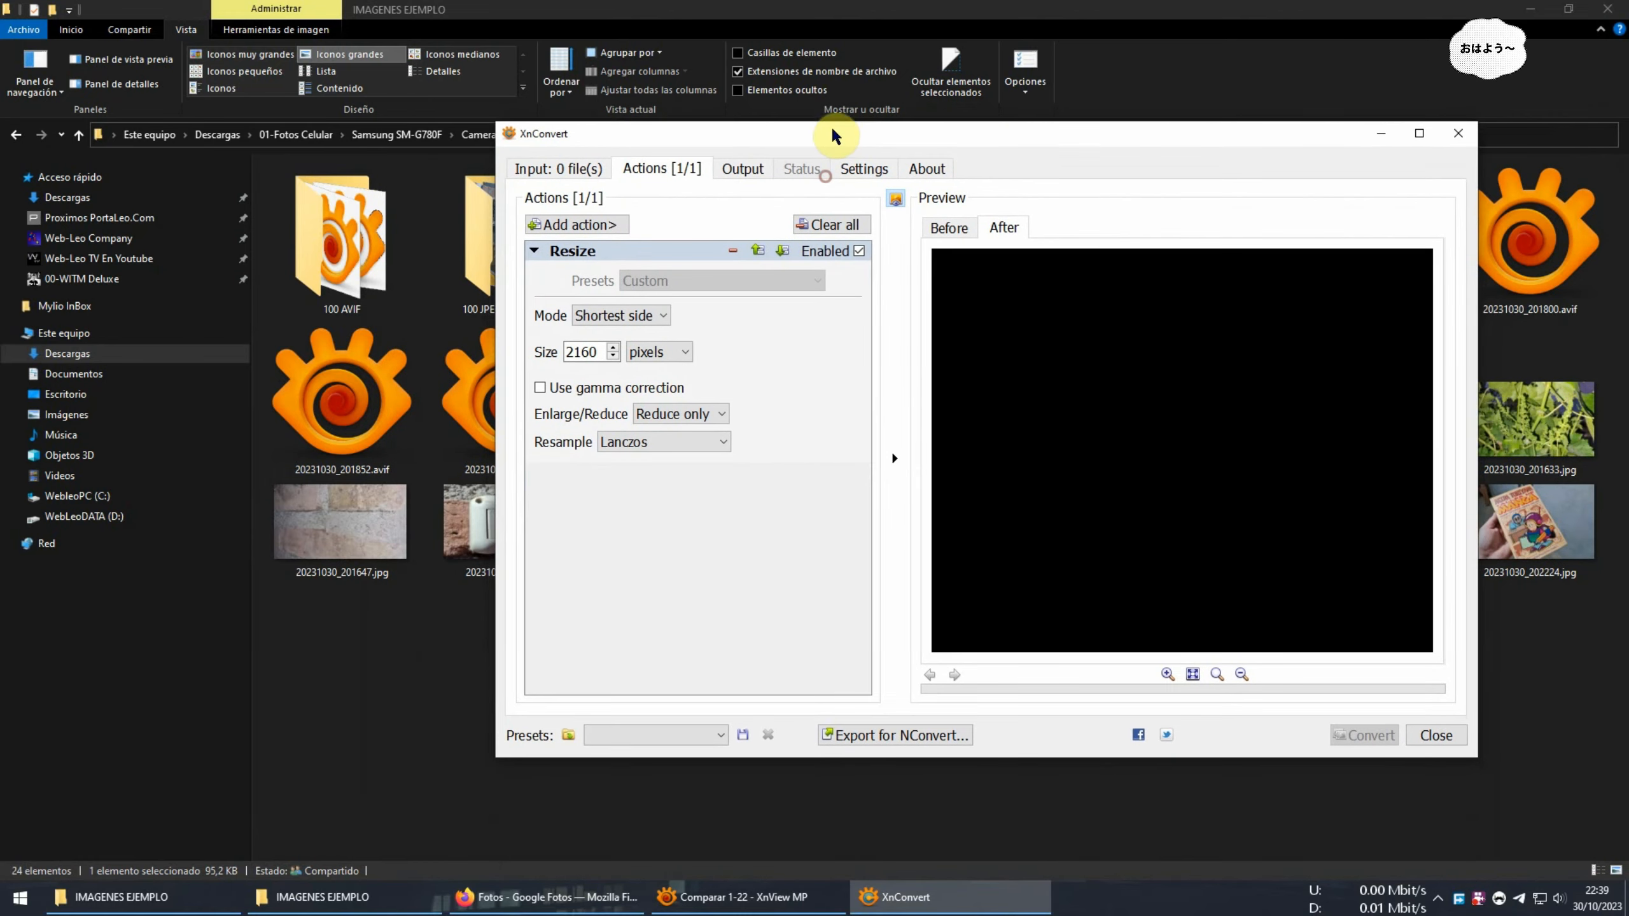
{"action": "left_click", "coordinate": [583, 897]}
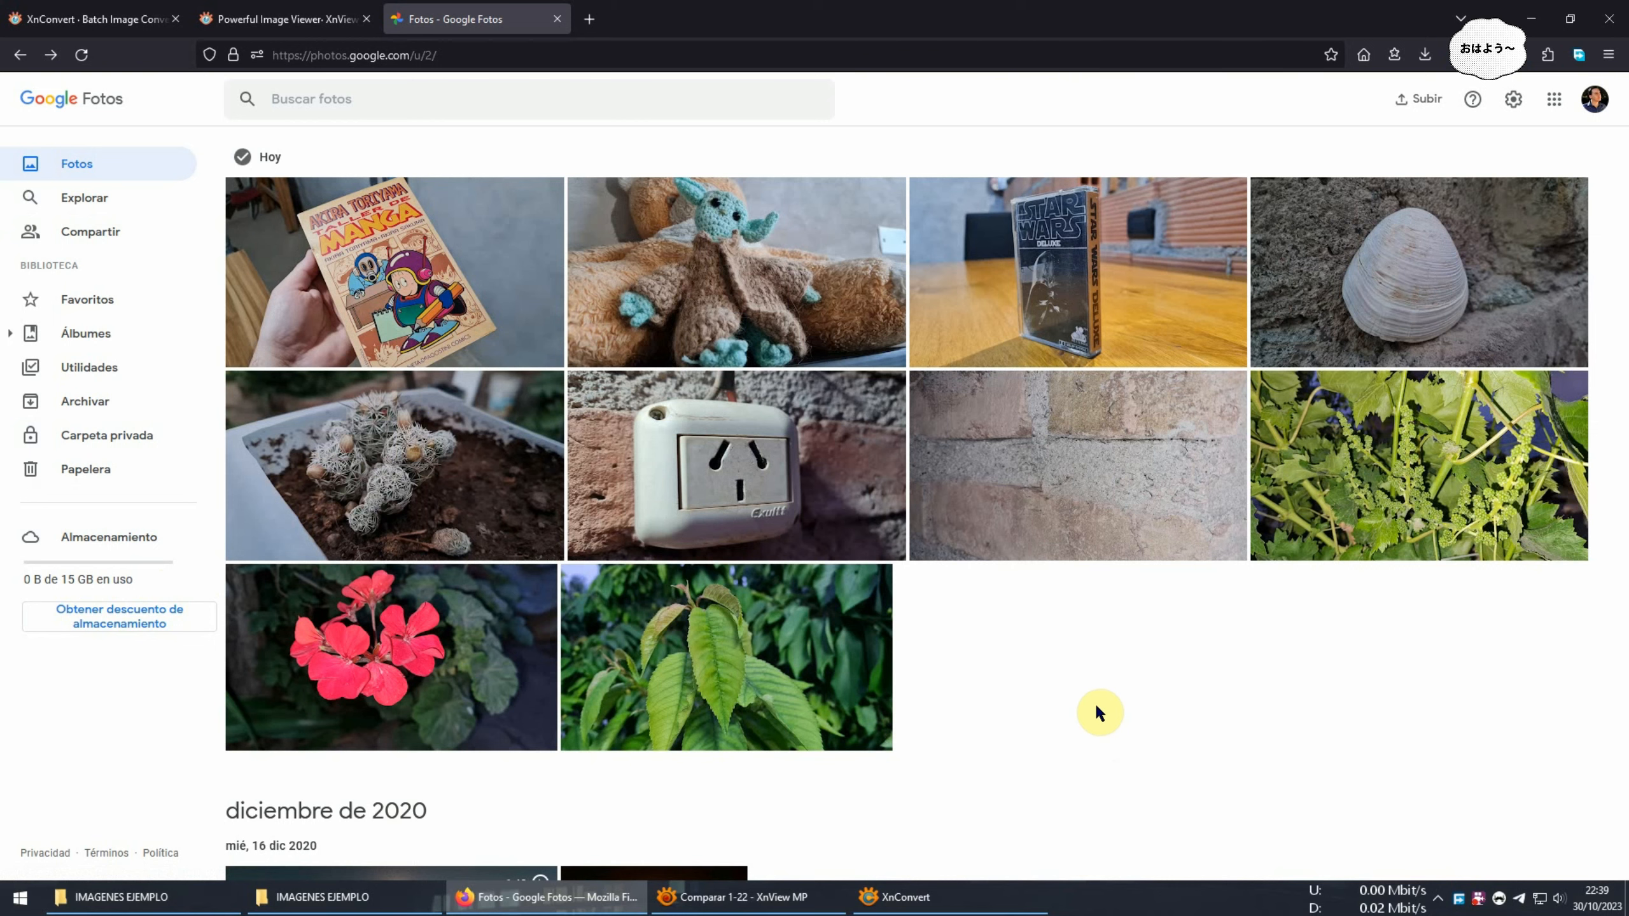
{"action": "left_click", "coordinate": [904, 897]}
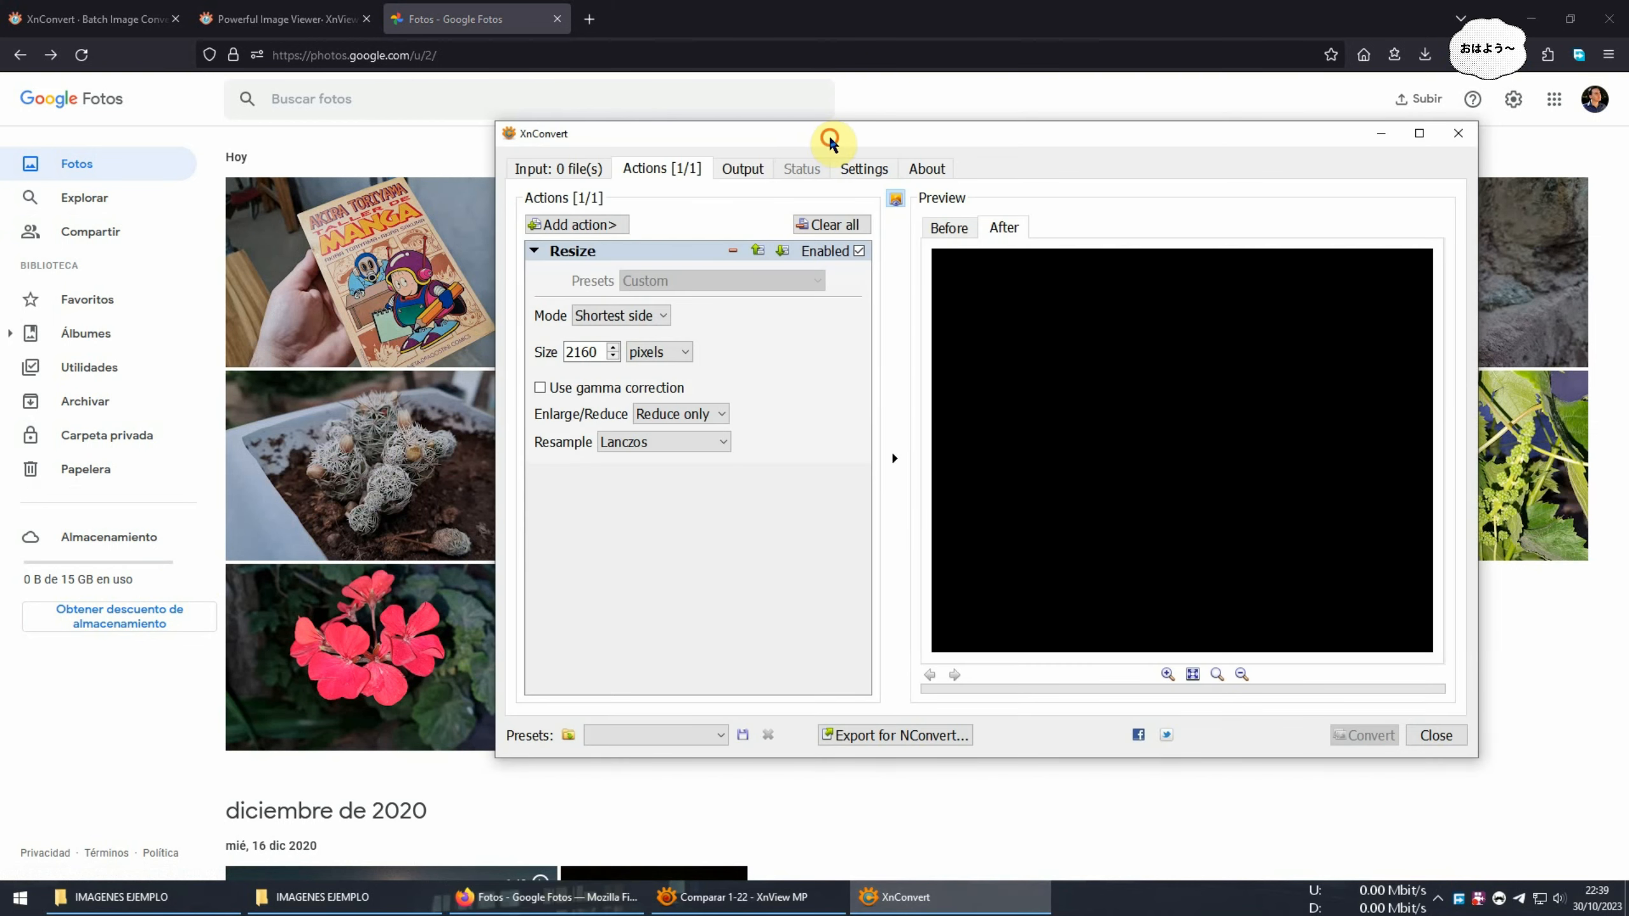
{"action": "left_click_drag", "start_coordinate": [829, 138], "coordinate": [642, 198]}
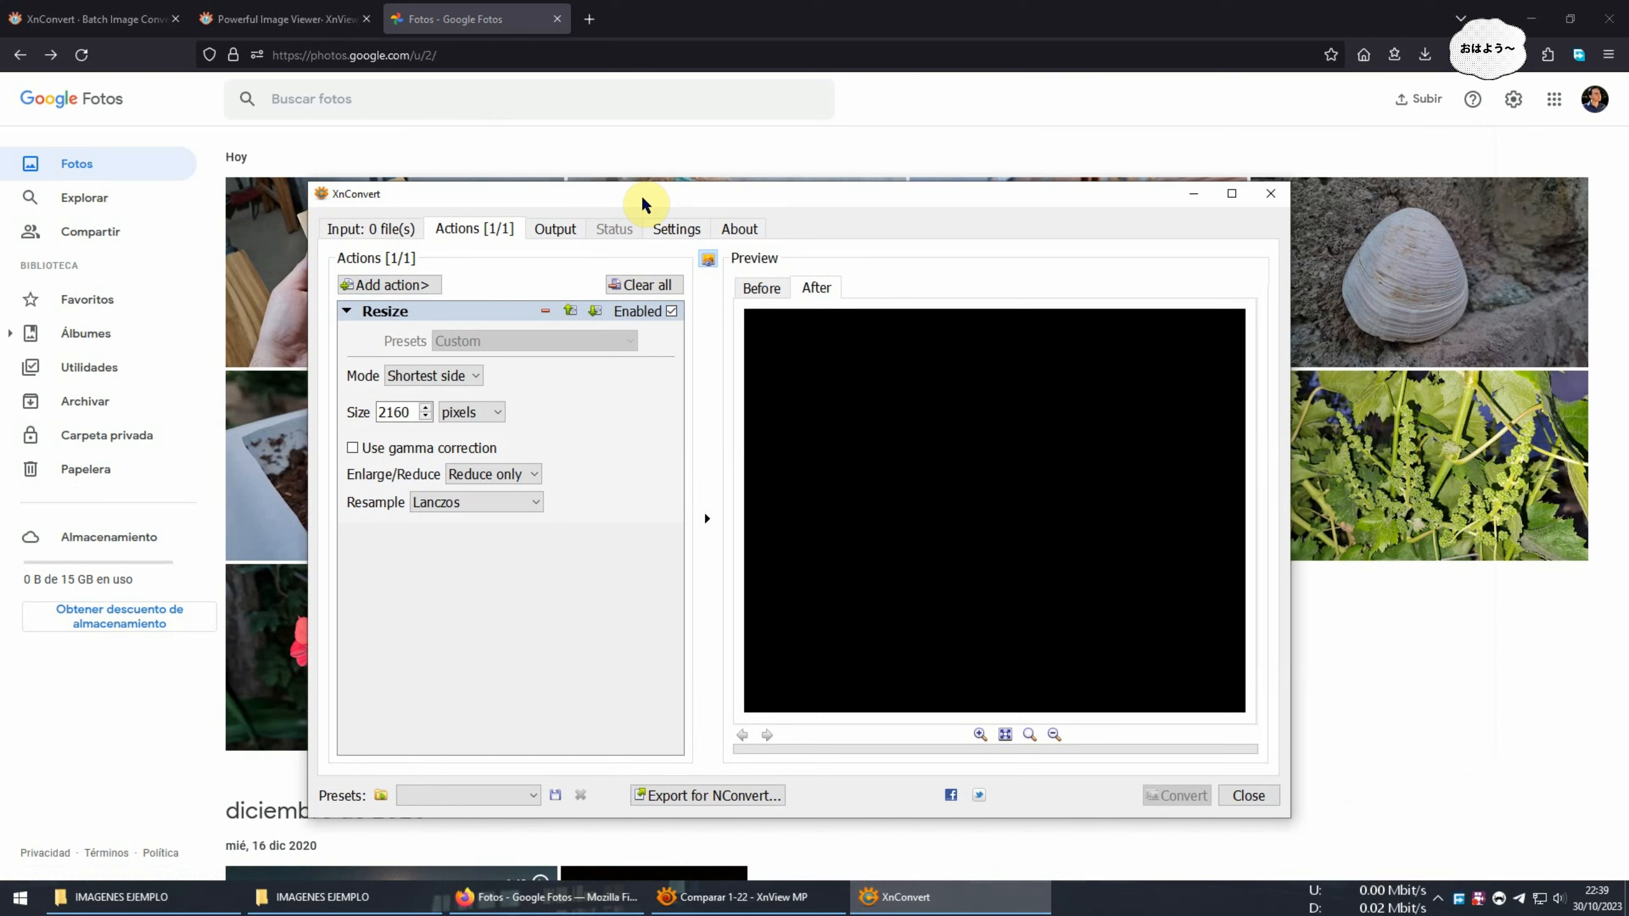